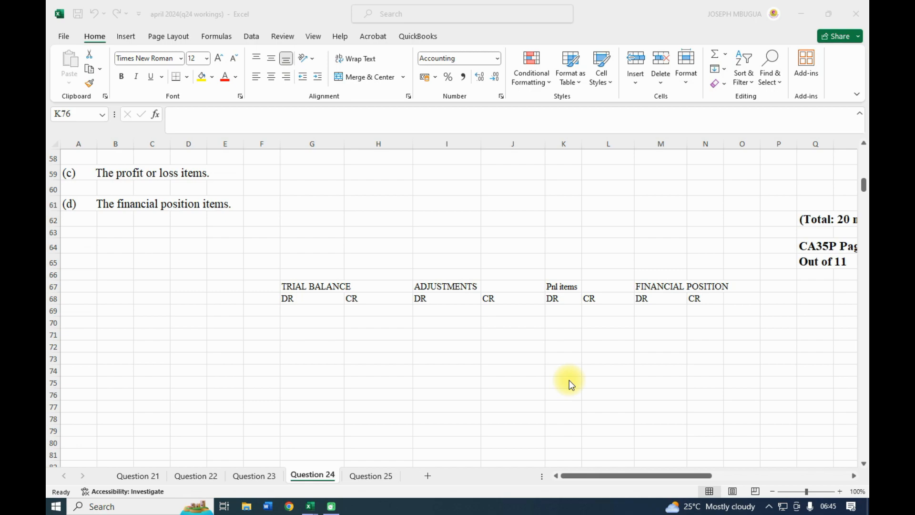
- Read Question 24 from its start, covering the client background and transaction notes 1 to 7
{"action": "scroll", "coordinate": [569, 379], "scroll_direction": "up", "scroll_amount": 14}
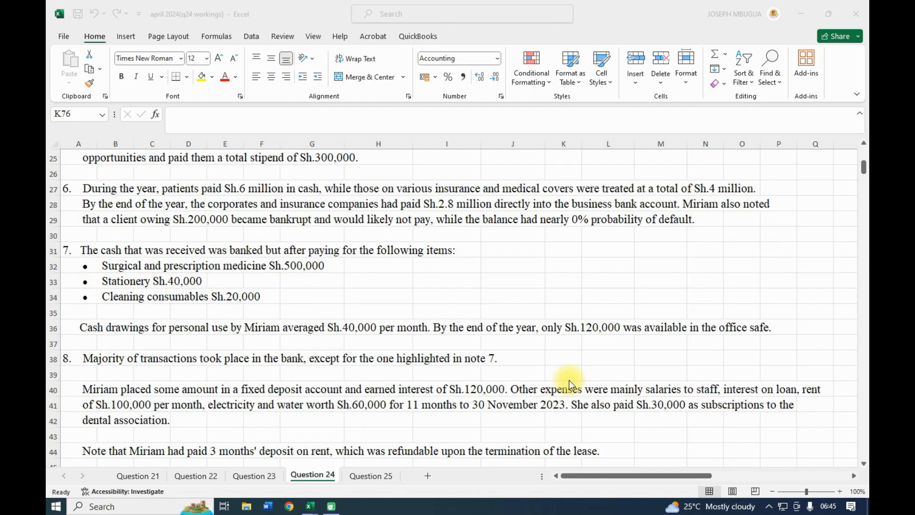
{"action": "scroll", "coordinate": [570, 382], "scroll_direction": "up", "scroll_amount": 5}
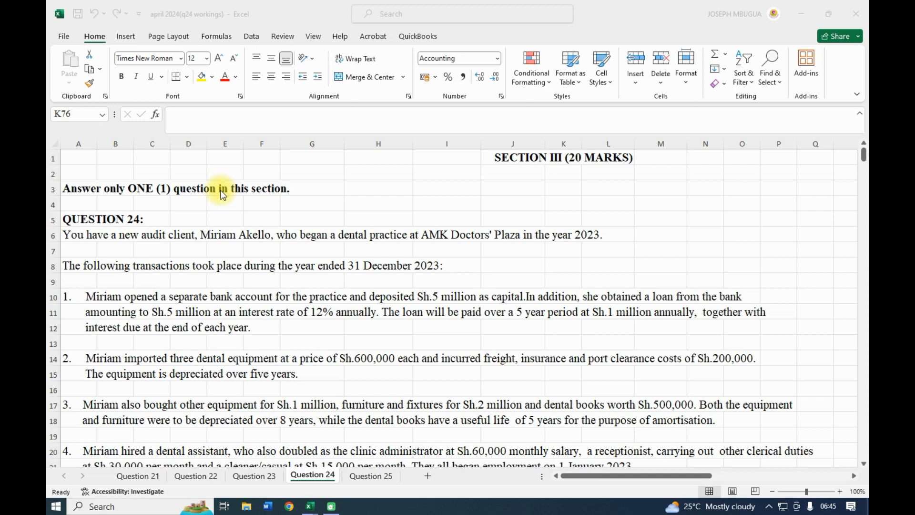
{"action": "scroll", "coordinate": [221, 194], "scroll_direction": "down", "scroll_amount": 1}
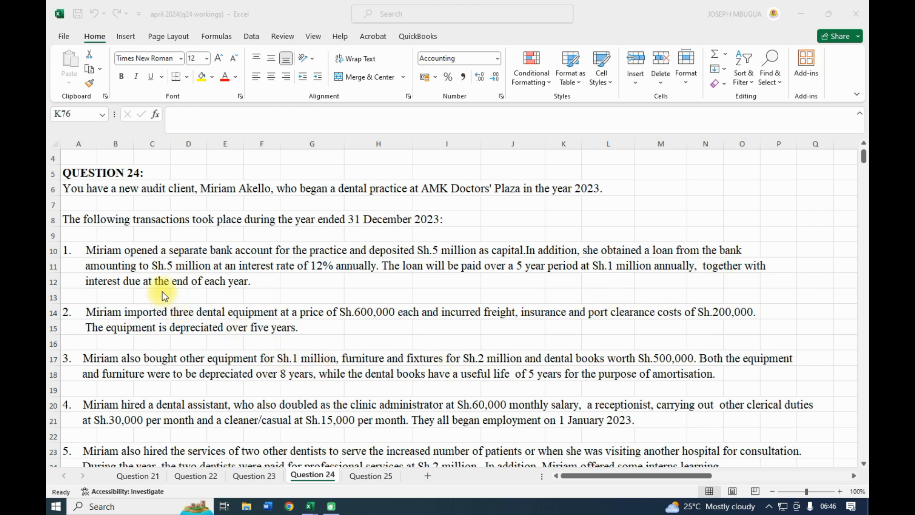
{"action": "scroll", "coordinate": [163, 295], "scroll_direction": "down", "scroll_amount": 1}
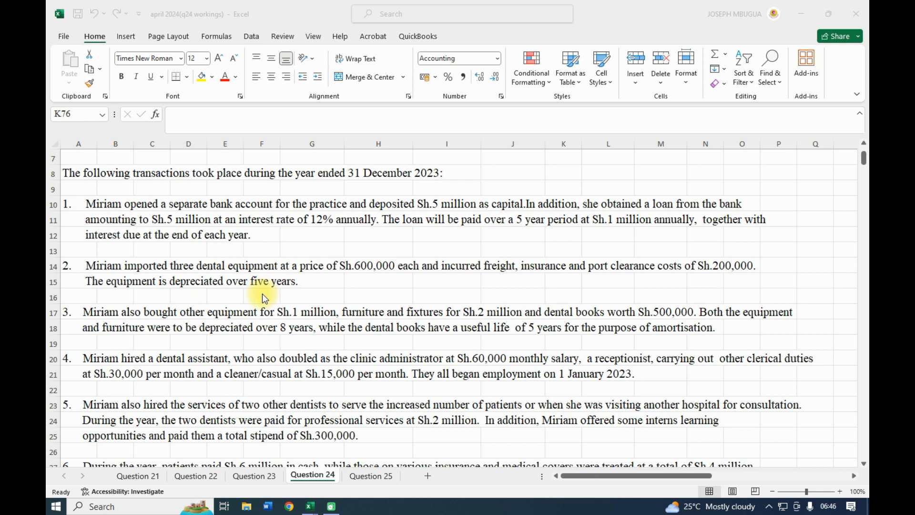
{"action": "scroll", "coordinate": [262, 293], "scroll_direction": "down", "scroll_amount": 1}
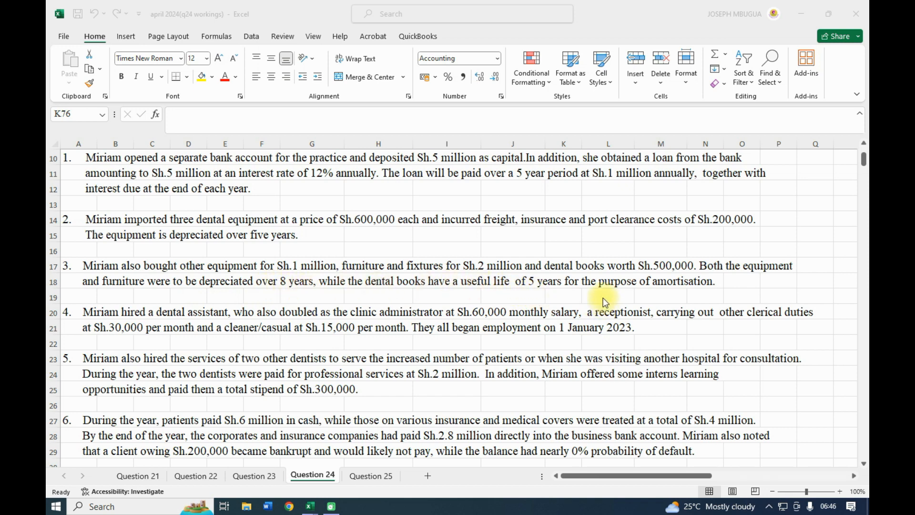
{"action": "scroll", "coordinate": [260, 342], "scroll_direction": "down", "scroll_amount": 1}
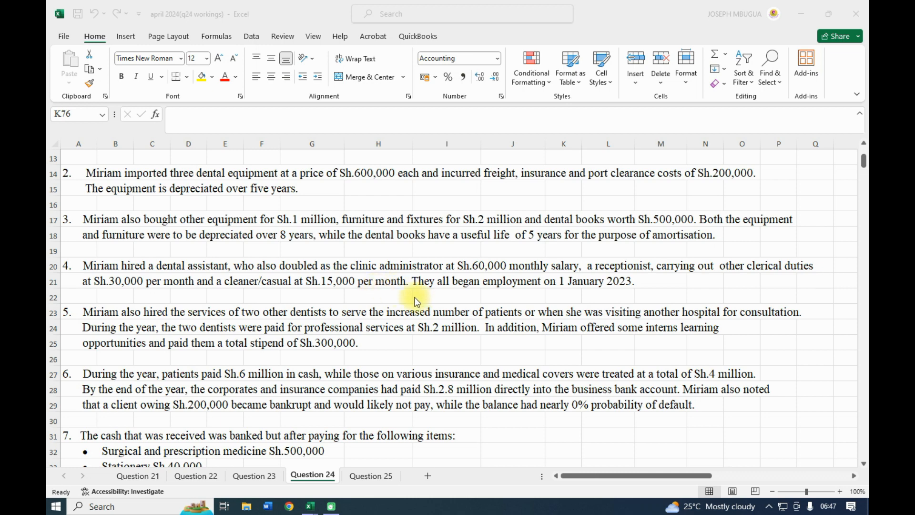
{"action": "scroll", "coordinate": [416, 300], "scroll_direction": "down", "scroll_amount": 1}
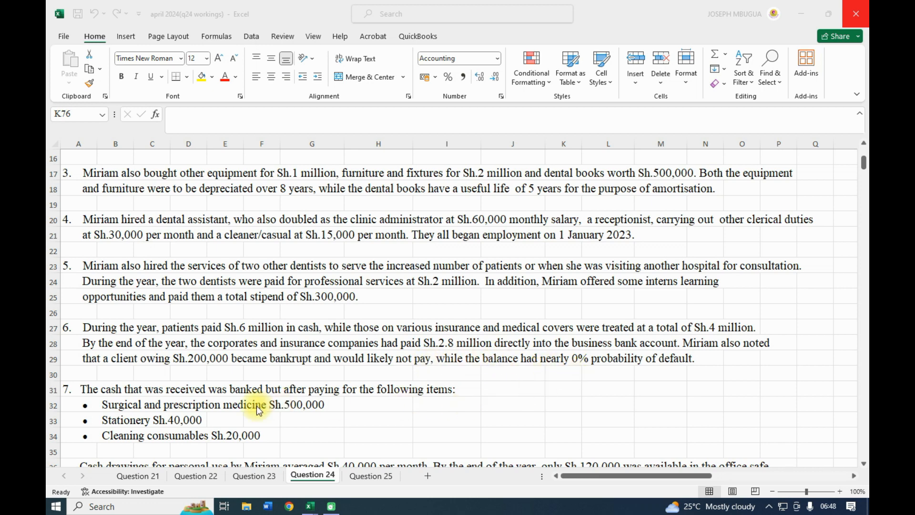
{"action": "scroll", "coordinate": [253, 403], "scroll_direction": "down", "scroll_amount": 1}
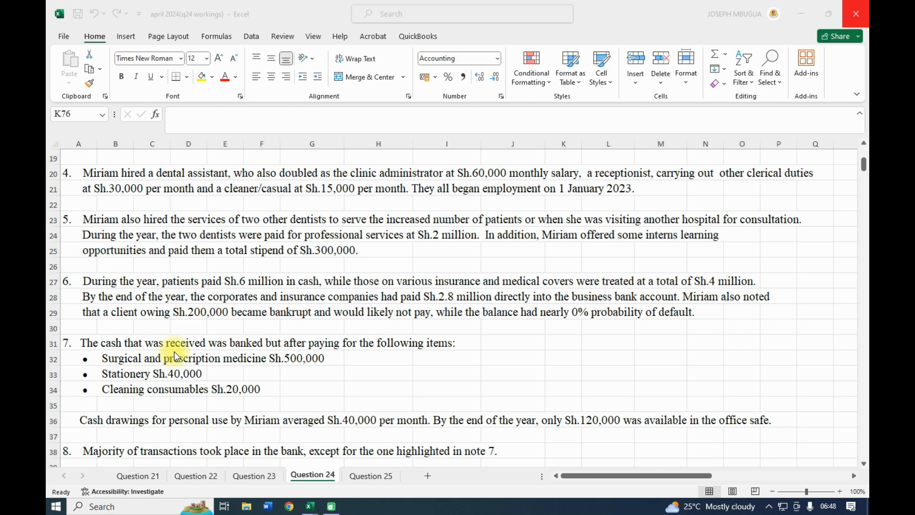
{"action": "scroll", "coordinate": [174, 351], "scroll_direction": "down", "scroll_amount": 1}
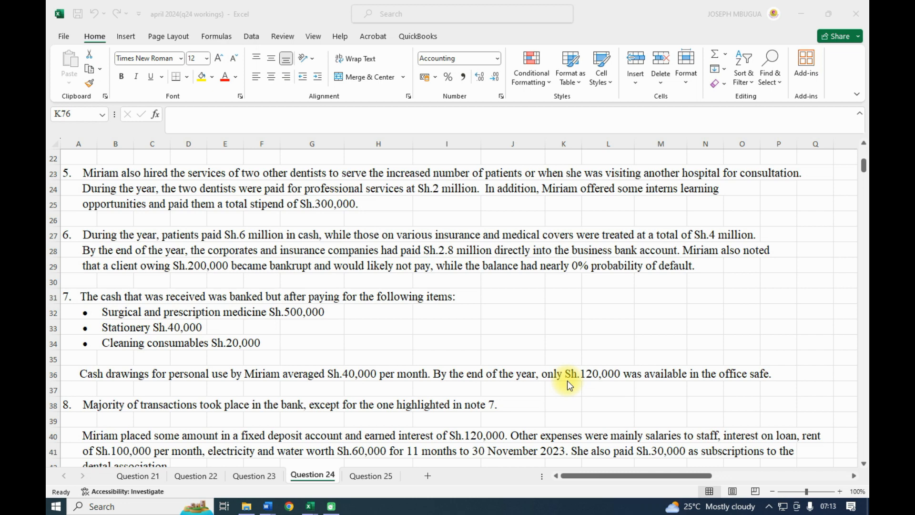
- Read transaction notes 8 and 9, the four required audit schedule sections, and the blank schedule headings in rows 67 and 68
{"action": "scroll", "coordinate": [567, 385], "scroll_direction": "down", "scroll_amount": 1}
{"action": "scroll", "coordinate": [567, 384], "scroll_direction": "down", "scroll_amount": 1}
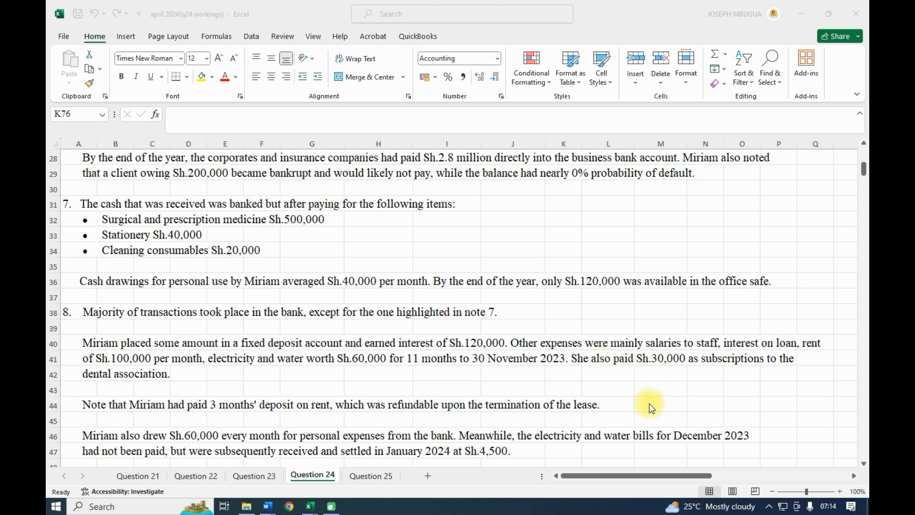
{"action": "scroll", "coordinate": [85, 386], "scroll_direction": "down", "scroll_amount": 1}
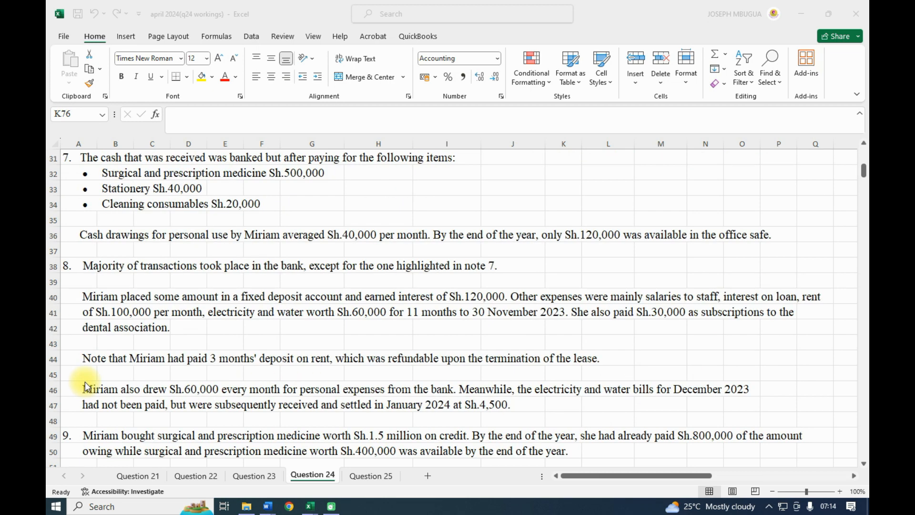
{"action": "scroll", "coordinate": [85, 386], "scroll_direction": "down", "scroll_amount": 1}
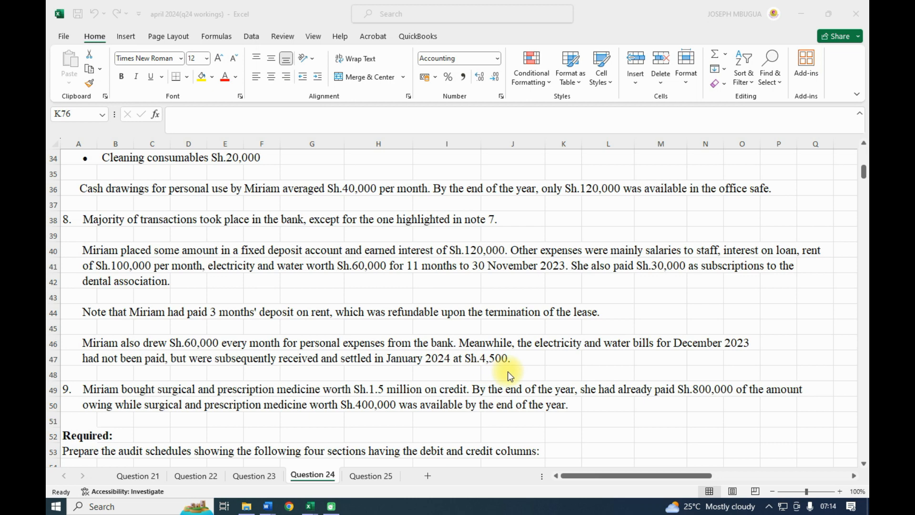
{"action": "scroll", "coordinate": [509, 371], "scroll_direction": "down", "scroll_amount": 1}
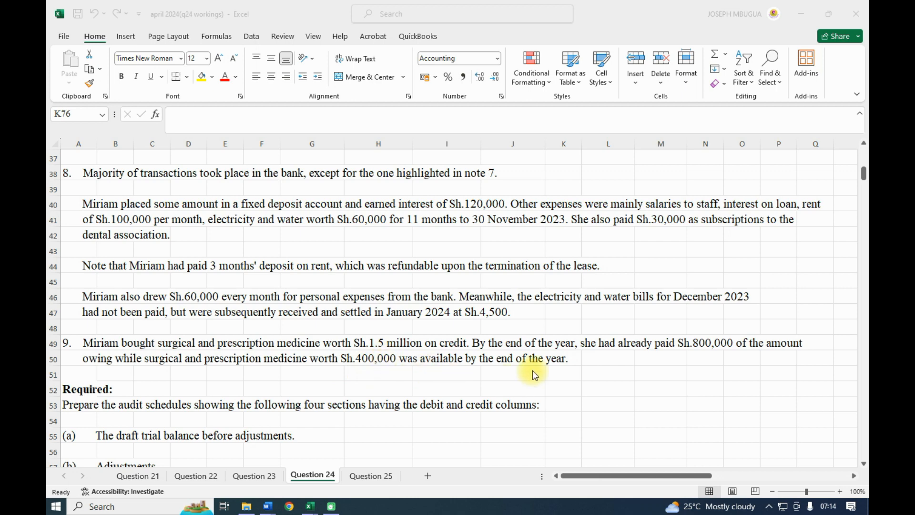
{"action": "scroll", "coordinate": [369, 409], "scroll_direction": "down", "scroll_amount": 1}
{"action": "scroll", "coordinate": [370, 409], "scroll_direction": "down", "scroll_amount": 1}
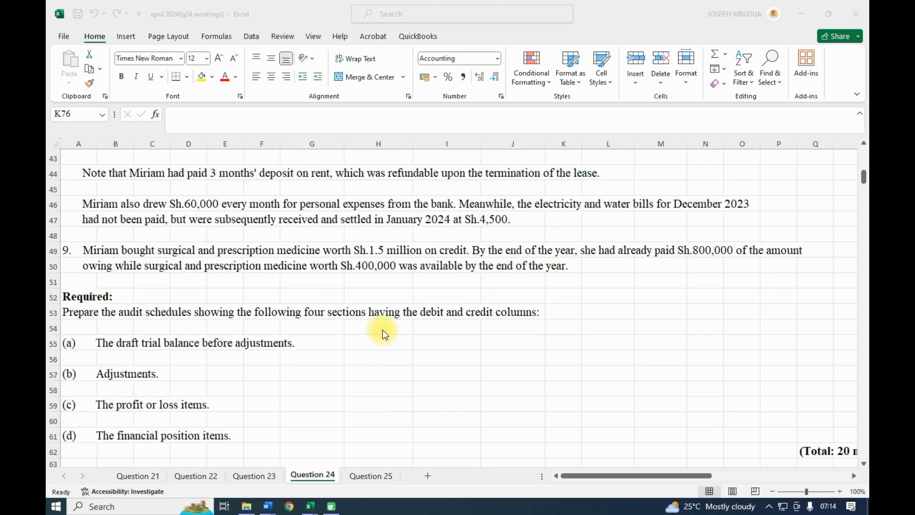
{"action": "scroll", "coordinate": [382, 330], "scroll_direction": "down", "scroll_amount": 1}
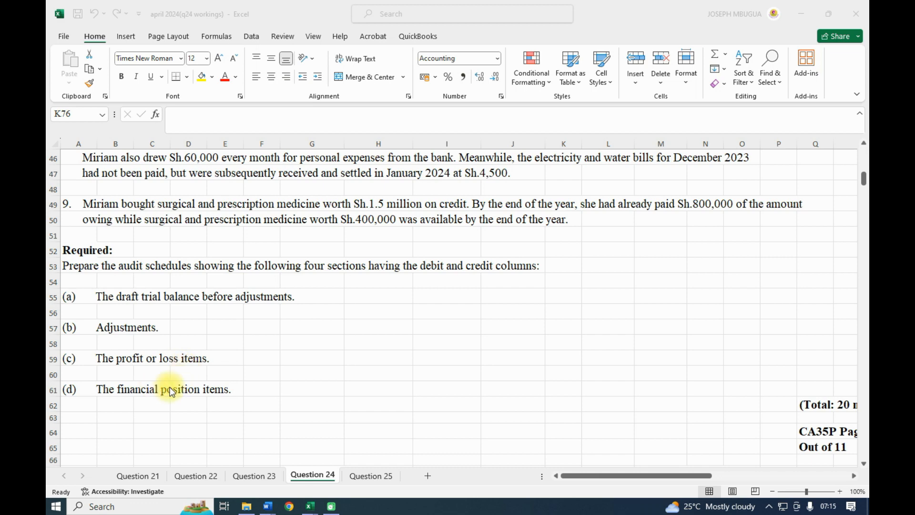
{"action": "scroll", "coordinate": [170, 388], "scroll_direction": "down", "scroll_amount": 1}
{"action": "scroll", "coordinate": [170, 392], "scroll_direction": "down", "scroll_amount": 2}
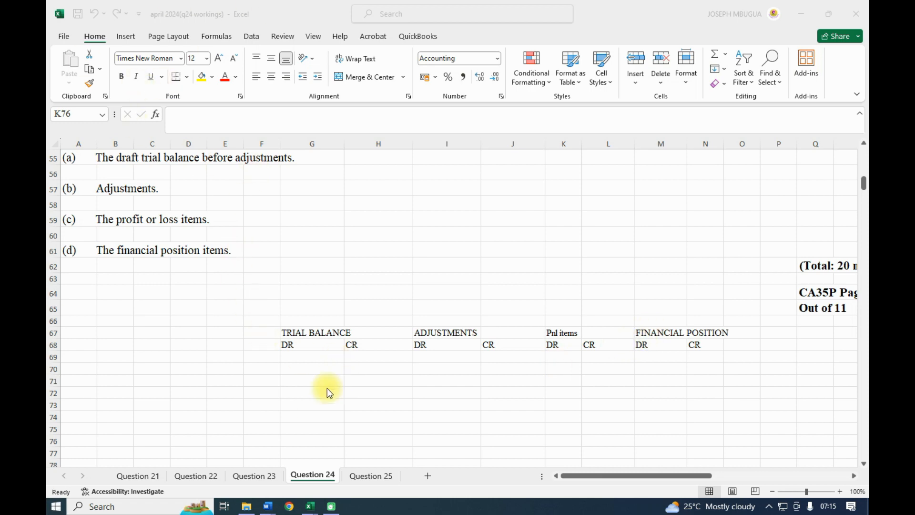
- Recheck note 1 and enter the account labels CAPITAL in D69 and BANK in D70 of the audit schedule
{"action": "scroll", "coordinate": [280, 383], "scroll_direction": "up", "scroll_amount": 4}
{"action": "scroll", "coordinate": [281, 386], "scroll_direction": "down", "scroll_amount": 1}
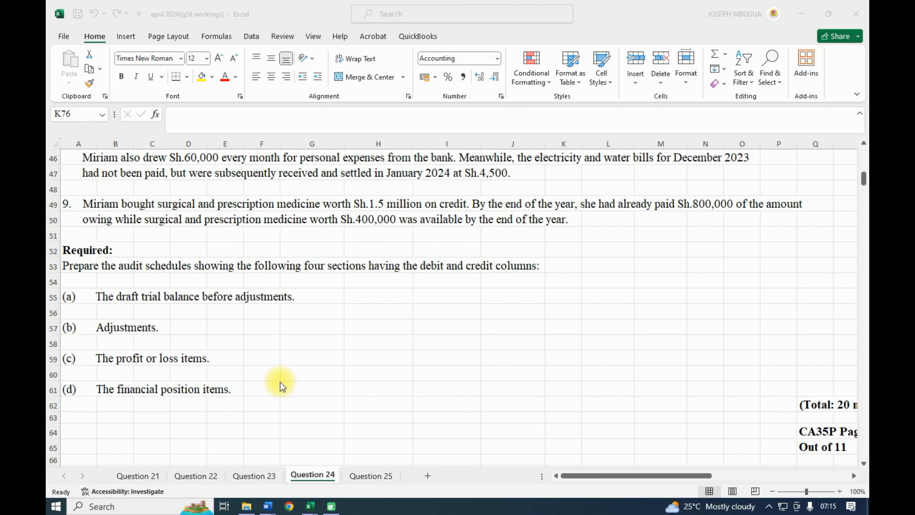
{"action": "scroll", "coordinate": [281, 385], "scroll_direction": "up", "scroll_amount": 11}
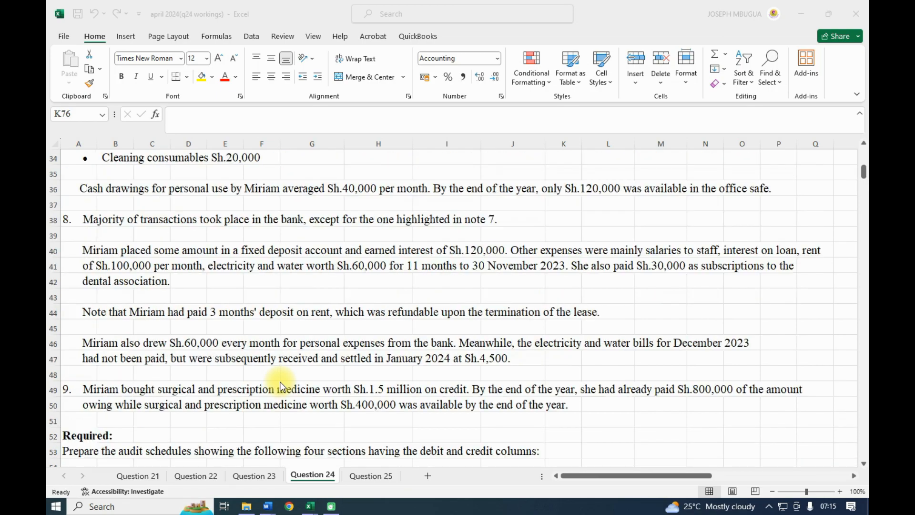
{"action": "scroll", "coordinate": [281, 386], "scroll_direction": "up", "scroll_amount": 4}
{"action": "scroll", "coordinate": [281, 386], "scroll_direction": "down", "scroll_amount": 3}
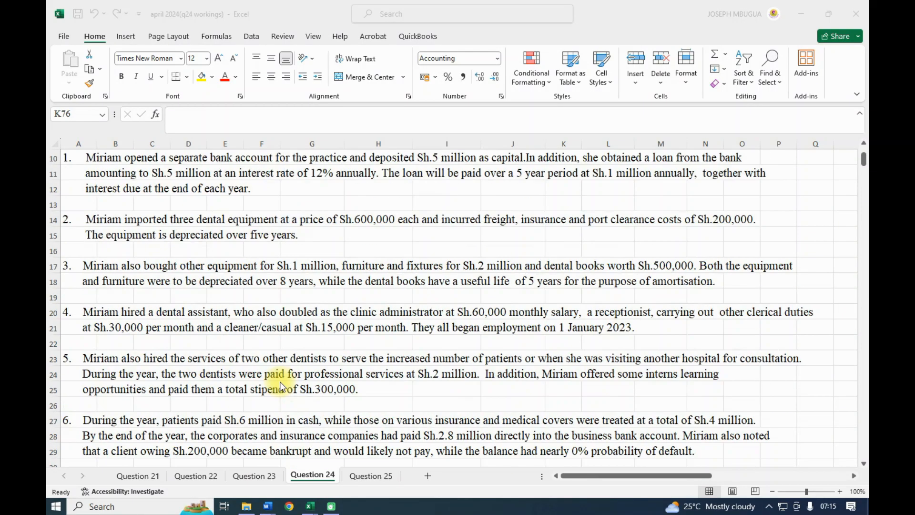
{"action": "scroll", "coordinate": [281, 386], "scroll_direction": "up", "scroll_amount": 2}
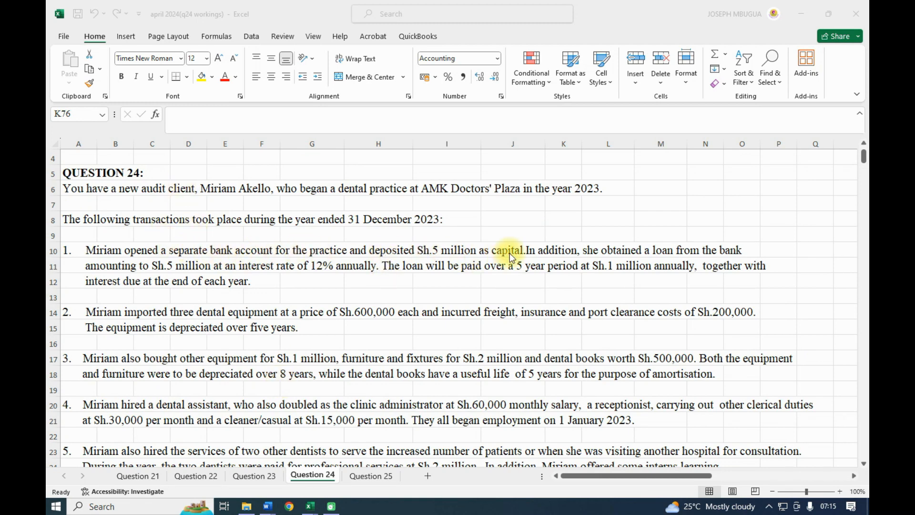
{"action": "scroll", "coordinate": [474, 320], "scroll_direction": "down", "scroll_amount": 20}
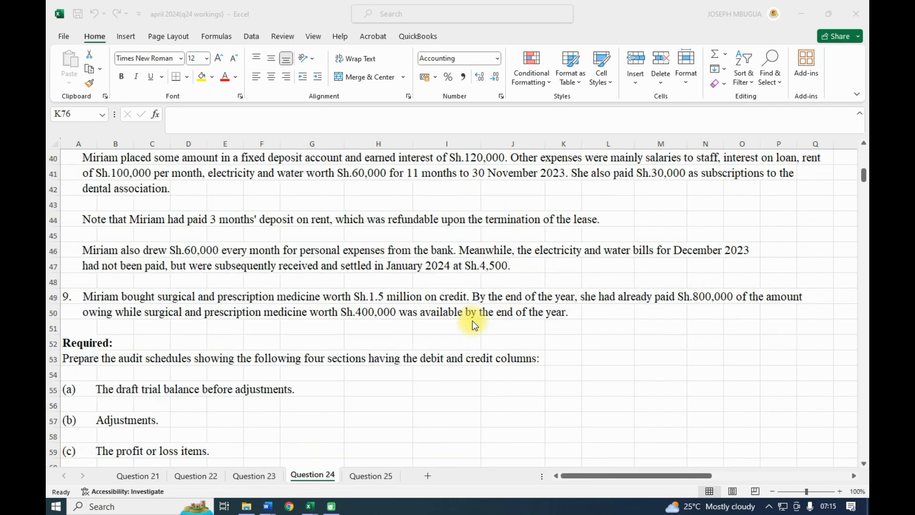
{"action": "scroll", "coordinate": [203, 253], "scroll_direction": "up", "scroll_amount": 1}
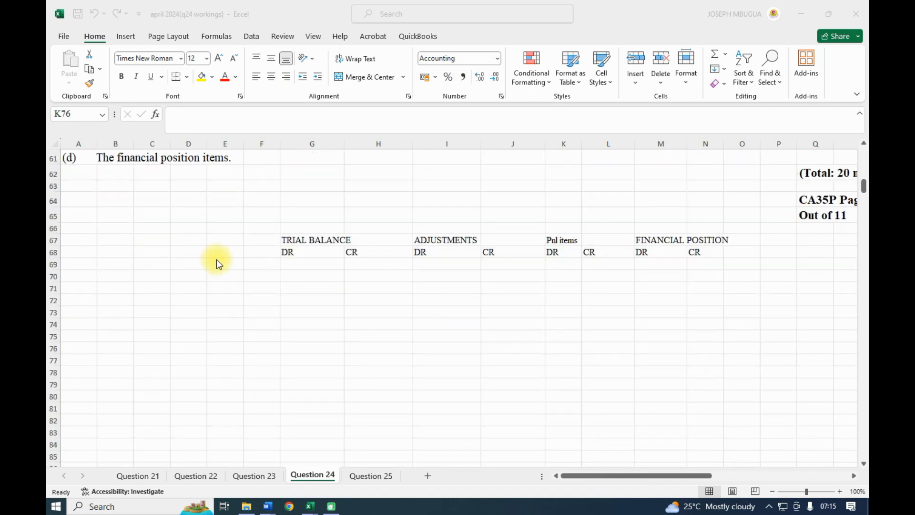
{"action": "left_click", "coordinate": [183, 260]}
{"action": "type", "text": "CAPITAL"}
{"action": "key", "text": "Return"}
{"action": "type", "text": "BAM"}
{"action": "key", "text": "BackSpace"}
{"action": "type", "text": "NK"}
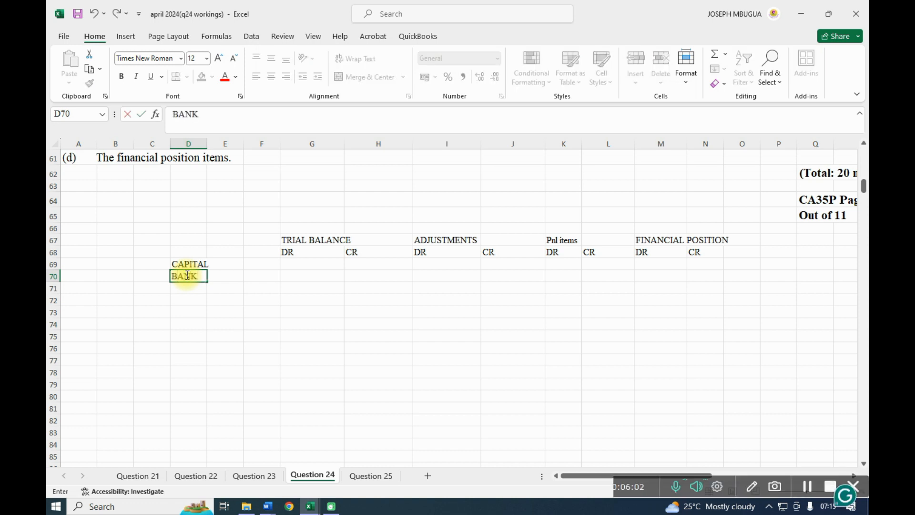
- Record the capital deposit in the trial balance: credit CAPITAL 5000000 in H69 and debit BANK 5000000 in G70
{"action": "left_click", "coordinate": [361, 266]}
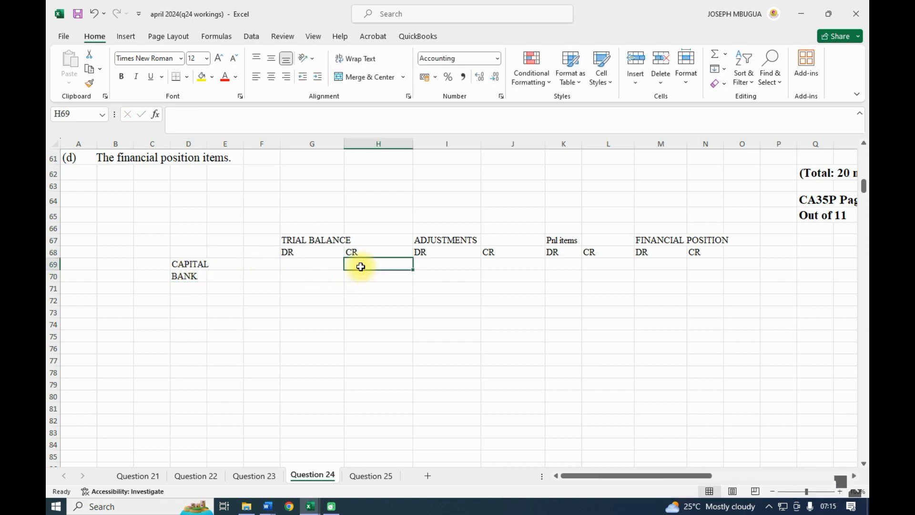
{"action": "type", "text": "5000000"}
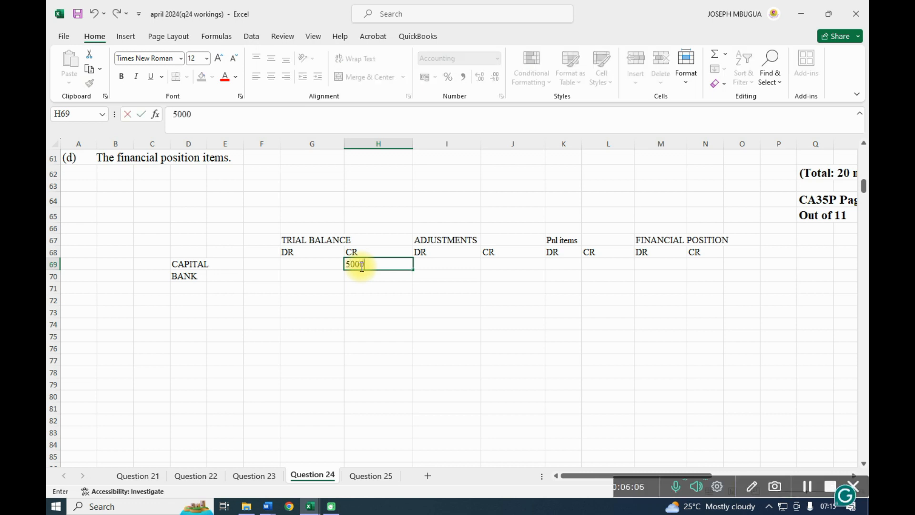
{"action": "left_click", "coordinate": [315, 276]}
{"action": "type", "text": "5000000"}
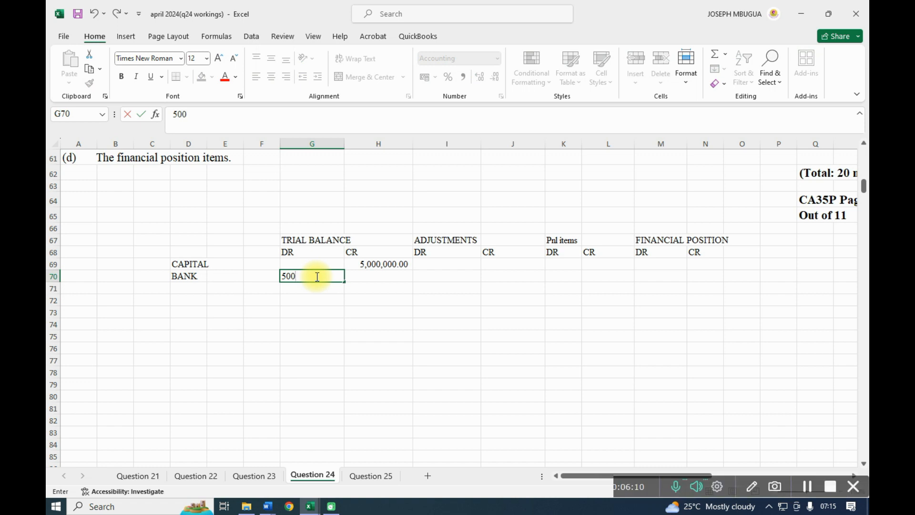
{"action": "left_click", "coordinate": [329, 327]}
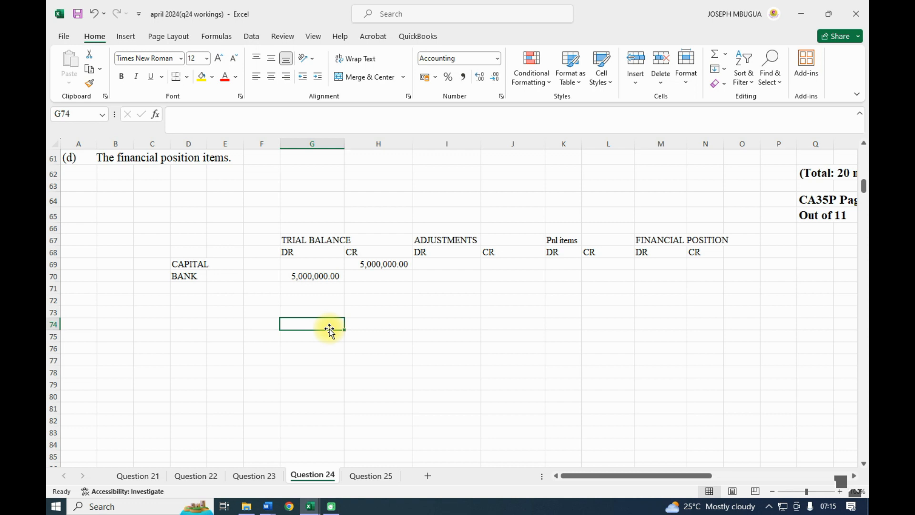
- Recheck the loan terms in note 1 and add the account label 12% BANK LOAN in D71
{"action": "scroll", "coordinate": [330, 329], "scroll_direction": "up", "scroll_amount": 15}
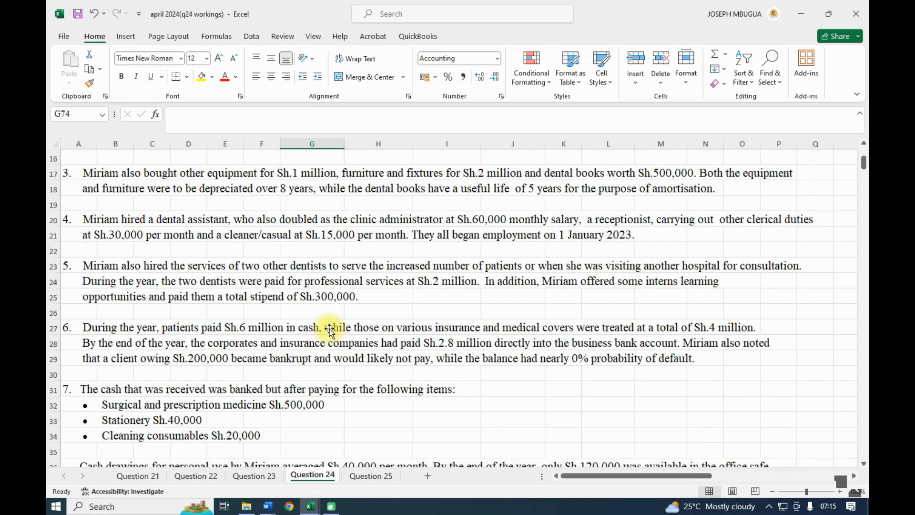
{"action": "scroll", "coordinate": [329, 329], "scroll_direction": "up", "scroll_amount": 3}
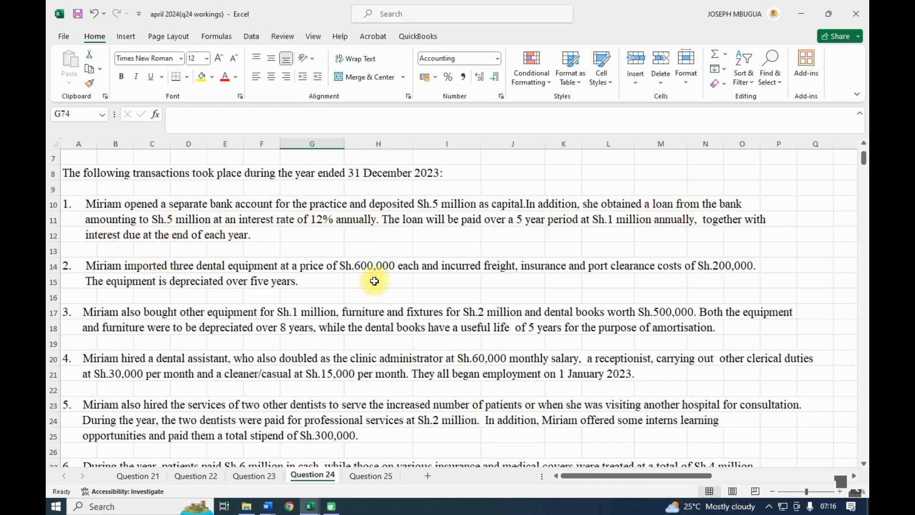
{"action": "scroll", "coordinate": [375, 281], "scroll_direction": "down", "scroll_amount": 20}
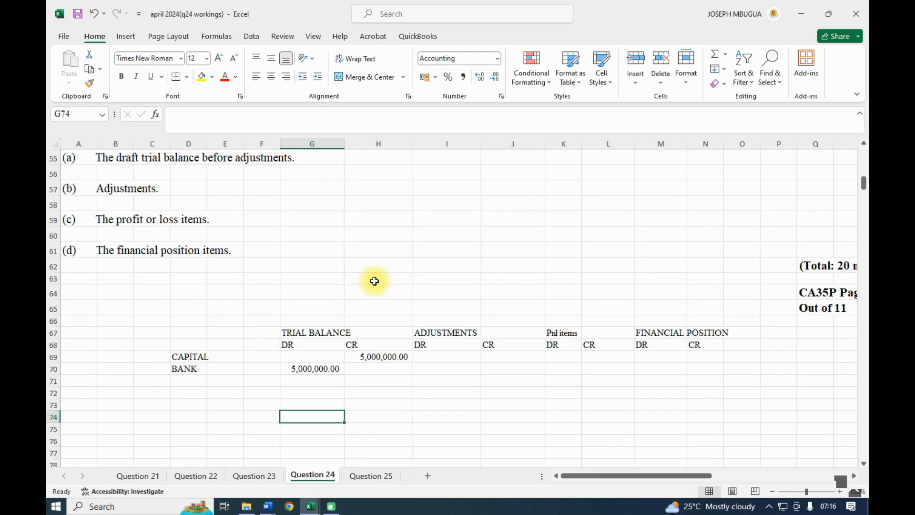
{"action": "scroll", "coordinate": [192, 228], "scroll_direction": "up", "scroll_amount": 2}
{"action": "left_click", "coordinate": [175, 290]}
{"action": "type", "text": "12"}
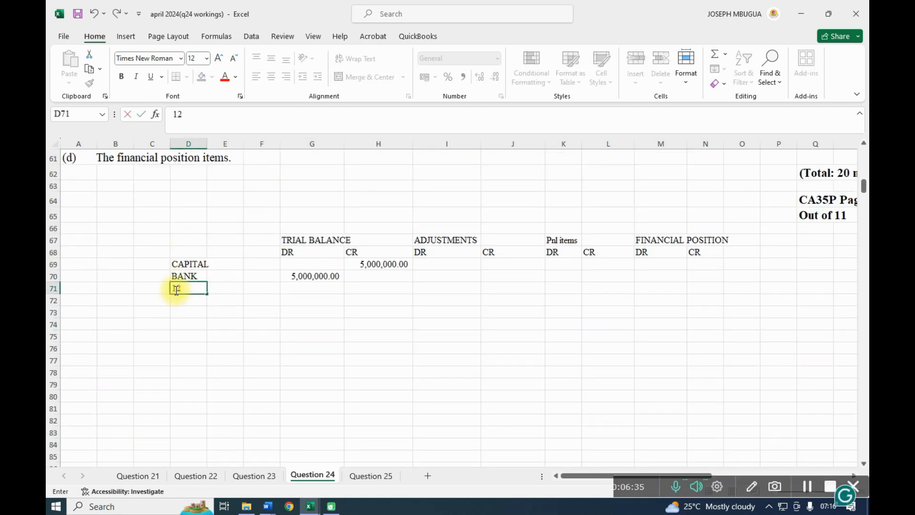
{"action": "type", "text": "5%"}
{"action": "key", "text": "BackSpace"}
{"action": "key", "text": "BackSpace"}
{"action": "type", "text": "%"}
{"action": "type", "text": "BANK LOAN"}
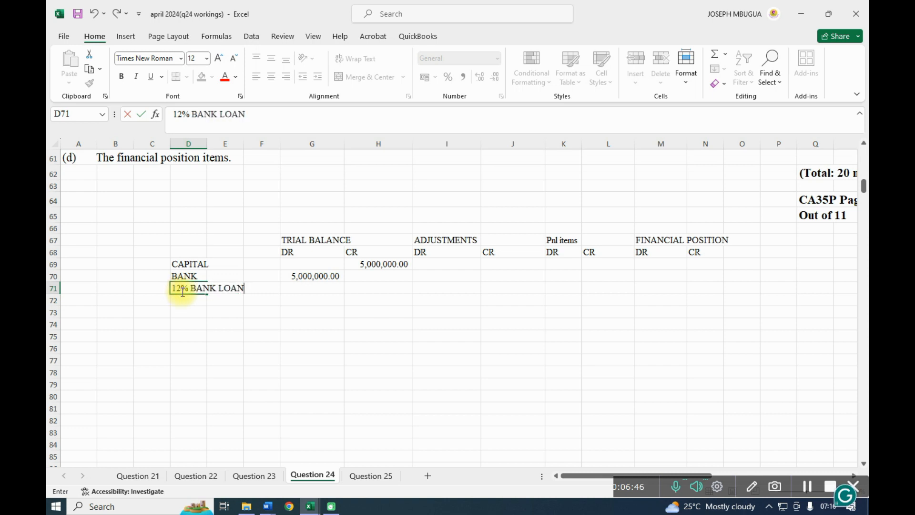
- Enter 5000000 as the trial balance credit for the 12% bank loan in H71
{"action": "left_click", "coordinate": [375, 288]}
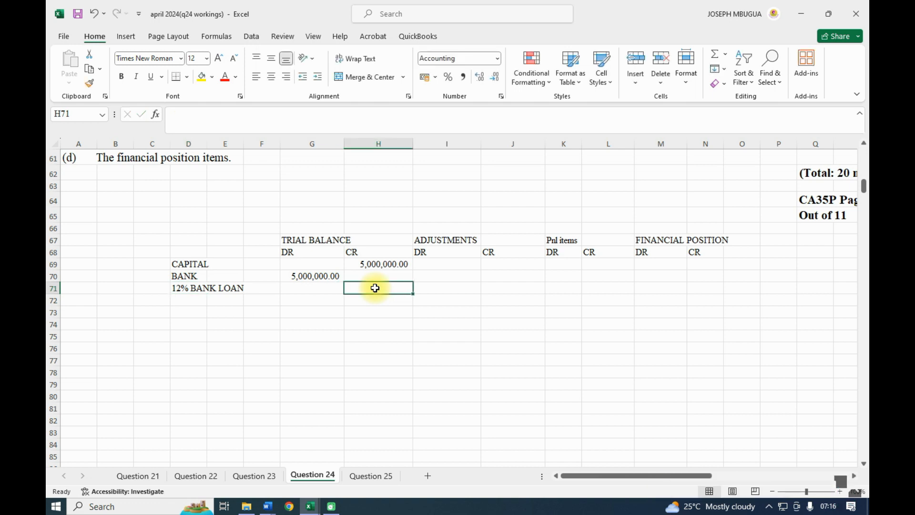
{"action": "type", "text": "5000000"}
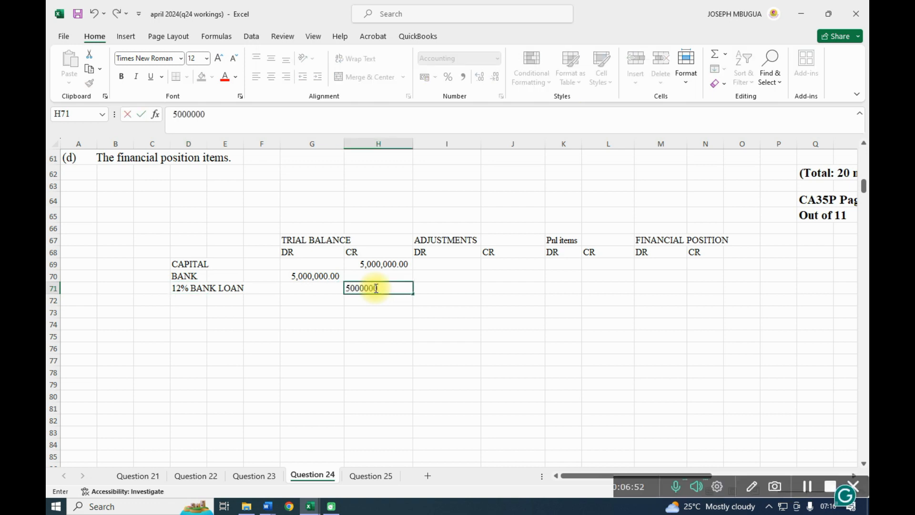
{"action": "key", "text": "Return"}
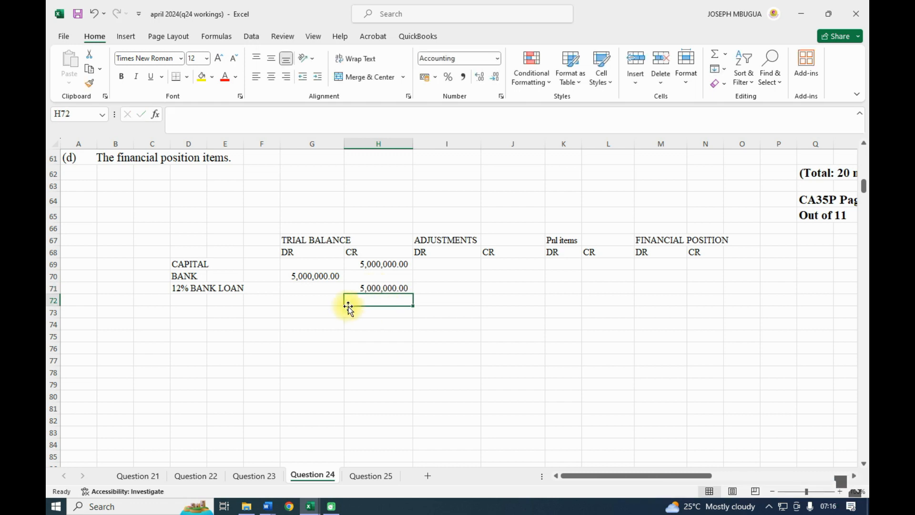
- Add the loan proceeds to the trial balance BANK debit by changing G70 to =5000000+H71
{"action": "left_click", "coordinate": [327, 276]}
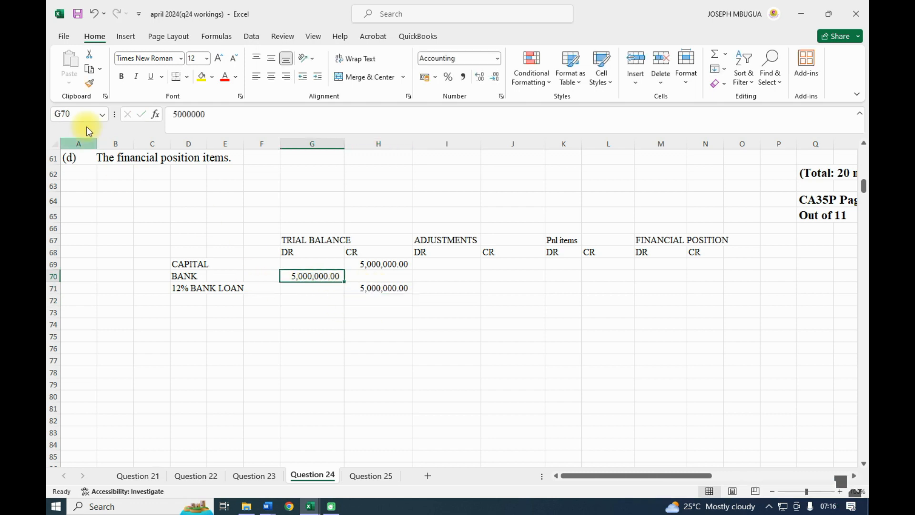
{"action": "left_click", "coordinate": [176, 113]}
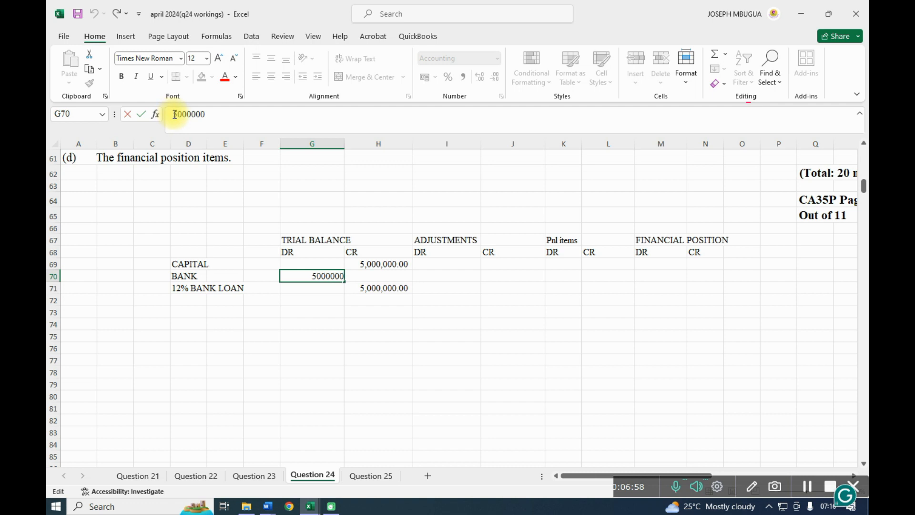
{"action": "type", "text": "="}
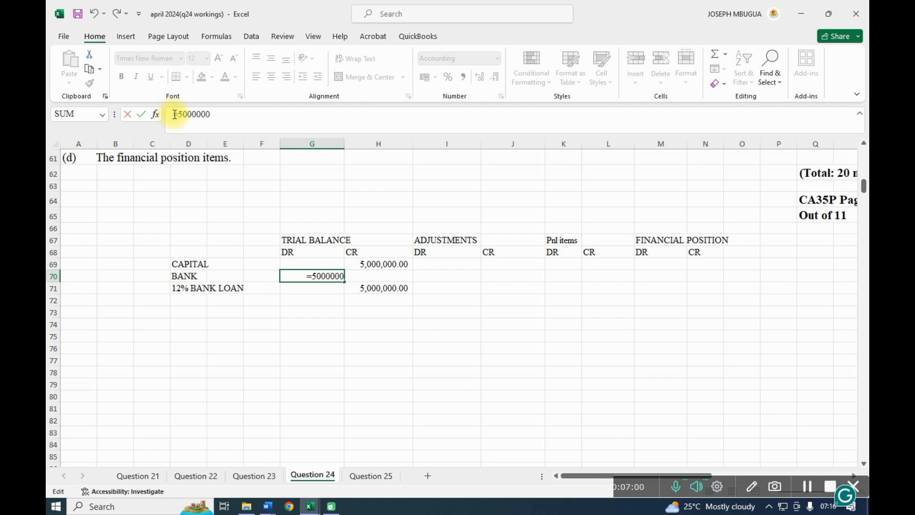
{"action": "left_click", "coordinate": [214, 114]}
{"action": "type", "text": "+"}
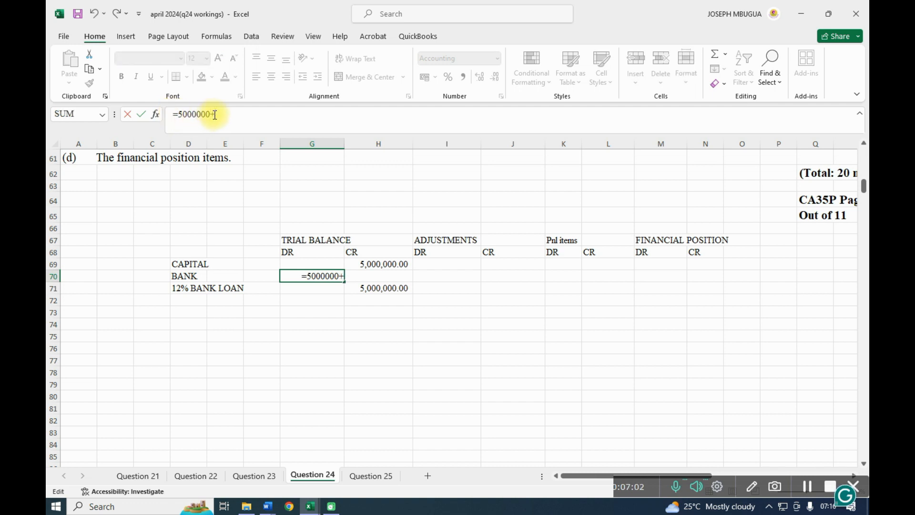
{"action": "left_click", "coordinate": [388, 288]}
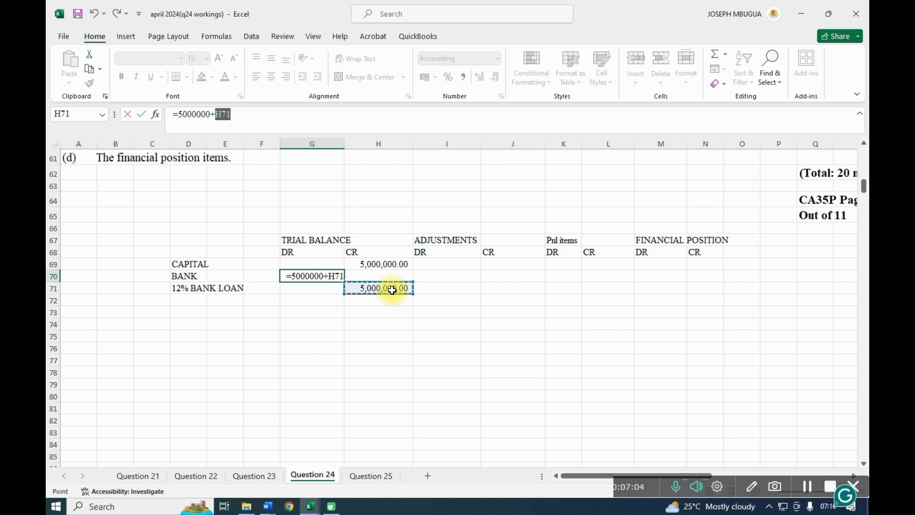
{"action": "key", "text": "Return"}
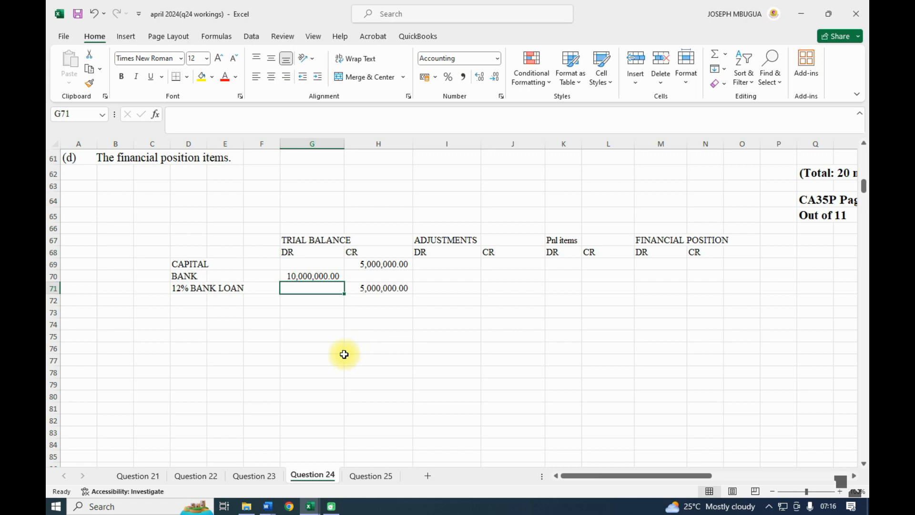
- Recheck note 1 and record the annual loan repayment under adjustments: debit 1000000 in I71 and credit BANK 1000000 in J70
{"action": "scroll", "coordinate": [344, 353], "scroll_direction": "up", "scroll_amount": 9}
{"action": "scroll", "coordinate": [343, 354], "scroll_direction": "up", "scroll_amount": 7}
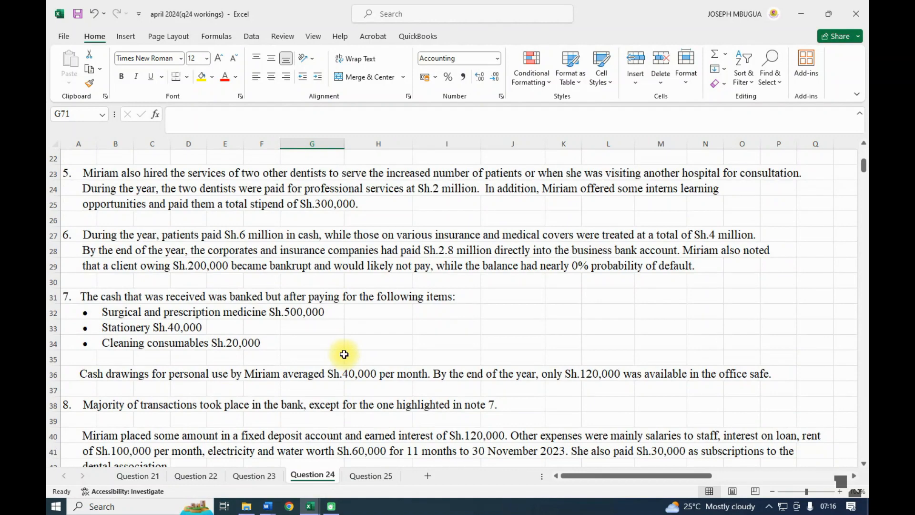
{"action": "scroll", "coordinate": [344, 353], "scroll_direction": "up", "scroll_amount": 3}
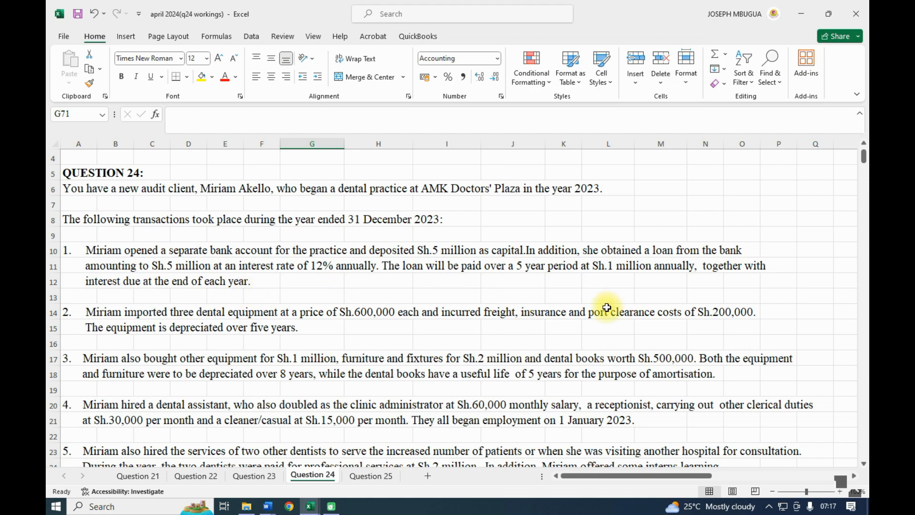
{"action": "scroll", "coordinate": [422, 432], "scroll_direction": "down", "scroll_amount": 18}
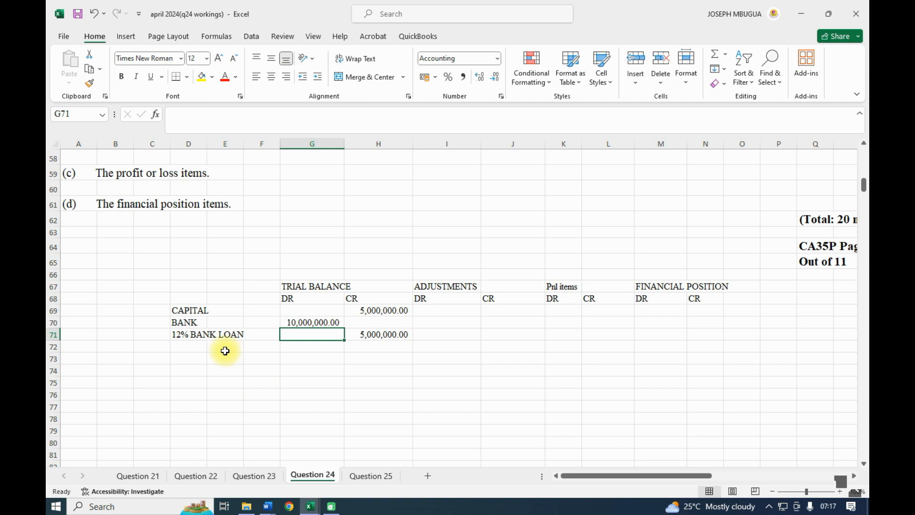
{"action": "left_click", "coordinate": [436, 335]}
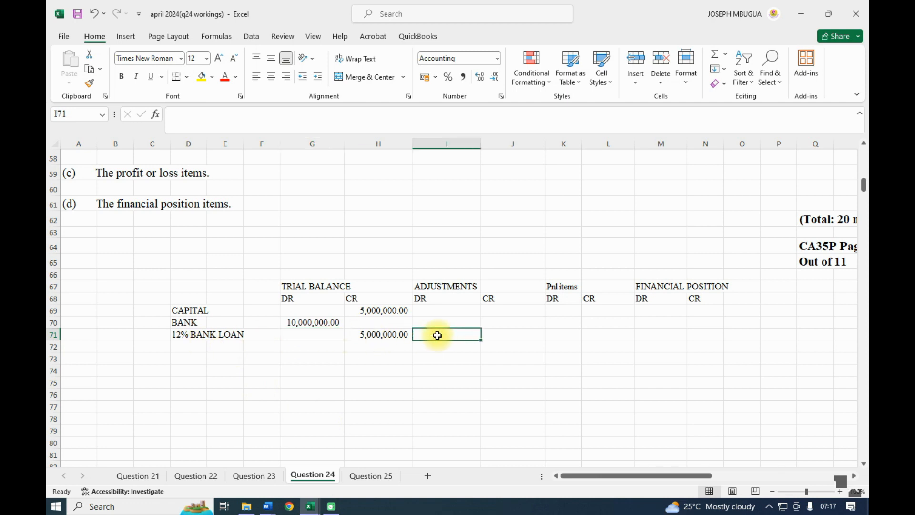
{"action": "type", "text": "1000000"}
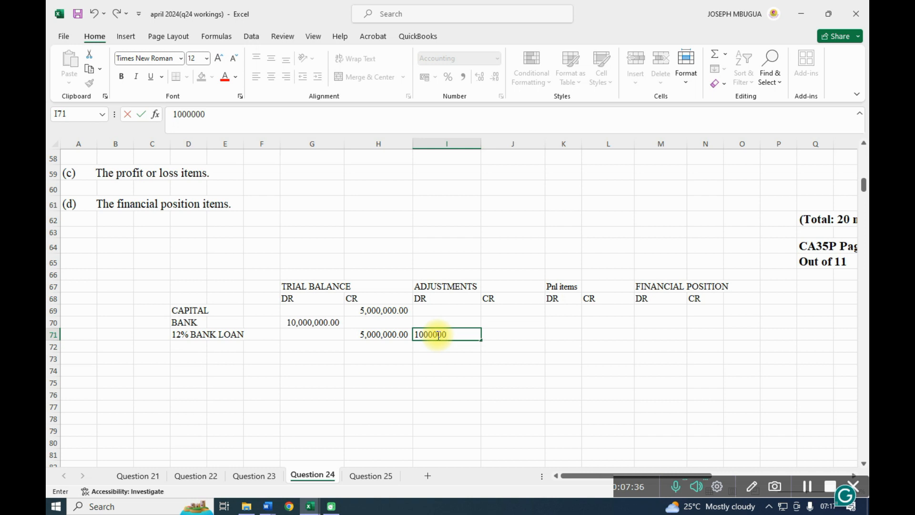
{"action": "left_click", "coordinate": [498, 322]}
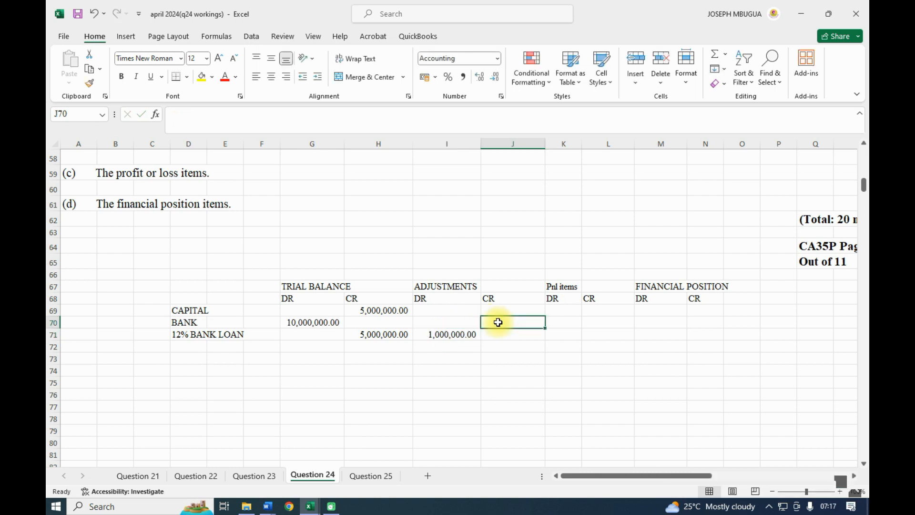
{"action": "type", "text": "1000000"}
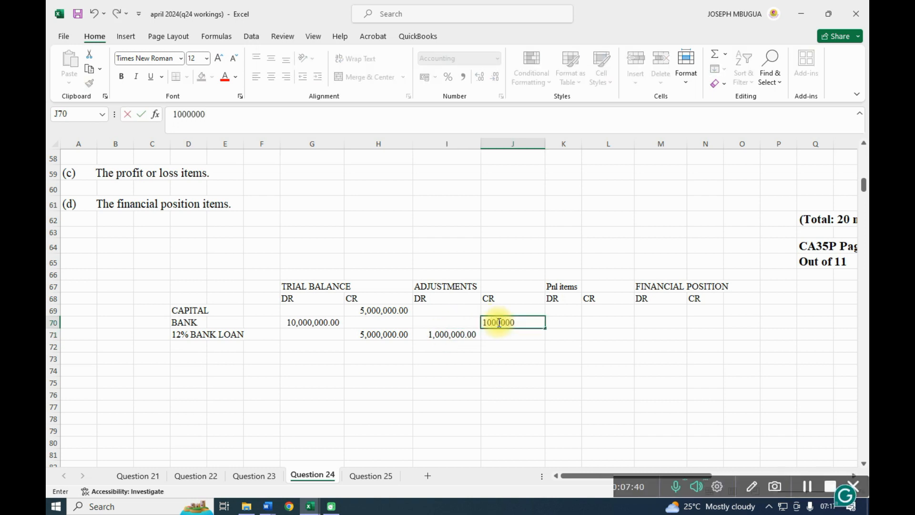
{"action": "left_click", "coordinate": [512, 358]}
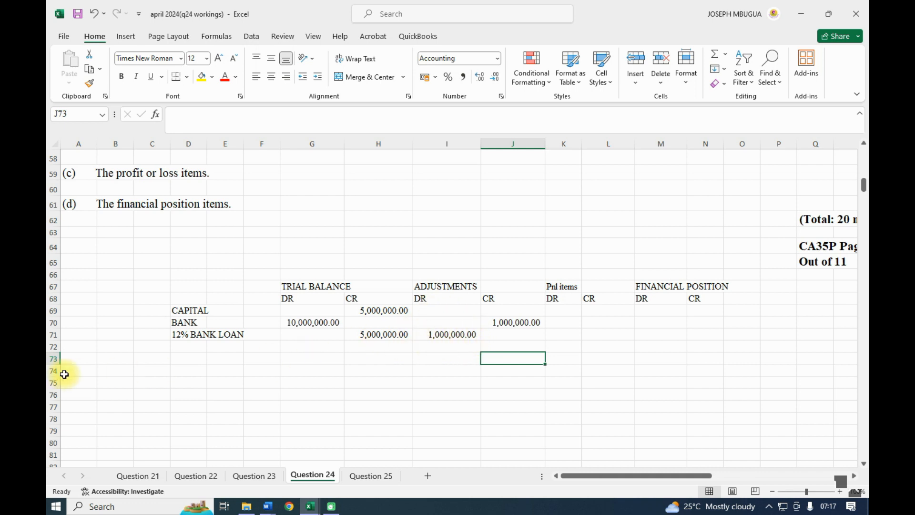
- Add the account label Interest on loan in D72, below the 12% bank loan
{"action": "left_click", "coordinate": [185, 347]}
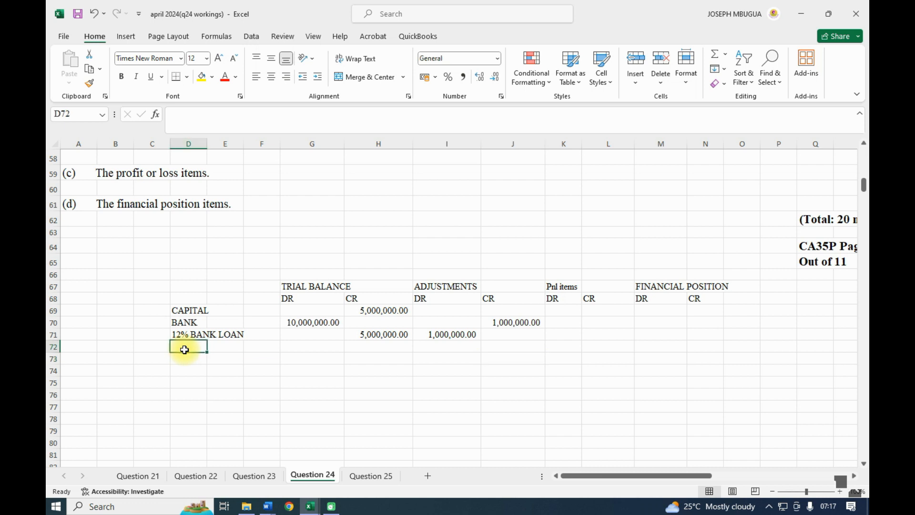
{"action": "type", "text": "Int"}
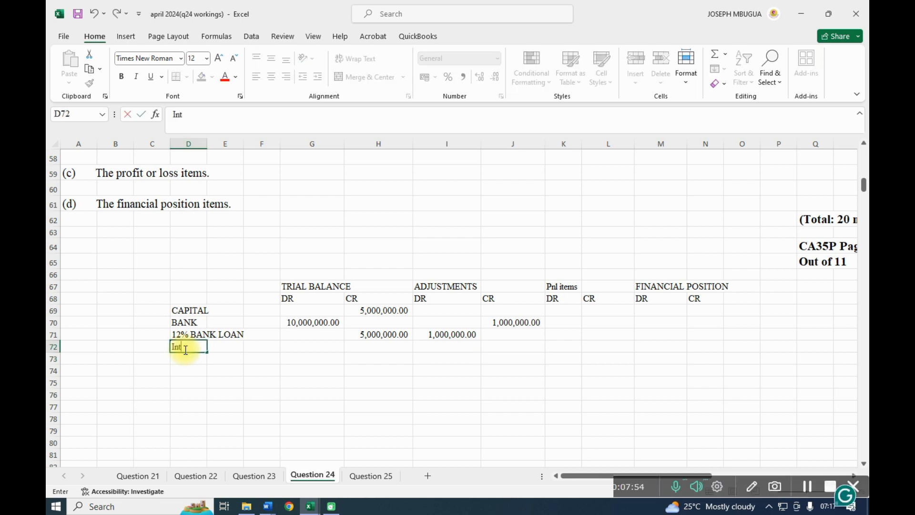
{"action": "type", "text": "re"}
{"action": "type", "text": "res"}
{"action": "type", "text": "t on"}
{"action": "type", "text": " loan"}
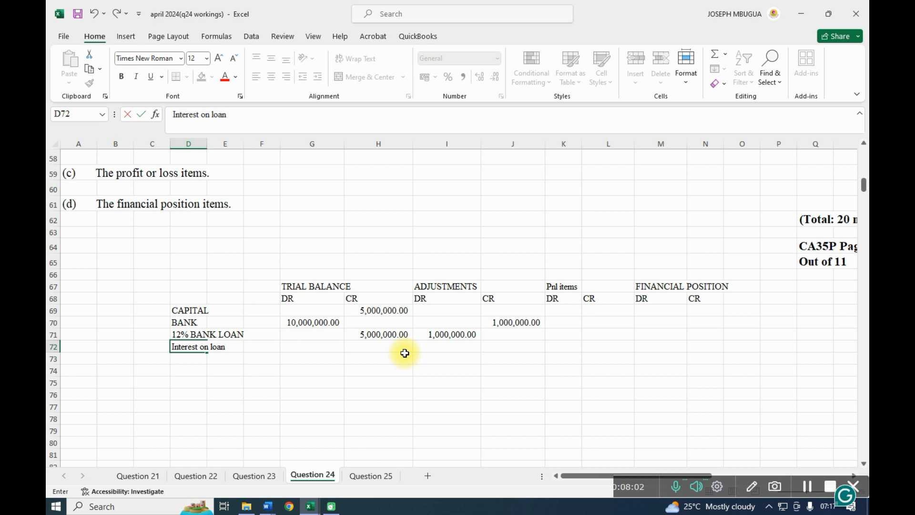
- Calculate the adjustments debit for interest on loan in I72 with the formula =H71*12%
{"action": "left_click", "coordinate": [441, 350]}
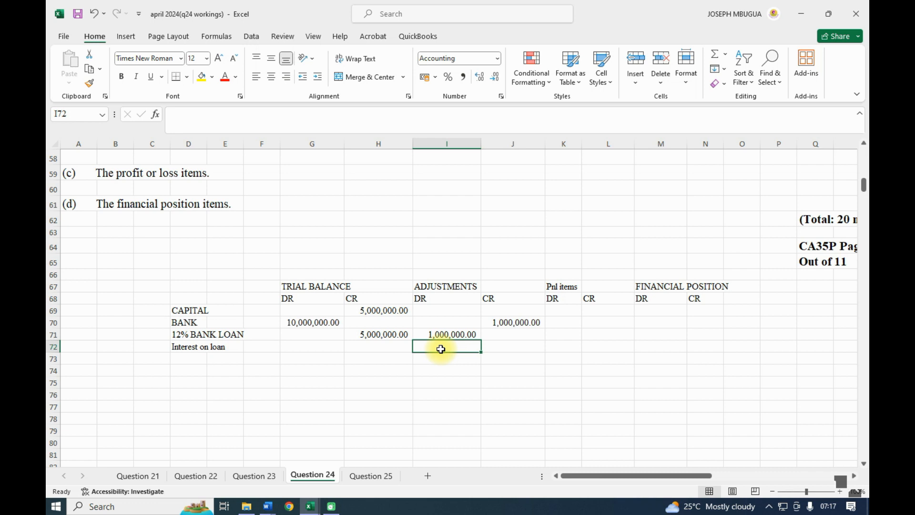
{"action": "type", "text": "="}
{"action": "left_click", "coordinate": [386, 334]}
{"action": "type", "text": "*12%"}
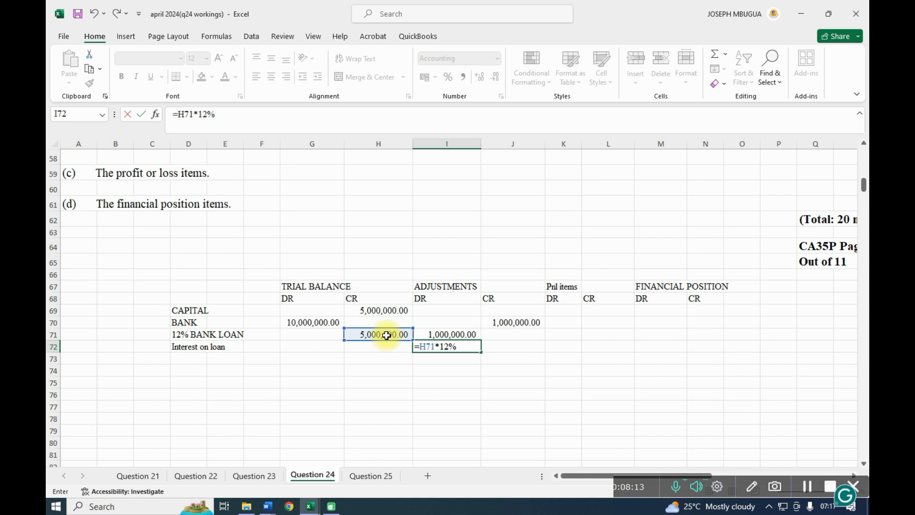
{"action": "key", "text": "Return"}
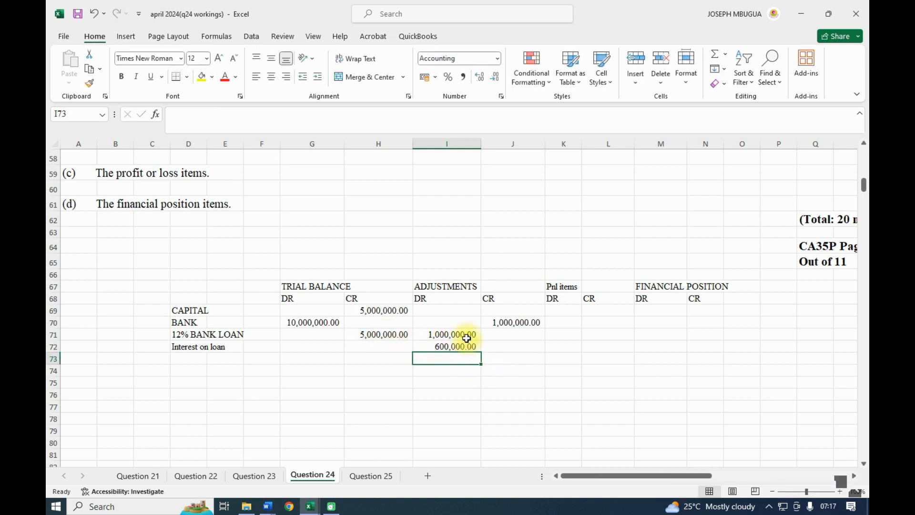
- Include the loan interest in the BANK adjustments credit by changing J70 to =1000000+I72
{"action": "left_click", "coordinate": [518, 322]}
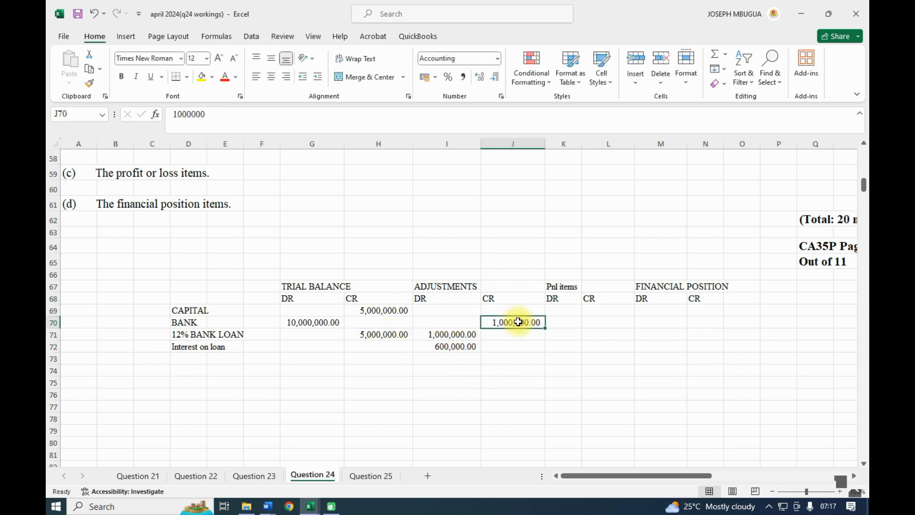
{"action": "left_click", "coordinate": [171, 115]}
{"action": "type", "text": "="}
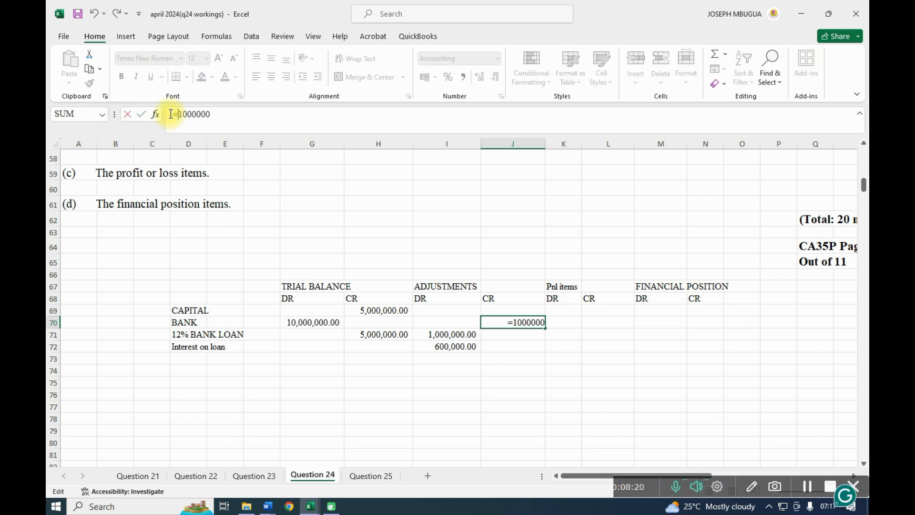
{"action": "left_click", "coordinate": [211, 114]}
{"action": "type", "text": "+"}
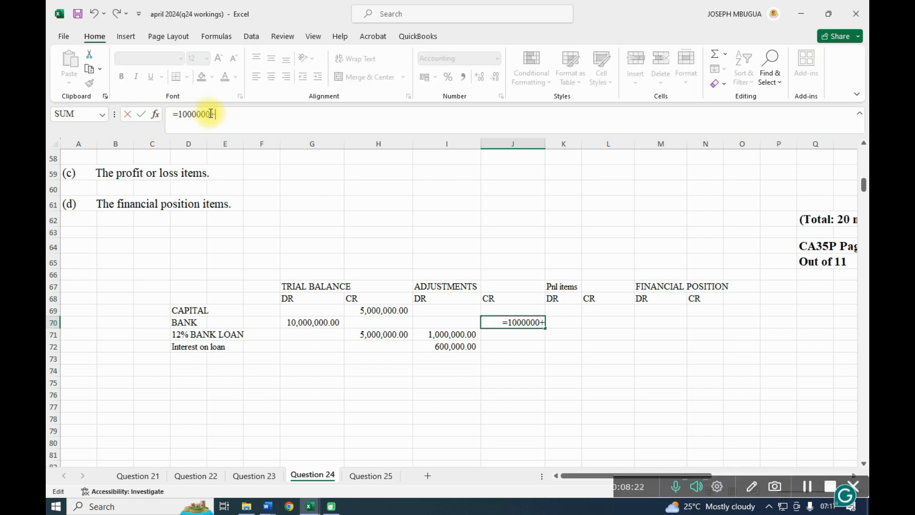
{"action": "left_click", "coordinate": [449, 344]}
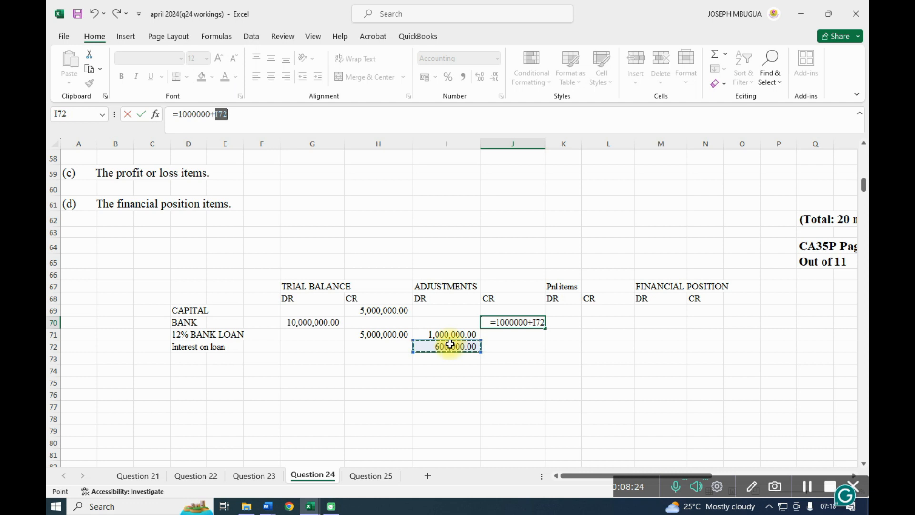
{"action": "key", "text": "Return"}
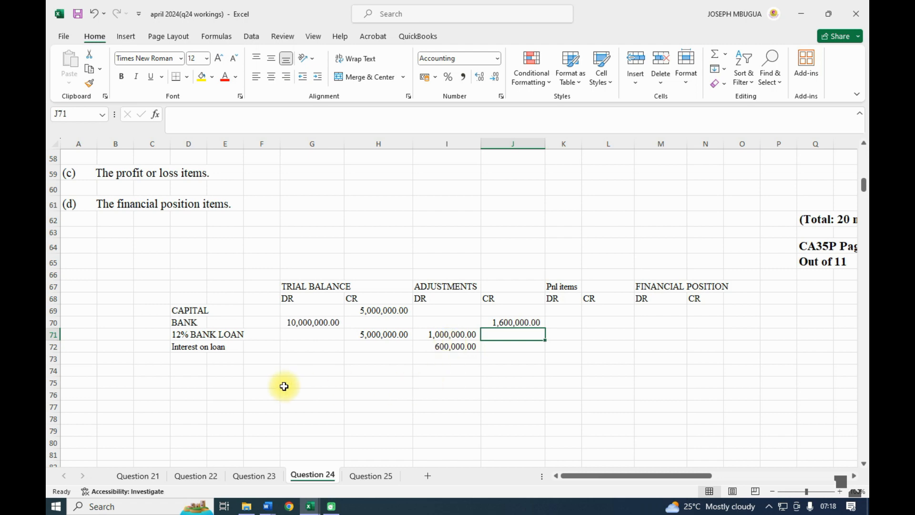
- Review the equipment purchase in note 2 and add the account label dental equipment in D73
{"action": "scroll", "coordinate": [284, 384], "scroll_direction": "up", "scroll_amount": 10}
{"action": "scroll", "coordinate": [284, 385], "scroll_direction": "up", "scroll_amount": 8}
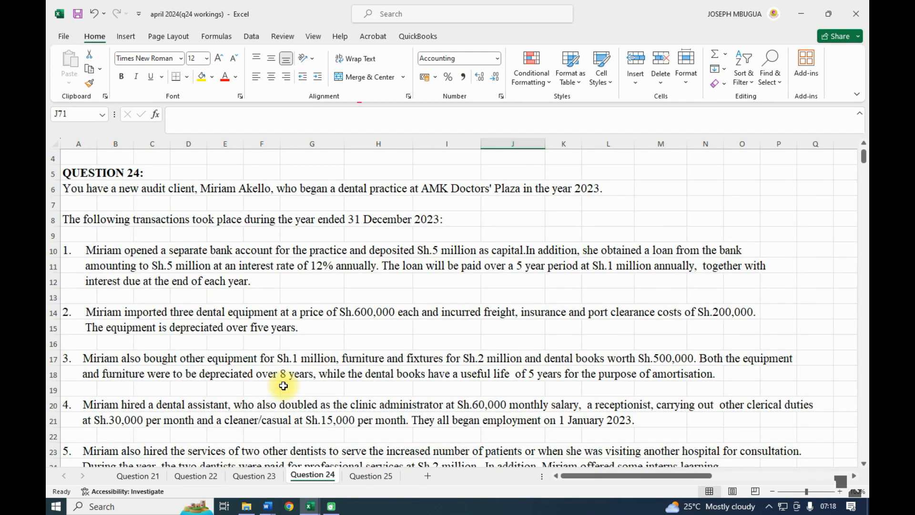
{"action": "scroll", "coordinate": [283, 386], "scroll_direction": "down", "scroll_amount": 1}
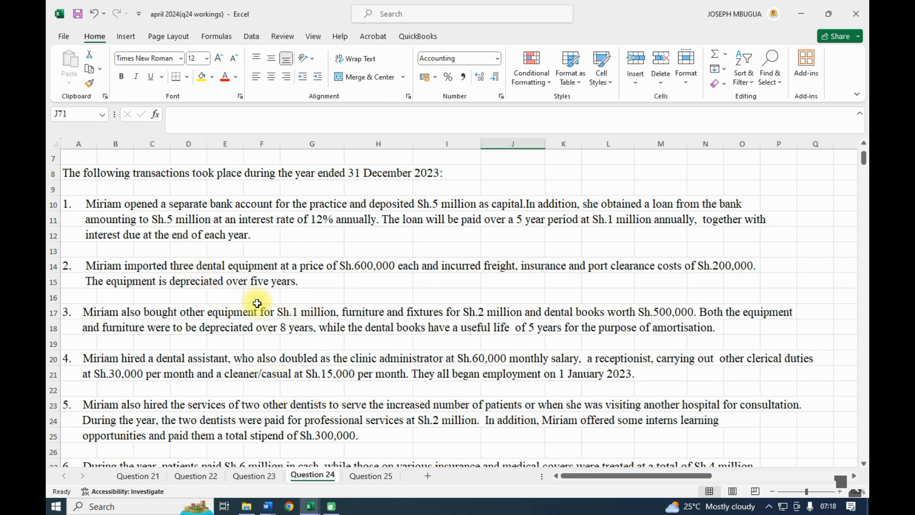
{"action": "left_click", "coordinate": [802, 488]}
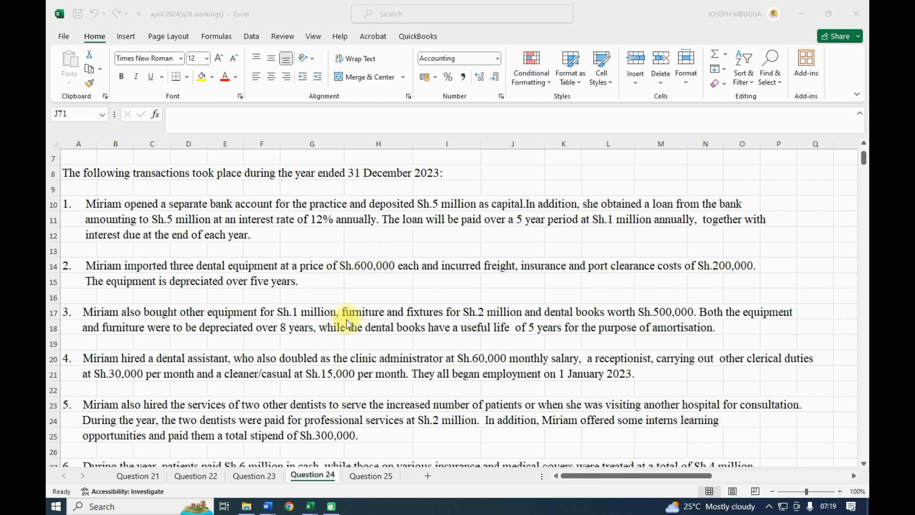
{"action": "scroll", "coordinate": [347, 324], "scroll_direction": "down", "scroll_amount": 18}
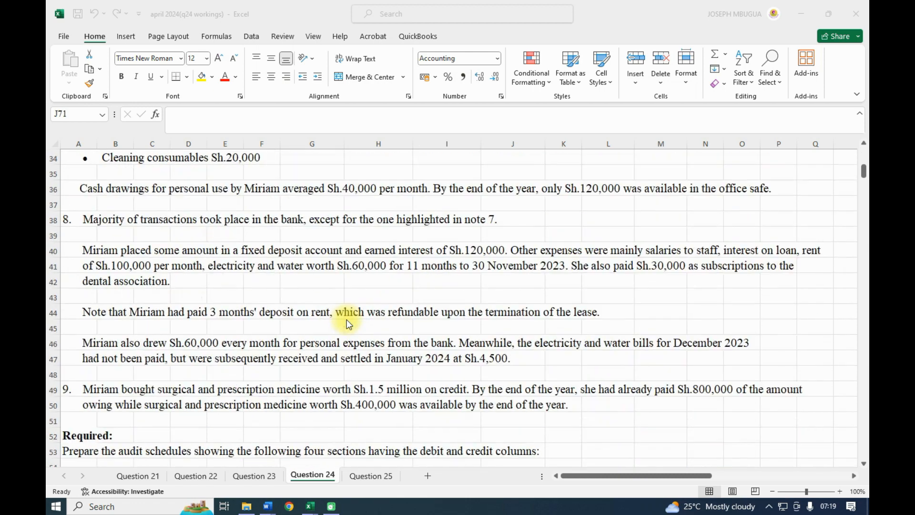
{"action": "scroll", "coordinate": [344, 324], "scroll_direction": "down", "scroll_amount": 1}
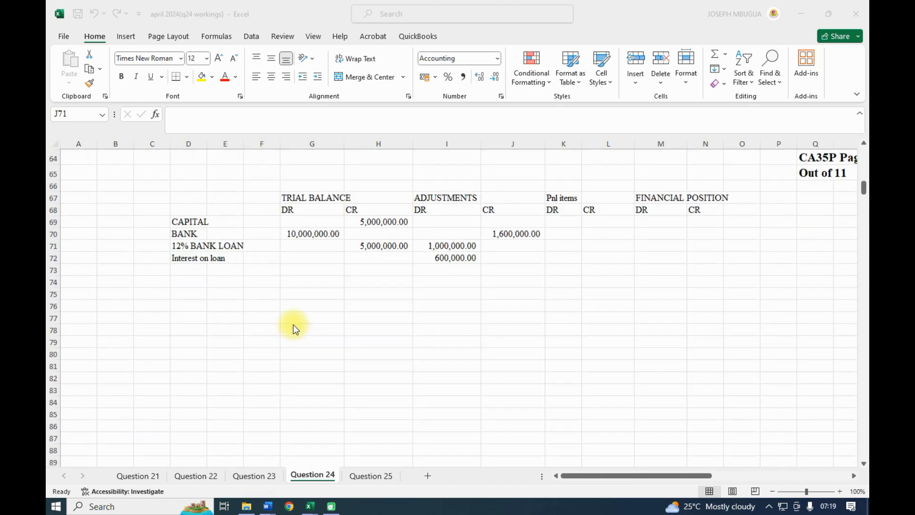
{"action": "left_click", "coordinate": [186, 271]}
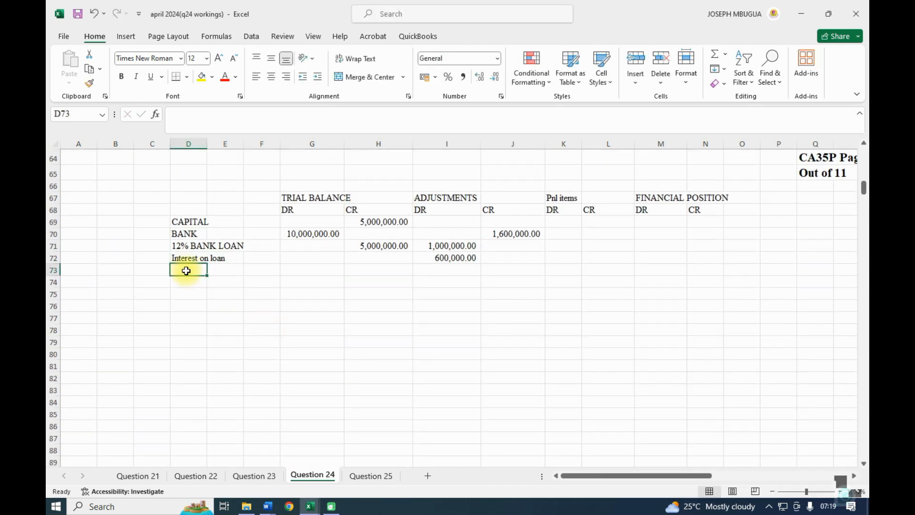
{"action": "type", "text": "dental"}
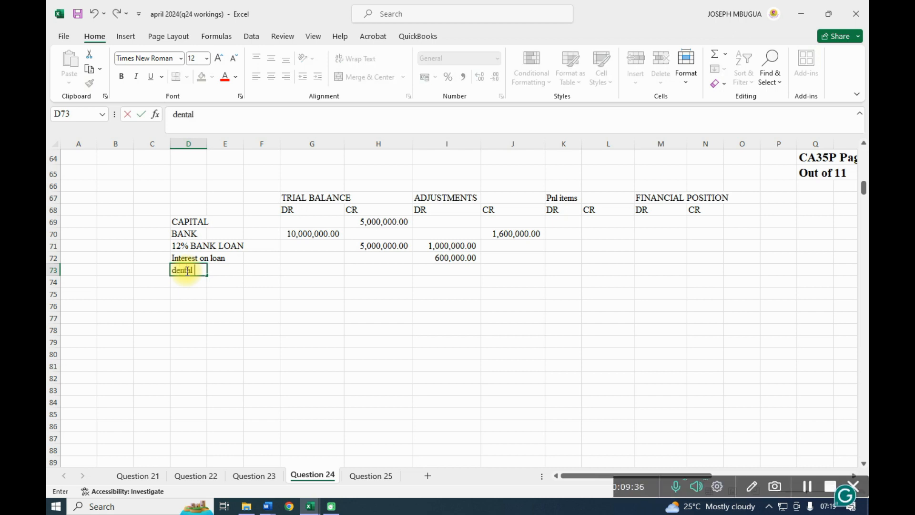
{"action": "type", "text": " equipment"}
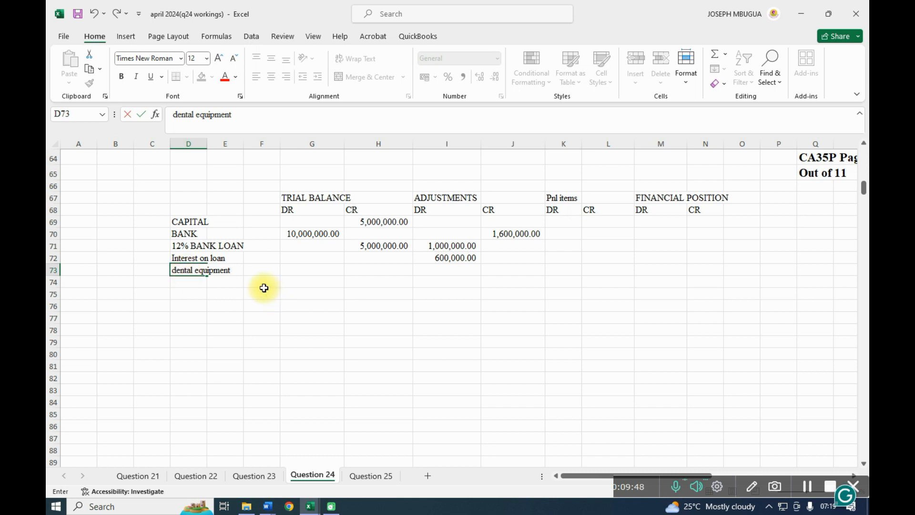
- Calculate the adjustments debit for dental equipment in I73 with the formula =(600000*3)+200000
{"action": "left_click", "coordinate": [445, 271]}
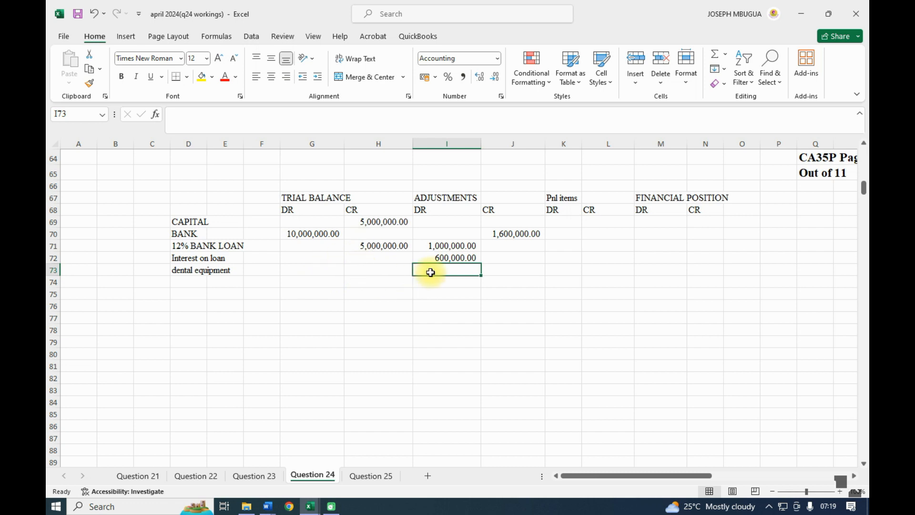
{"action": "type", "text": "="}
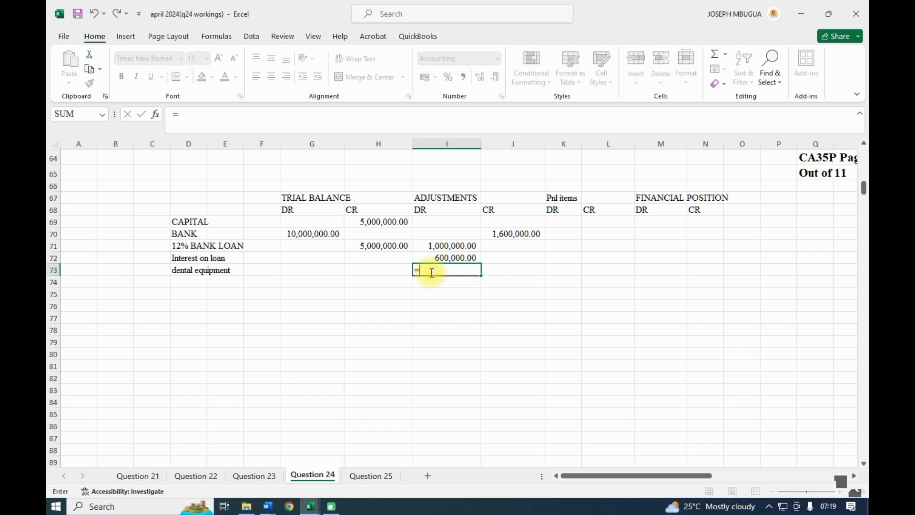
{"action": "type", "text": "("}
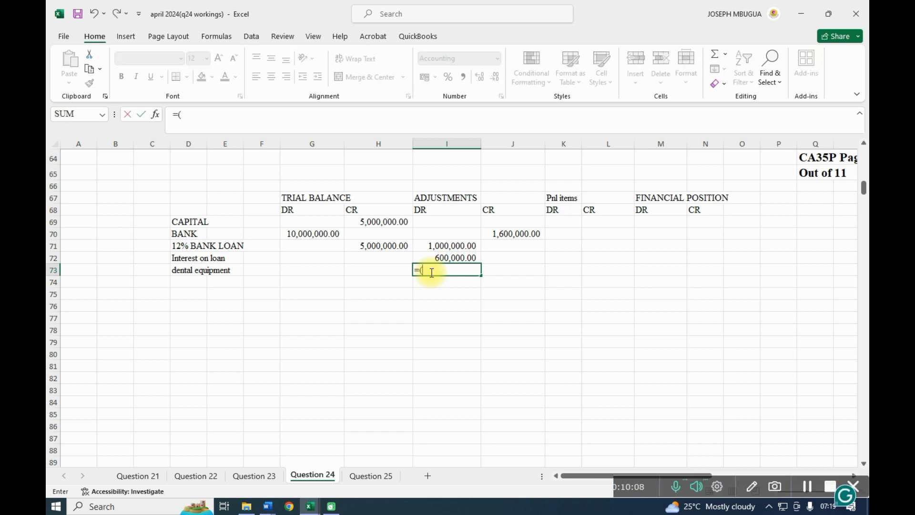
{"action": "type", "text": "600000*3)+200000"}
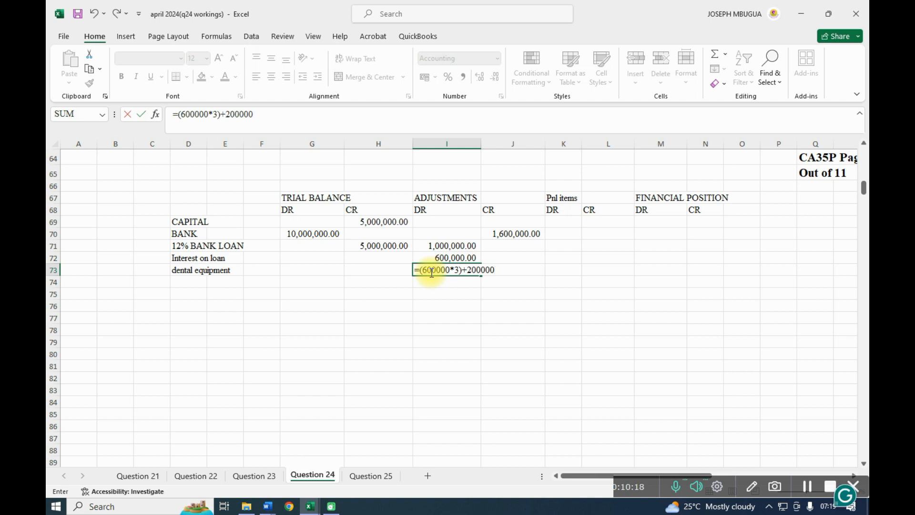
{"action": "key", "text": "Return"}
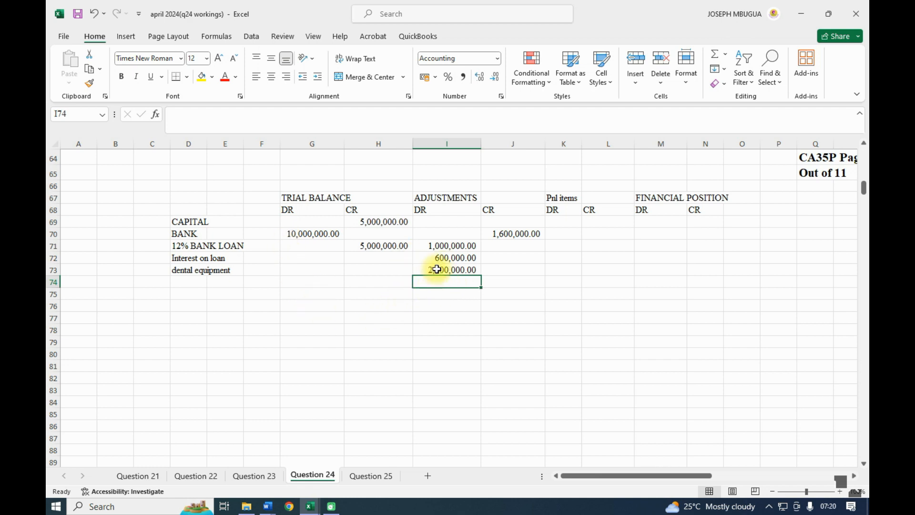
- Include the dental equipment cost in the BANK adjustments credit by changing J70 to =1000000+I72+I73
{"action": "left_click", "coordinate": [512, 232]}
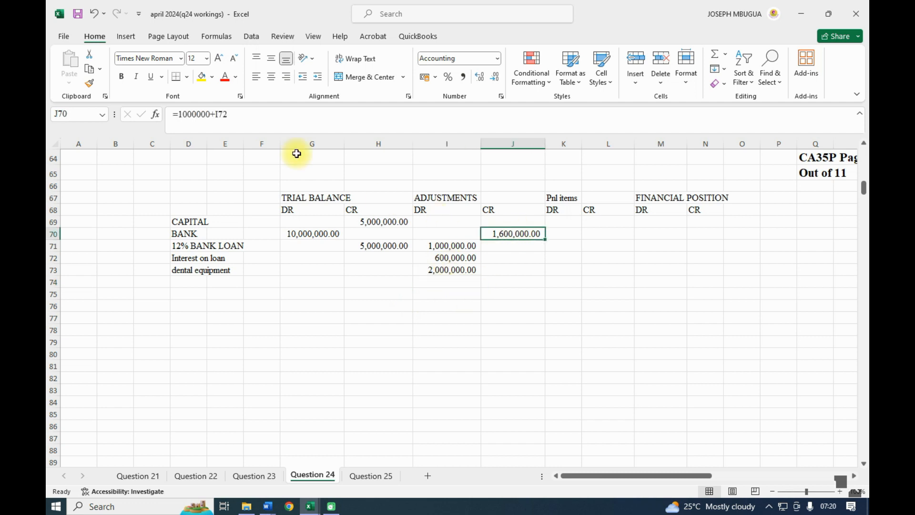
{"action": "left_click", "coordinate": [245, 114]}
{"action": "type", "text": "+"}
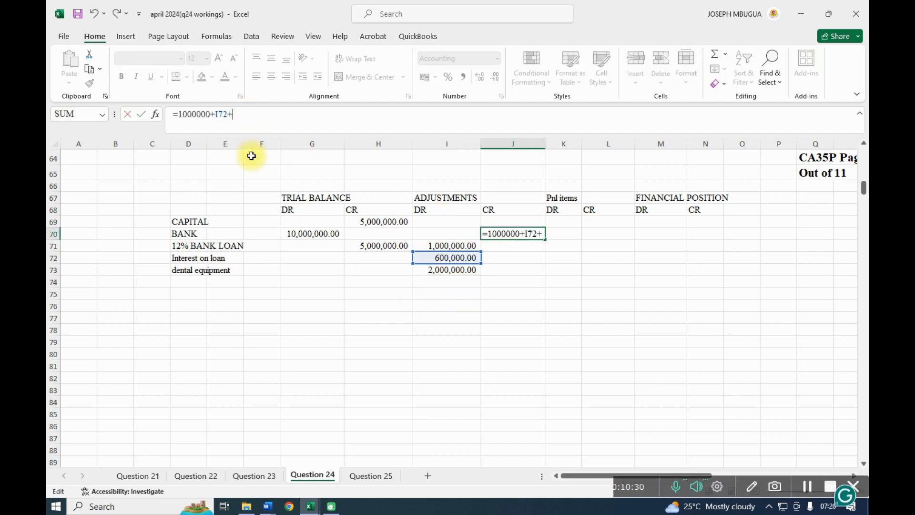
{"action": "left_click", "coordinate": [446, 281]}
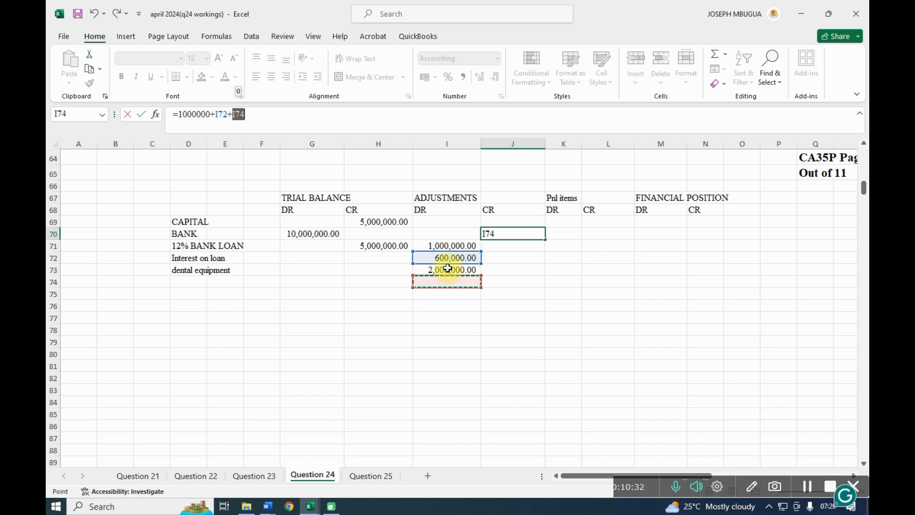
{"action": "left_click", "coordinate": [447, 268]}
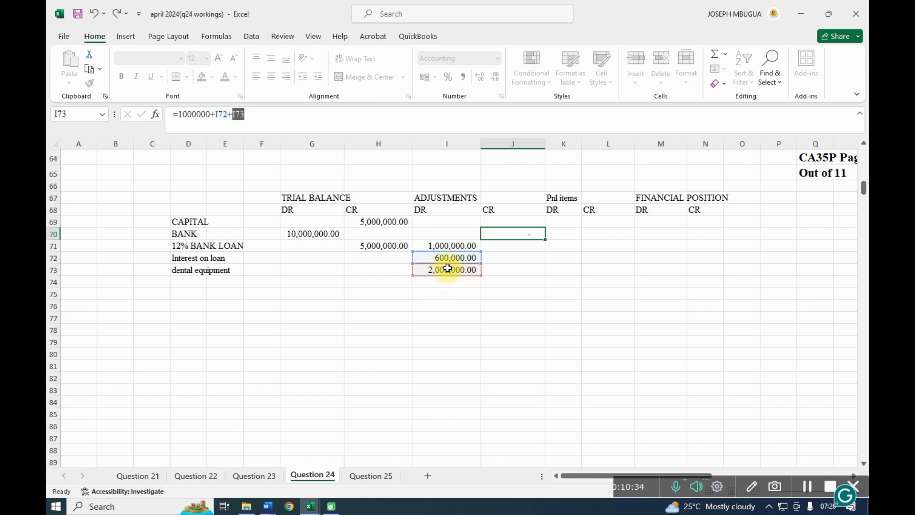
{"action": "key", "text": "Return"}
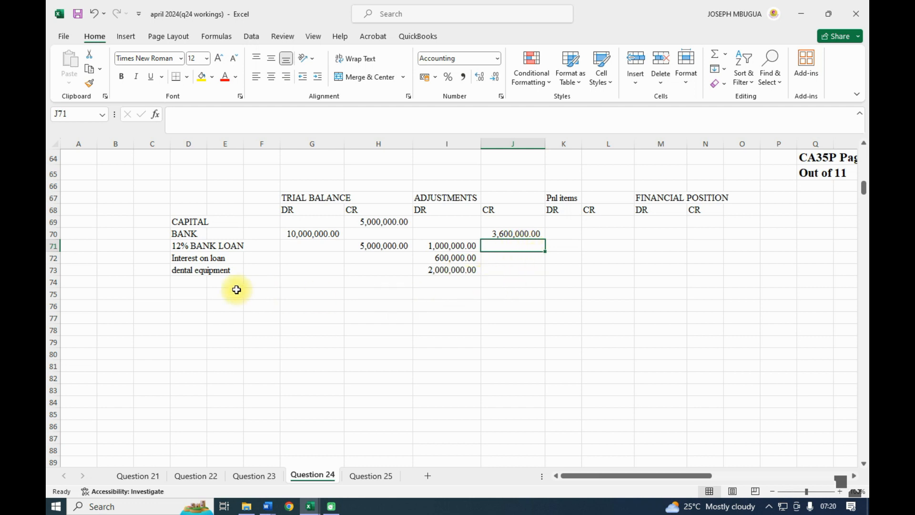
- Add the account label dep on dental equip in D74, below dental equipment
{"action": "left_click", "coordinate": [190, 286]}
{"action": "type", "text": "dep on"}
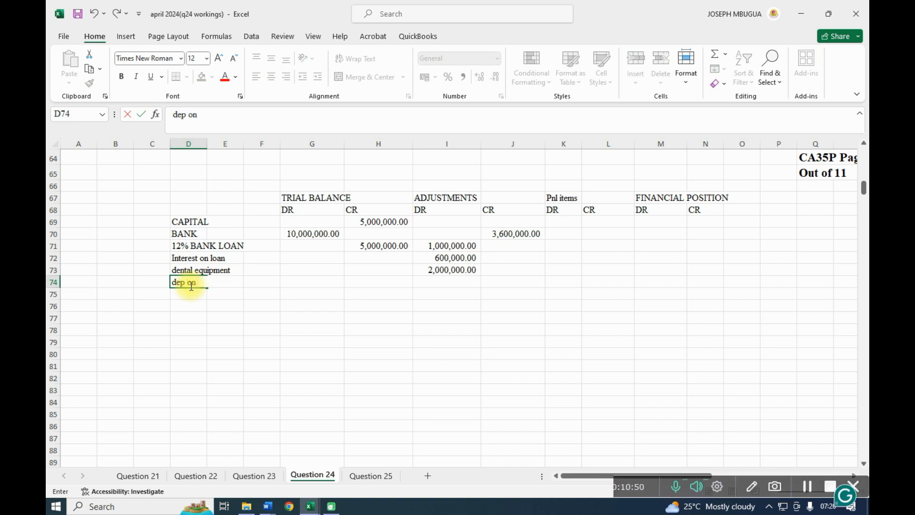
{"action": "type", "text": " dental equip"}
- Check the depreciation period in note 2 and calculate the dental equipment depreciation debit in I74 with the formula =I73/5
{"action": "scroll", "coordinate": [192, 286], "scroll_direction": "up", "scroll_amount": 2}
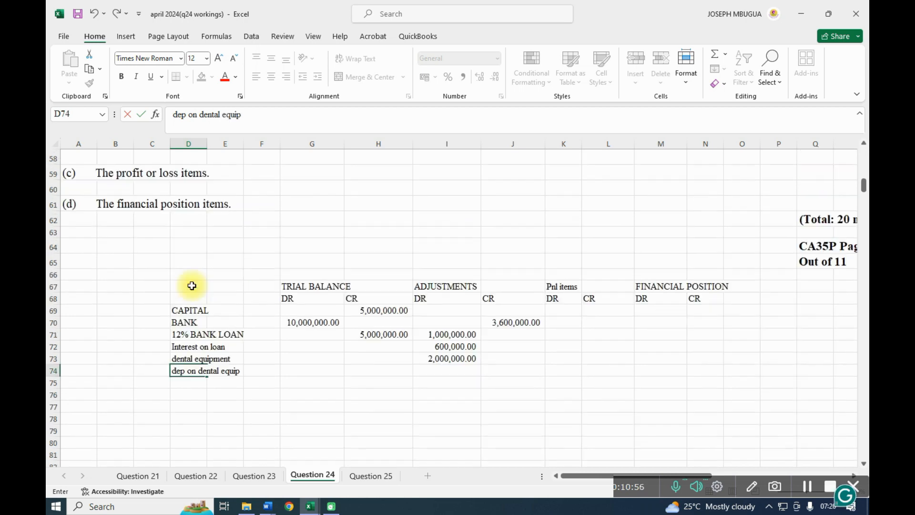
{"action": "scroll", "coordinate": [192, 285], "scroll_direction": "up", "scroll_amount": 16}
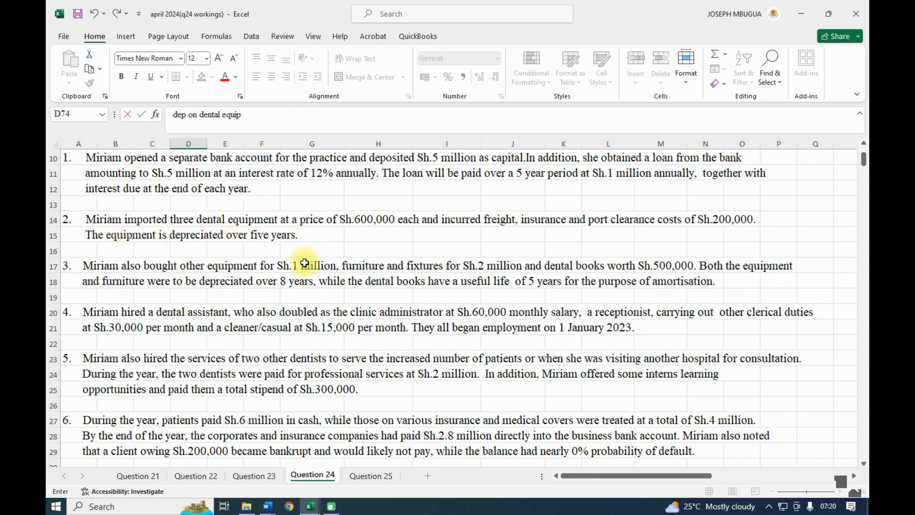
{"action": "scroll", "coordinate": [303, 263], "scroll_direction": "down", "scroll_amount": 20}
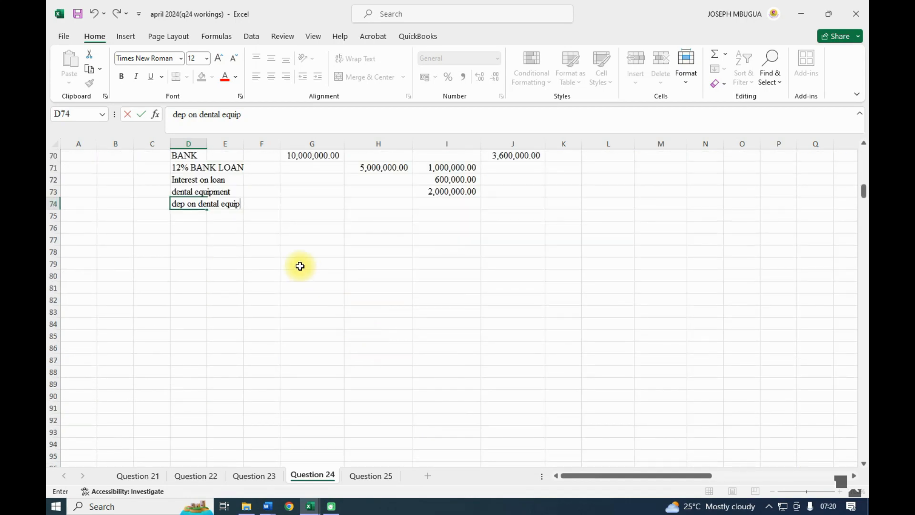
{"action": "scroll", "coordinate": [299, 266], "scroll_direction": "up", "scroll_amount": 2}
{"action": "left_click", "coordinate": [428, 285]}
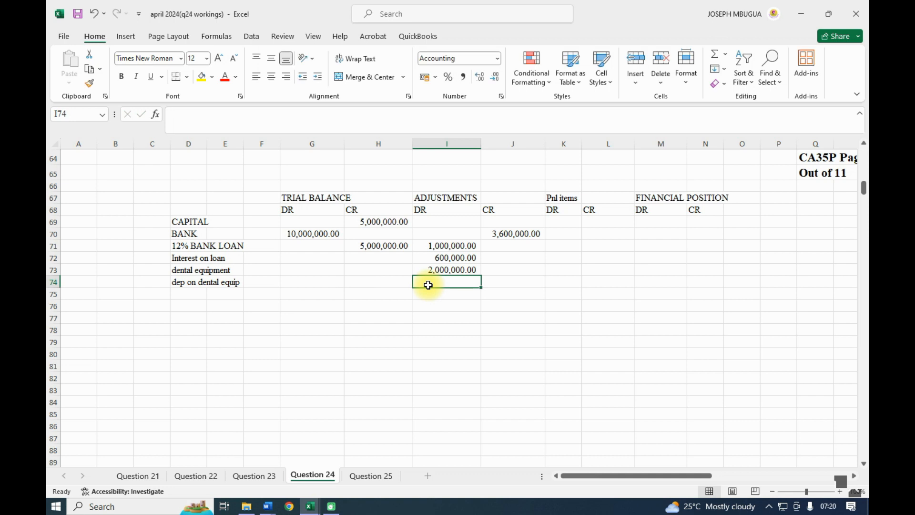
{"action": "type", "text": "="}
{"action": "left_click", "coordinate": [458, 270]}
{"action": "type", "text": "/5"}
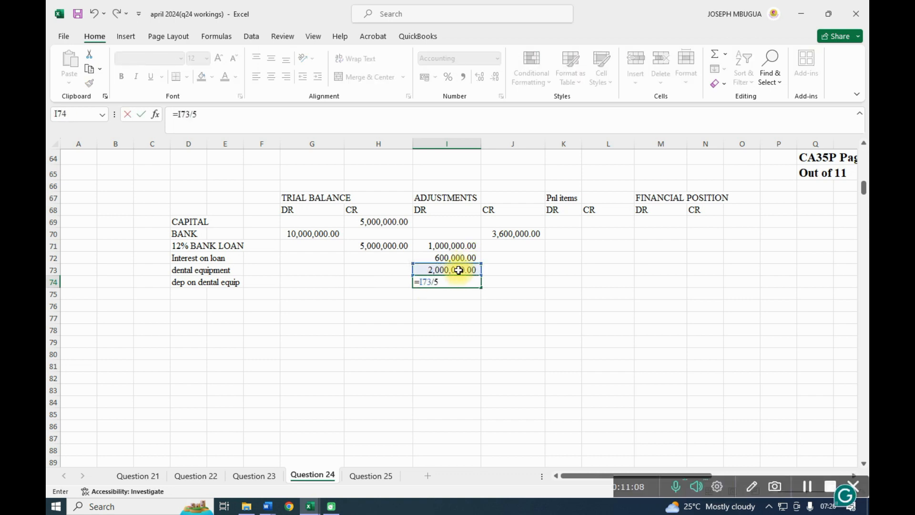
{"action": "key", "text": "Return"}
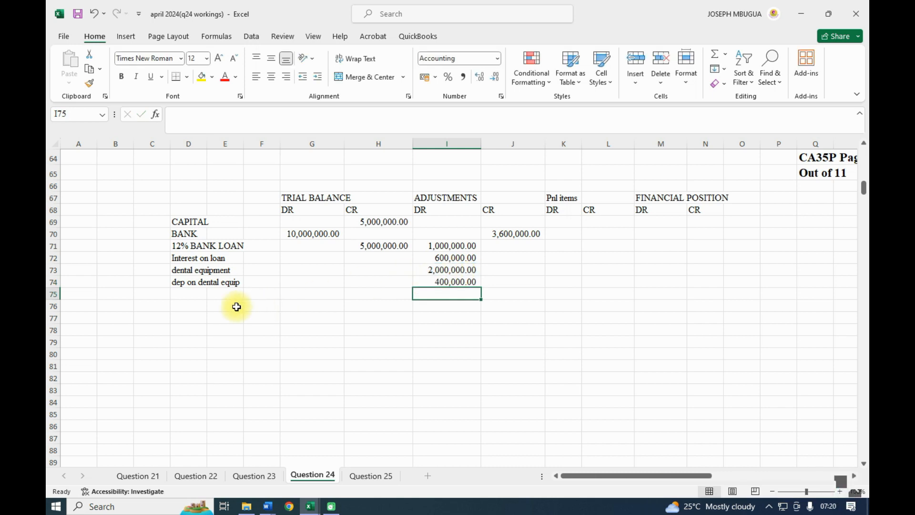
- Add the account accumulated ded on dental equip in D75 and link its adjustments credit in J75 to the depreciation in I74
{"action": "left_click", "coordinate": [178, 296]}
{"action": "type", "text": "accumulated ded on dental e"}
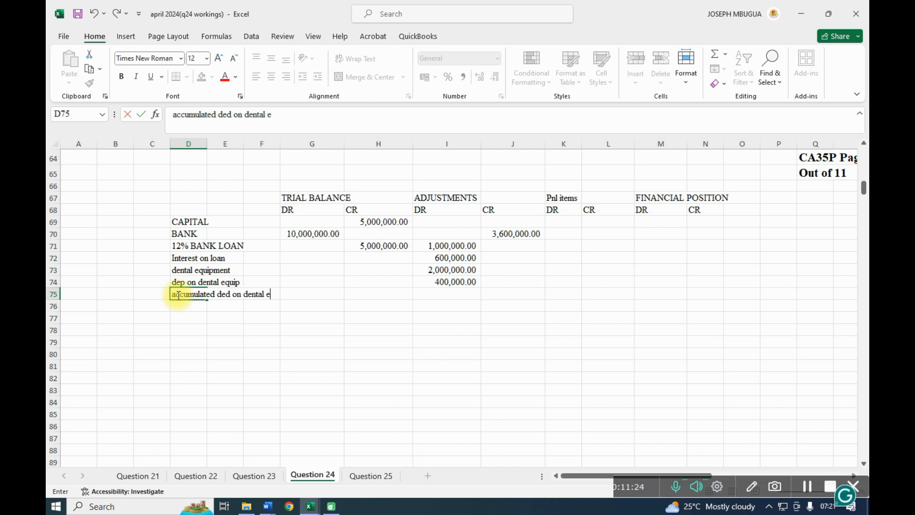
{"action": "type", "text": "ip"}
{"action": "left_click", "coordinate": [511, 297]}
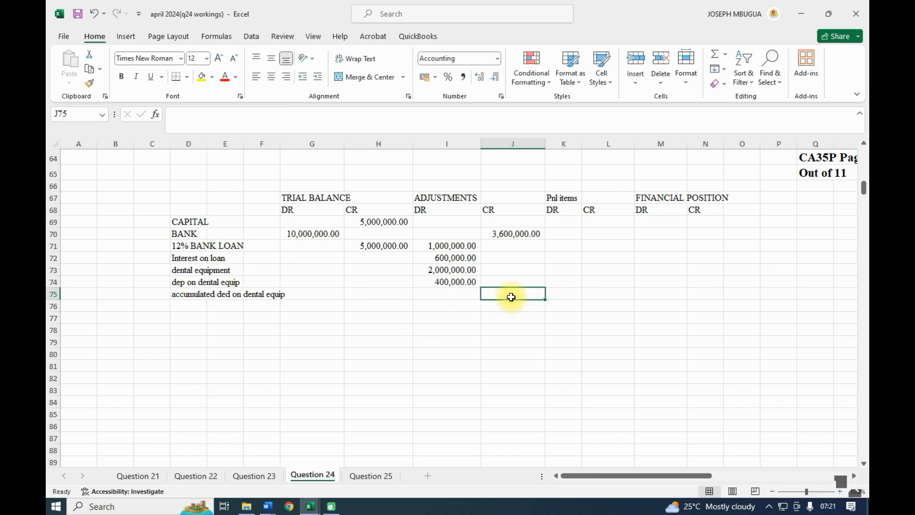
{"action": "type", "text": "="}
{"action": "left_click", "coordinate": [443, 281]}
{"action": "key", "text": "Return"}
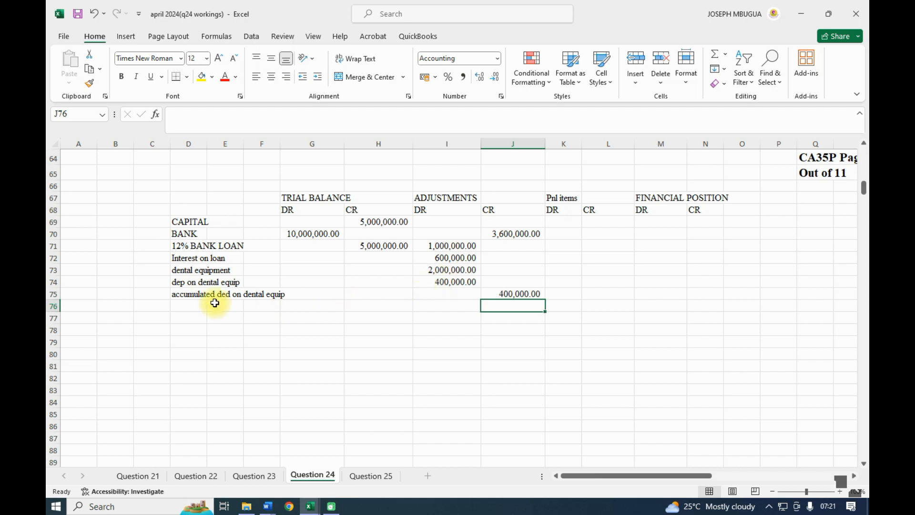
- Review the purchases in note 3 and add an account label for other equipment in D76
{"action": "scroll", "coordinate": [214, 301], "scroll_direction": "up", "scroll_amount": 12}
{"action": "scroll", "coordinate": [214, 301], "scroll_direction": "up", "scroll_amount": 6}
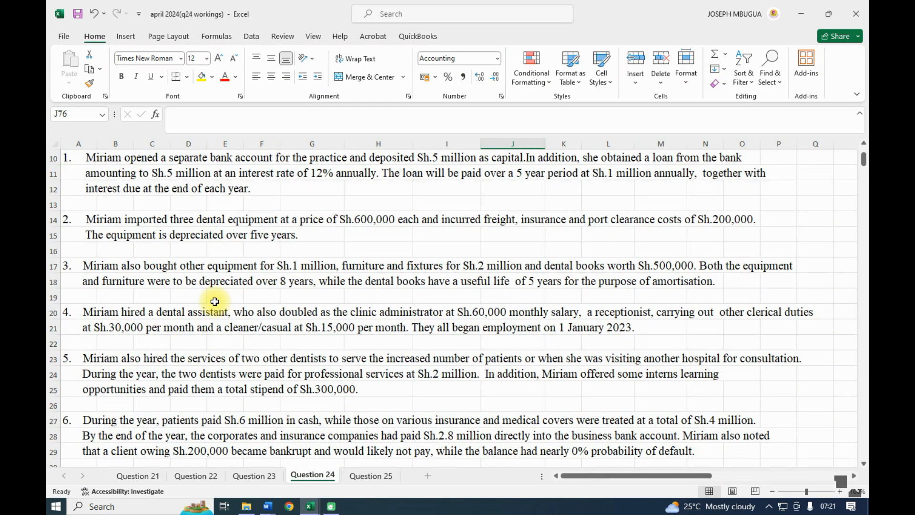
{"action": "left_click", "coordinate": [804, 486]}
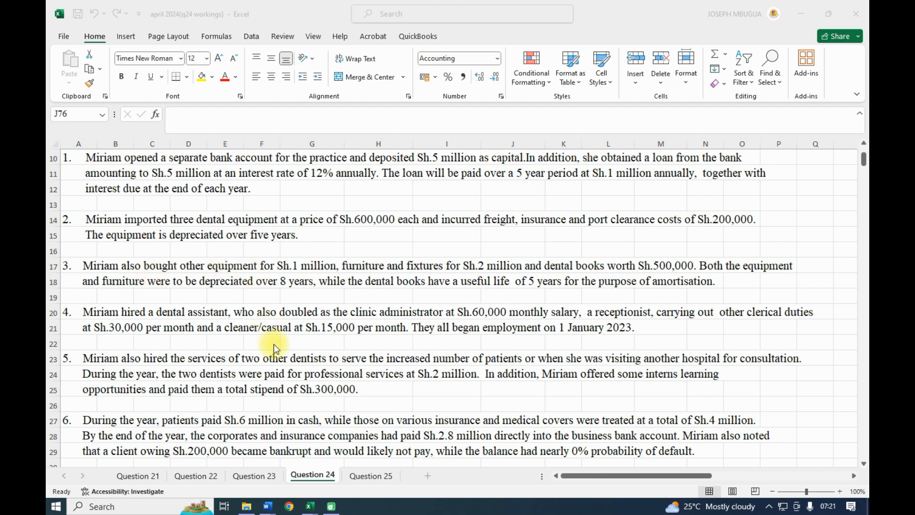
{"action": "scroll", "coordinate": [284, 372], "scroll_direction": "down", "scroll_amount": 16}
{"action": "scroll", "coordinate": [284, 372], "scroll_direction": "down", "scroll_amount": 4}
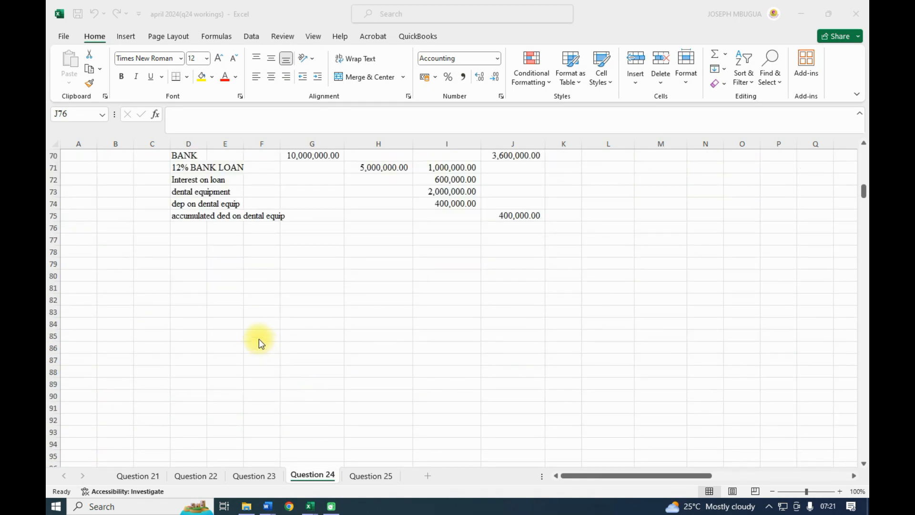
{"action": "scroll", "coordinate": [259, 339], "scroll_direction": "up", "scroll_amount": 2}
{"action": "left_click", "coordinate": [190, 306]}
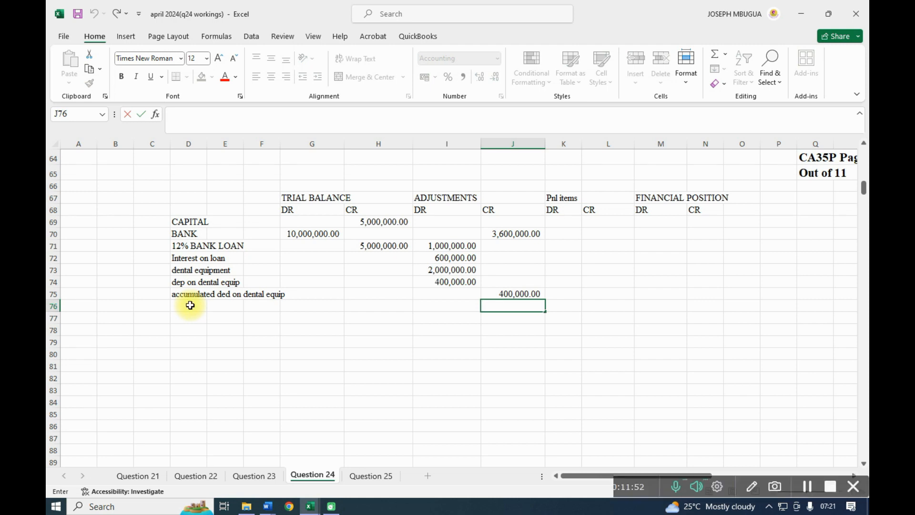
{"action": "left_click", "coordinate": [190, 305]}
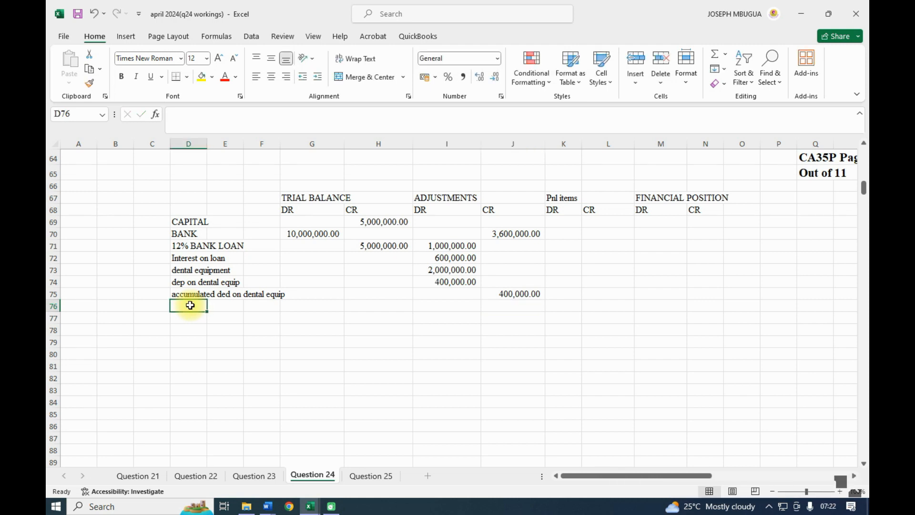
{"action": "type", "text": "other"}
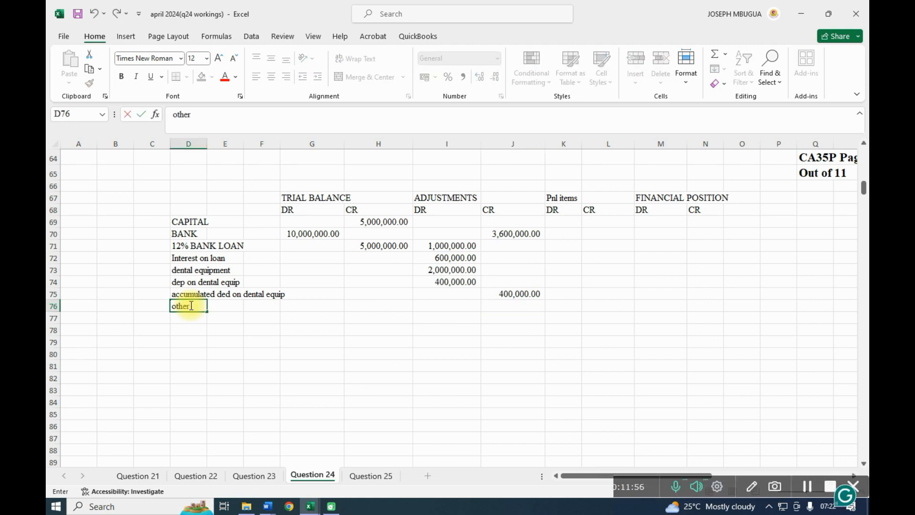
{"action": "type", "text": " equip[ment"}
{"action": "key", "text": "Left"}
- Correct the spelling of the account label in D76 to other equipment
{"action": "left_click", "coordinate": [190, 306]}
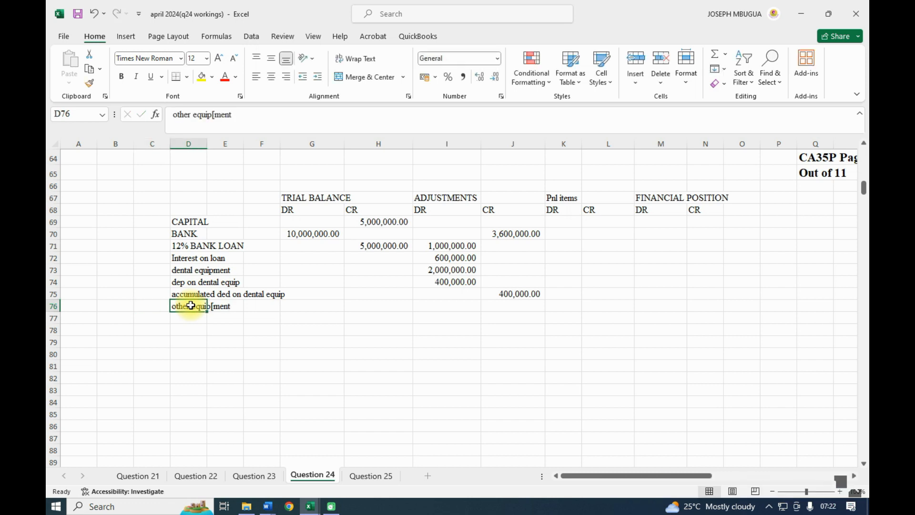
{"action": "left_click", "coordinate": [214, 115]}
{"action": "key", "text": "BackSpace"}
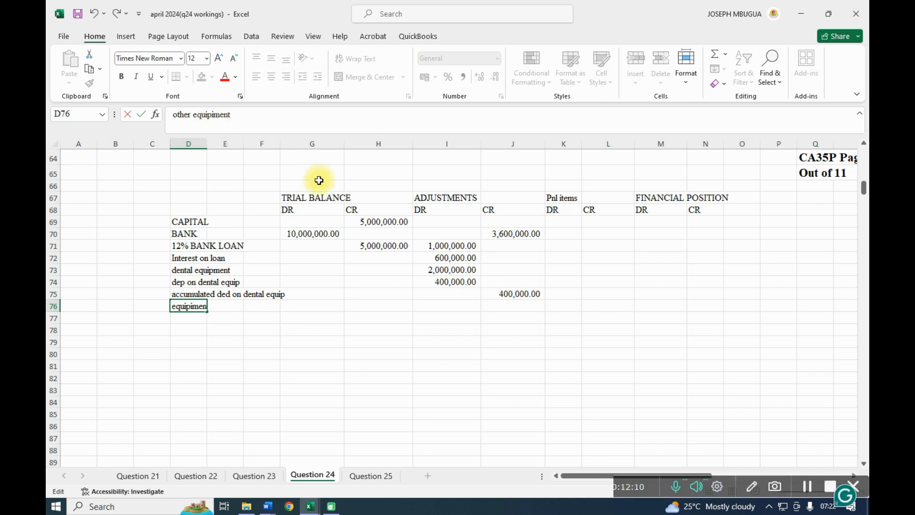
{"action": "left_click", "coordinate": [323, 310]}
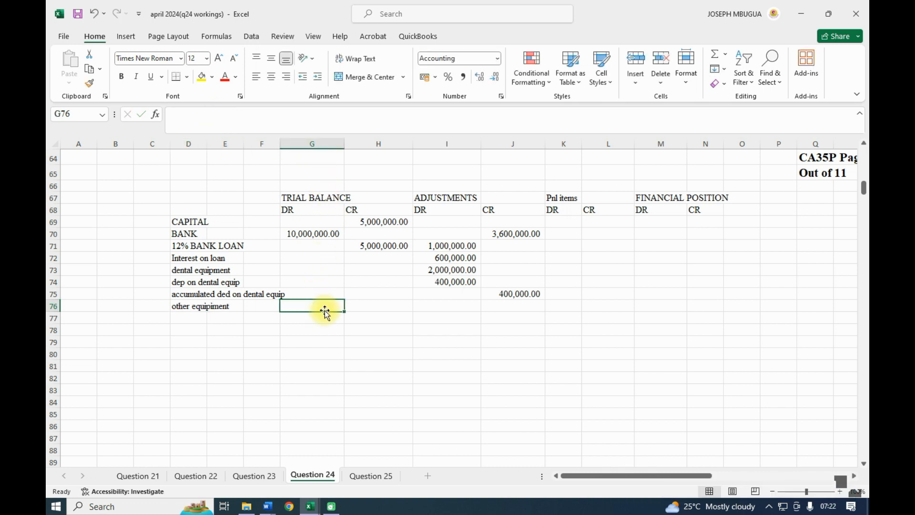
{"action": "left_click", "coordinate": [180, 307]}
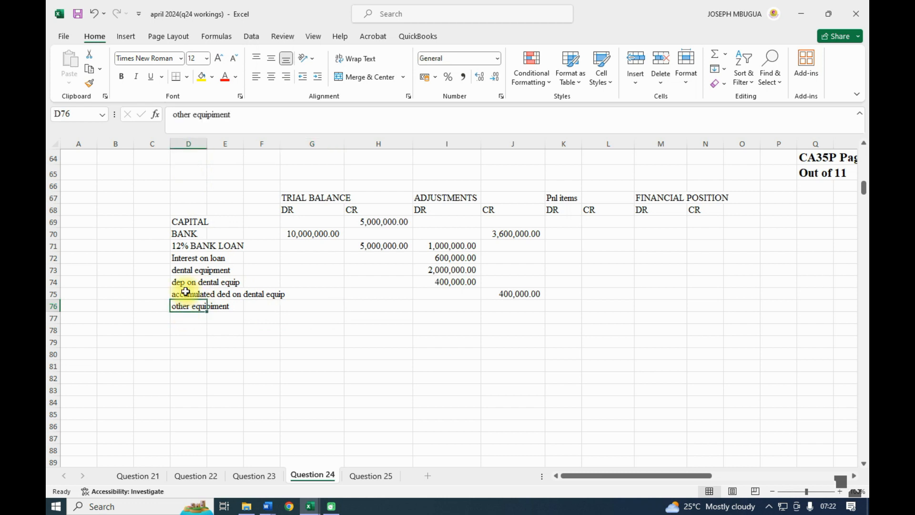
{"action": "left_click", "coordinate": [216, 115]}
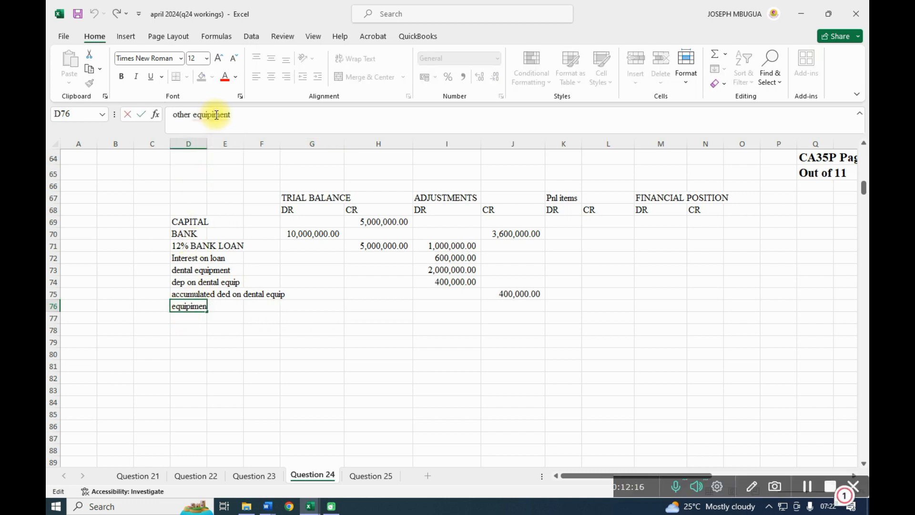
{"action": "left_click", "coordinate": [236, 331]}
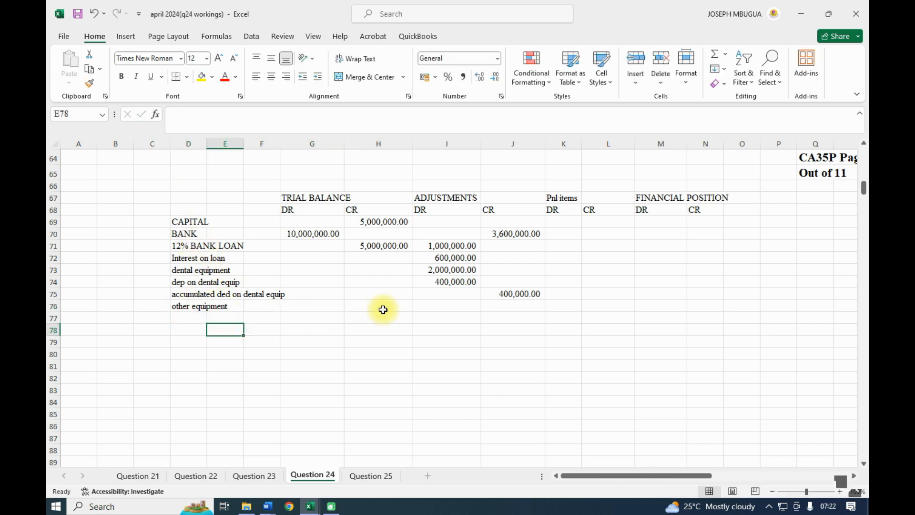
- Enter 1,000,000 as the adjustments debit for other equipment in I76
{"action": "left_click", "coordinate": [446, 307]}
{"action": "type", "text": "1"}
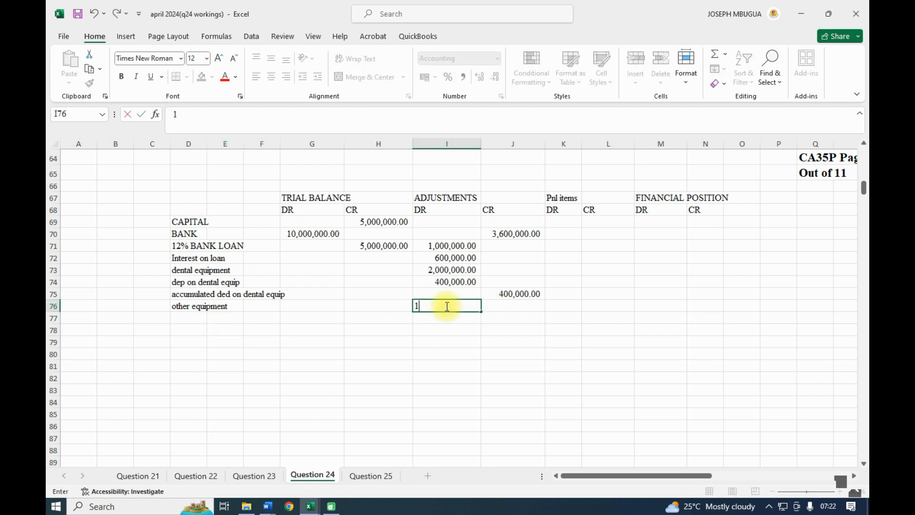
{"action": "type", "text": ",000,000"}
{"action": "left_click", "coordinate": [452, 340]}
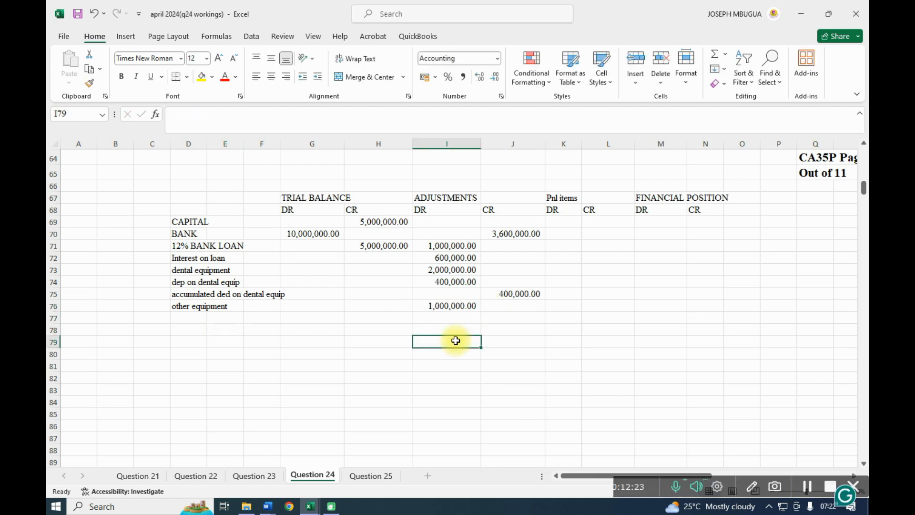
- Extend the bank's adjustments credit formula in J70 to also add the other equipment purchase in I76
{"action": "left_click", "coordinate": [523, 232]}
{"action": "left_click", "coordinate": [255, 116]}
{"action": "type", "text": "+"}
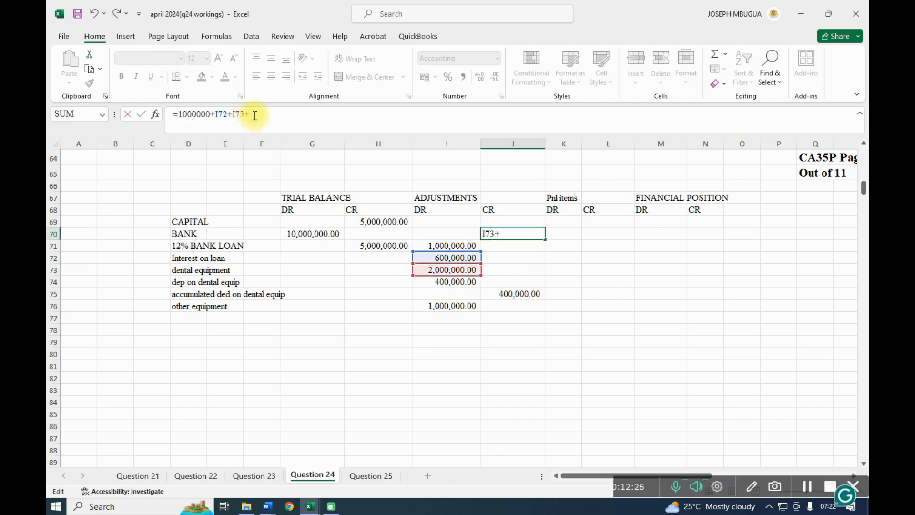
{"action": "left_click", "coordinate": [452, 306]}
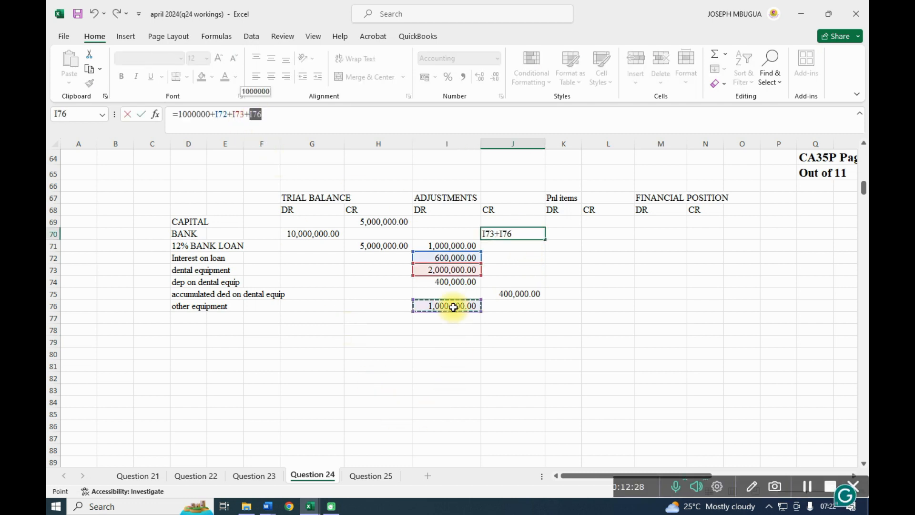
{"action": "key", "text": "Return"}
- Enter the account label fixtures and furniture in D77
{"action": "left_click", "coordinate": [199, 317]}
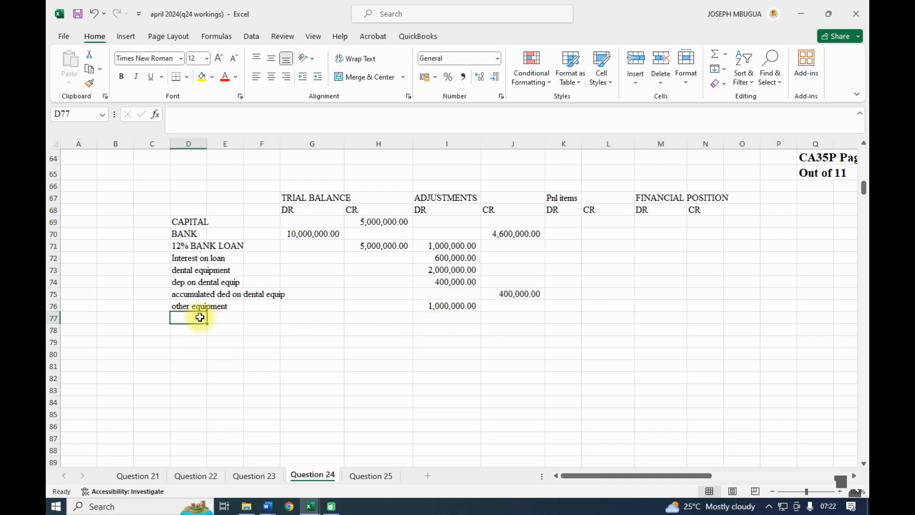
{"action": "type", "text": "fix"}
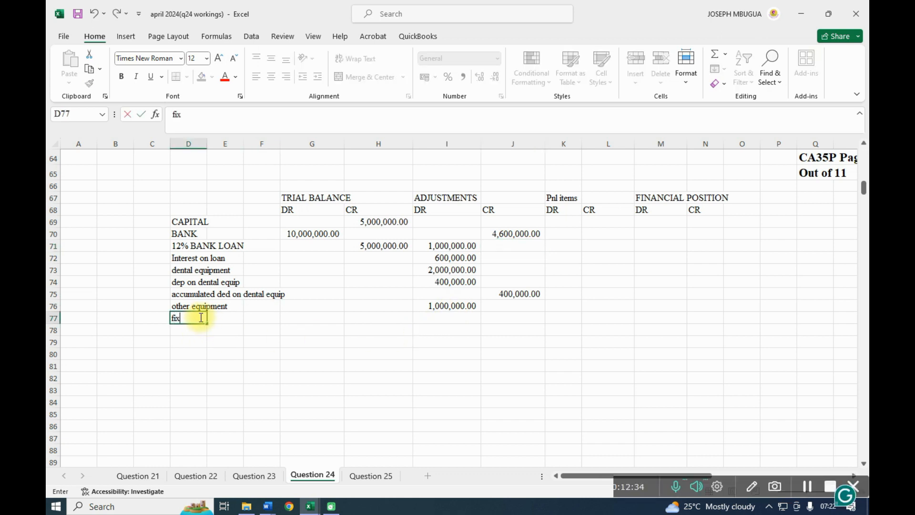
{"action": "type", "text": "tures and furniture"}
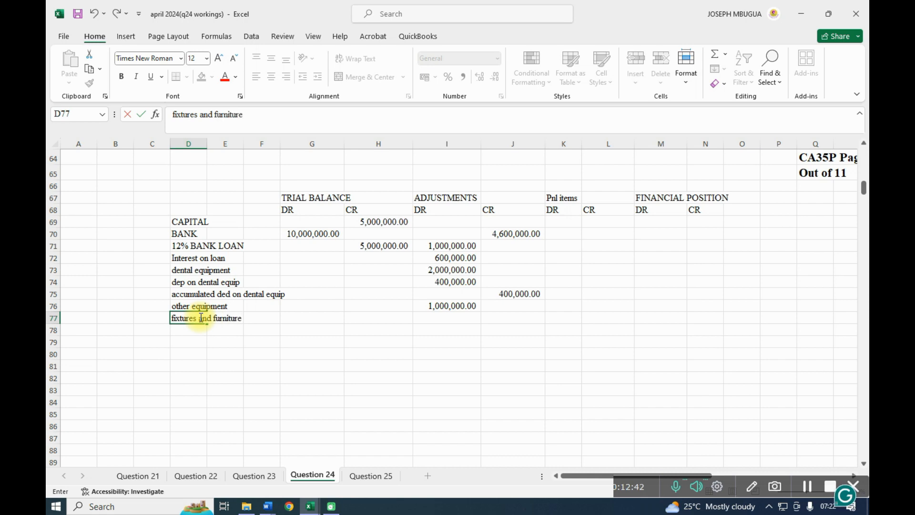
- Review the question's notes, especially the purchases and depreciation terms for equipment, furniture and dental books in note 3
{"action": "scroll", "coordinate": [200, 317], "scroll_direction": "up", "scroll_amount": 7}
{"action": "scroll", "coordinate": [200, 317], "scroll_direction": "up", "scroll_amount": 8}
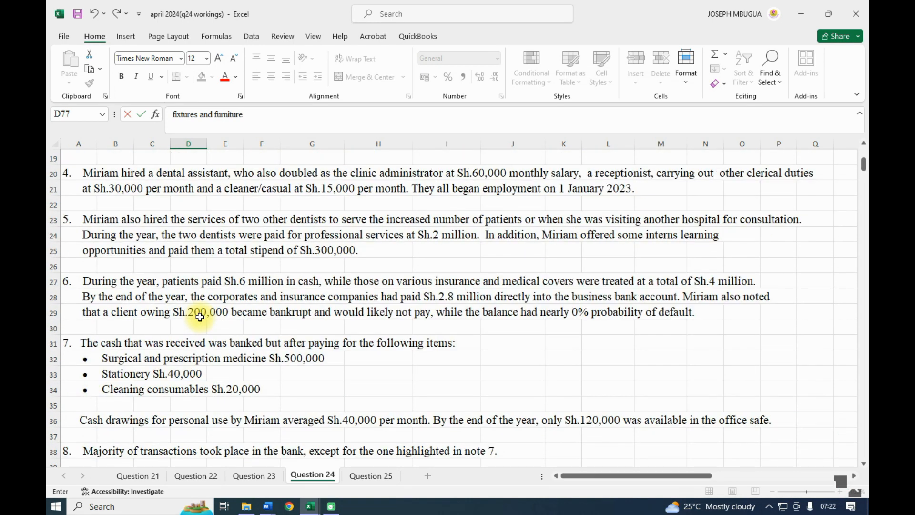
{"action": "scroll", "coordinate": [353, 246], "scroll_direction": "up", "scroll_amount": 3}
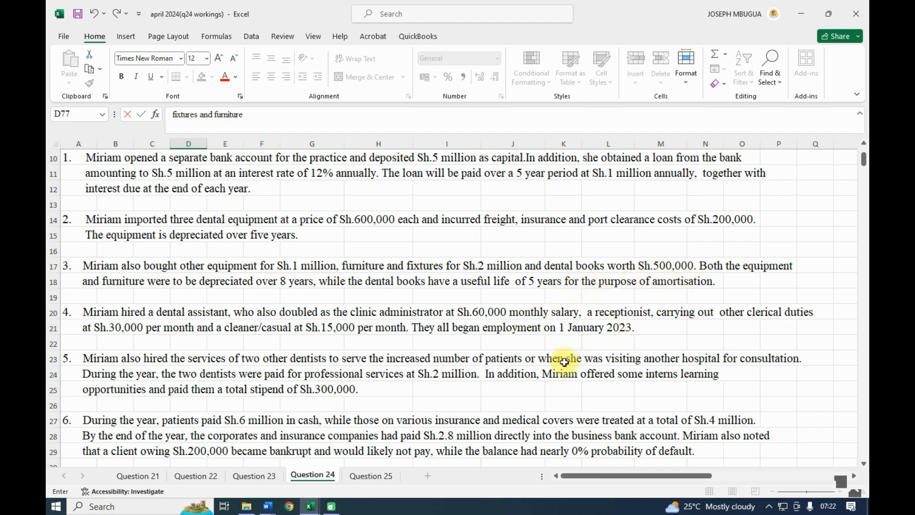
{"action": "scroll", "coordinate": [564, 362], "scroll_direction": "down", "scroll_amount": 10}
{"action": "scroll", "coordinate": [564, 362], "scroll_direction": "up", "scroll_amount": 6}
{"action": "scroll", "coordinate": [563, 363], "scroll_direction": "up", "scroll_amount": 2}
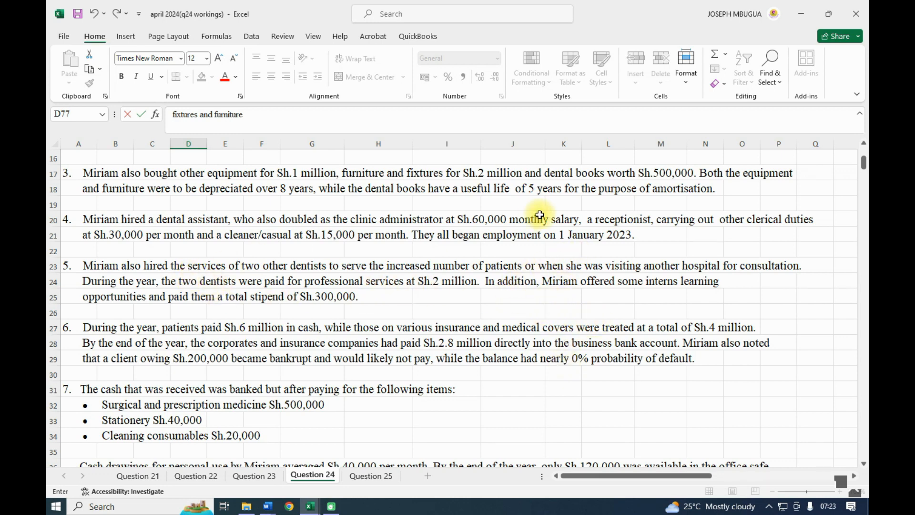
{"action": "scroll", "coordinate": [602, 264], "scroll_direction": "up", "scroll_amount": 1}
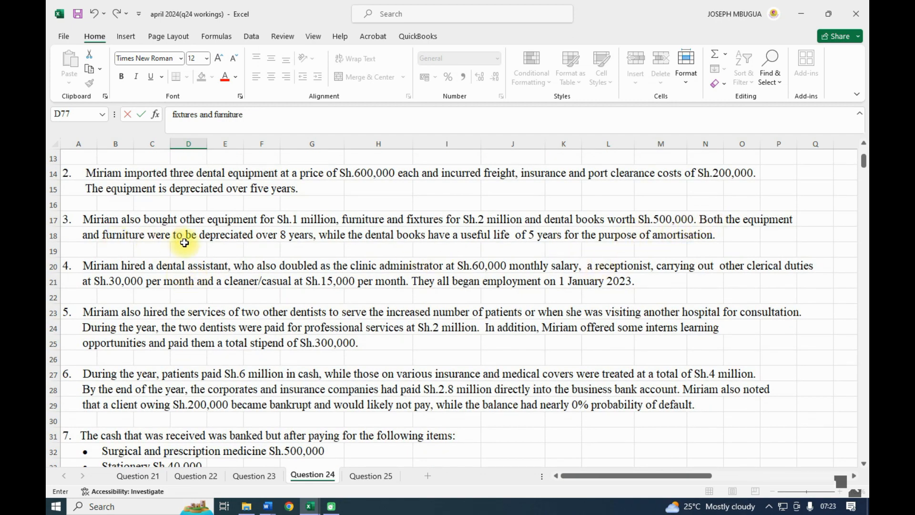
{"action": "scroll", "coordinate": [304, 243], "scroll_direction": "down", "scroll_amount": 1}
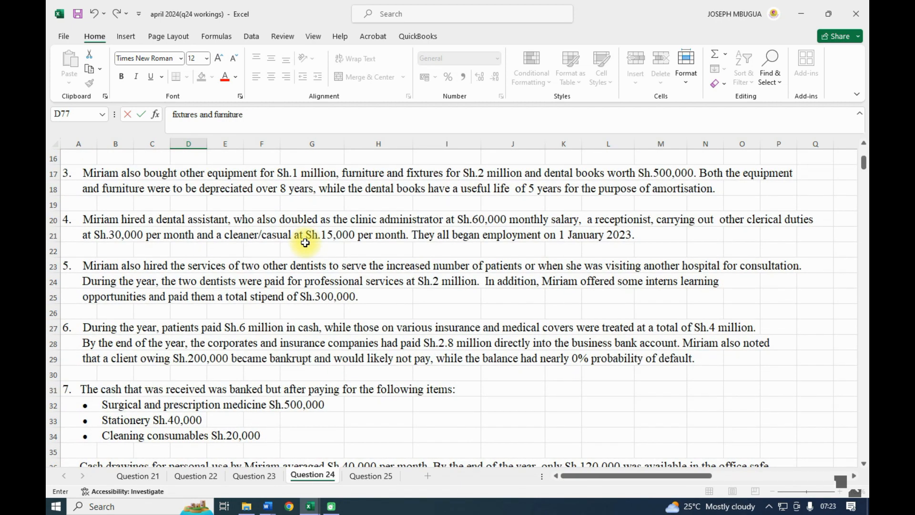
{"action": "scroll", "coordinate": [334, 243], "scroll_direction": "down", "scroll_amount": 15}
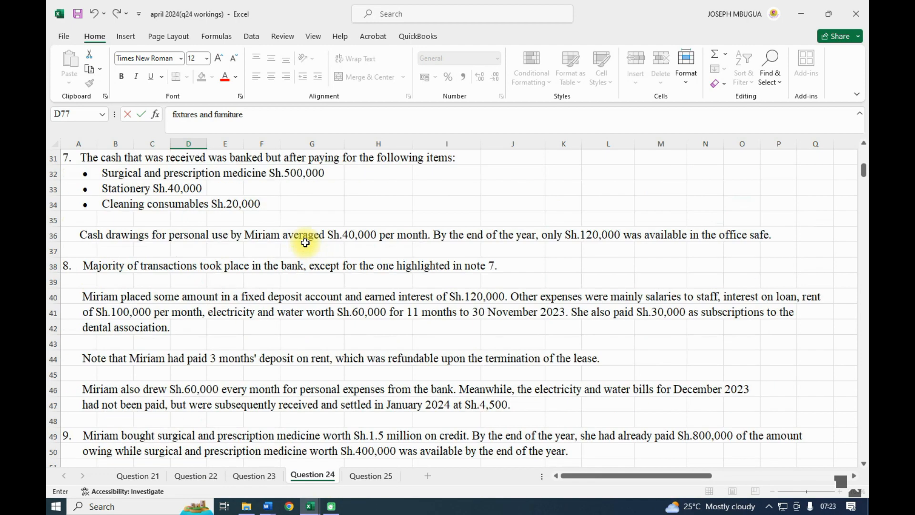
{"action": "scroll", "coordinate": [336, 310], "scroll_direction": "up", "scroll_amount": 4}
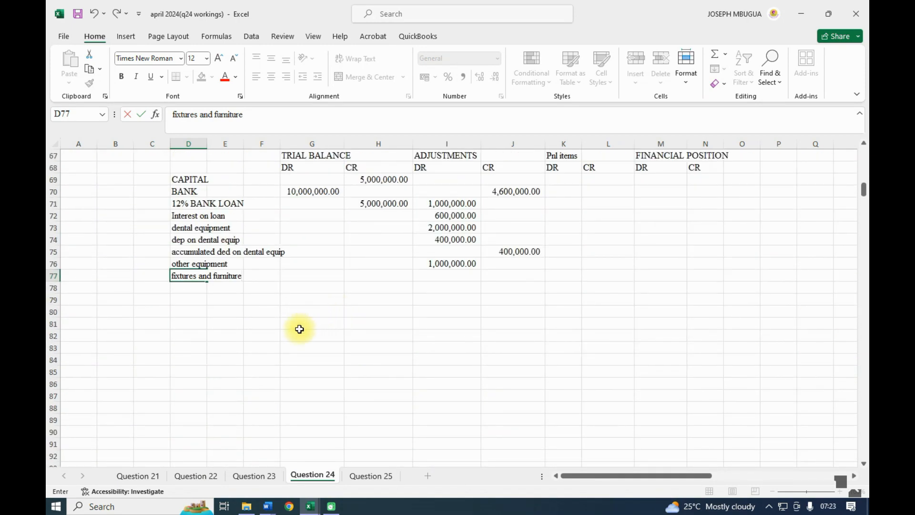
- Replace the label being entered in D77 with dep on other equip
{"action": "key", "text": "BackSpace"}
{"action": "key", "text": "BackSpace"}
{"action": "key", "text": "BackSpace"}
{"action": "key", "text": "BackSpace"}
{"action": "key", "text": "BackSpace"}
{"action": "key", "text": "BackSpace"}
{"action": "key", "text": "BackSpace"}
{"action": "key", "text": "BackSpace"}
{"action": "key", "text": "BackSpace"}
{"action": "key", "text": "BackSpace"}
{"action": "key", "text": "BackSpace"}
{"action": "key", "text": "BackSpace"}
{"action": "key", "text": "BackSpace"}
{"action": "key", "text": "BackSpace"}
{"action": "key", "text": "BackSpace"}
{"action": "key", "text": "BackSpace"}
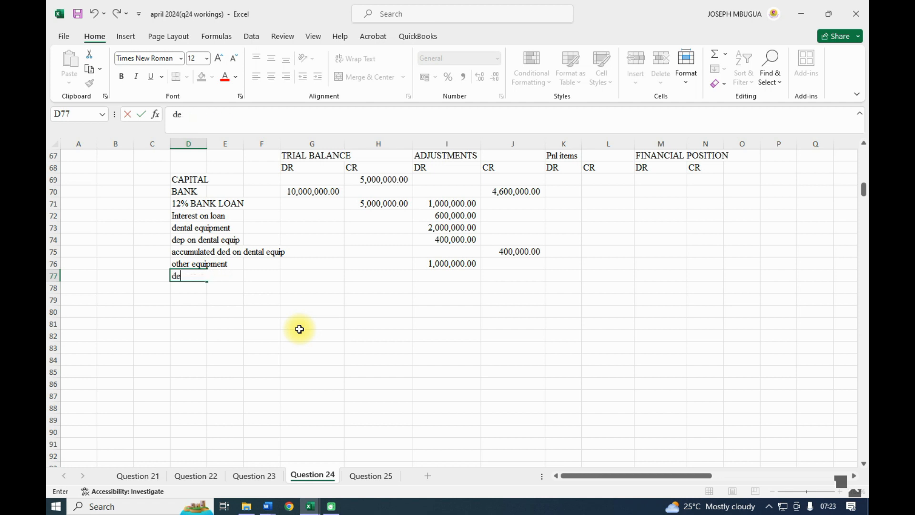
{"action": "type", "text": "p on other equip"}
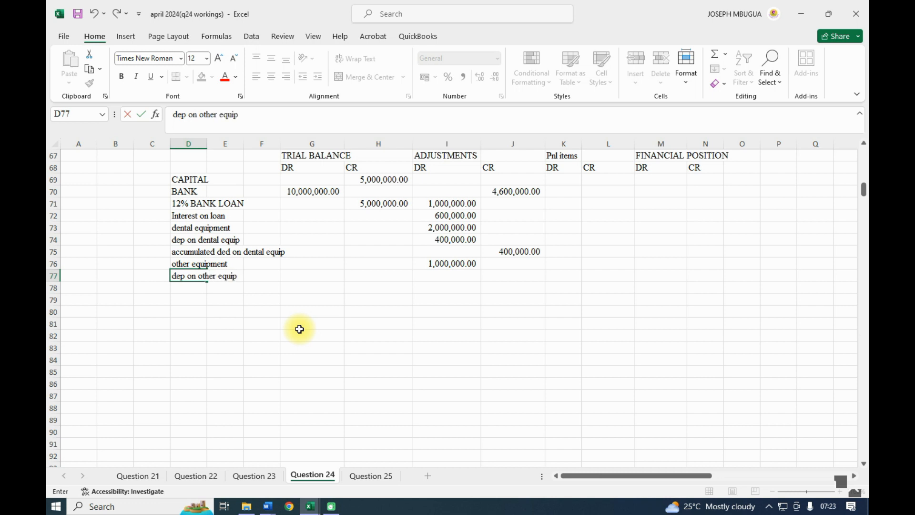
- Calculate the depreciation on other equipment in I77 by dividing the cost in I76 by 8
{"action": "left_click", "coordinate": [433, 277]}
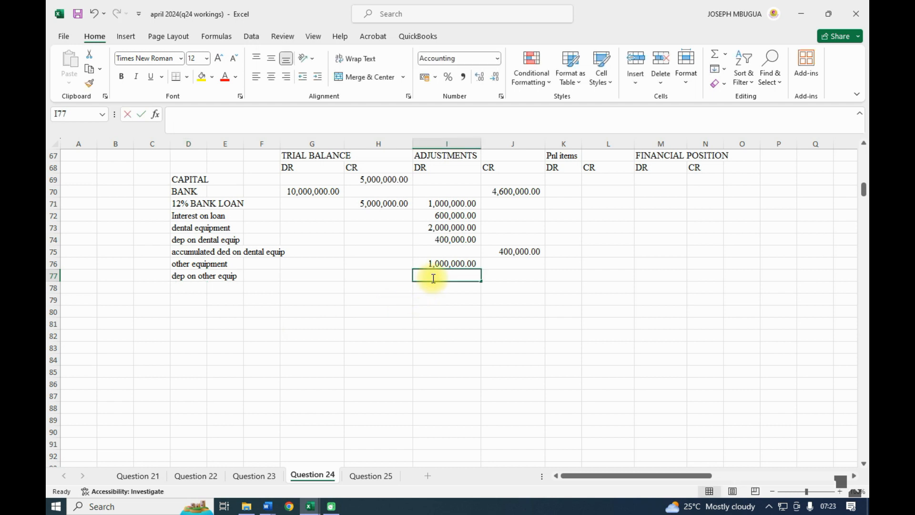
{"action": "type", "text": "="}
{"action": "left_click", "coordinate": [433, 263]}
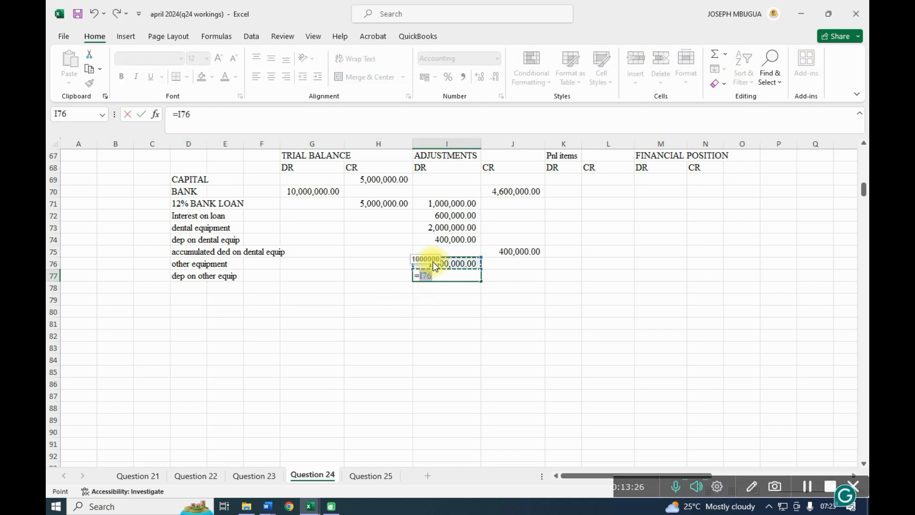
{"action": "type", "text": "/8"}
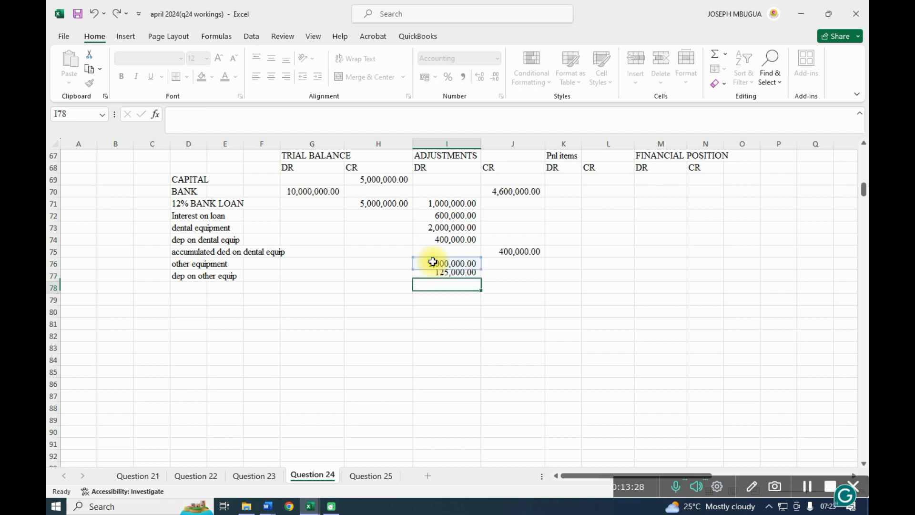
{"action": "key", "text": "Return"}
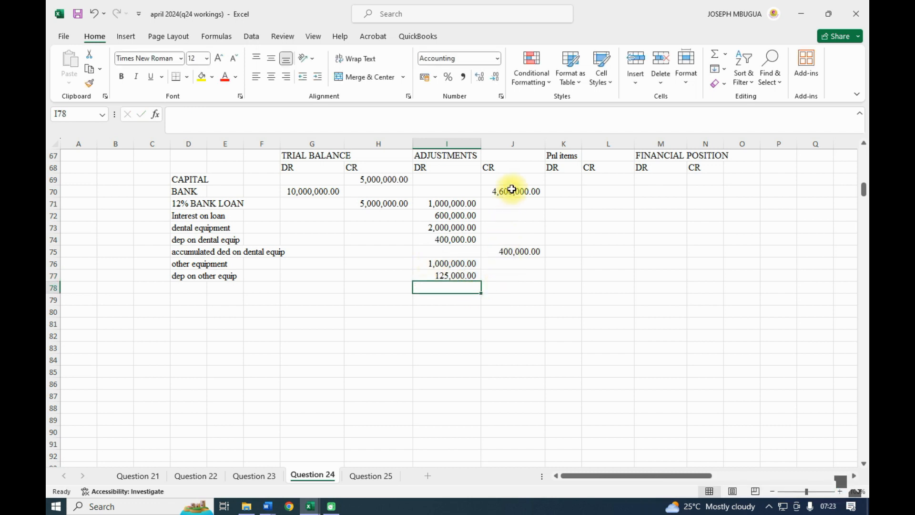
- Add the account label accumulated dep on other equip in D78
{"action": "left_click", "coordinate": [177, 284]}
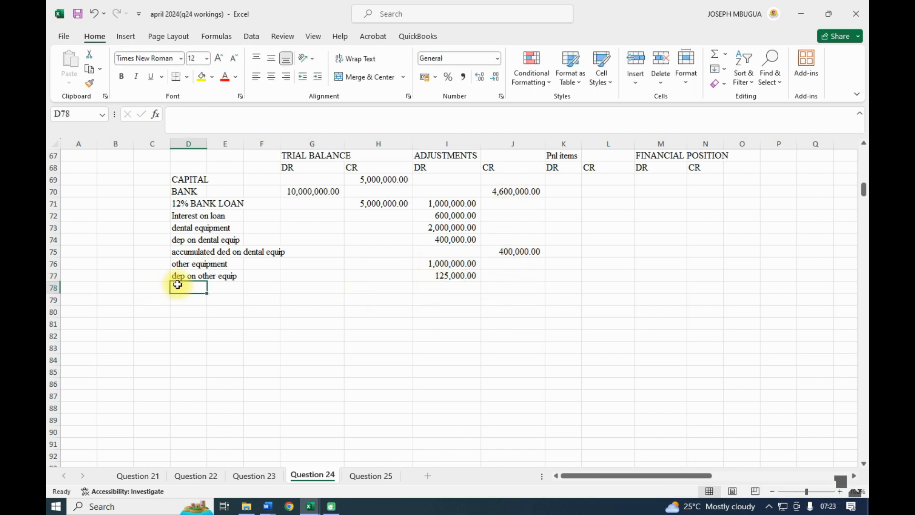
{"action": "type", "text": "a"}
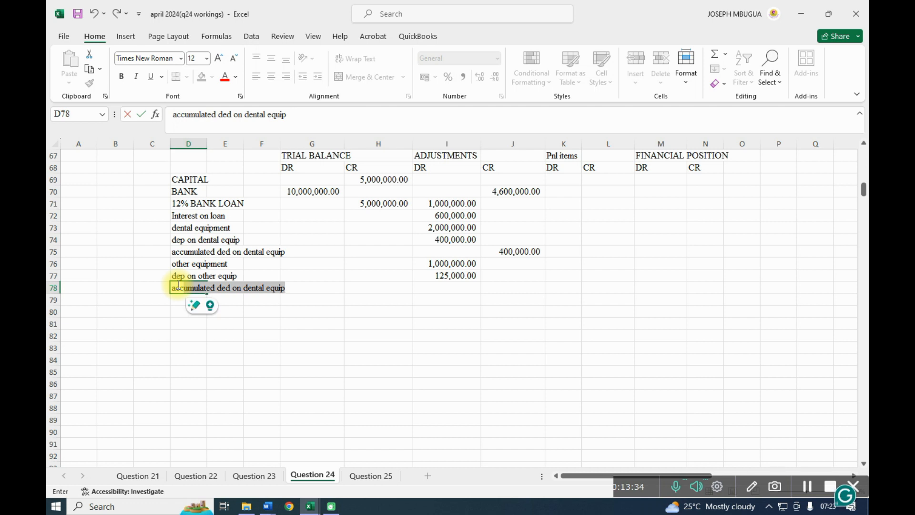
{"action": "type", "text": "ccumulated dep"}
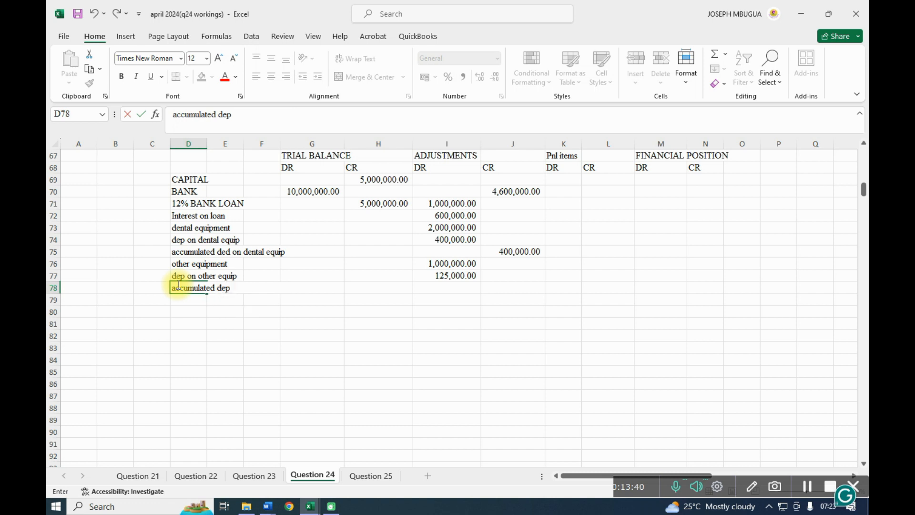
{"action": "type", "text": " on other equip"}
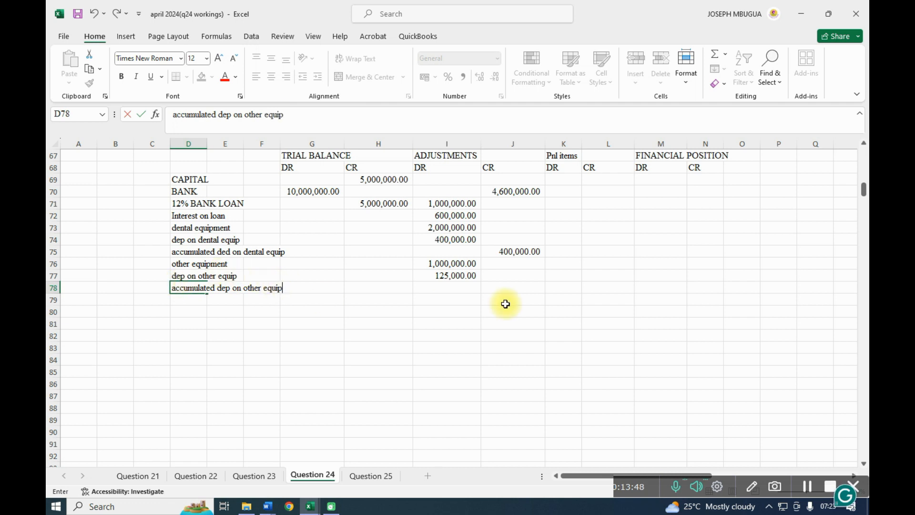
- Correct the label in D75 to accumulated dep on dental equip
{"action": "left_click", "coordinate": [177, 255]}
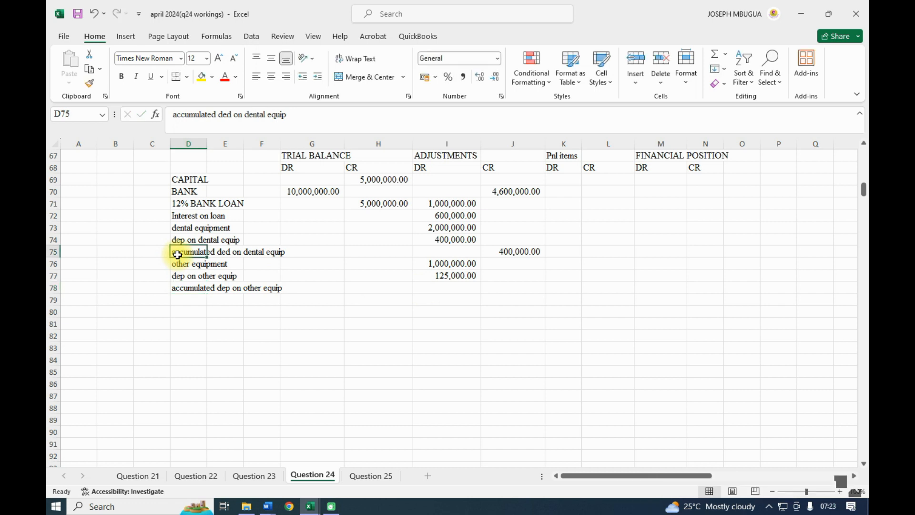
{"action": "left_click", "coordinate": [231, 115]}
{"action": "key", "text": "BackSpace"}
{"action": "type", "text": "p"}
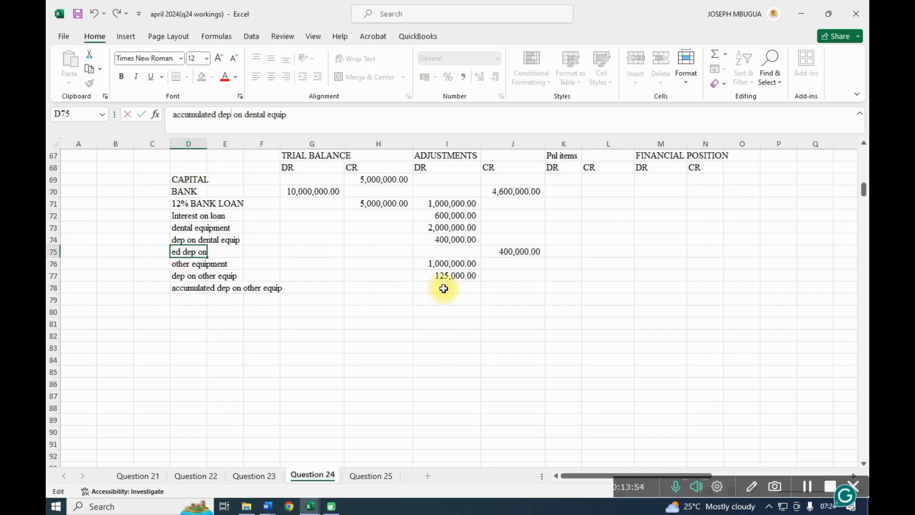
- Link the adjustments credit for accumulated depreciation on other equipment in J78 to the depreciation in I77
{"action": "left_click", "coordinate": [520, 290]}
{"action": "type", "text": "="}
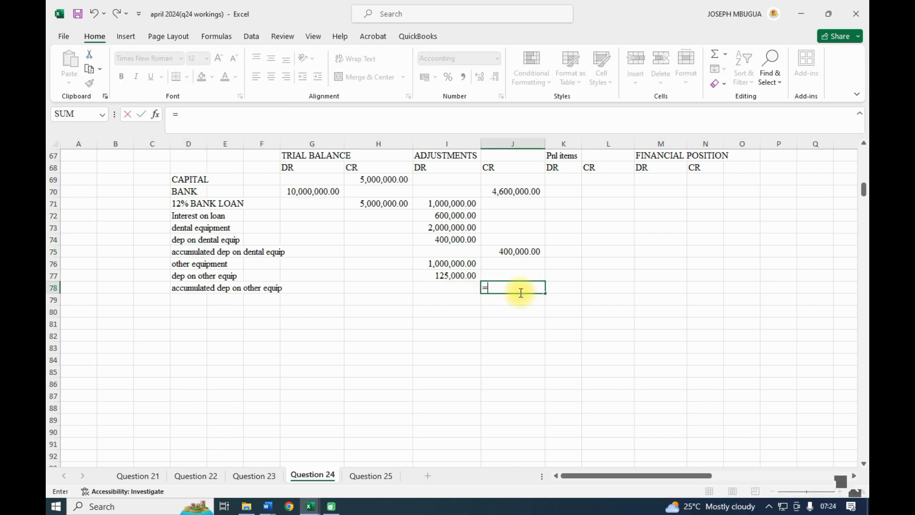
{"action": "left_click", "coordinate": [456, 273]}
{"action": "key", "text": "Return"}
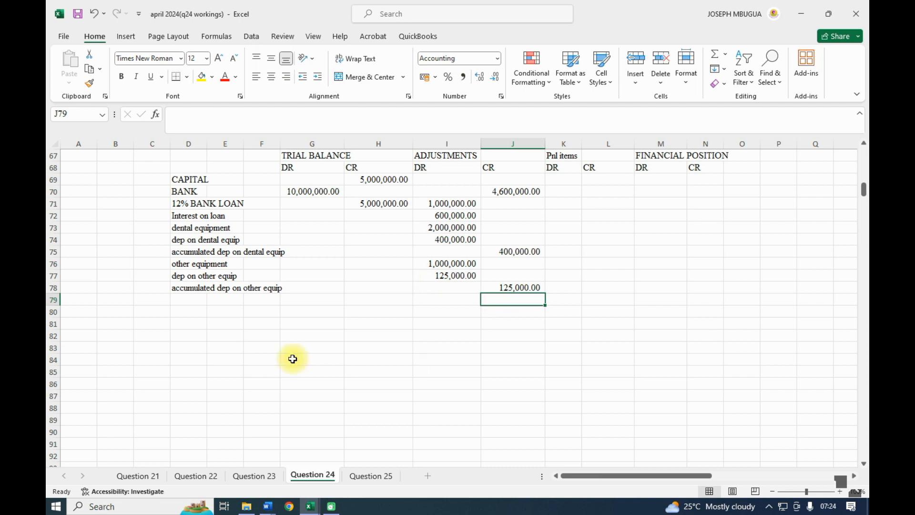
- Add the account label furniture and fittings in D79 and check its cost in note 3
{"action": "left_click", "coordinate": [188, 301]}
{"action": "type", "text": "f"}
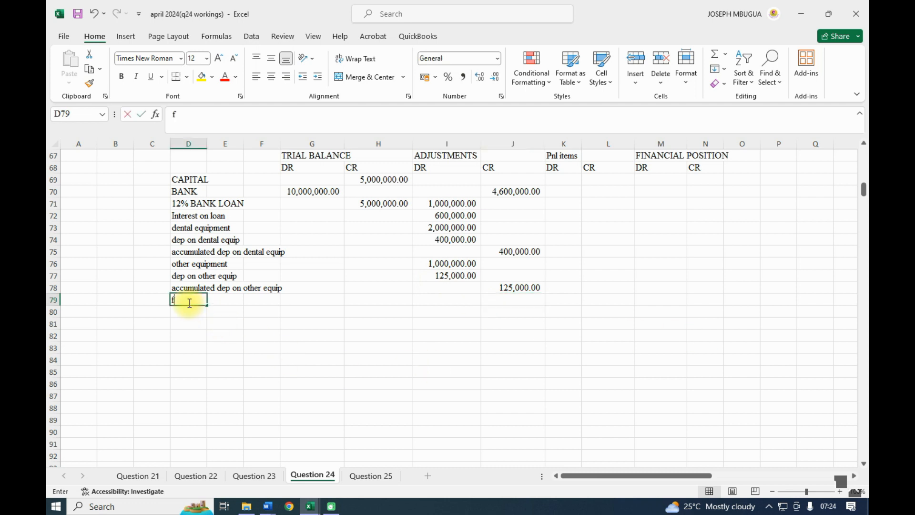
{"action": "type", "text": "urniture and"}
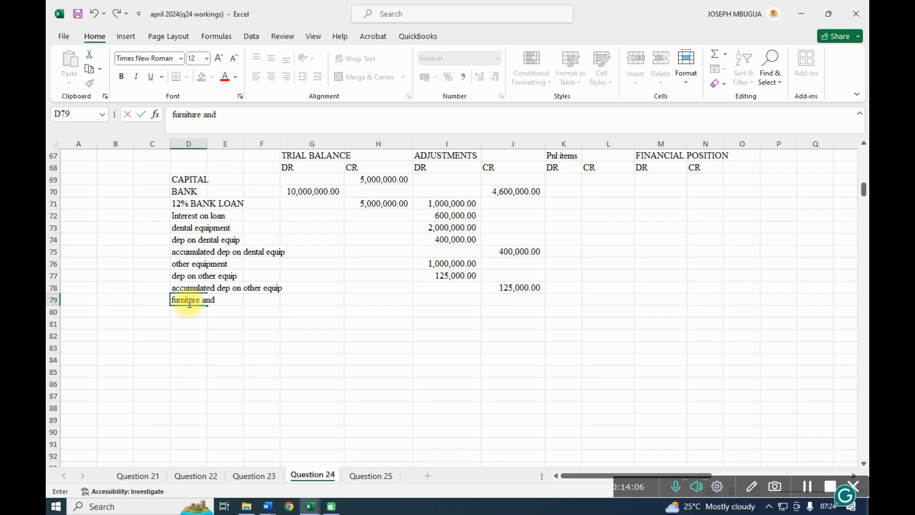
{"action": "type", "text": " fittings"}
{"action": "scroll", "coordinate": [356, 322], "scroll_direction": "up", "scroll_amount": 15}
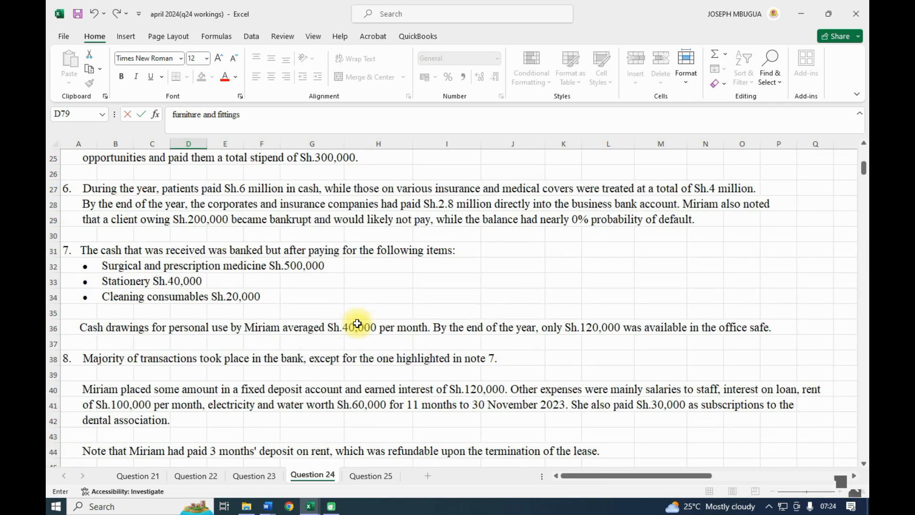
{"action": "scroll", "coordinate": [356, 323], "scroll_direction": "up", "scroll_amount": 4}
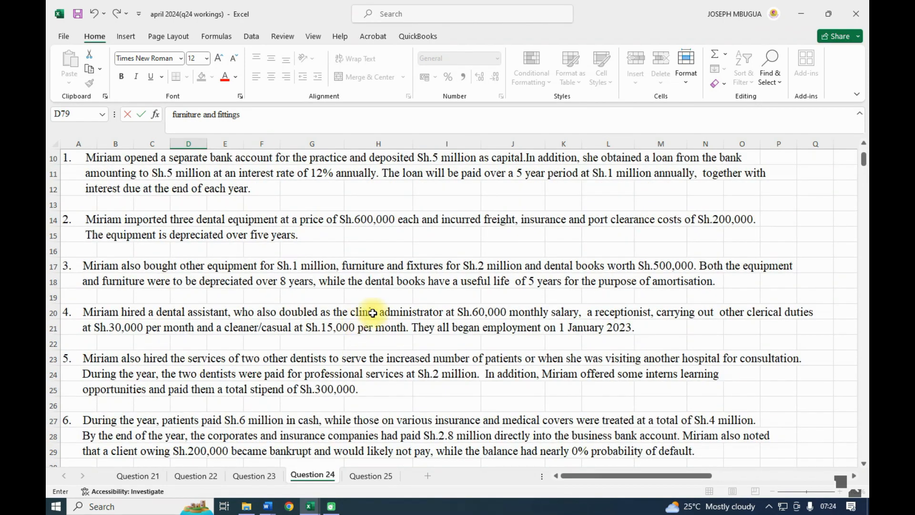
{"action": "scroll", "coordinate": [468, 375], "scroll_direction": "down", "scroll_amount": 20}
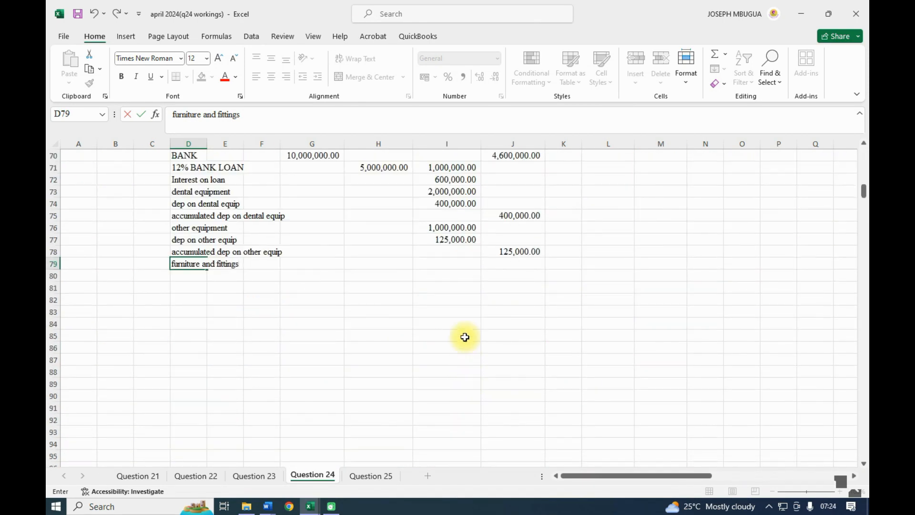
- Enter 2,000,000 as the adjustments debit for furniture and fittings in I79
{"action": "left_click", "coordinate": [450, 265]}
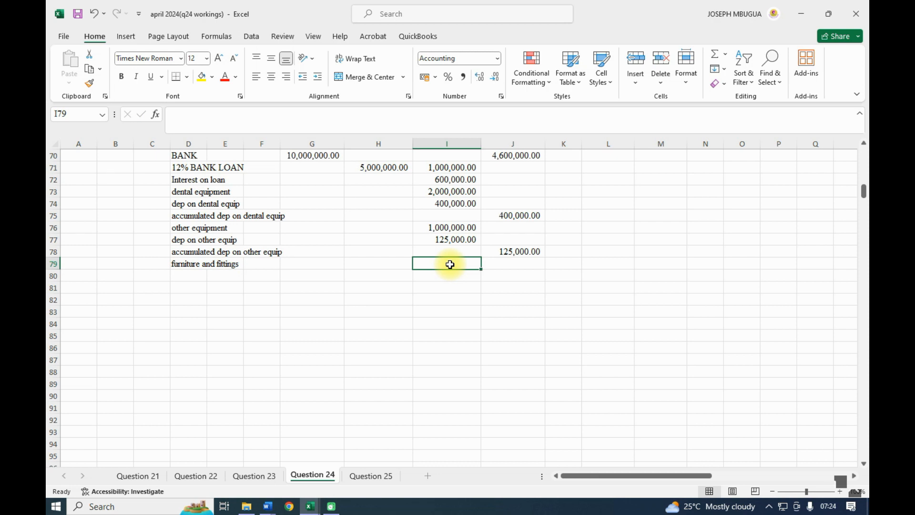
{"action": "type", "text": "200000"}
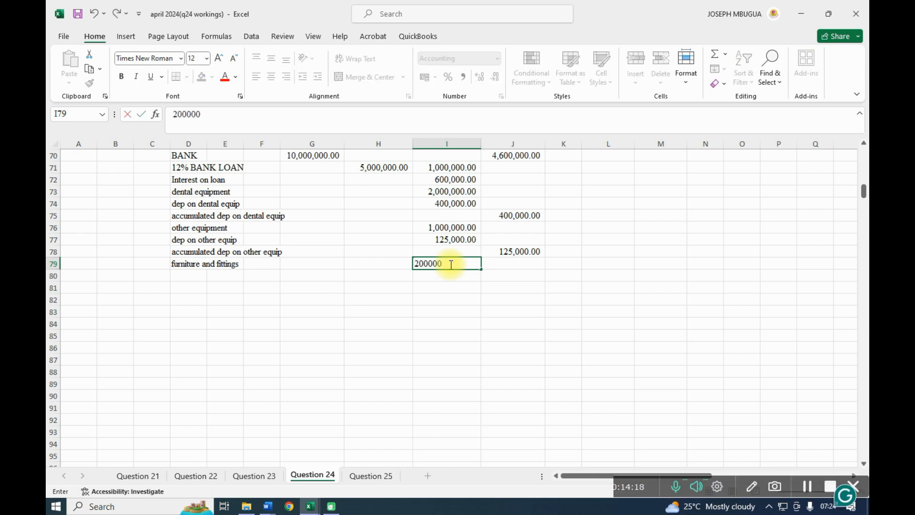
{"action": "type", "text": "0"}
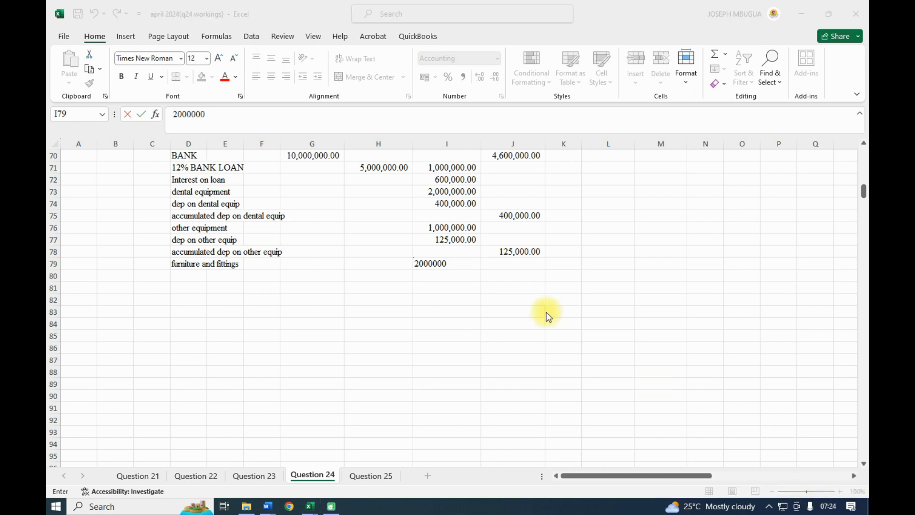
{"action": "left_click", "coordinate": [433, 285]}
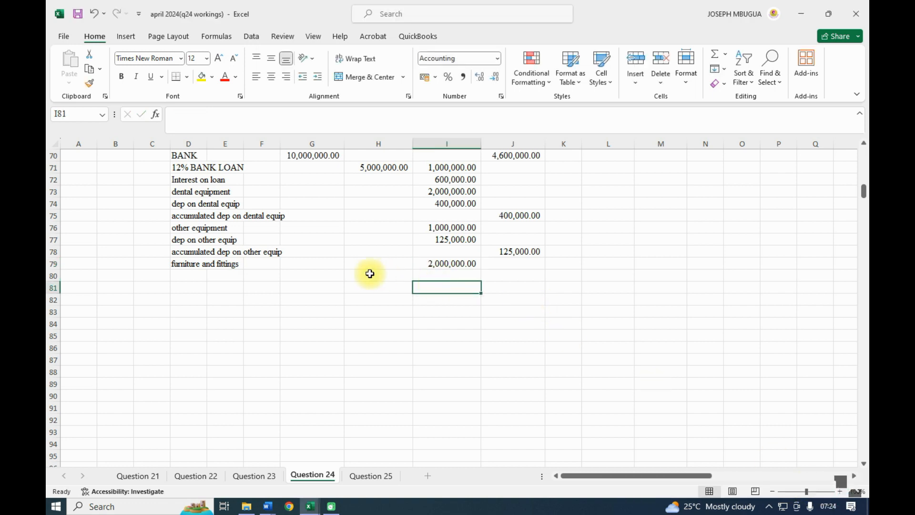
- Add the furniture and fittings cost in I79 to the bank adjustments credit formula in J70
{"action": "scroll", "coordinate": [443, 299], "scroll_direction": "up", "scroll_amount": 1}
{"action": "left_click", "coordinate": [496, 191]}
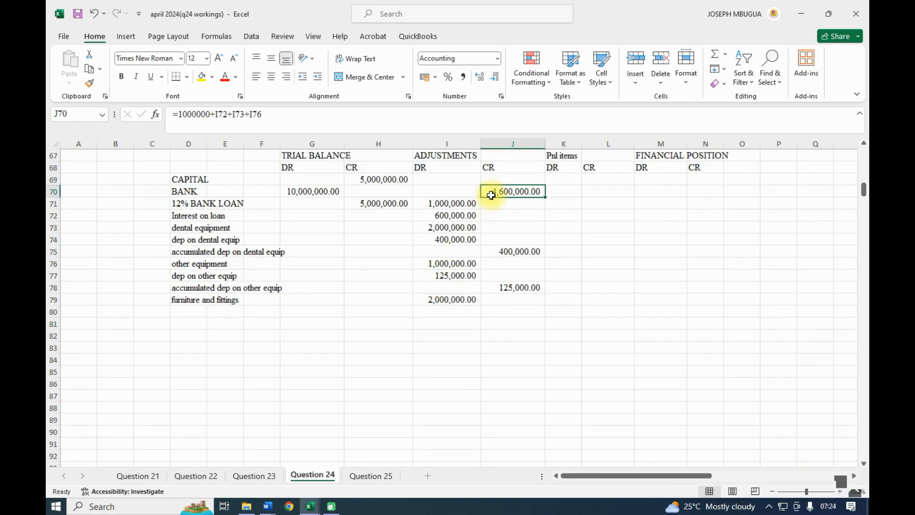
{"action": "left_click", "coordinate": [274, 114]}
{"action": "type", "text": "+"}
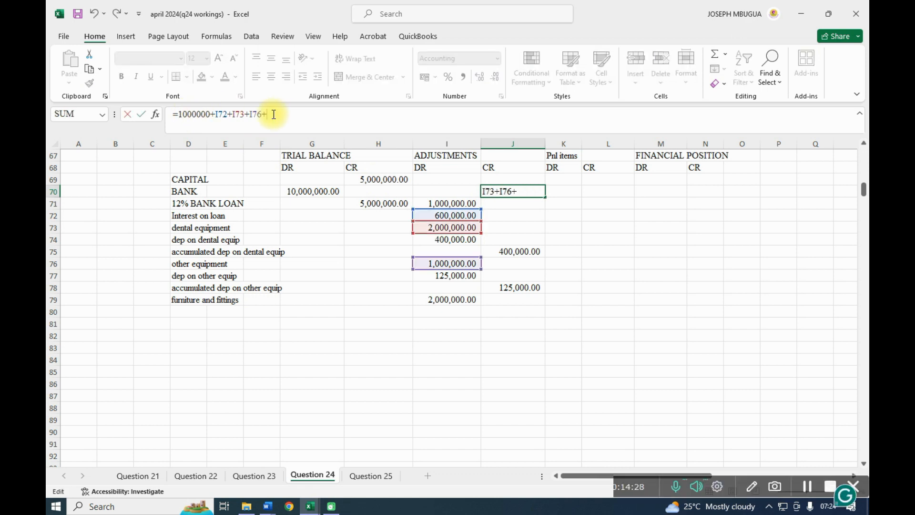
{"action": "left_click", "coordinate": [452, 295]}
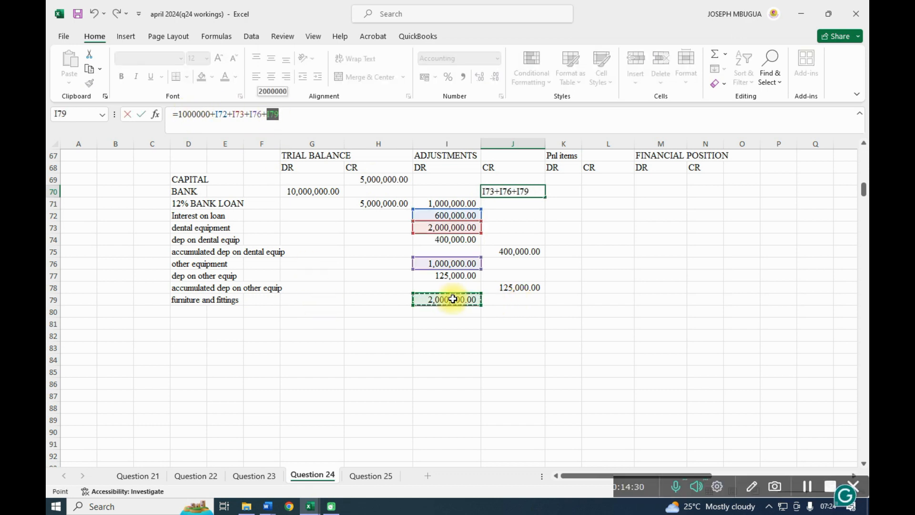
{"action": "key", "text": "Return"}
- Add the account label dep on furniture in D80 and calculate its adjustments debit in I80 as I79/8
{"action": "left_click", "coordinate": [190, 312]}
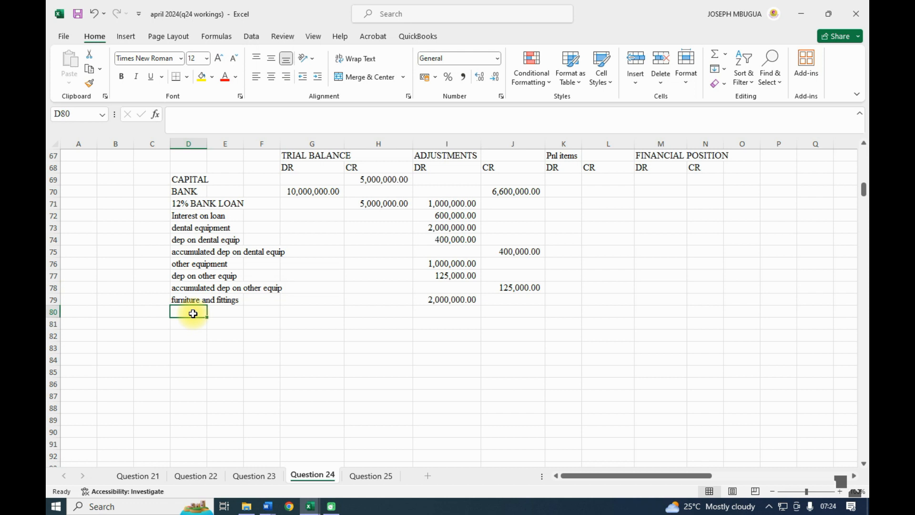
{"action": "type", "text": "dep on furnitu"}
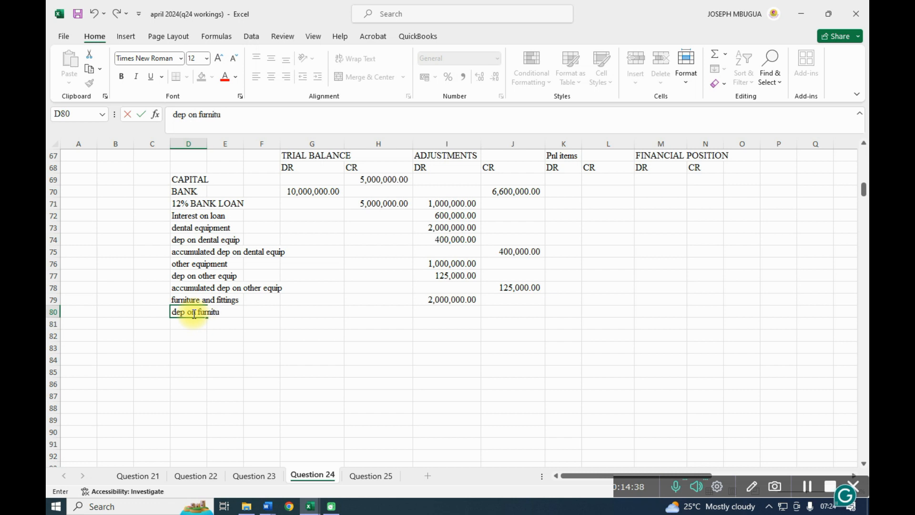
{"action": "type", "text": "re"}
{"action": "left_click", "coordinate": [458, 311]}
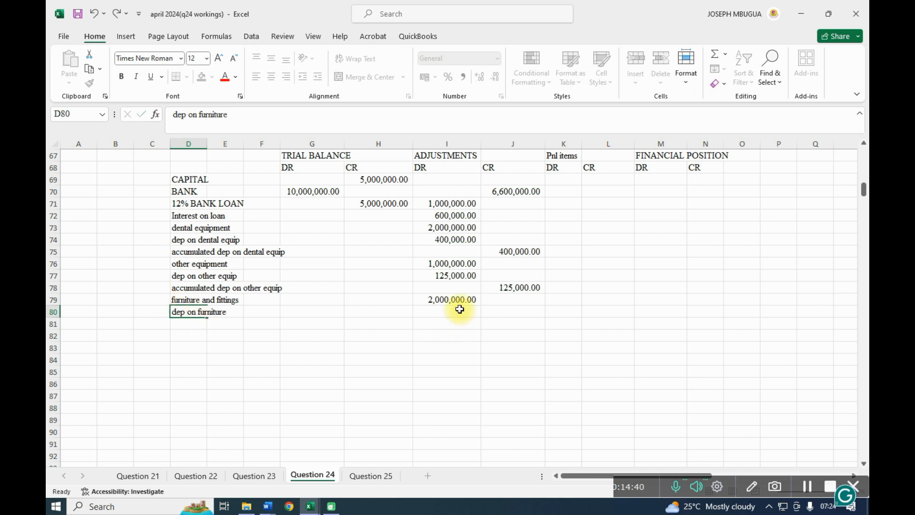
{"action": "type", "text": "="}
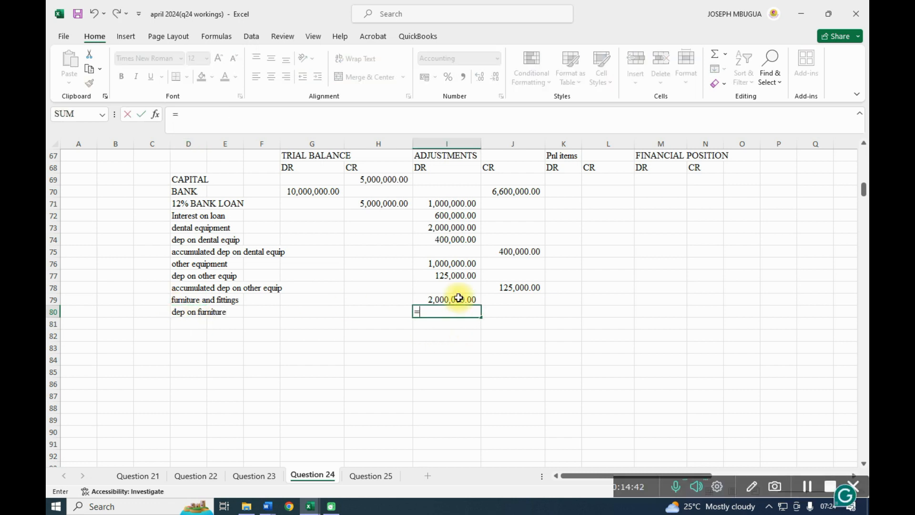
{"action": "left_click", "coordinate": [458, 299]}
{"action": "type", "text": "/8"}
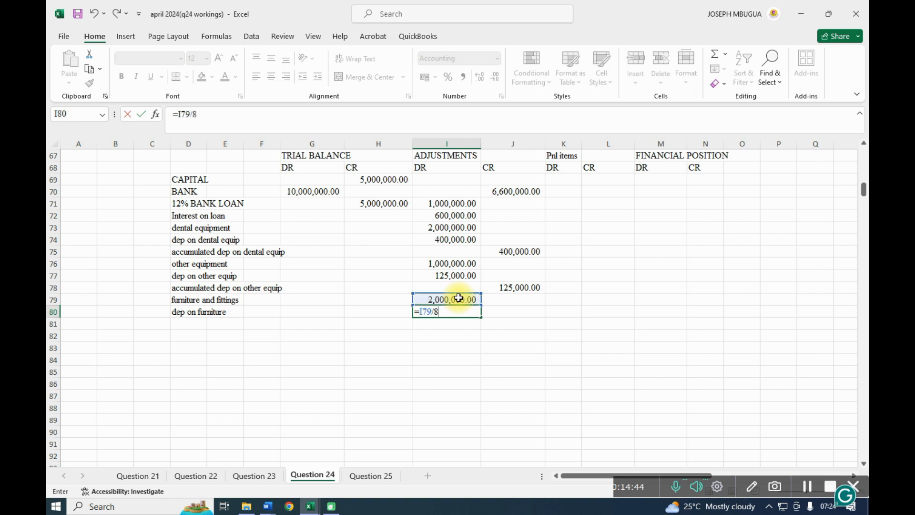
{"action": "key", "text": "Return"}
- Add the account label accumulated dep on furniture in D81 and link its adjustments credit in J81 to I80
{"action": "left_click", "coordinate": [191, 323]}
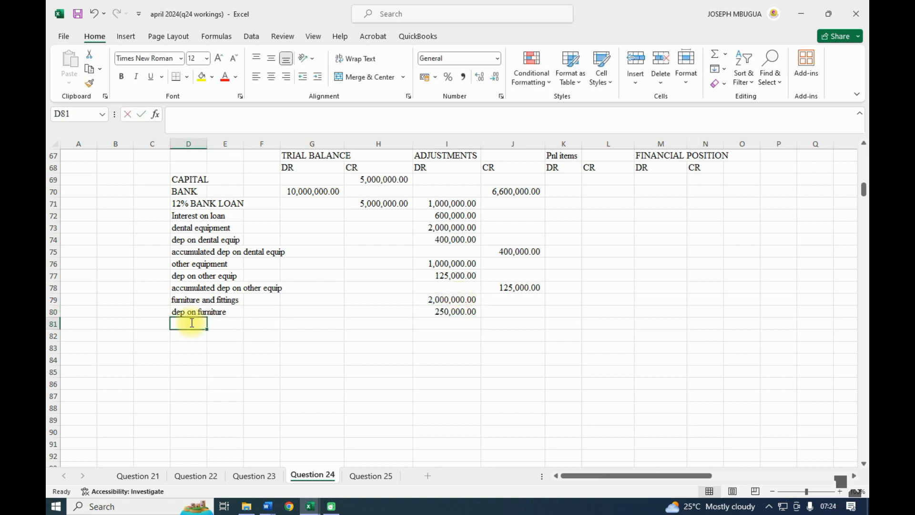
{"action": "type", "text": "accumul"}
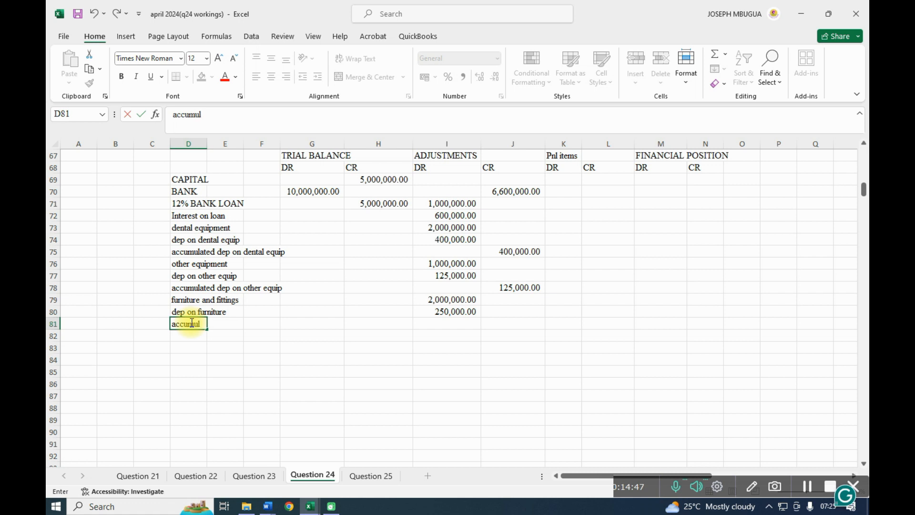
{"action": "type", "text": "ated deo"}
{"action": "key", "text": "BackSpace"}
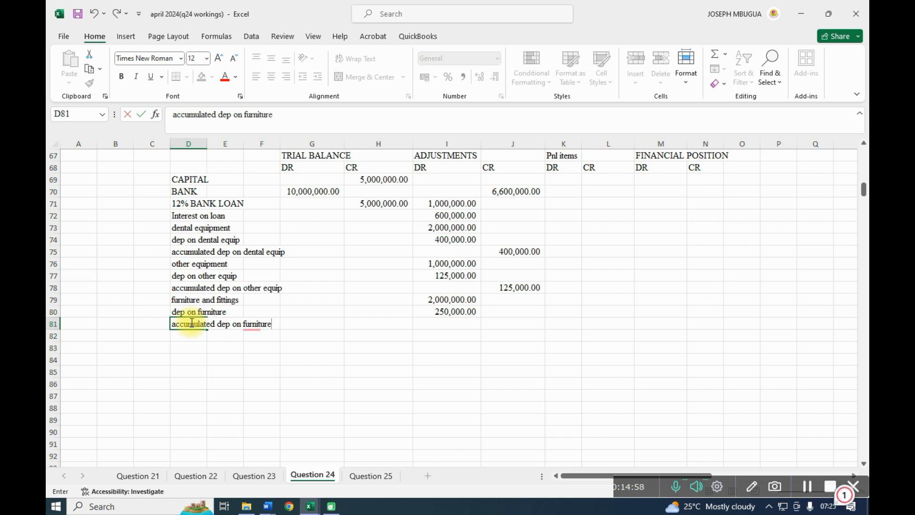
{"action": "left_click", "coordinate": [501, 323]}
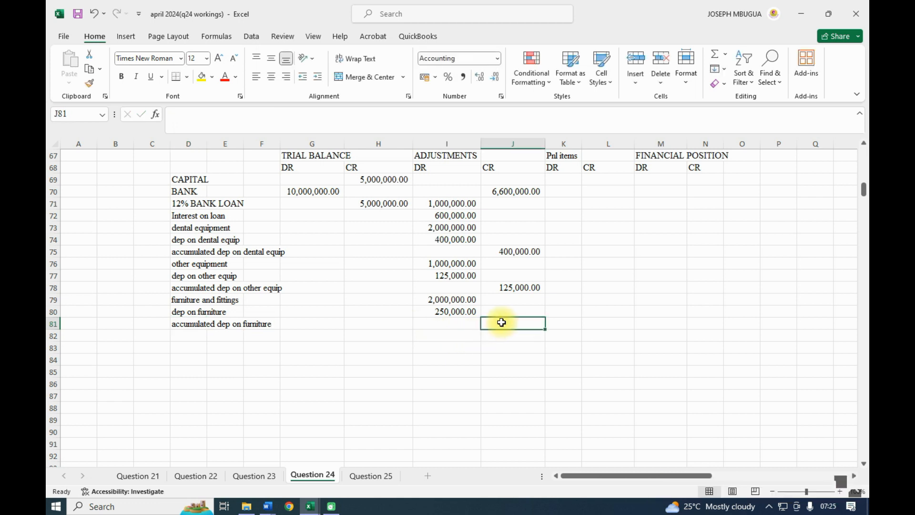
{"action": "type", "text": "="}
{"action": "left_click", "coordinate": [449, 312]}
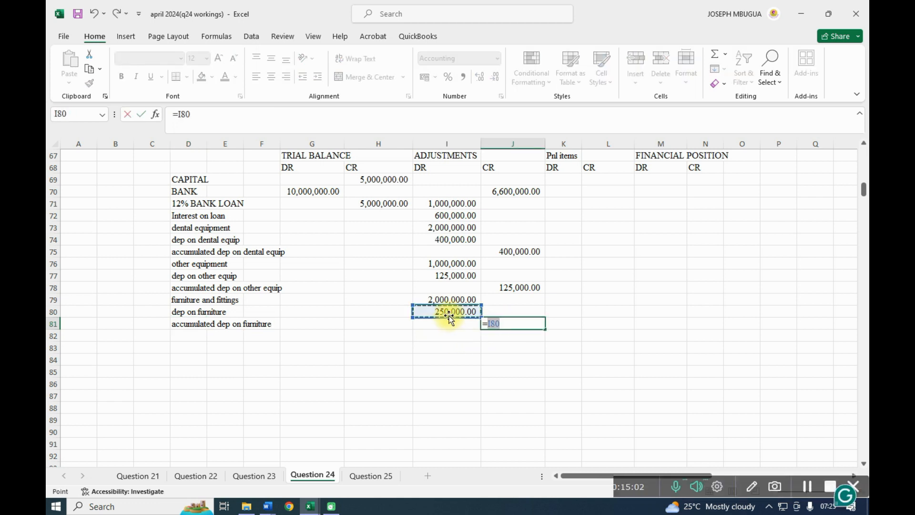
{"action": "key", "text": "Return"}
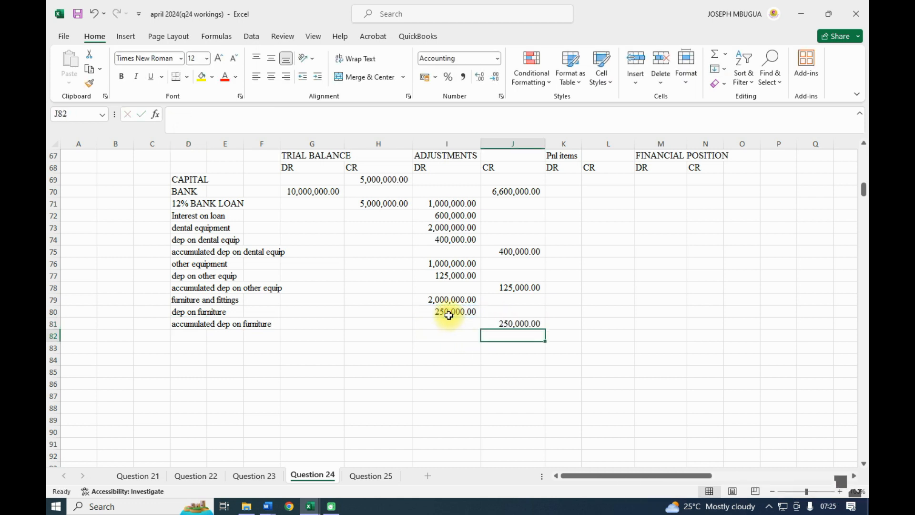
- Add the account label dental books in D82 and enter 500,000 as its adjustments debit in I82
{"action": "left_click", "coordinate": [188, 335]}
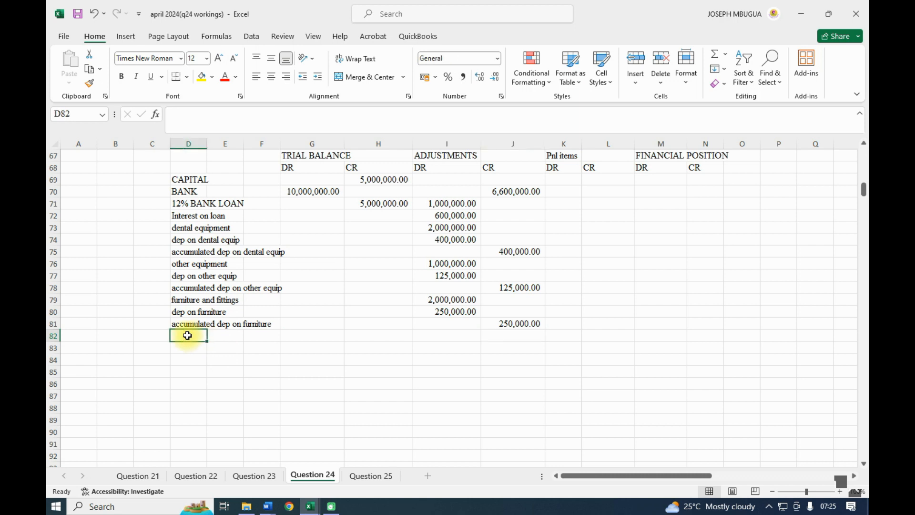
{"action": "type", "text": "dental books"}
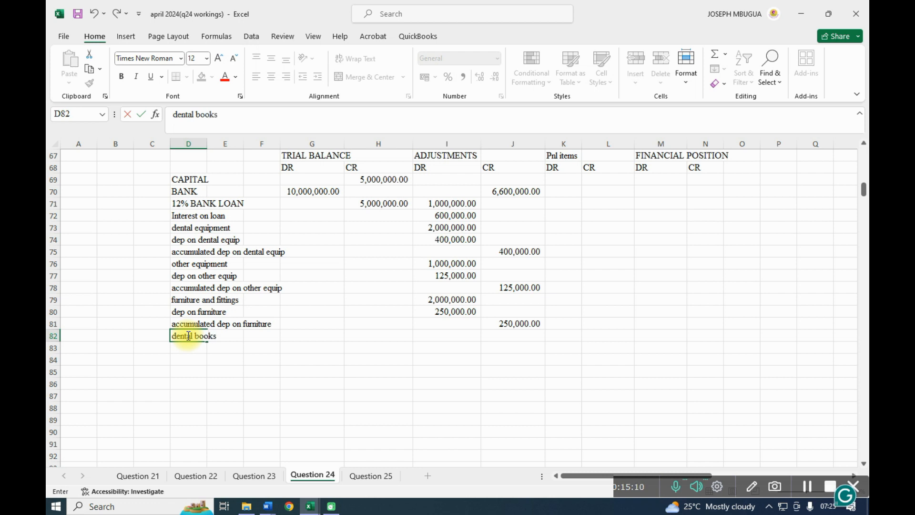
{"action": "left_click", "coordinate": [440, 337]}
{"action": "type", "text": "500,"}
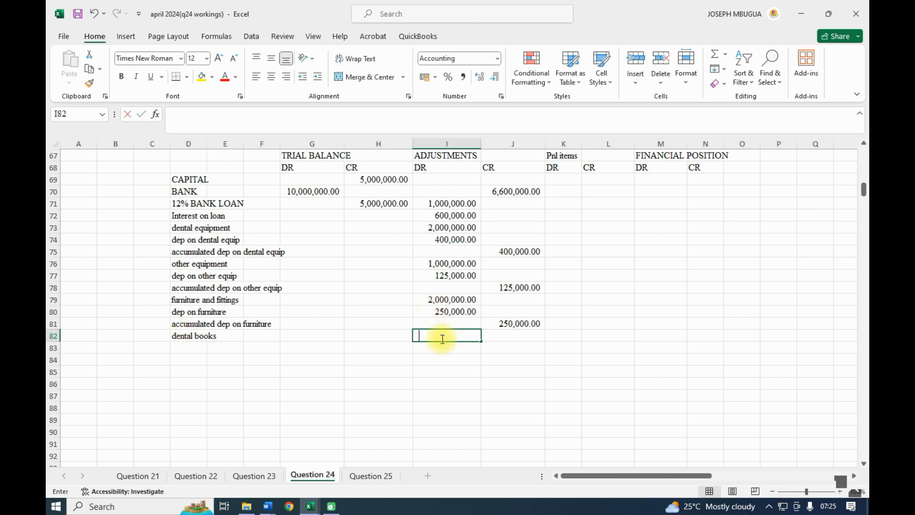
{"action": "type", "text": "00000"}
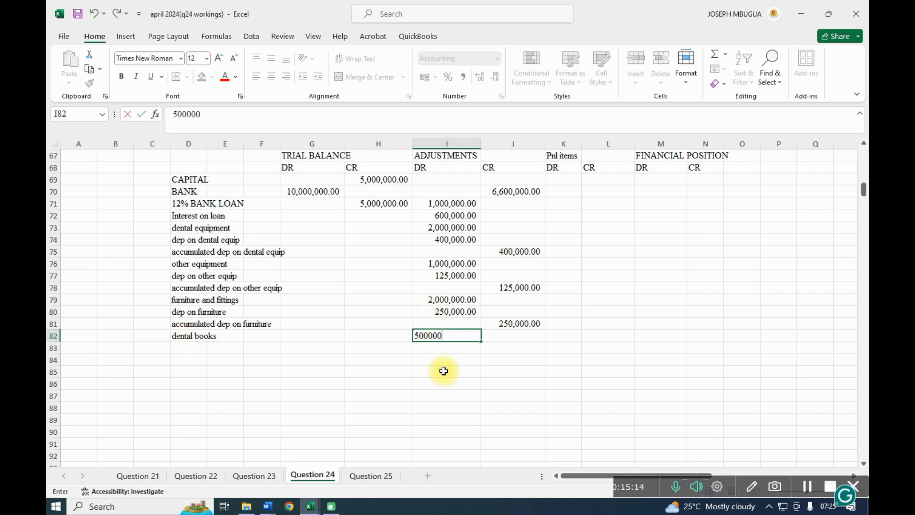
{"action": "left_click", "coordinate": [443, 371]}
- Check note 3 for the dental books and add their cost in I82 to the bank adjustments credit formula in J70
{"action": "scroll", "coordinate": [444, 371], "scroll_direction": "up", "scroll_amount": 16}
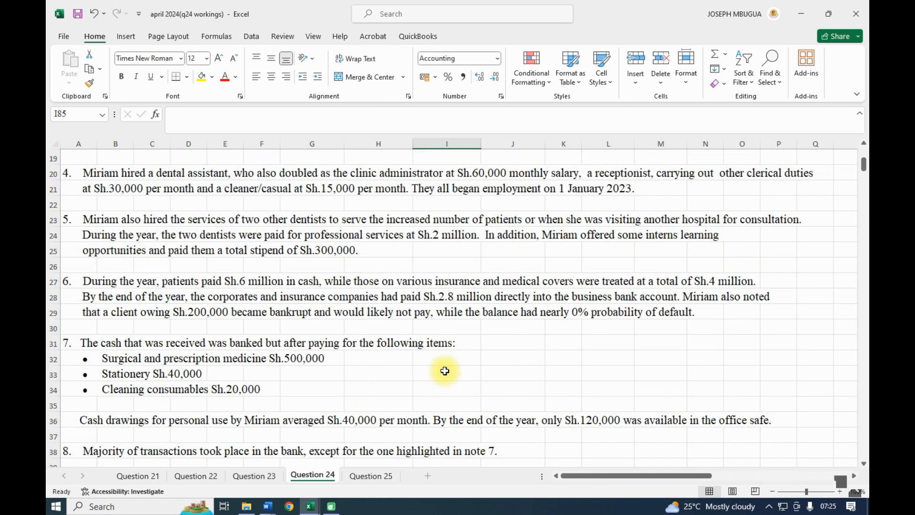
{"action": "scroll", "coordinate": [445, 371], "scroll_direction": "up", "scroll_amount": 1}
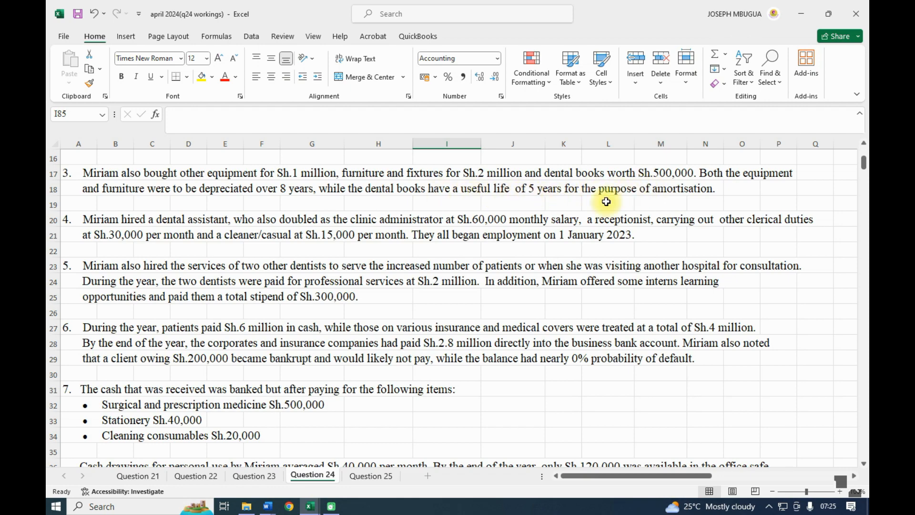
{"action": "scroll", "coordinate": [500, 324], "scroll_direction": "down", "scroll_amount": 9}
{"action": "scroll", "coordinate": [508, 362], "scroll_direction": "down", "scroll_amount": 11}
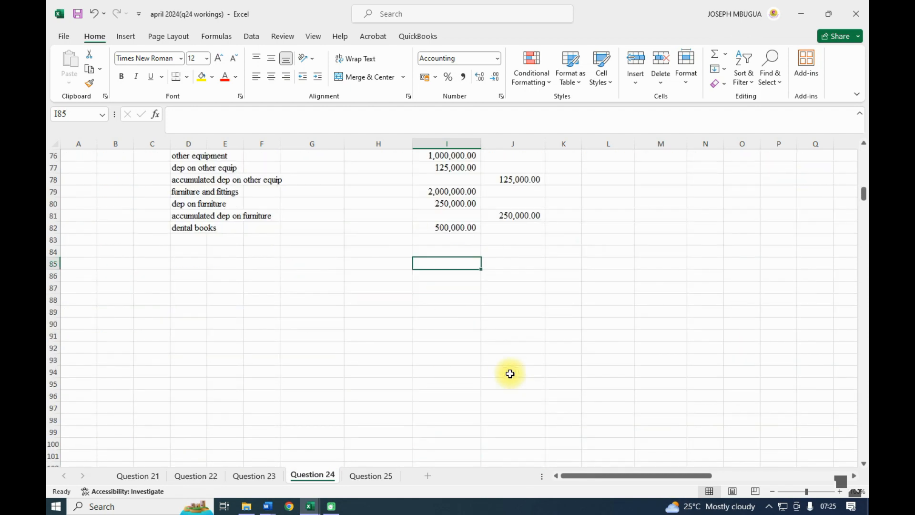
{"action": "scroll", "coordinate": [501, 270], "scroll_direction": "up", "scroll_amount": 4}
{"action": "left_click", "coordinate": [504, 233]}
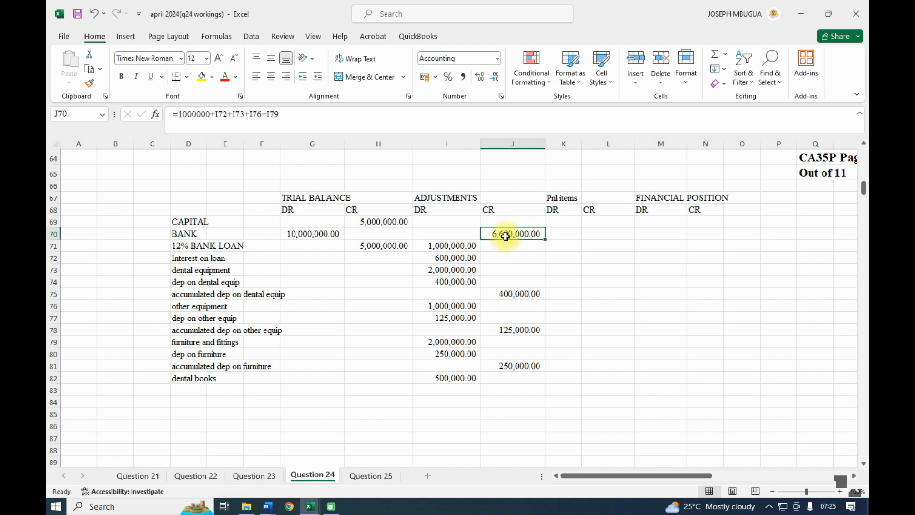
{"action": "left_click", "coordinate": [290, 114]}
{"action": "type", "text": "+"}
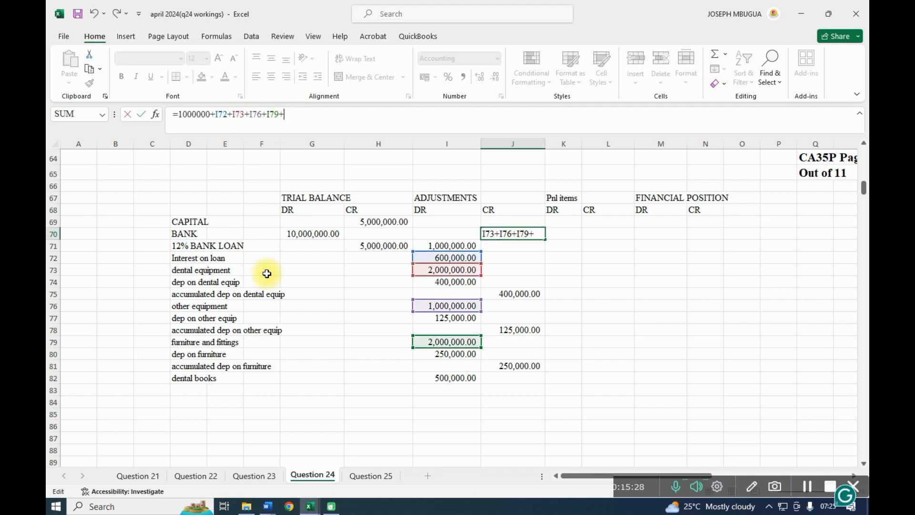
{"action": "left_click", "coordinate": [456, 379]}
{"action": "key", "text": "Return"}
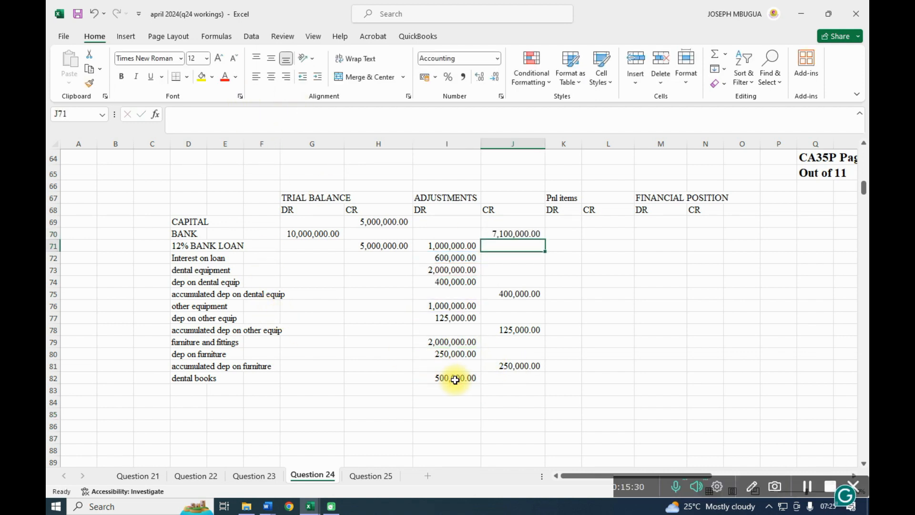
- Add the account label amortization of books in D83 and calculate its adjustments debit in I83 as I82/5
{"action": "left_click", "coordinate": [199, 395]}
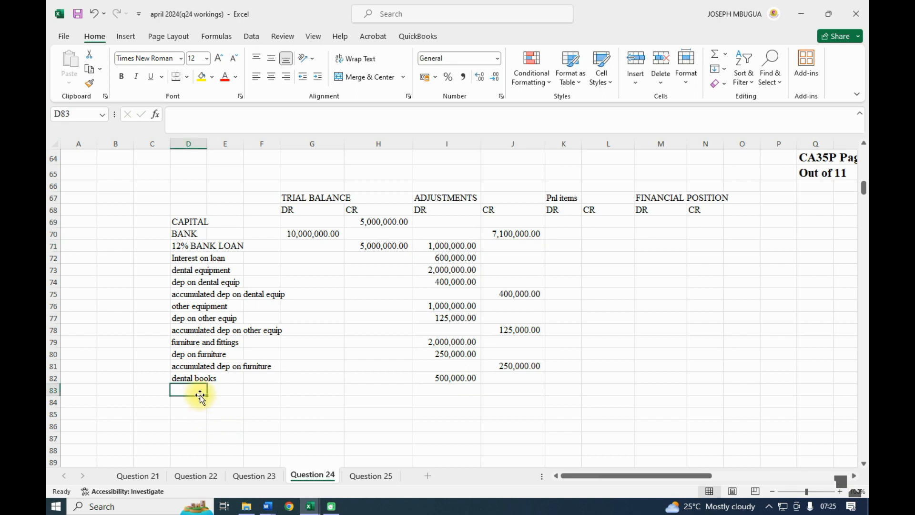
{"action": "type", "text": "amortization of books"}
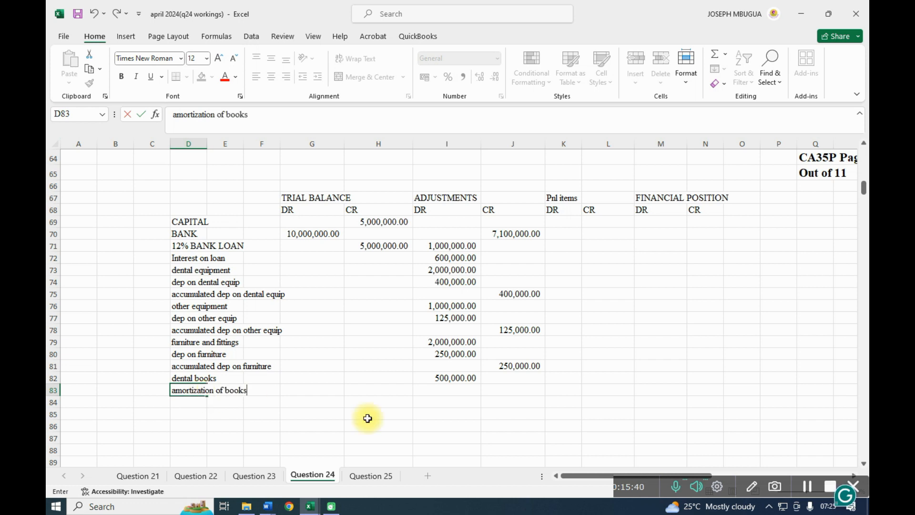
{"action": "left_click", "coordinate": [430, 390]}
{"action": "type", "text": "="}
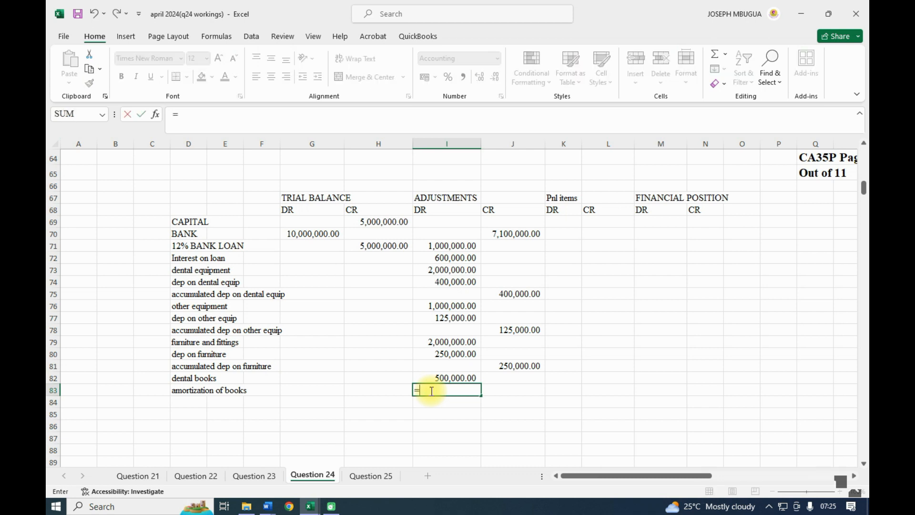
{"action": "left_click", "coordinate": [437, 377]}
{"action": "type", "text": "/5"}
{"action": "key", "text": "Return"}
- Add the account label accumulated amortization in D84 and link its adjustments credit in J84 to I83
{"action": "left_click", "coordinate": [188, 401]}
{"action": "type", "text": "accu"}
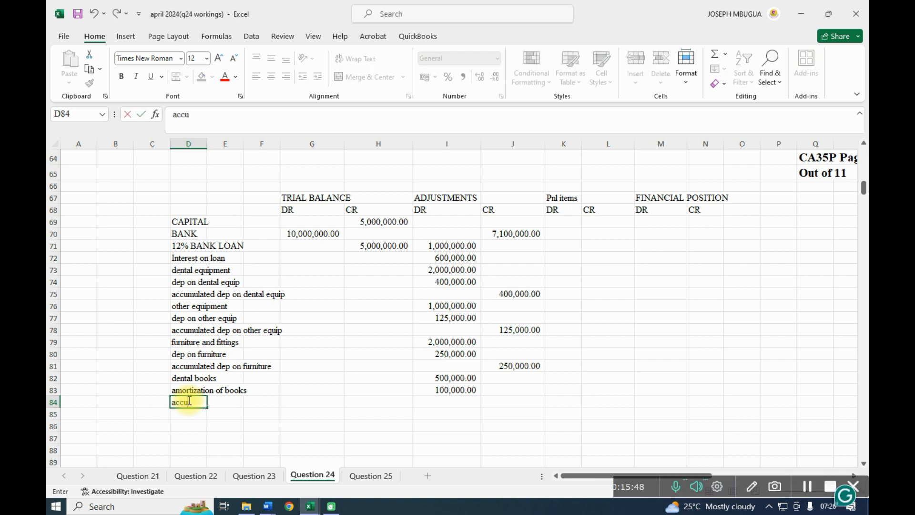
{"action": "type", "text": "mulated amortizati"}
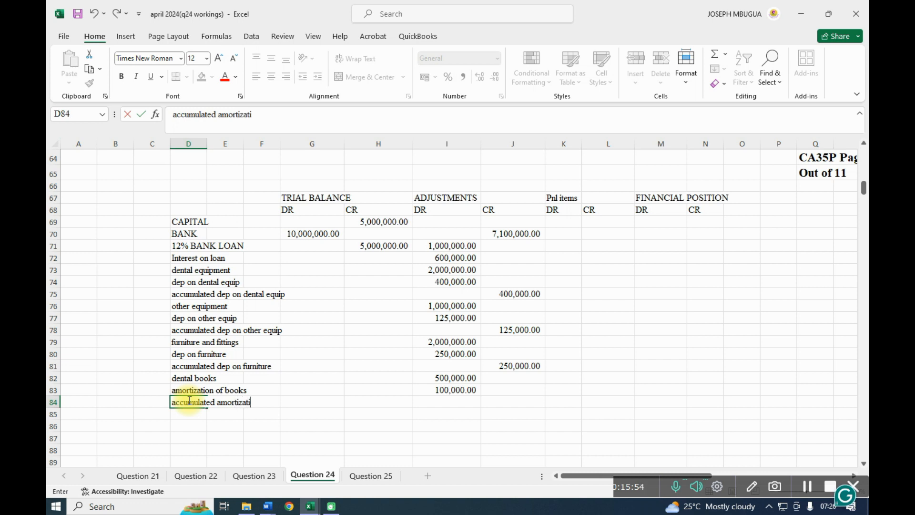
{"action": "type", "text": "on"}
{"action": "left_click", "coordinate": [494, 401]}
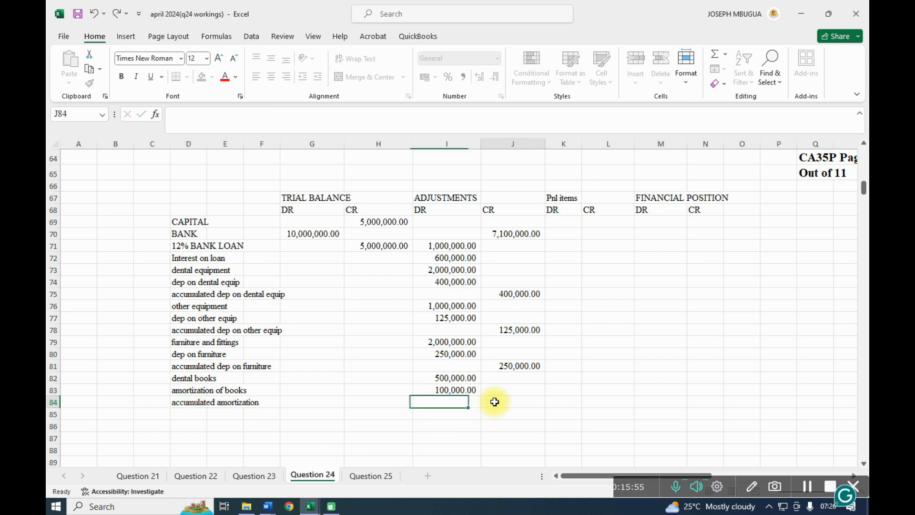
{"action": "type", "text": "="}
{"action": "left_click", "coordinate": [458, 389]}
{"action": "key", "text": "Return"}
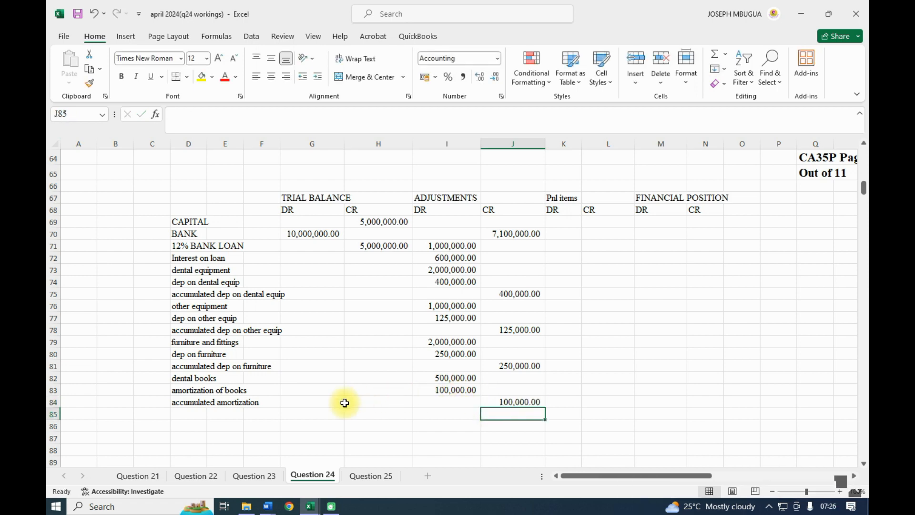
- Check note 4 on staff hired and add the account label salaries and wages in D85
{"action": "scroll", "coordinate": [344, 402], "scroll_direction": "up", "scroll_amount": 13}
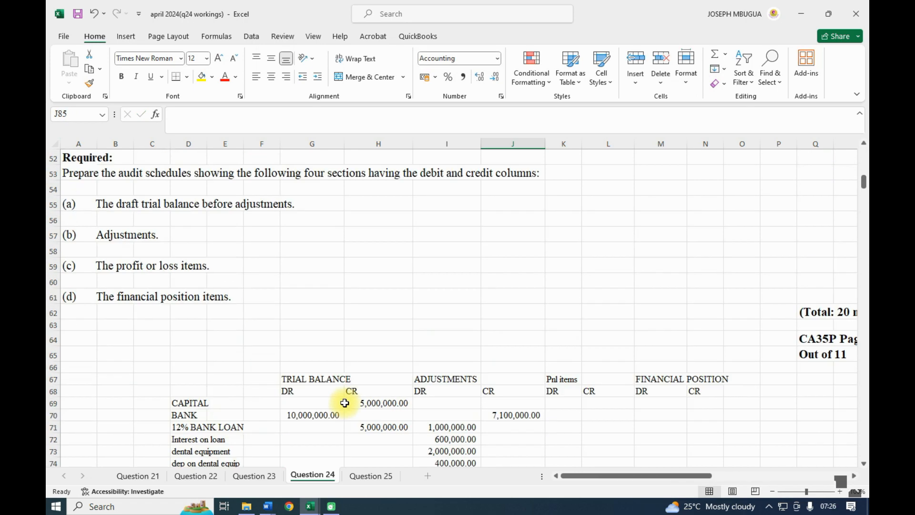
{"action": "scroll", "coordinate": [345, 403], "scroll_direction": "up", "scroll_amount": 4}
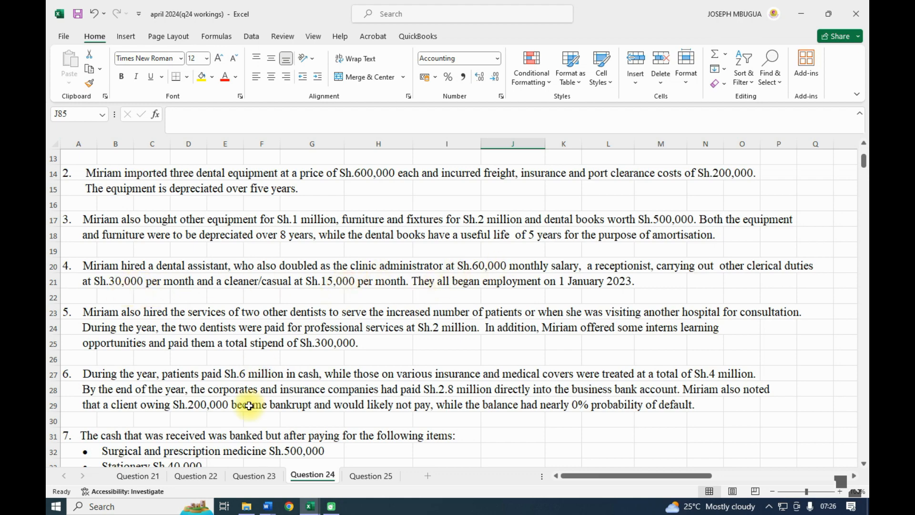
{"action": "scroll", "coordinate": [249, 406], "scroll_direction": "down", "scroll_amount": 18}
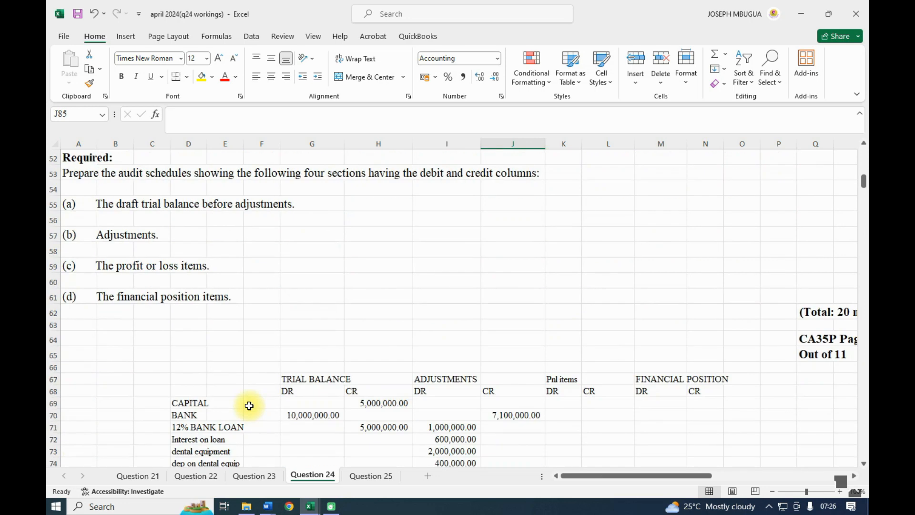
{"action": "left_click", "coordinate": [181, 371]}
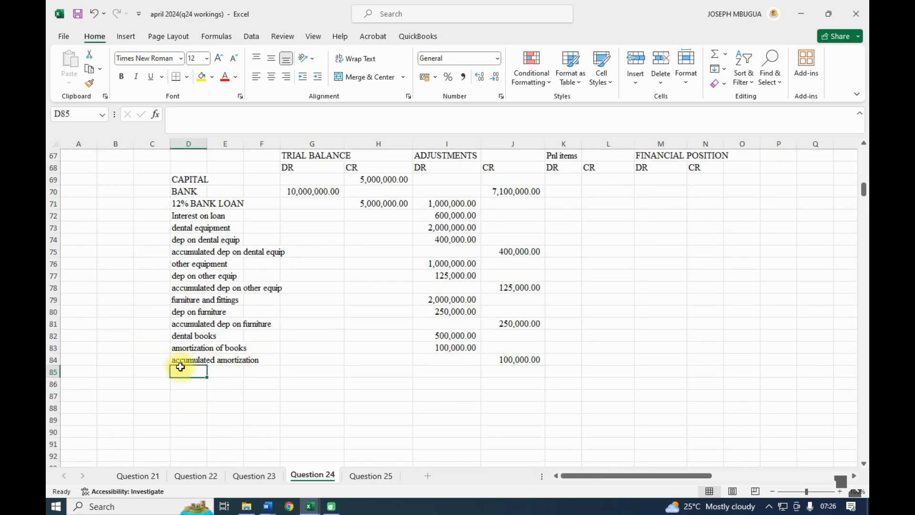
{"action": "type", "text": "salar"}
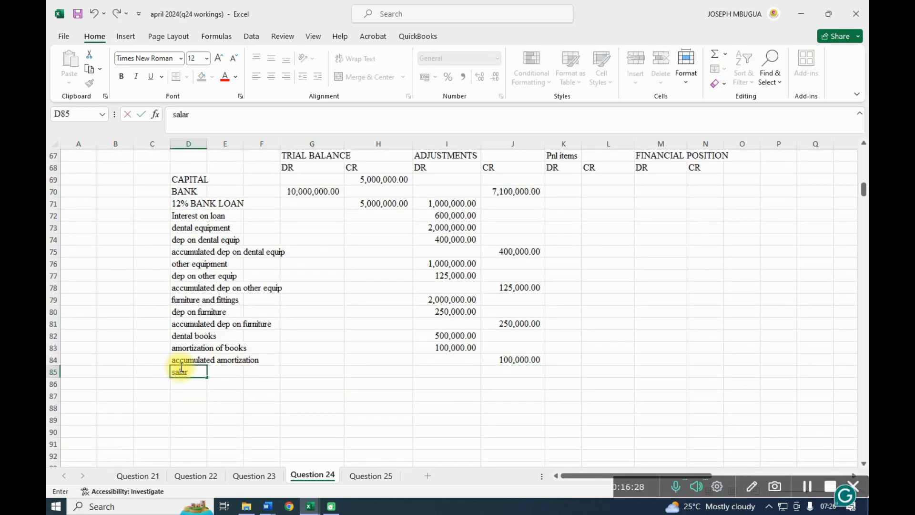
{"action": "type", "text": "ies and wages"}
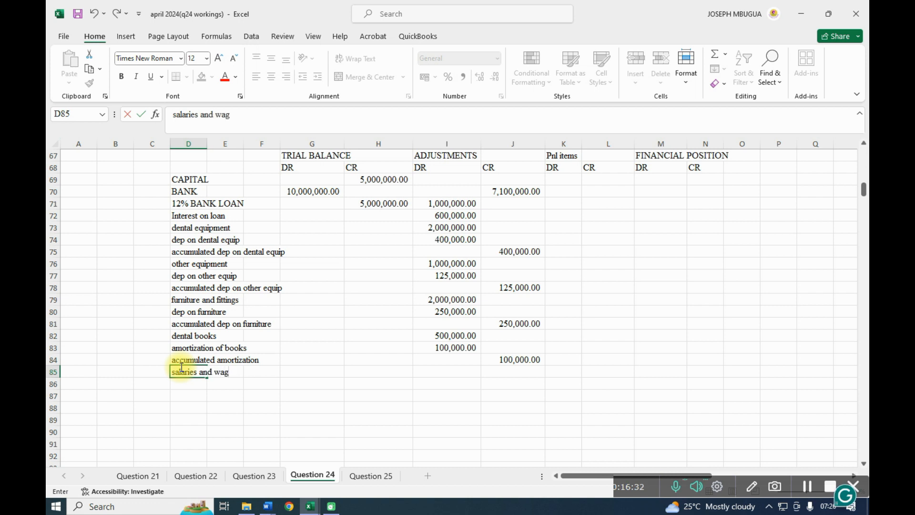
- Calculate the salaries and wages adjustments debit in I85 as (60000+30000+15000)*12
{"action": "left_click", "coordinate": [449, 374]}
{"action": "type", "text": "=("}
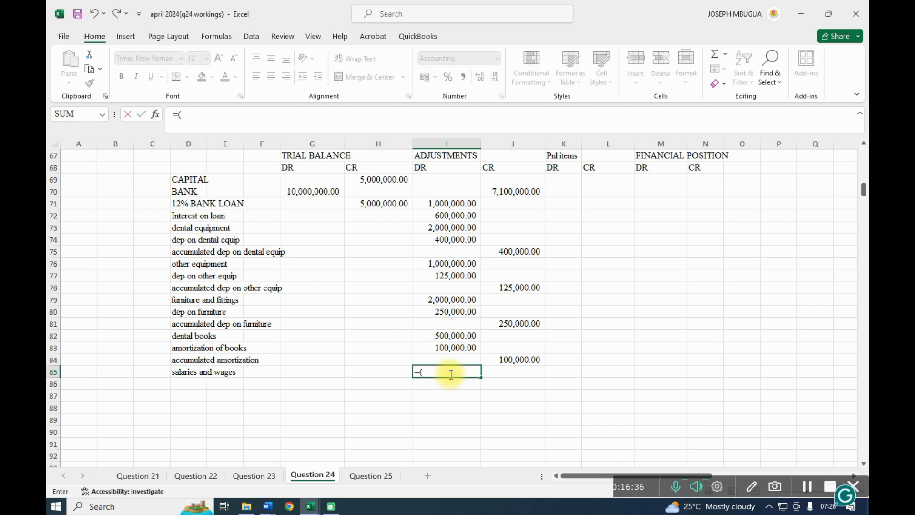
{"action": "type", "text": "60000"}
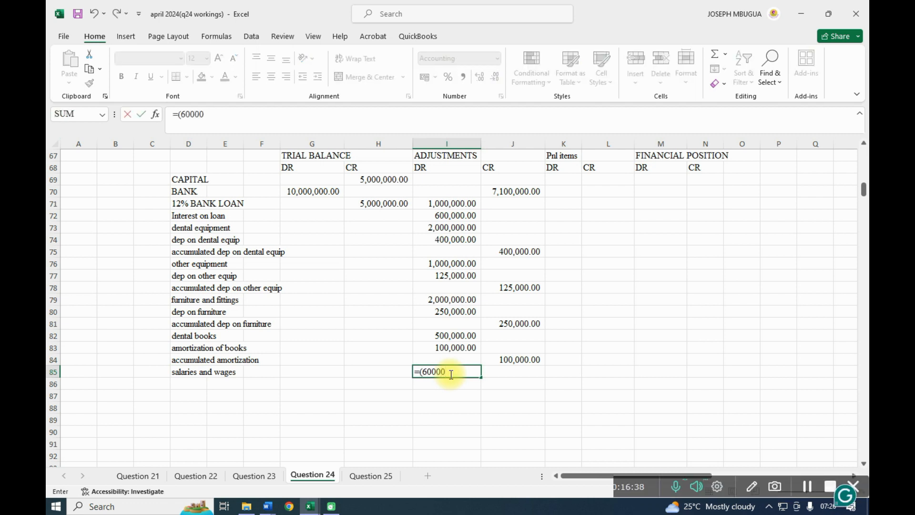
{"action": "type", "text": "+30000+15000"}
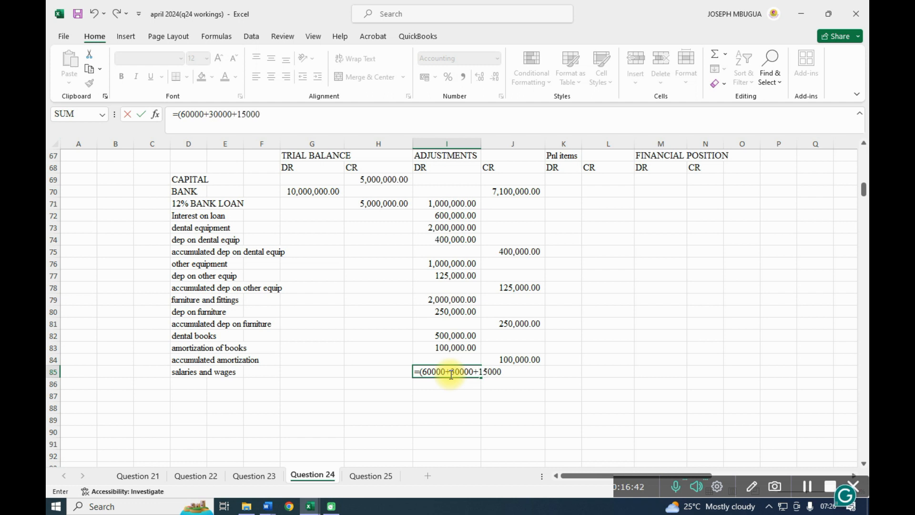
{"action": "type", "text": ")*12"}
{"action": "key", "text": "Return"}
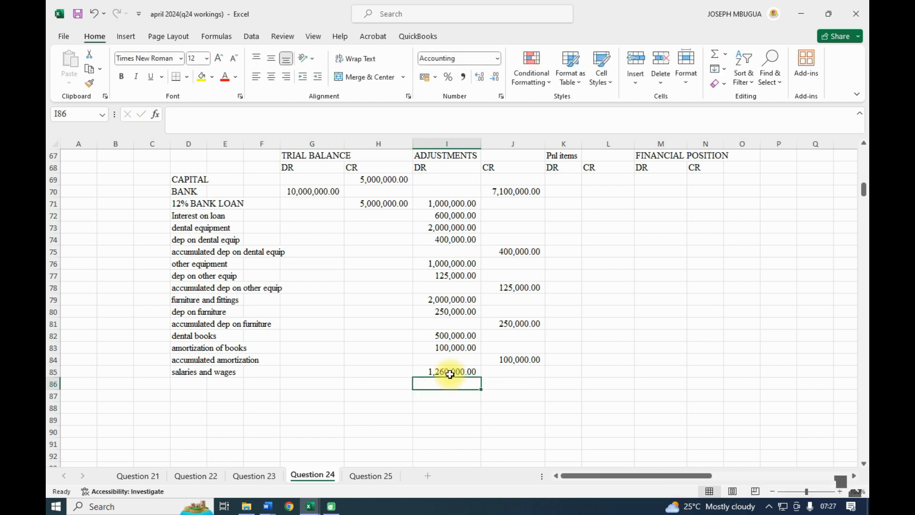
- Add the salaries and wages in I85 to the bank adjustments credit formula in J70
{"action": "left_click", "coordinate": [515, 193]}
{"action": "left_click", "coordinate": [308, 118]}
{"action": "type", "text": "+"}
{"action": "left_click", "coordinate": [462, 371]}
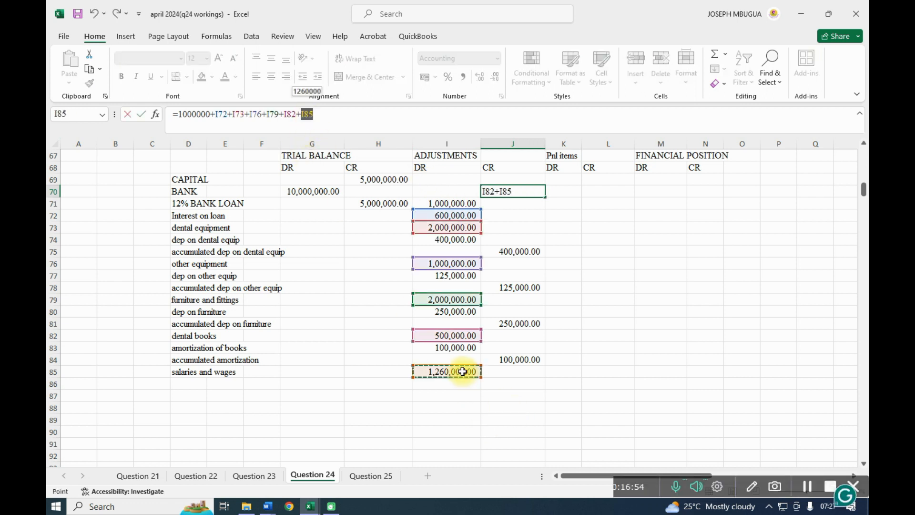
{"action": "key", "text": "Return"}
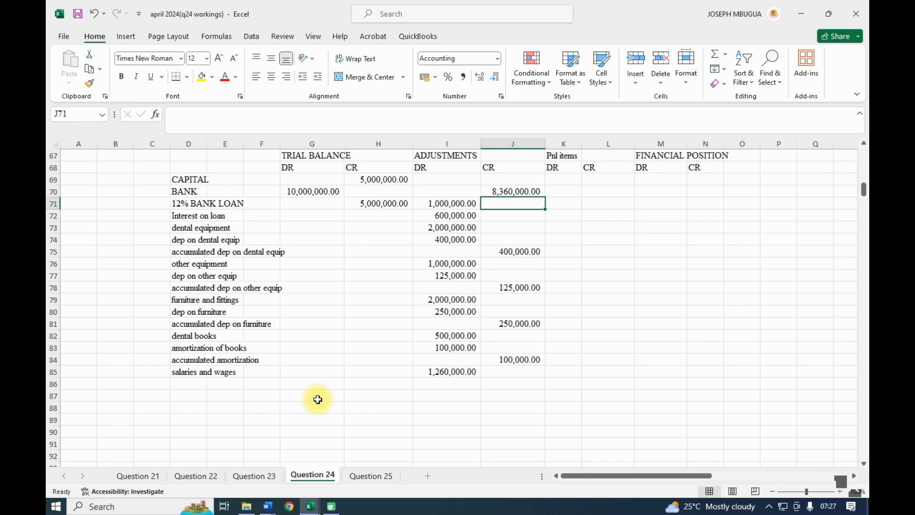
- Check note 5, add the account label professional fees and stipend in D86 and enter 2,300,000 as its adjustments debit in I86
{"action": "scroll", "coordinate": [320, 417], "scroll_direction": "up", "scroll_amount": 11}
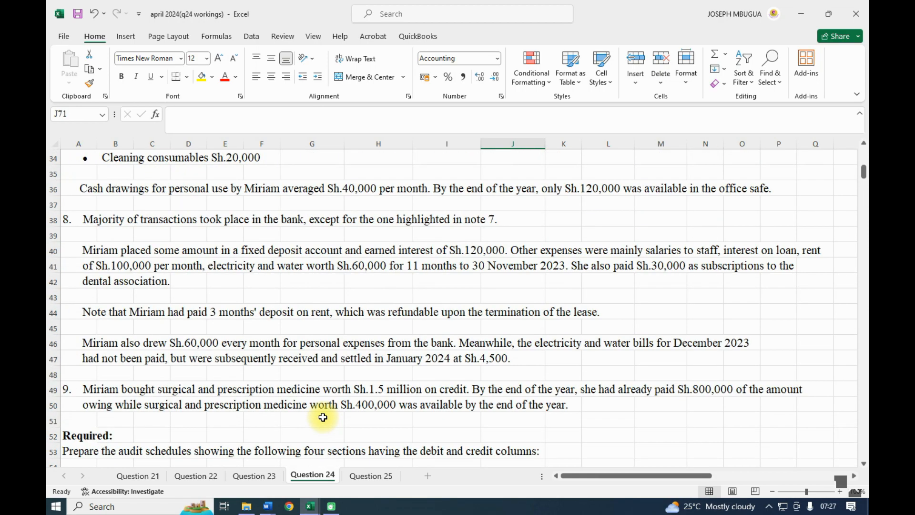
{"action": "scroll", "coordinate": [323, 416], "scroll_direction": "up", "scroll_amount": 3}
{"action": "scroll", "coordinate": [323, 417], "scroll_direction": "up", "scroll_amount": 3}
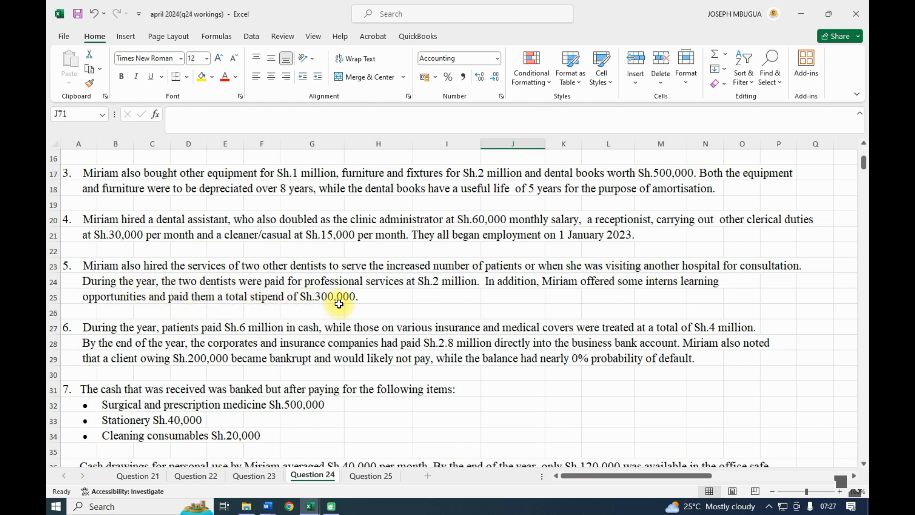
{"action": "scroll", "coordinate": [342, 304], "scroll_direction": "down", "scroll_amount": 18}
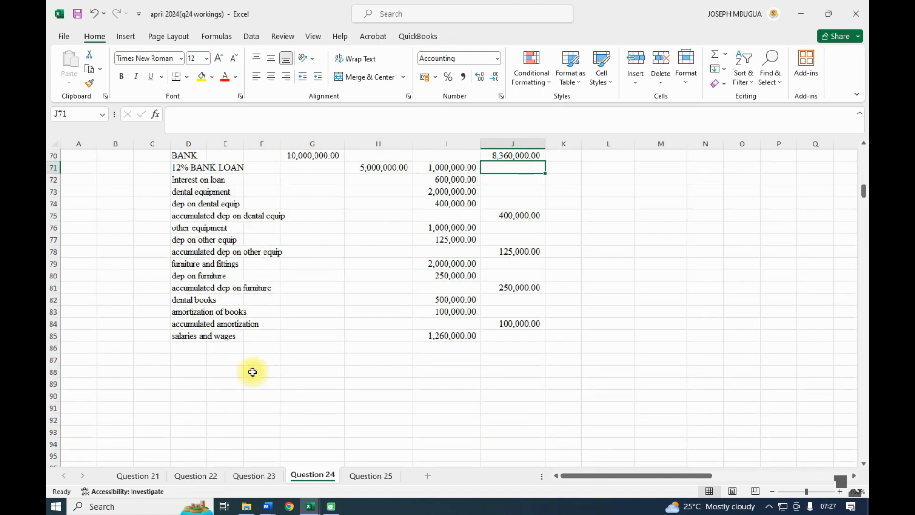
{"action": "left_click", "coordinate": [180, 349]}
{"action": "type", "text": "p"}
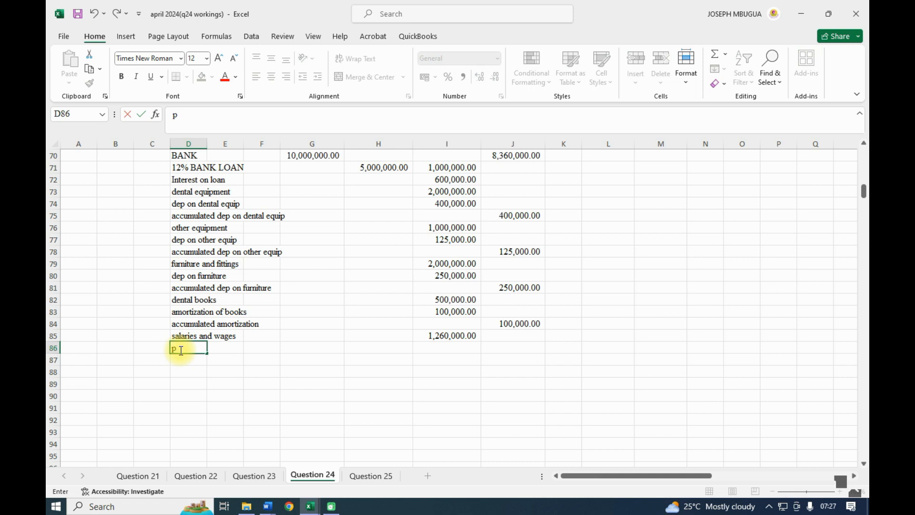
{"action": "type", "text": "rofess"}
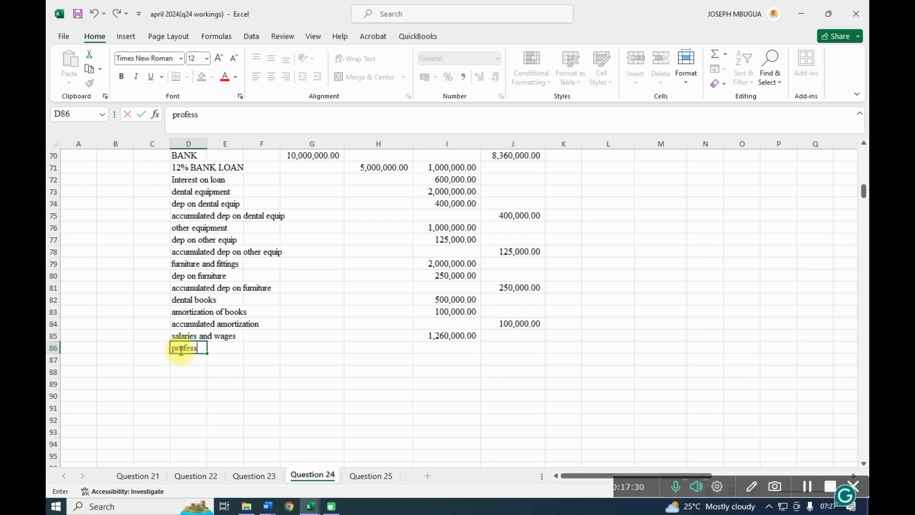
{"action": "type", "text": "ional fees and stipend"}
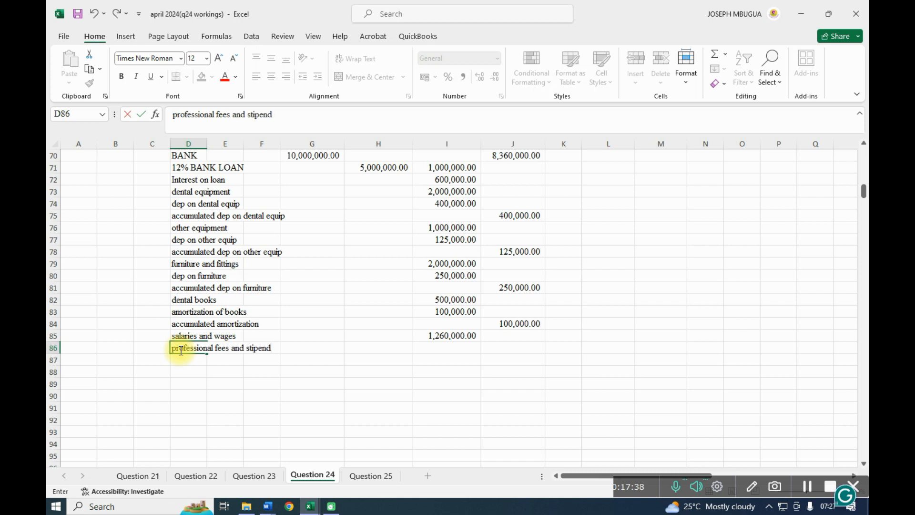
{"action": "left_click", "coordinate": [450, 347]}
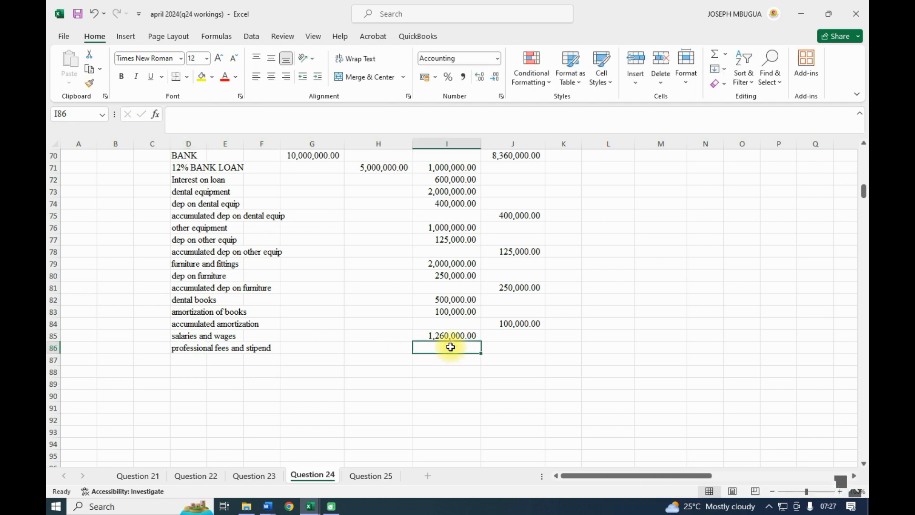
{"action": "type", "text": "2300000"}
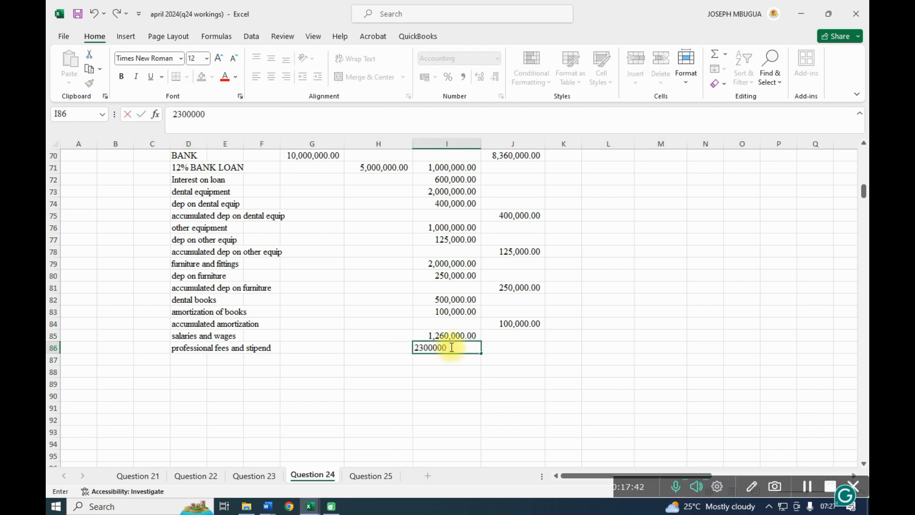
{"action": "left_click", "coordinate": [451, 372]}
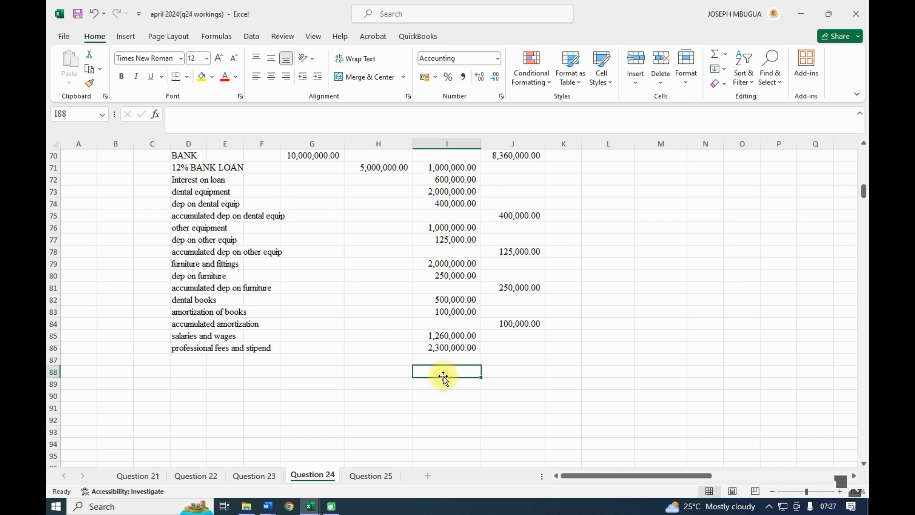
- Add the professional fees and stipend in I86 to the bank adjustments credit formula in J70
{"action": "scroll", "coordinate": [516, 176], "scroll_direction": "up", "scroll_amount": 1}
{"action": "left_click", "coordinate": [515, 191]}
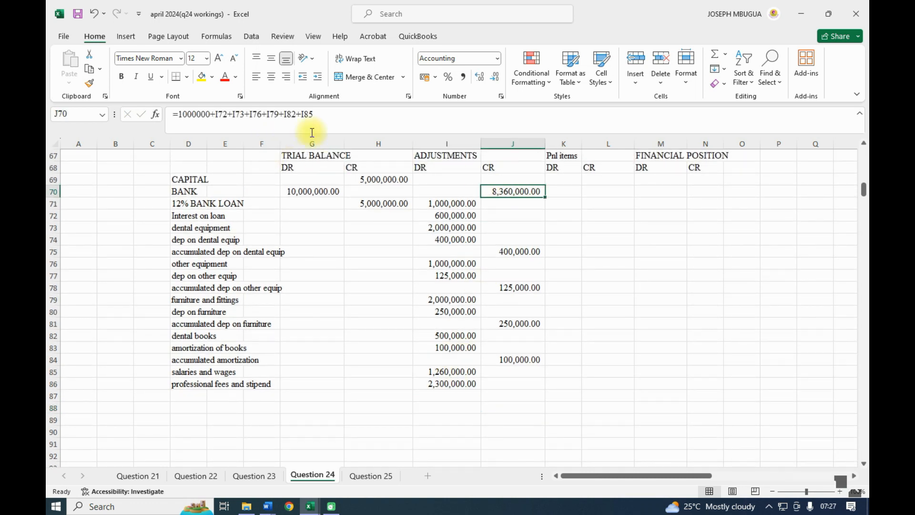
{"action": "left_click", "coordinate": [324, 113]}
{"action": "type", "text": "+"}
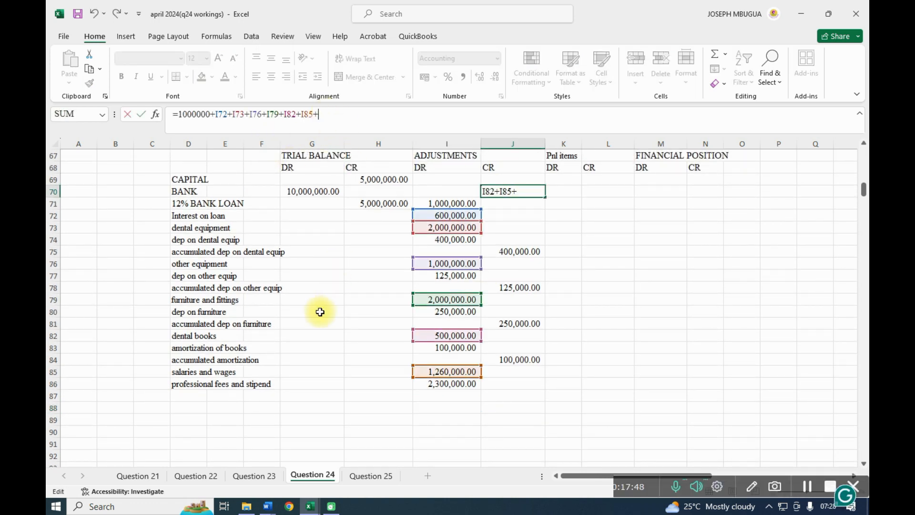
{"action": "left_click", "coordinate": [453, 385]}
{"action": "key", "text": "Return"}
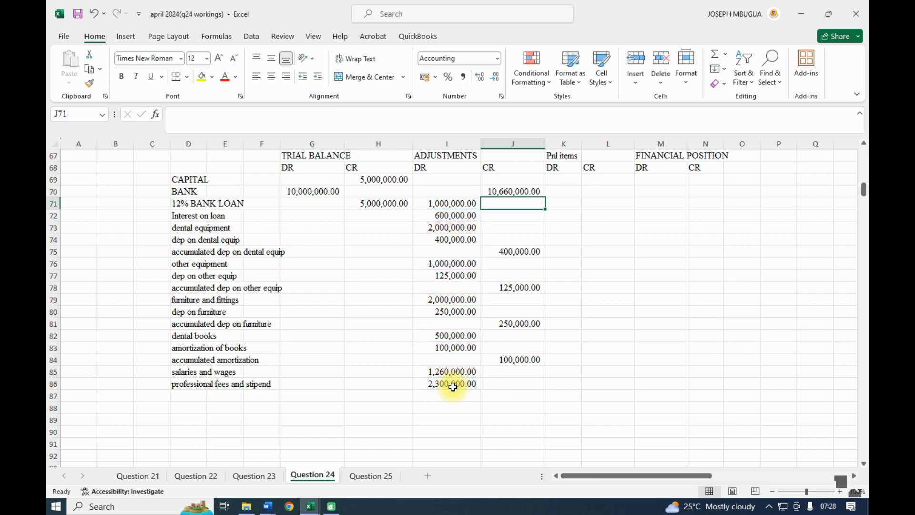
- Check note 6 on patient receipts, add the account label sales in D87 and enter 10,000,000 as its trial balance credit in H87
{"action": "scroll", "coordinate": [200, 423], "scroll_direction": "down", "scroll_amount": 4}
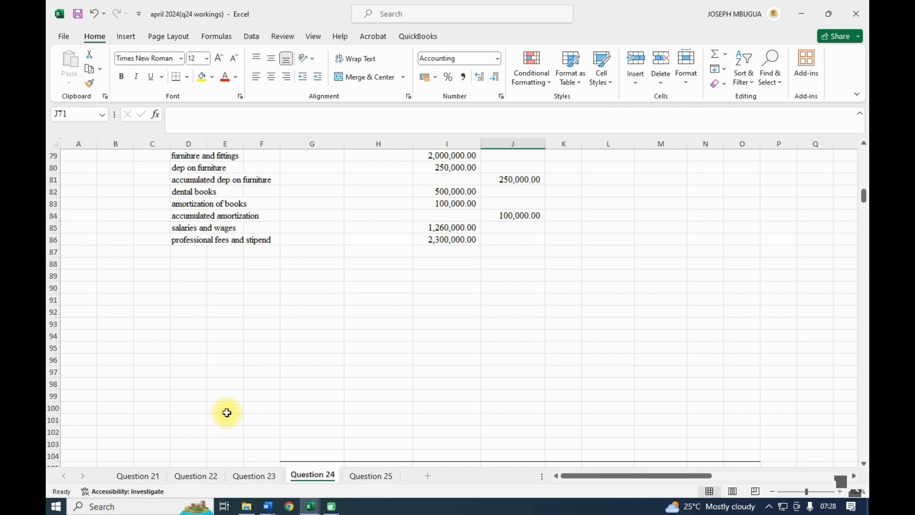
{"action": "scroll", "coordinate": [225, 410], "scroll_direction": "up", "scroll_amount": 15}
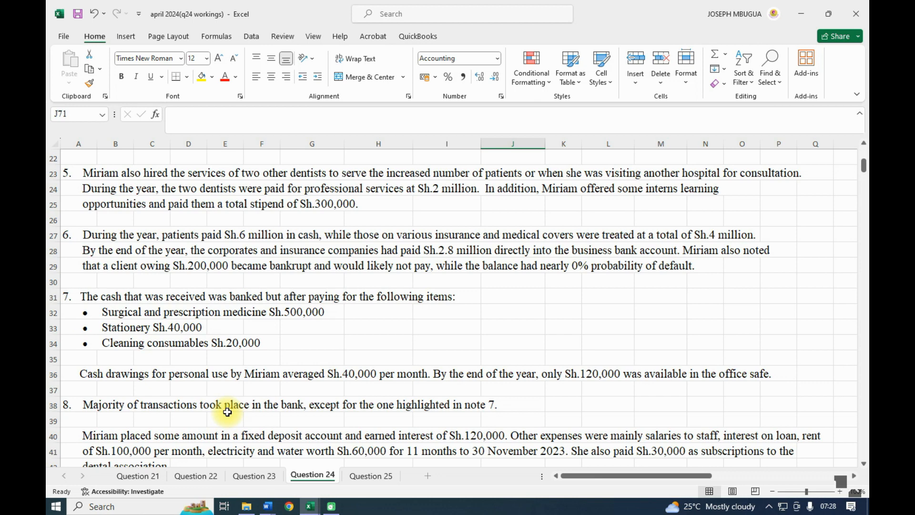
{"action": "scroll", "coordinate": [227, 411], "scroll_direction": "up", "scroll_amount": 1}
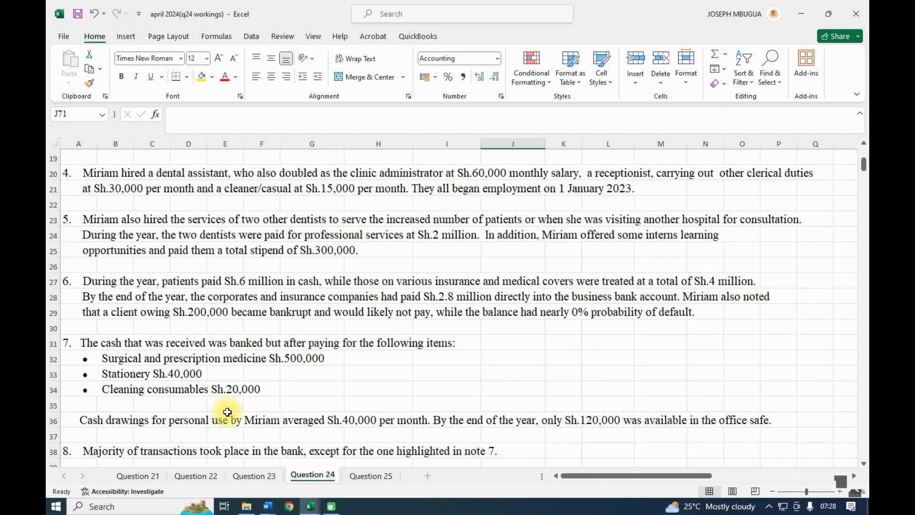
{"action": "scroll", "coordinate": [227, 412], "scroll_direction": "down", "scroll_amount": 2}
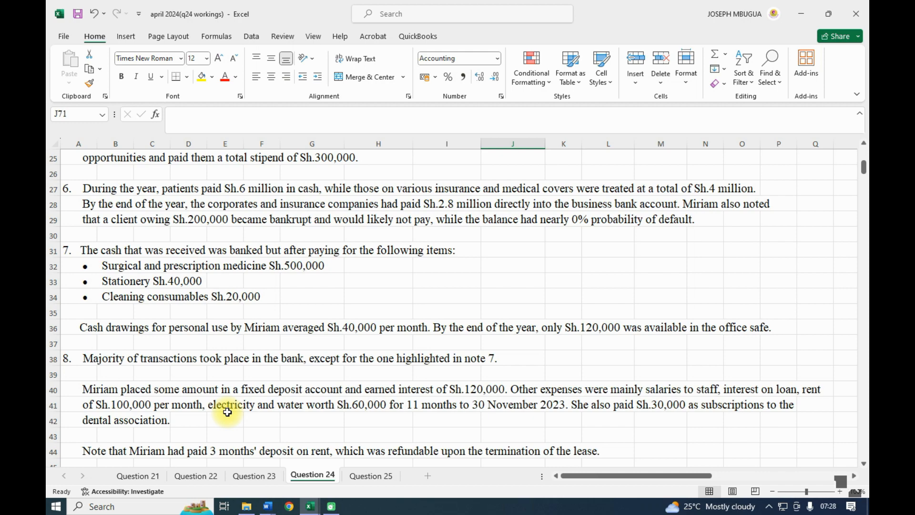
{"action": "scroll", "coordinate": [227, 411], "scroll_direction": "down", "scroll_amount": 16}
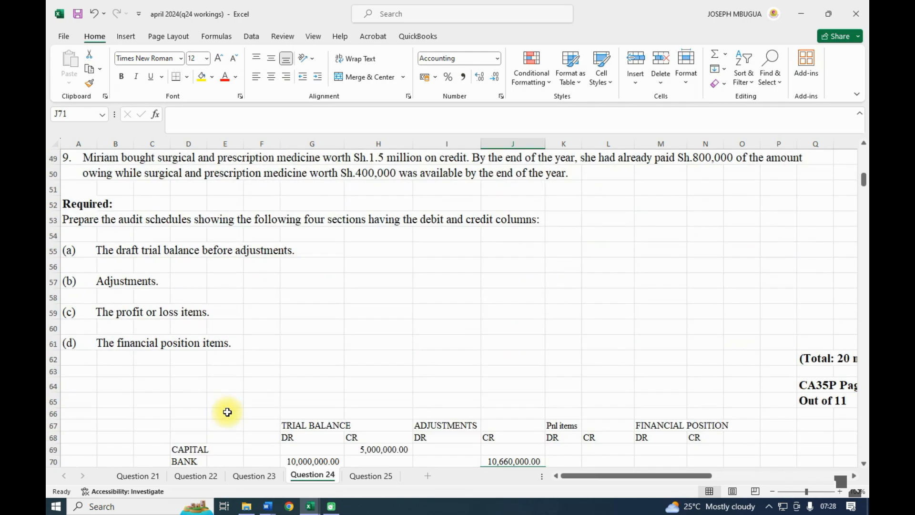
{"action": "left_click", "coordinate": [195, 325]}
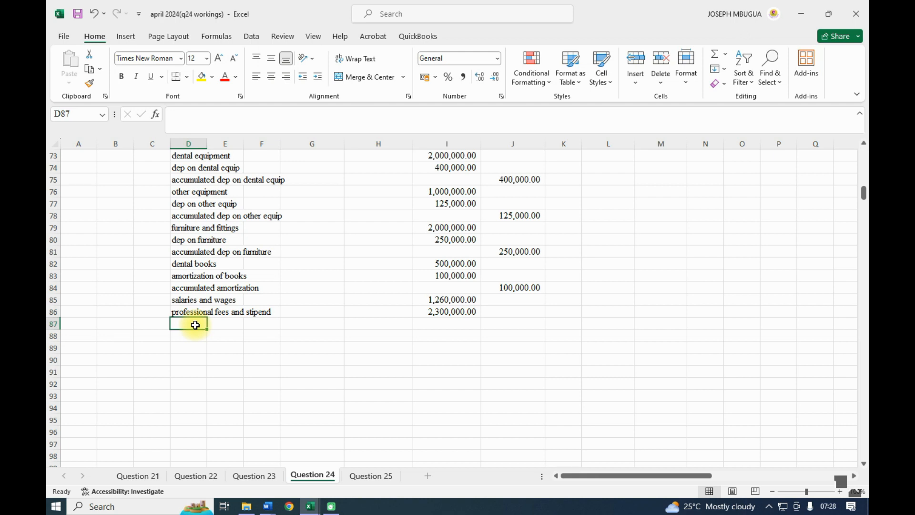
{"action": "type", "text": "sales"}
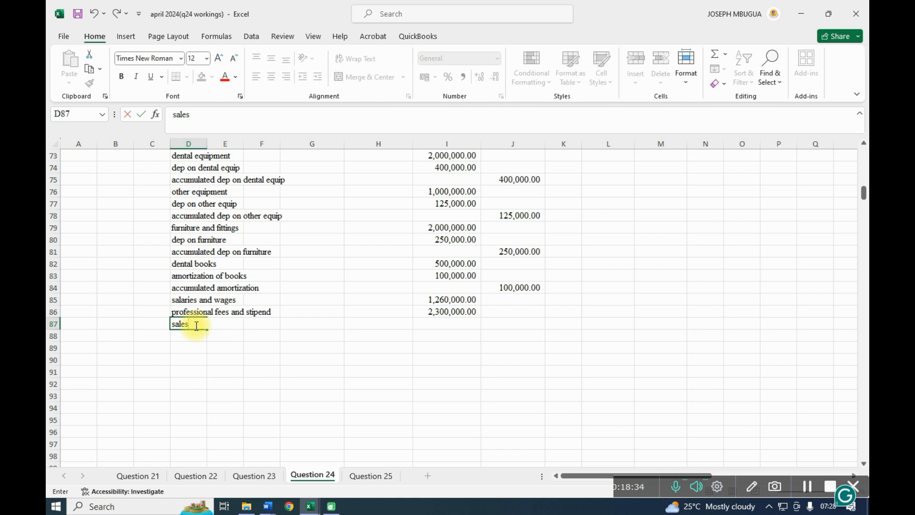
{"action": "left_click", "coordinate": [384, 324]}
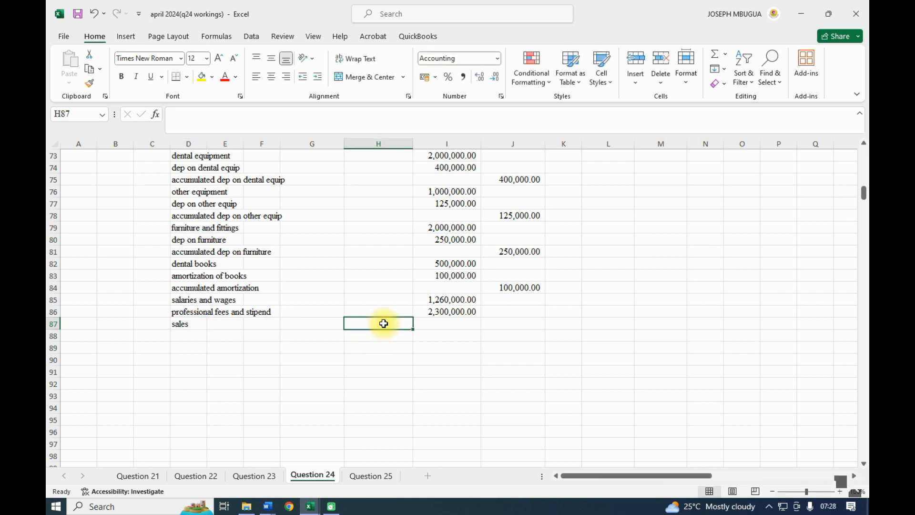
{"action": "type", "text": "100000"}
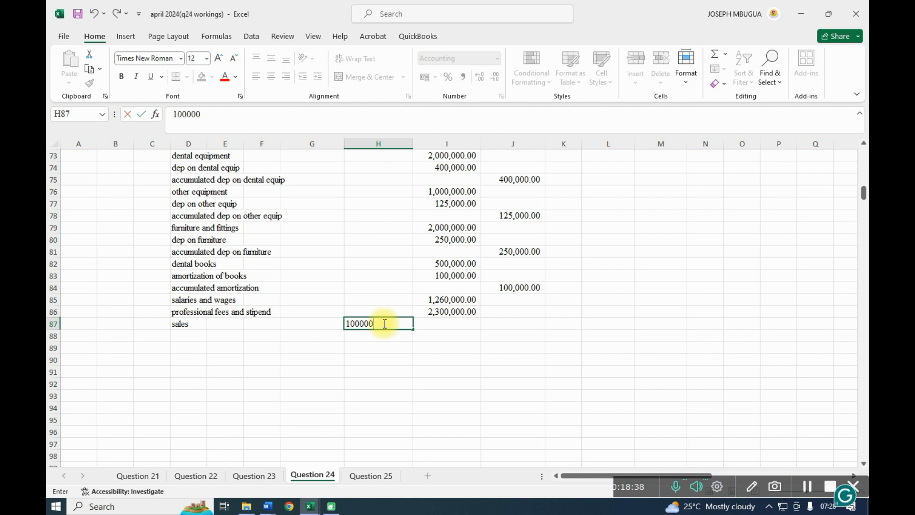
{"action": "type", "text": "00"}
{"action": "left_click", "coordinate": [384, 336]}
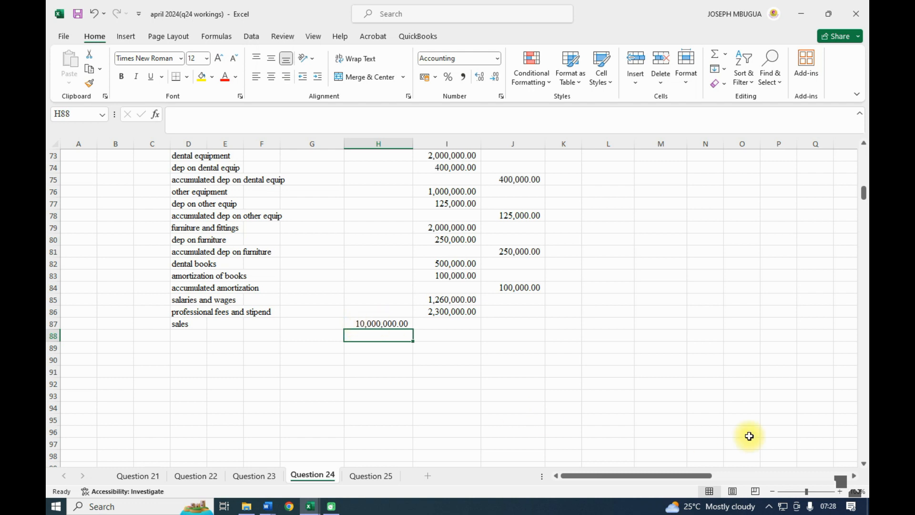
{"action": "left_click", "coordinate": [806, 485]}
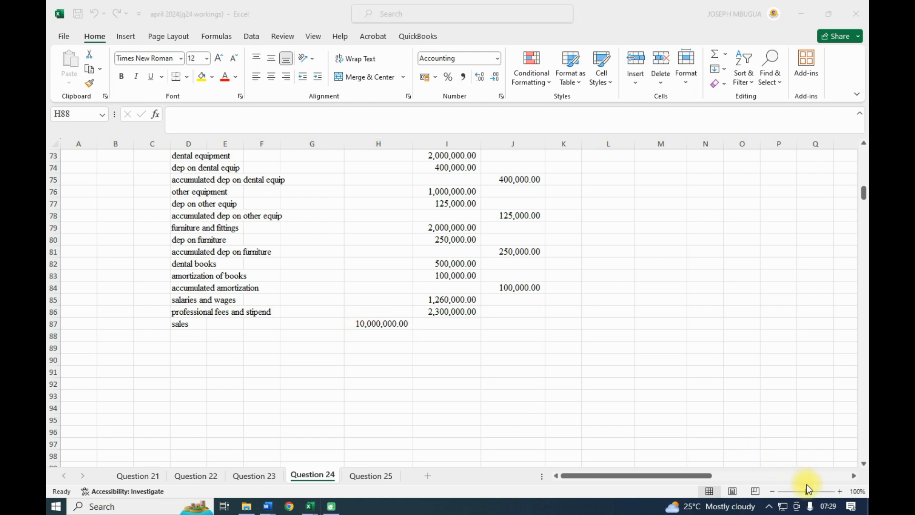
- Add the account label cash in D88 and enter 6,000,000 as its trial balance debit in G88
{"action": "left_click", "coordinate": [360, 335]}
{"action": "left_click", "coordinate": [193, 333]}
{"action": "type", "text": "cash"}
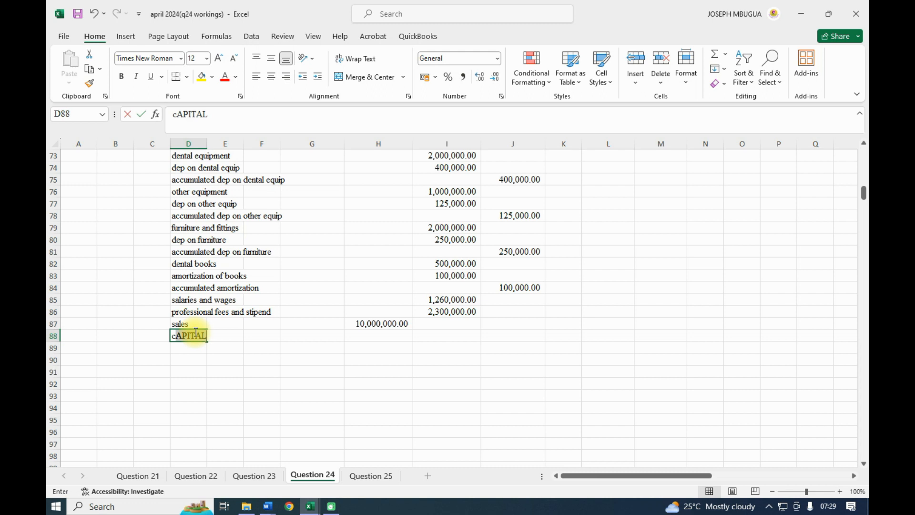
{"action": "left_click", "coordinate": [298, 335]}
{"action": "type", "text": "6000000"}
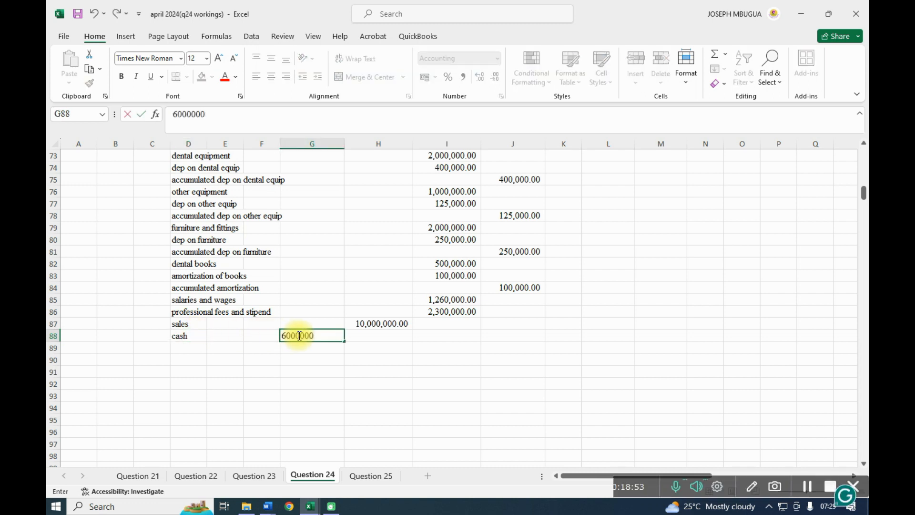
- Add the account label accounts receivables in D89 and enter 4,000,000 as its trial balance debit in G89
{"action": "left_click", "coordinate": [183, 345]}
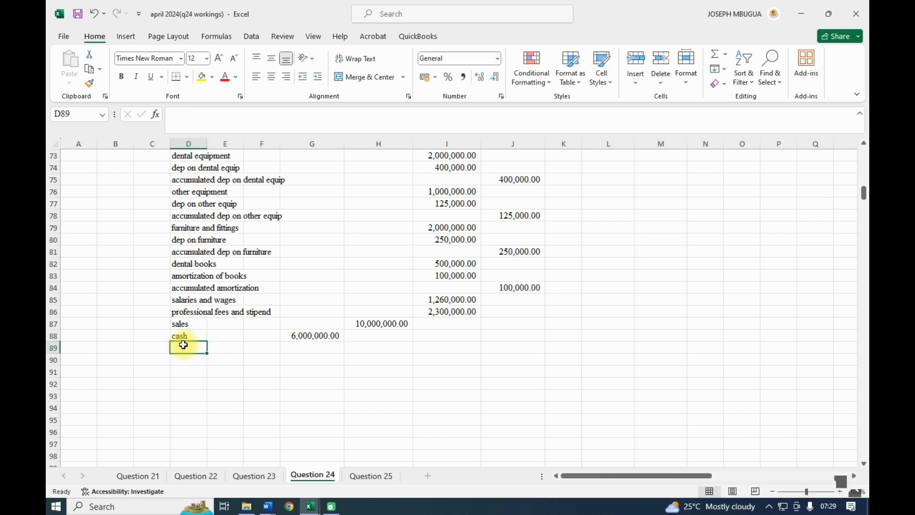
{"action": "type", "text": "acc"}
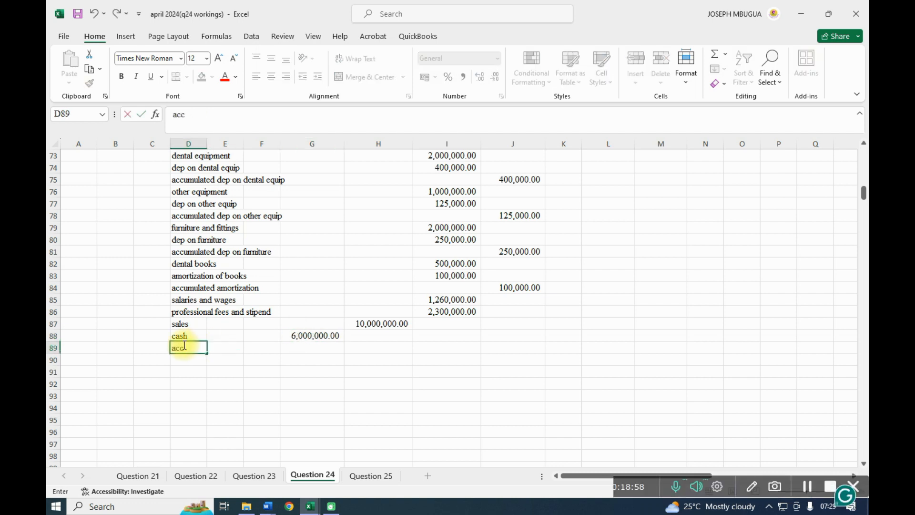
{"action": "type", "text": "ounts receivables"}
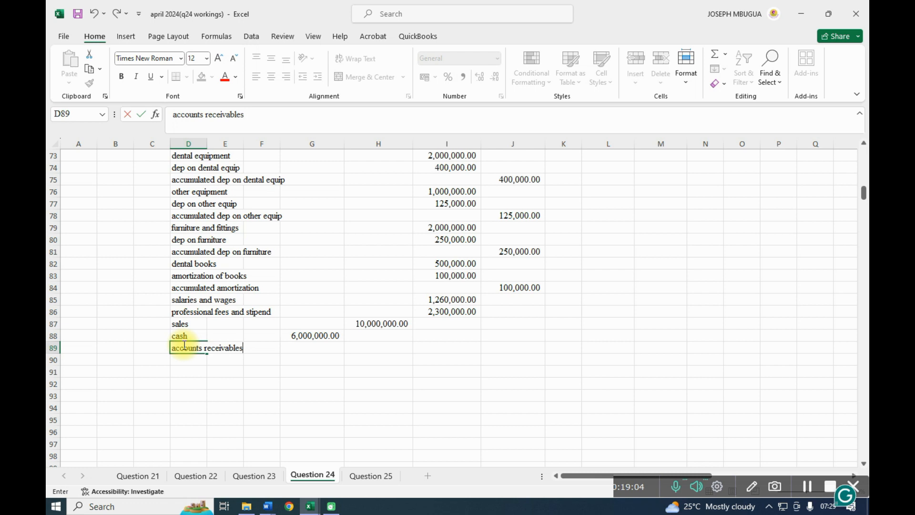
{"action": "left_click", "coordinate": [311, 346]}
{"action": "type", "text": "4"}
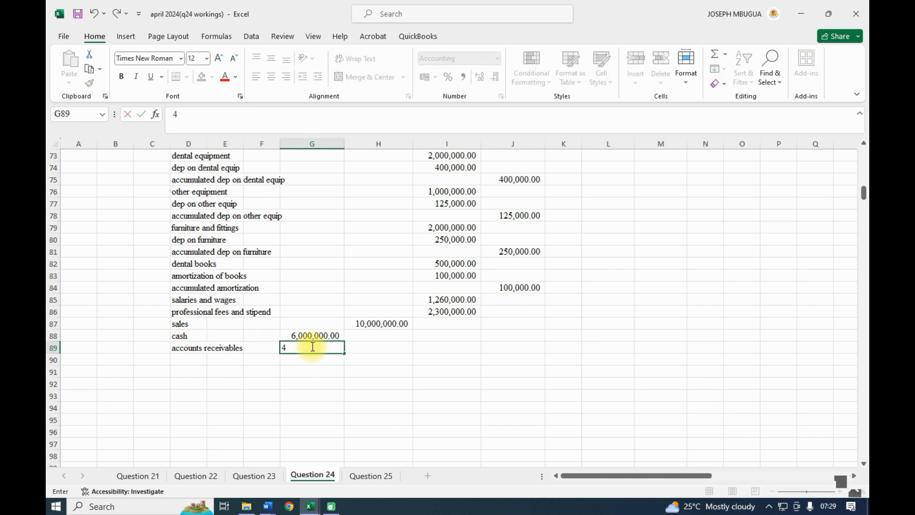
{"action": "type", "text": ",000,0000000"}
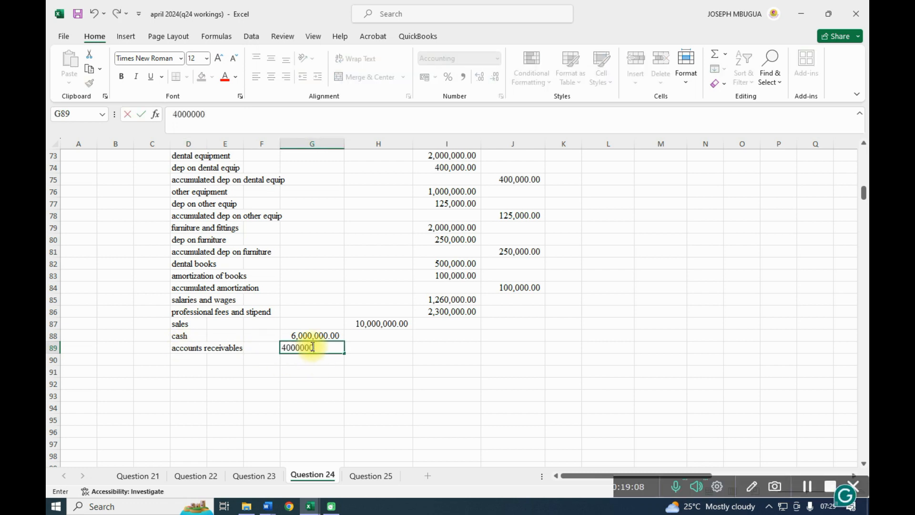
{"action": "left_click", "coordinate": [335, 379]}
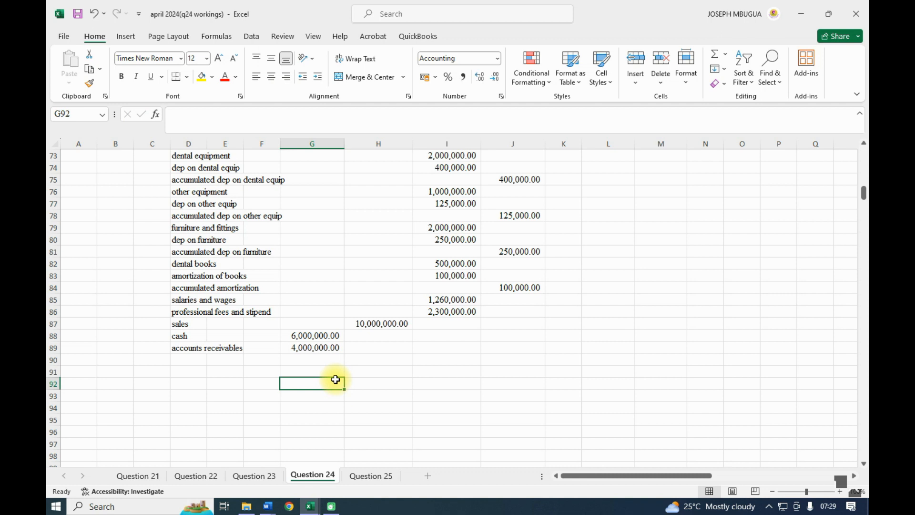
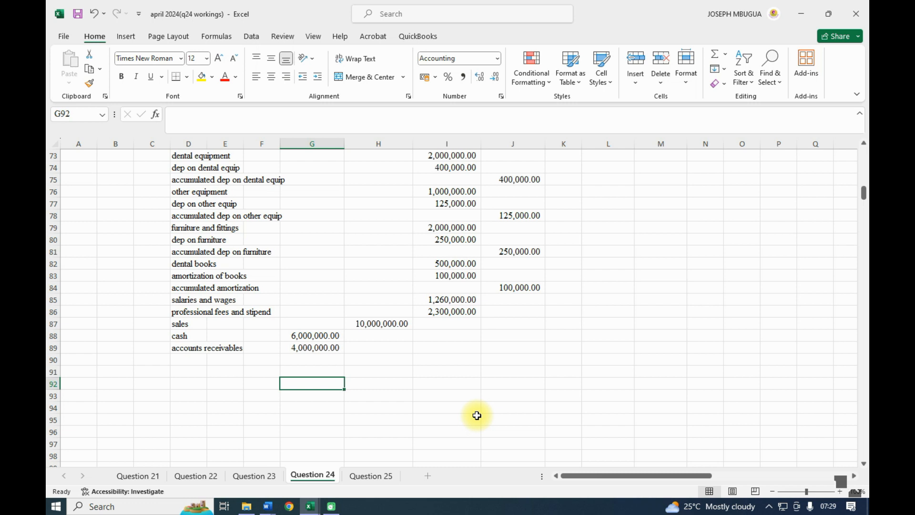
- Check note 6 on insurance payments and enter 2,800,000 as the accounts receivables adjustments credit in J89
{"action": "scroll", "coordinate": [476, 416], "scroll_direction": "up", "scroll_amount": 2}
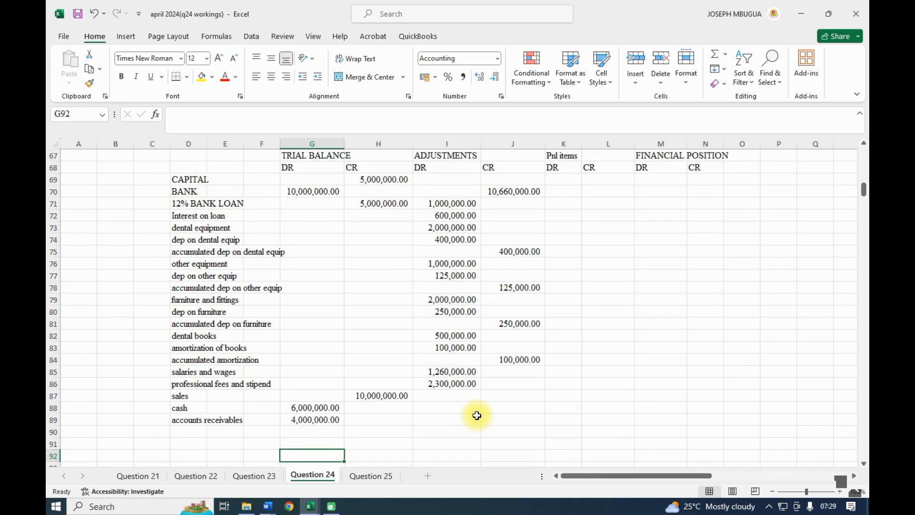
{"action": "scroll", "coordinate": [477, 415], "scroll_direction": "down", "scroll_amount": 1}
{"action": "scroll", "coordinate": [476, 415], "scroll_direction": "down", "scroll_amount": 1}
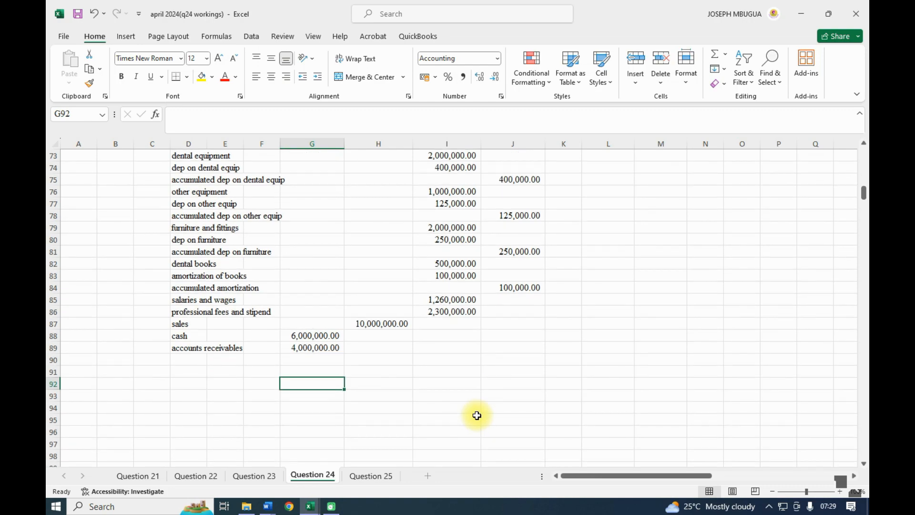
{"action": "scroll", "coordinate": [476, 416], "scroll_direction": "up", "scroll_amount": 14}
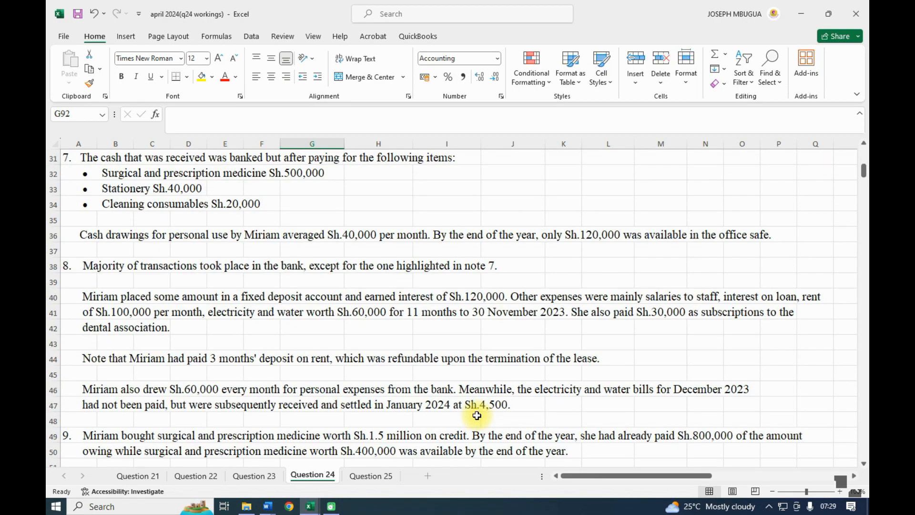
{"action": "scroll", "coordinate": [477, 416], "scroll_direction": "up", "scroll_amount": 3}
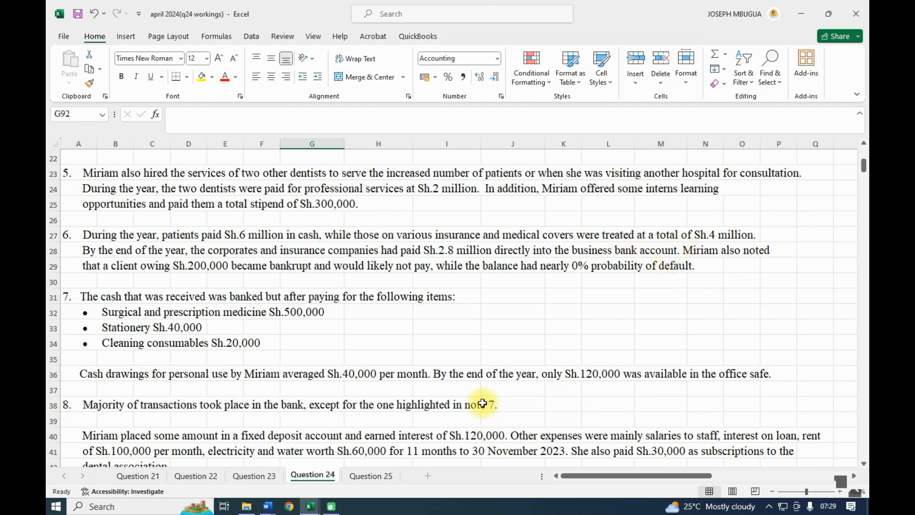
{"action": "scroll", "coordinate": [483, 403], "scroll_direction": "down", "scroll_amount": 16}
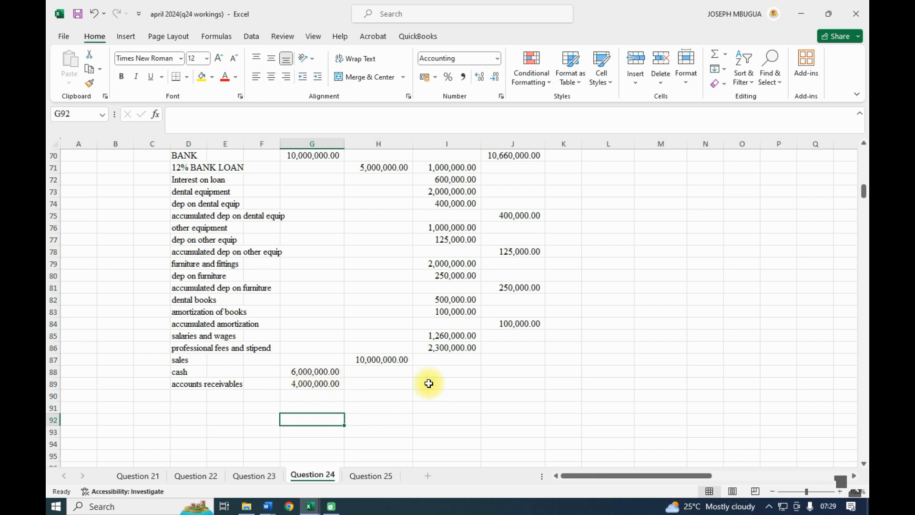
{"action": "left_click", "coordinate": [508, 382]}
{"action": "type", "text": "2"}
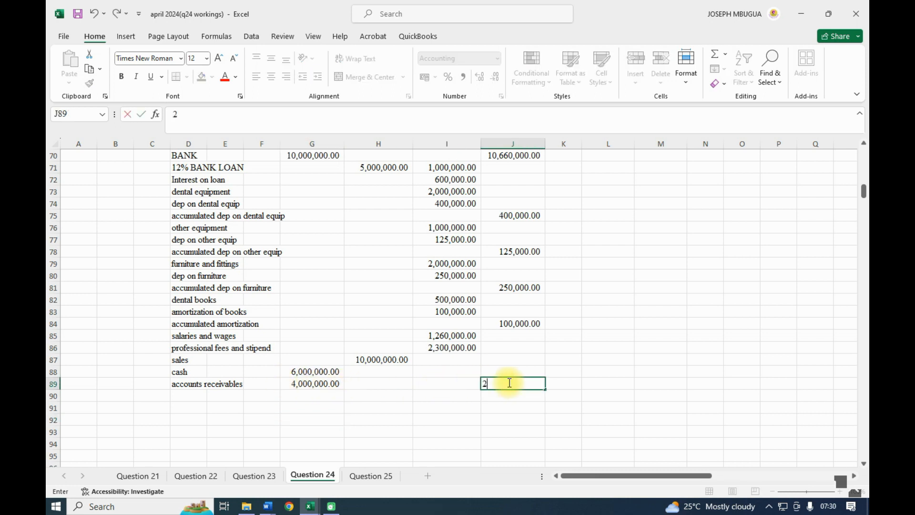
{"action": "type", "text": "800000"}
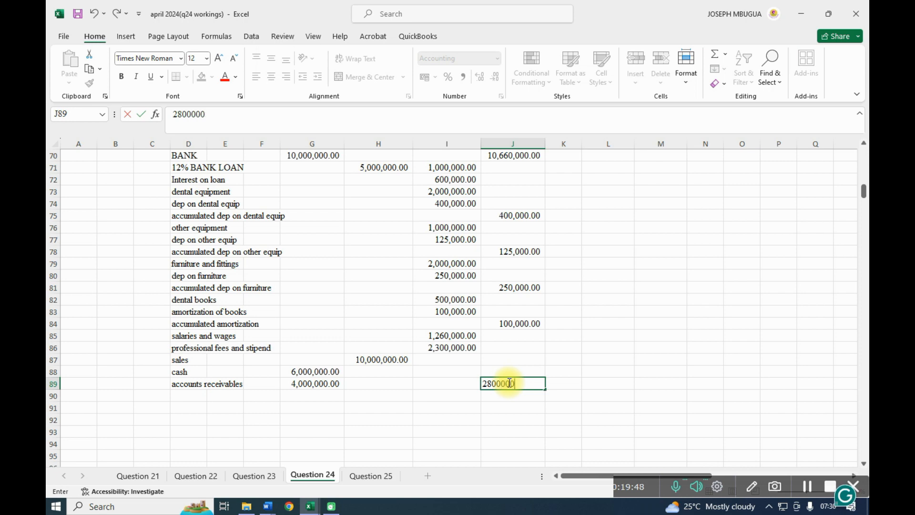
{"action": "left_click", "coordinate": [512, 405]}
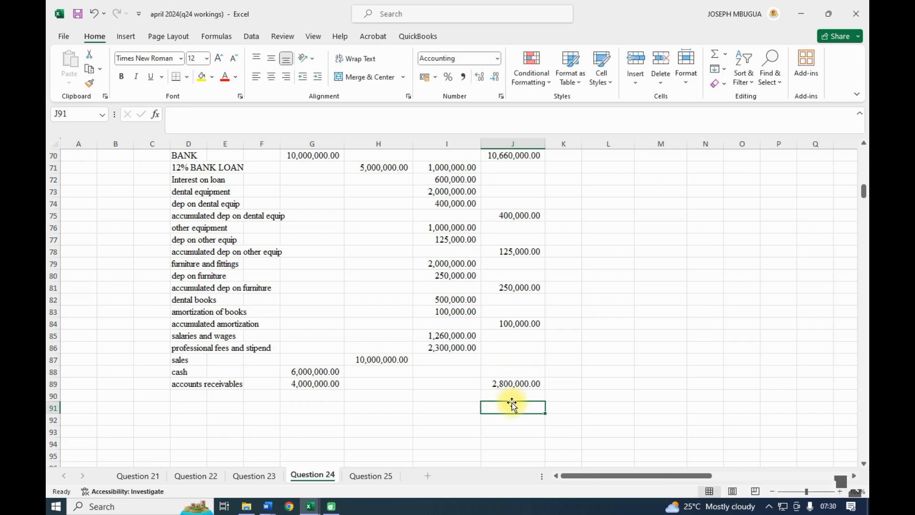
- Enter the formula =2800000 as the bank adjustments debit in I70
{"action": "scroll", "coordinate": [512, 405], "scroll_direction": "up", "scroll_amount": 2}
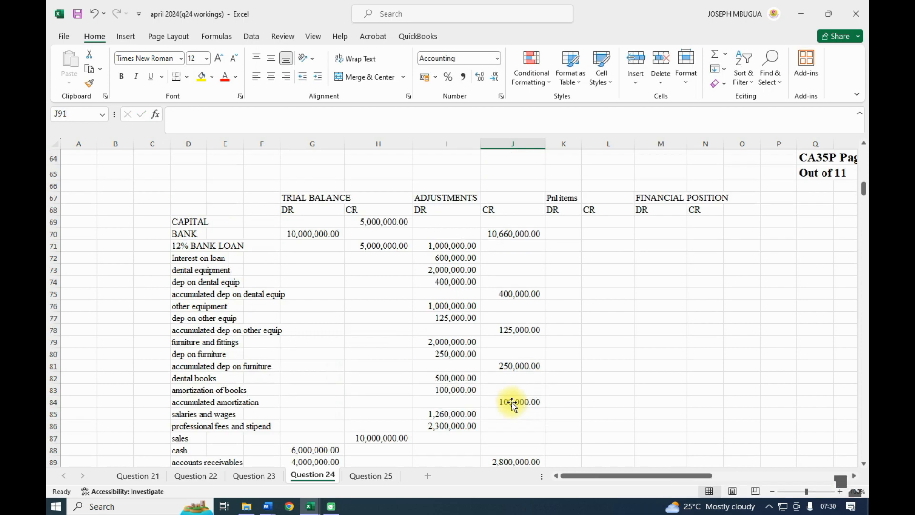
{"action": "left_click", "coordinate": [433, 236]}
{"action": "type", "text": "2800"}
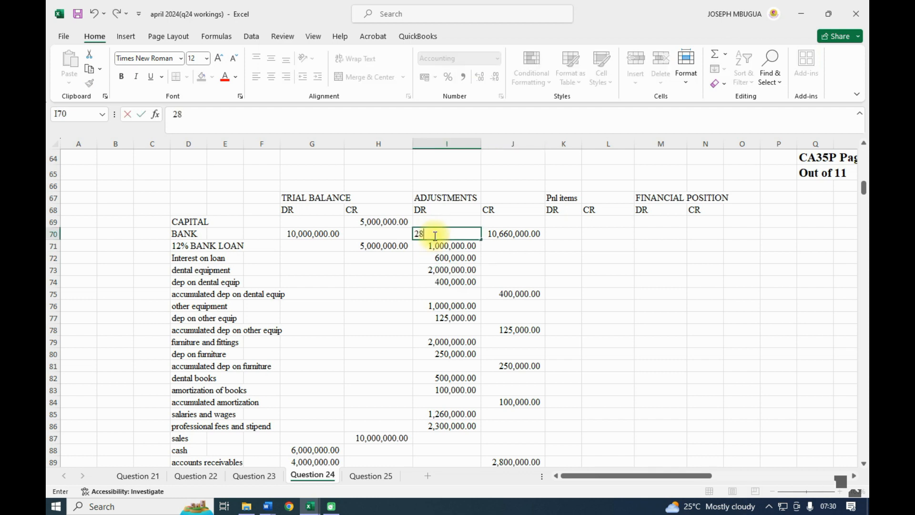
{"action": "type", "text": "000"}
{"action": "left_click", "coordinate": [806, 486]}
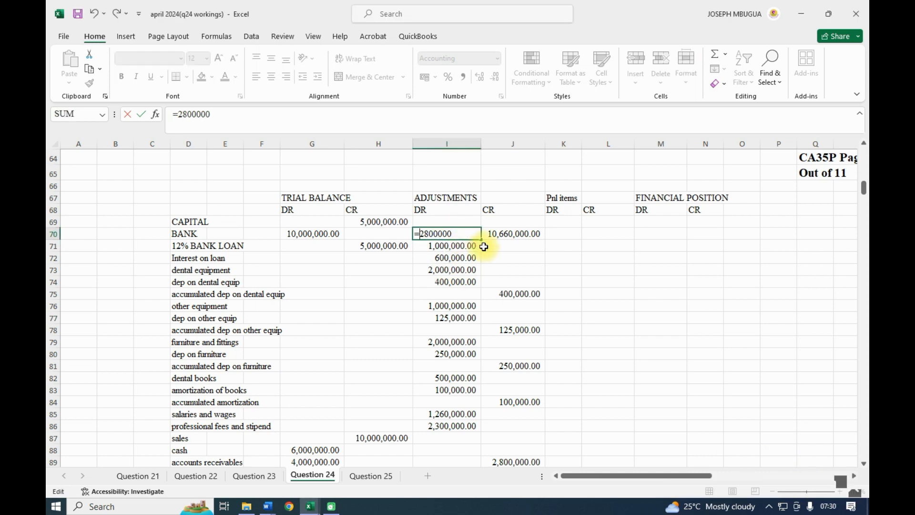
{"action": "key", "text": "Return"}
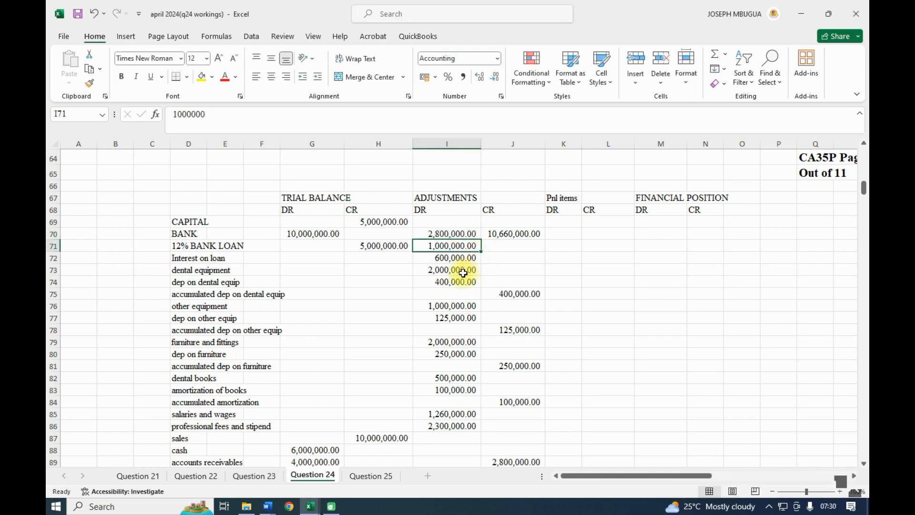
- Check note 6 on the bankrupt client, add the account label bad debts in D90 and enter 200,000 as its adjustments debit in I90
{"action": "scroll", "coordinate": [516, 359], "scroll_direction": "down", "scroll_amount": 4}
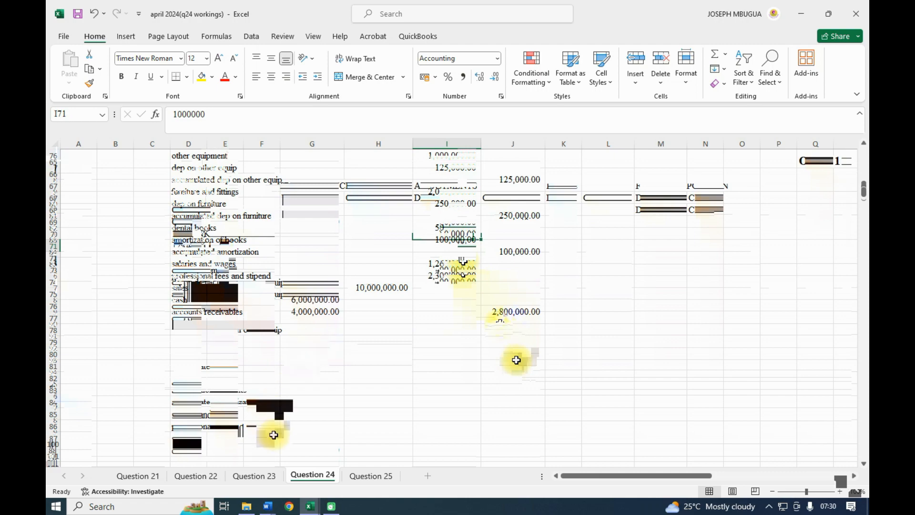
{"action": "scroll", "coordinate": [321, 426], "scroll_direction": "up", "scroll_amount": 8}
{"action": "scroll", "coordinate": [321, 426], "scroll_direction": "up", "scroll_amount": 10}
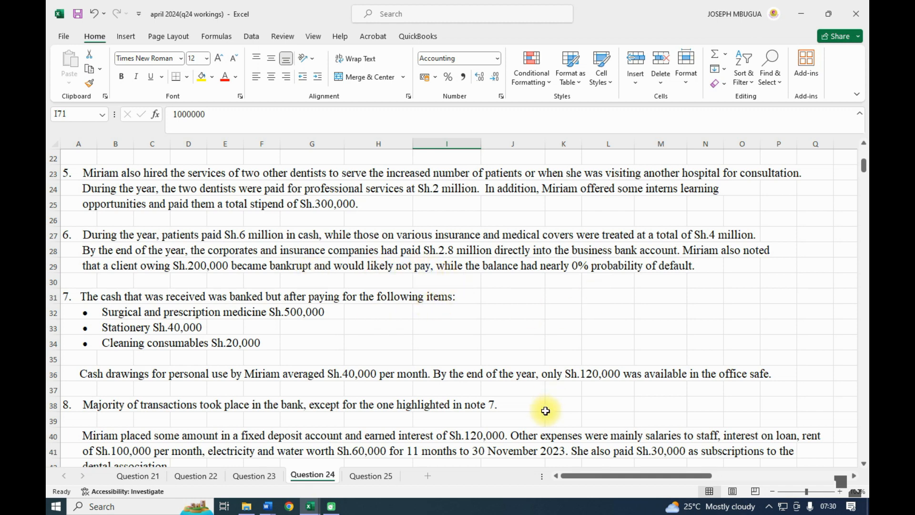
{"action": "scroll", "coordinate": [545, 410], "scroll_direction": "down", "scroll_amount": 4}
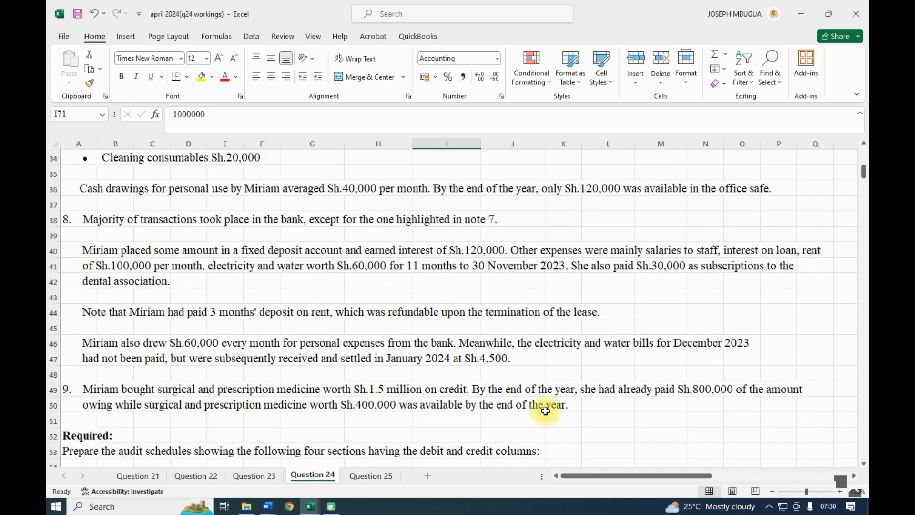
{"action": "scroll", "coordinate": [545, 411], "scroll_direction": "down", "scroll_amount": 15}
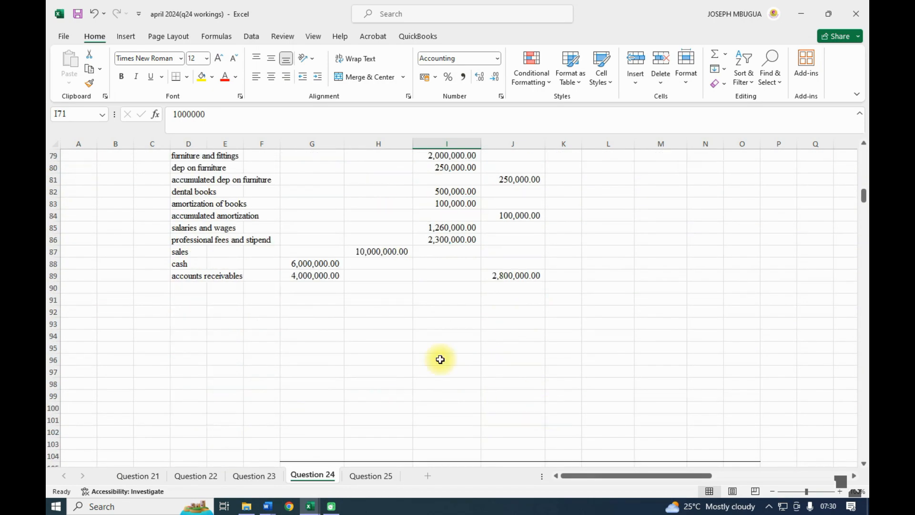
{"action": "left_click", "coordinate": [184, 290]}
{"action": "type", "text": "bad"}
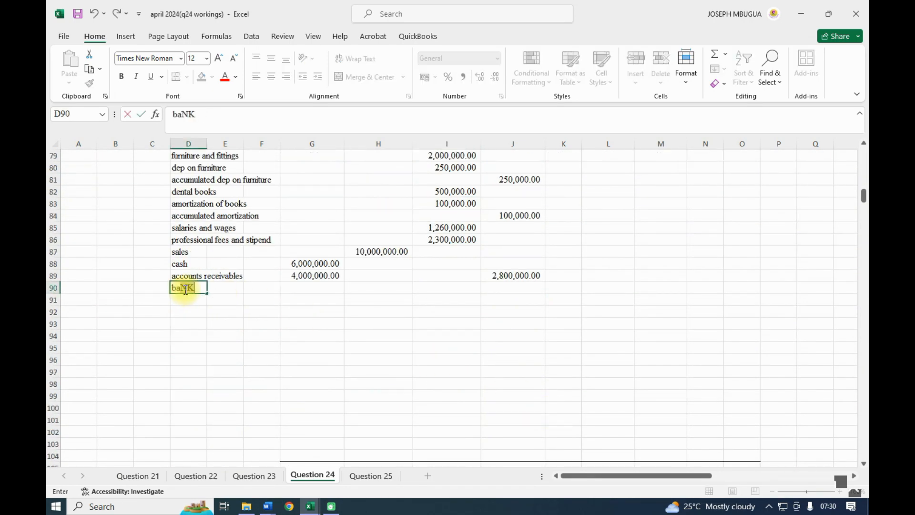
{"action": "type", "text": " debt"}
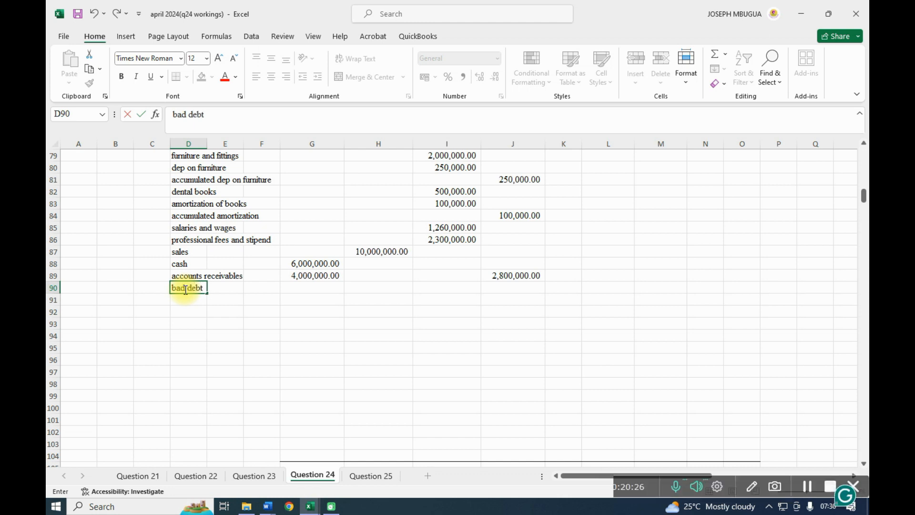
{"action": "type", "text": "s"}
{"action": "left_click", "coordinate": [420, 287]}
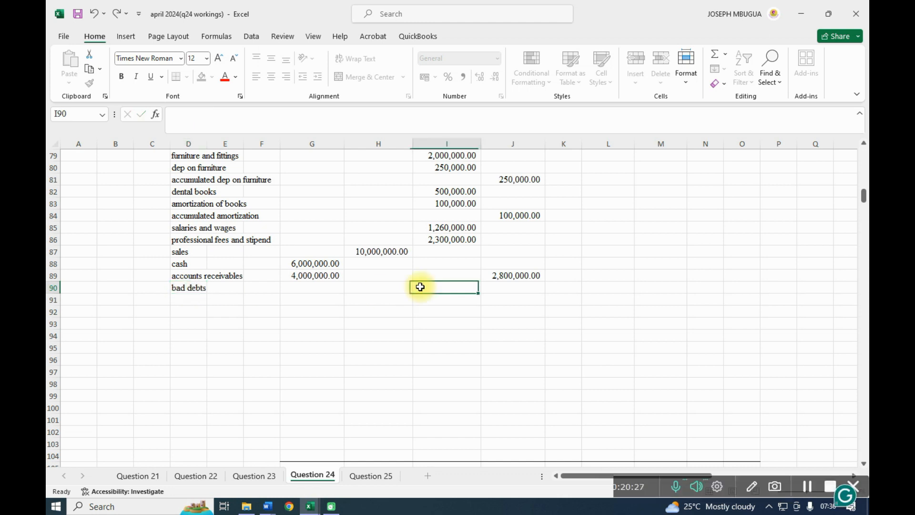
{"action": "type", "text": "00"}
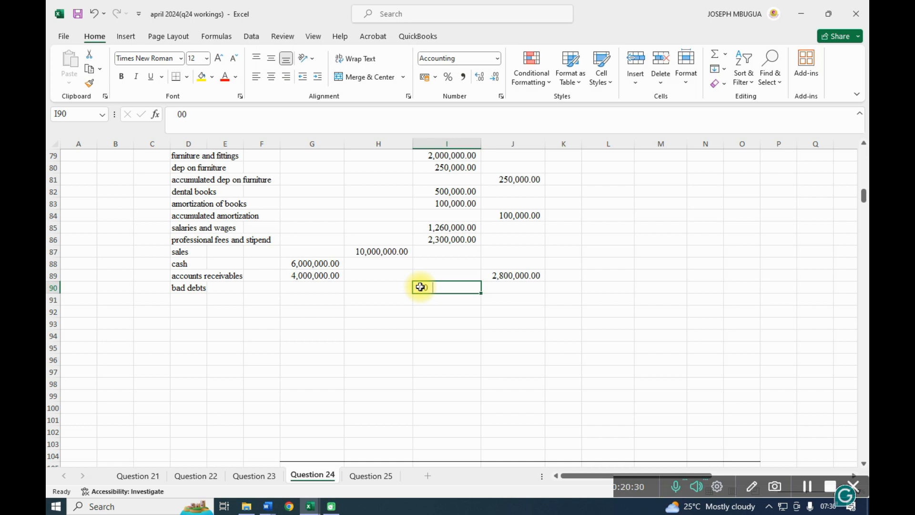
{"action": "left_click", "coordinate": [455, 319]}
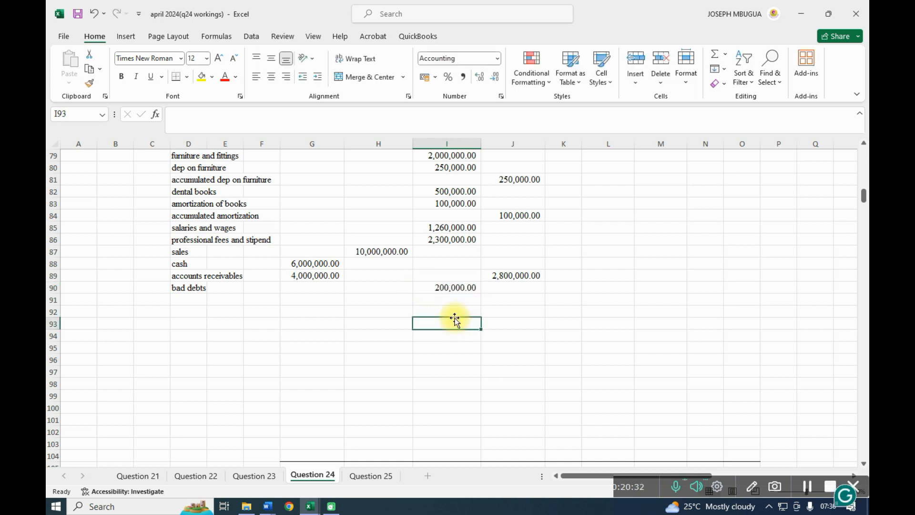
- Turn the accounts receivables adjustments credit in J89 into the formula =2800000+I90 to include the bad debts
{"action": "left_click", "coordinate": [518, 274]}
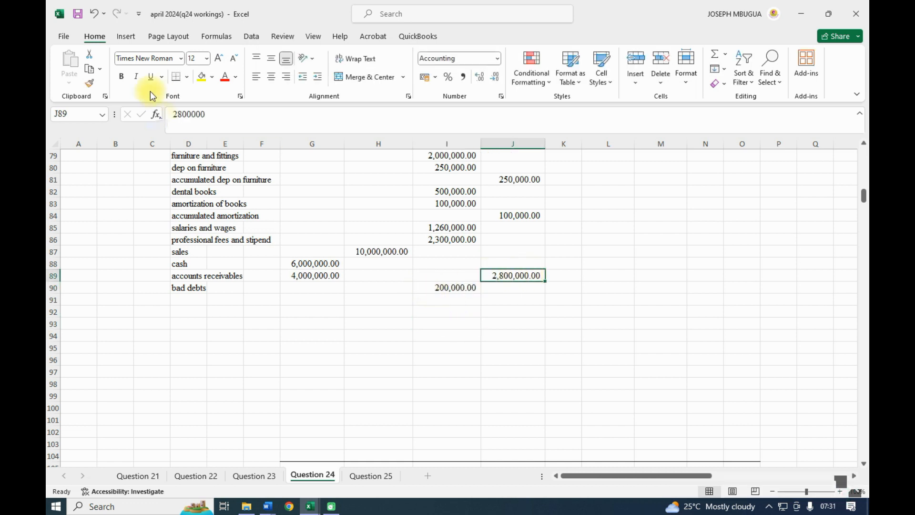
{"action": "left_click", "coordinate": [173, 114]}
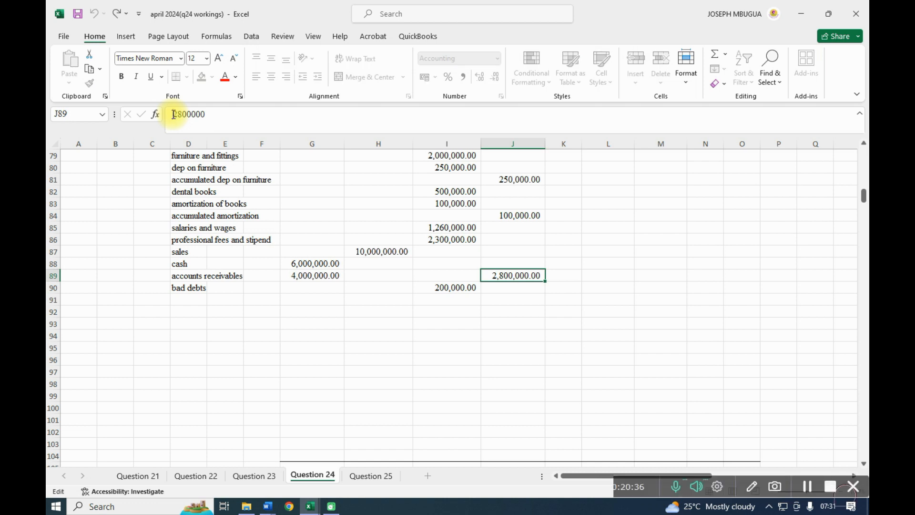
{"action": "type", "text": "="}
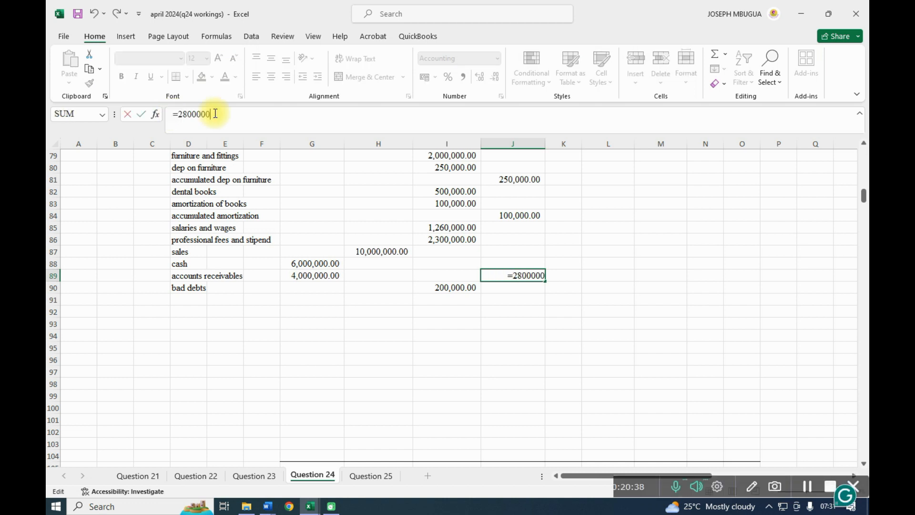
{"action": "type", "text": "+"}
{"action": "left_click", "coordinate": [452, 292]}
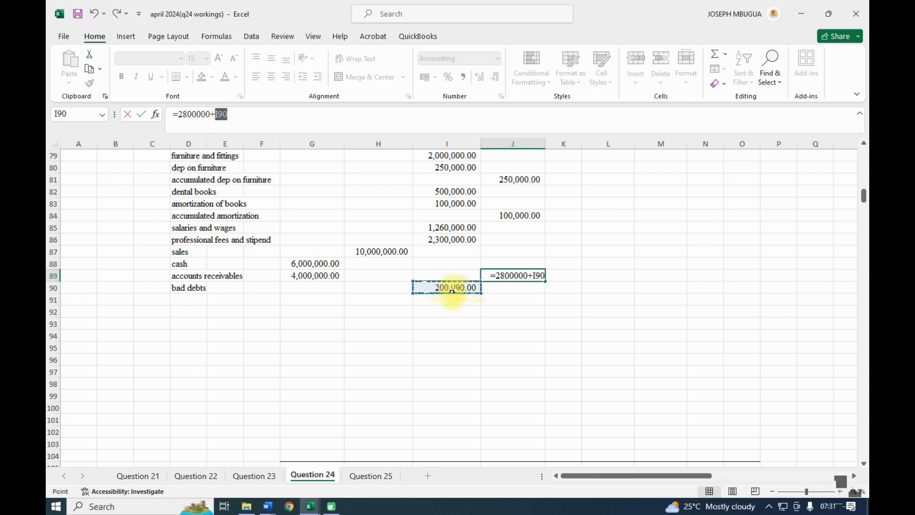
{"action": "key", "text": "Return"}
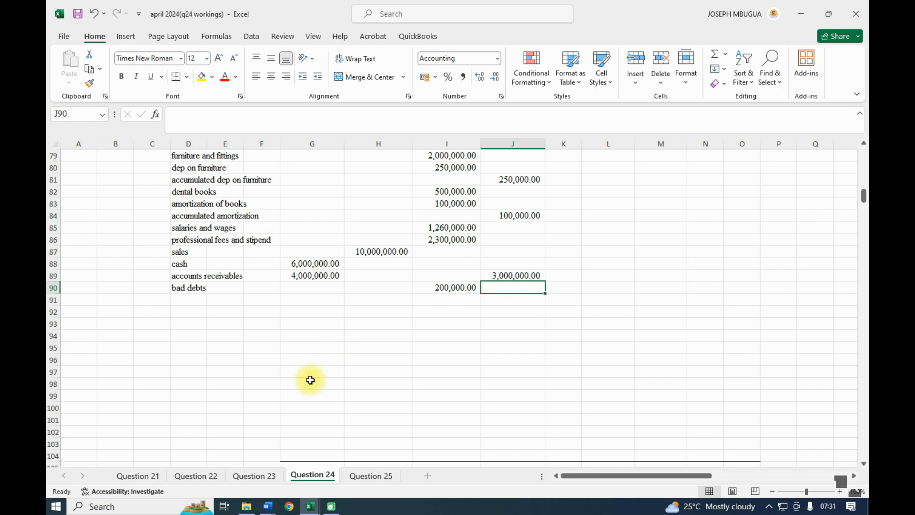
- Check note 7 on the items paid from cash and add the account label surgical and prescription medicine in D91
{"action": "scroll", "coordinate": [310, 378], "scroll_direction": "up", "scroll_amount": 15}
{"action": "scroll", "coordinate": [309, 379], "scroll_direction": "up", "scroll_amount": 1}
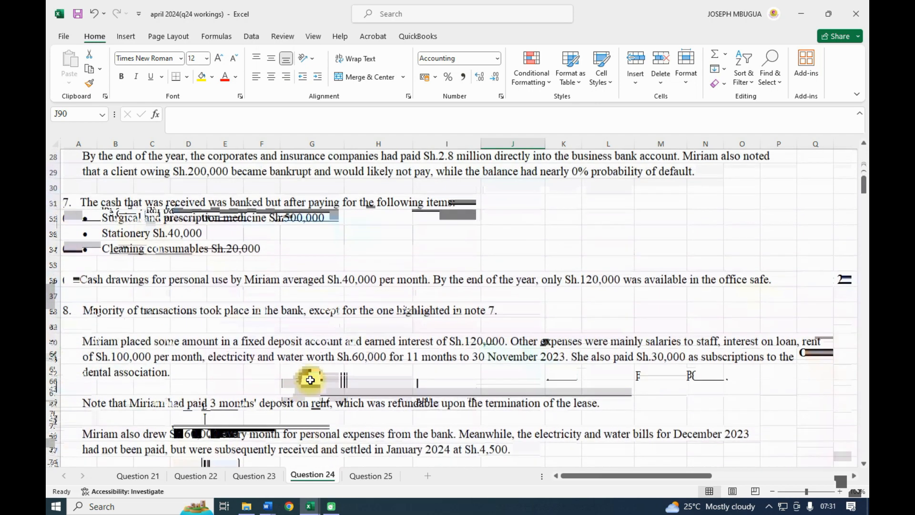
{"action": "scroll", "coordinate": [310, 379], "scroll_direction": "up", "scroll_amount": 2}
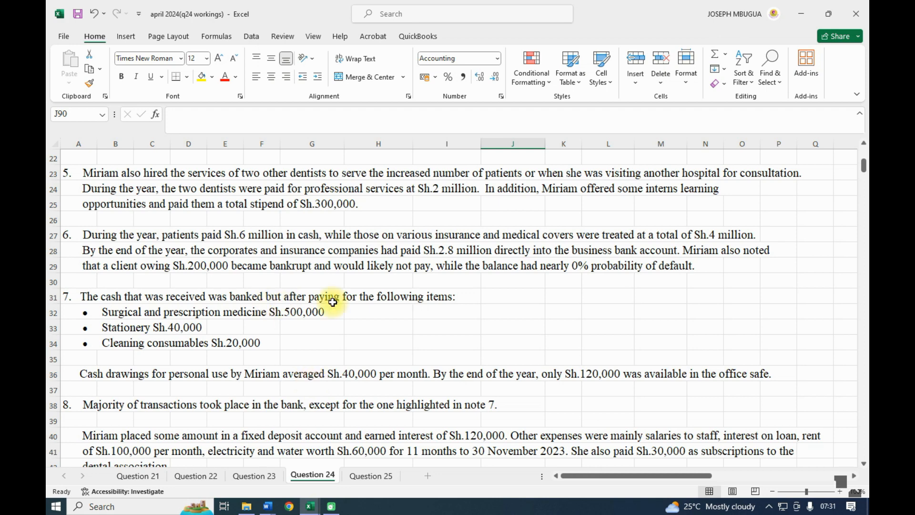
{"action": "scroll", "coordinate": [420, 307], "scroll_direction": "down", "scroll_amount": 2}
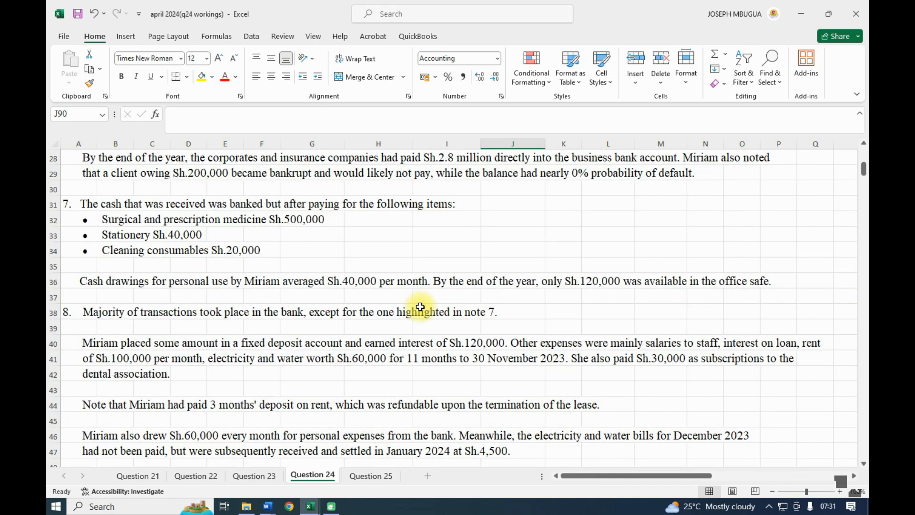
{"action": "scroll", "coordinate": [420, 306], "scroll_direction": "down", "scroll_amount": 16}
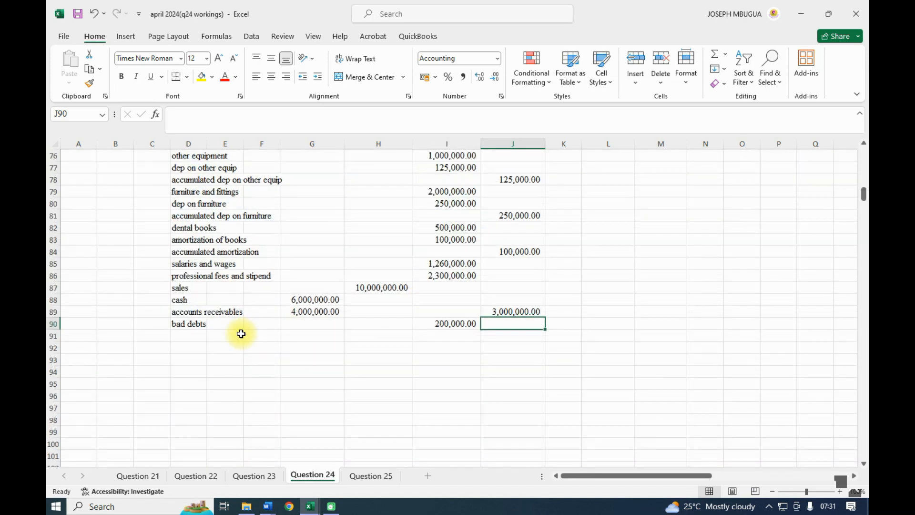
{"action": "left_click", "coordinate": [186, 338]}
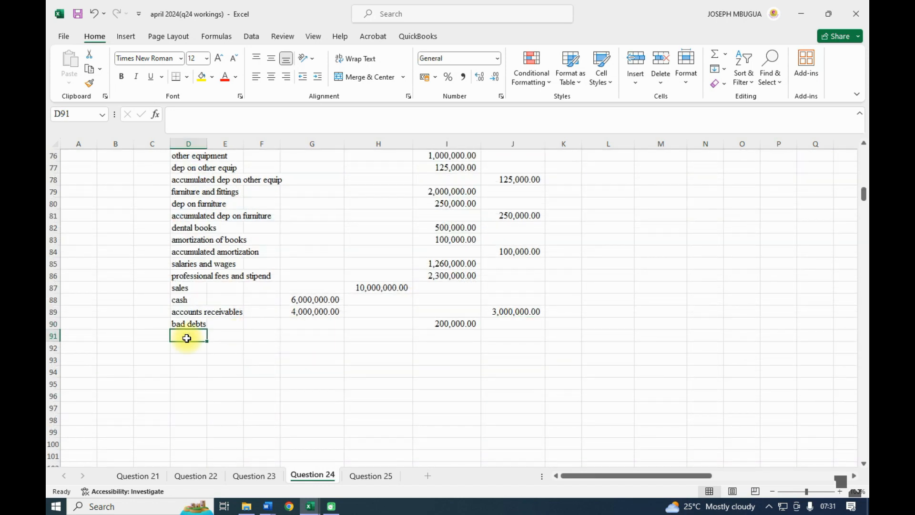
{"action": "type", "text": "surg"}
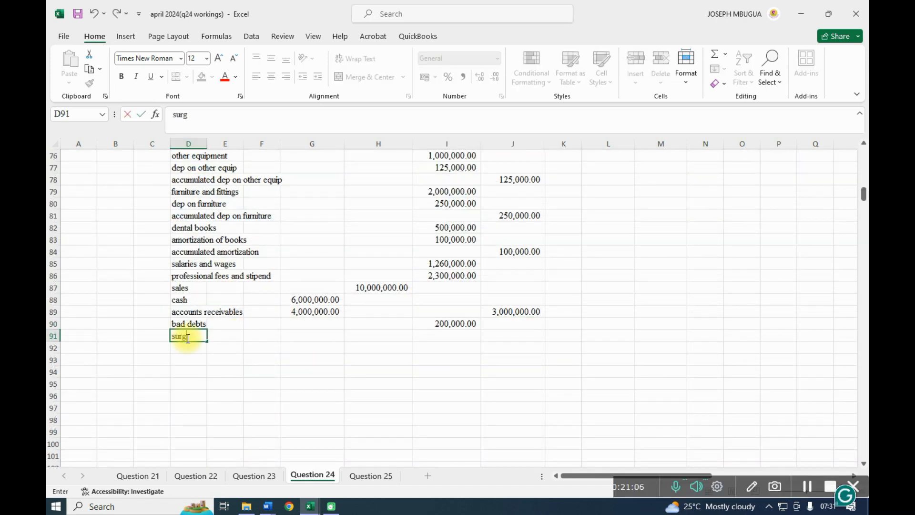
{"action": "type", "text": "ical ind pres"}
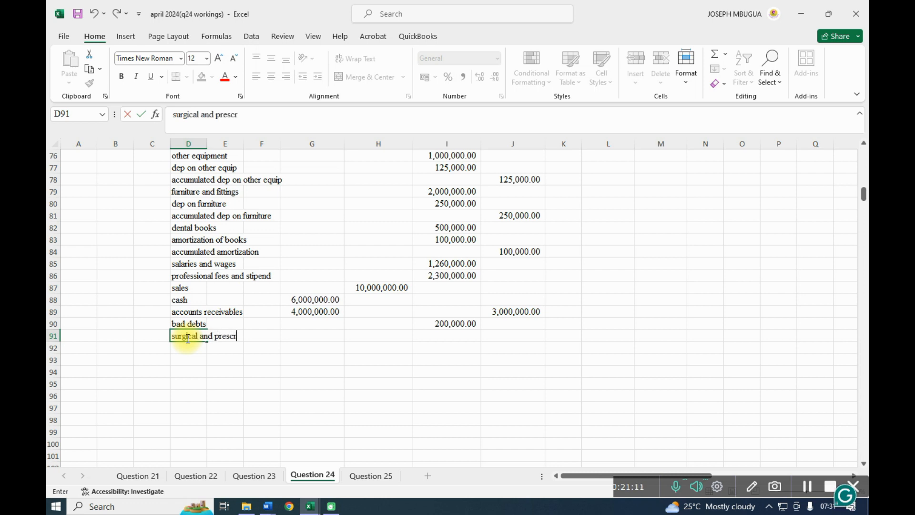
{"action": "type", "text": "cription medicine"}
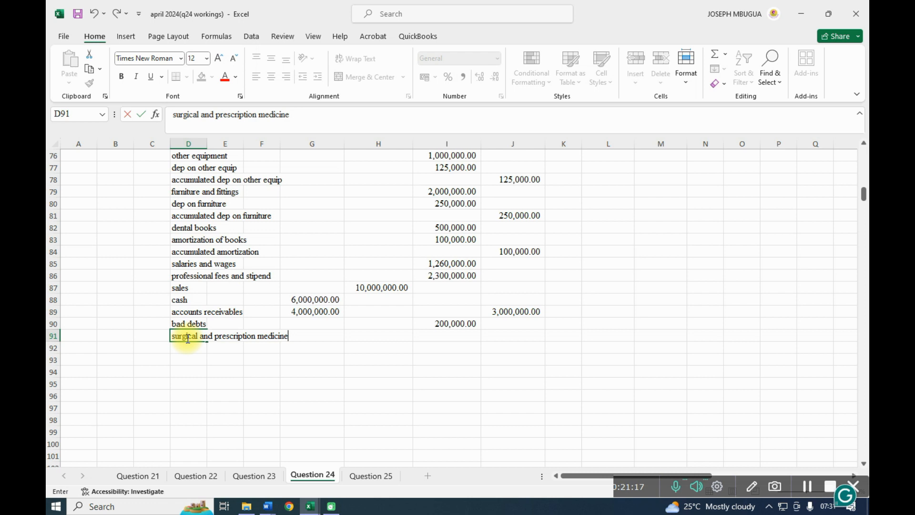
- Check note 7 for the second cash expense and add the account label stationery in D92
{"action": "scroll", "coordinate": [209, 340], "scroll_direction": "up", "scroll_amount": 1}
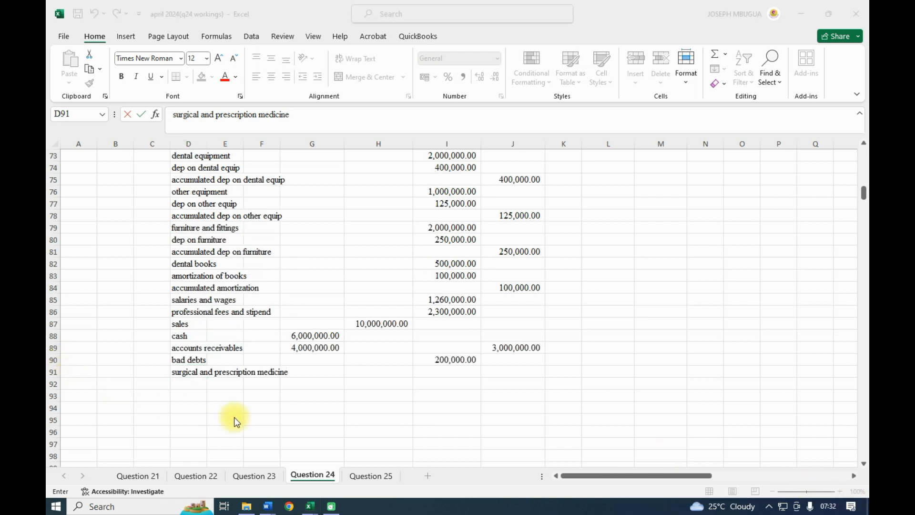
{"action": "scroll", "coordinate": [236, 412], "scroll_direction": "up", "scroll_amount": 13}
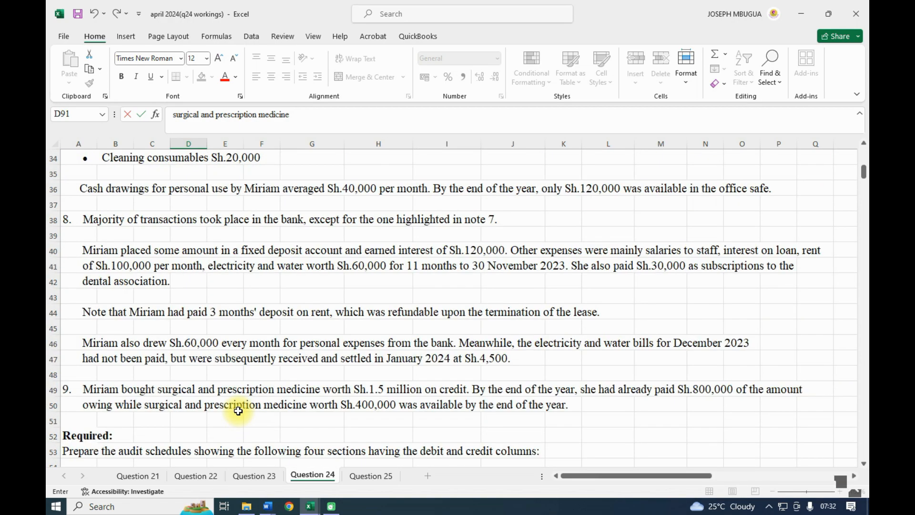
{"action": "scroll", "coordinate": [238, 410], "scroll_direction": "up", "scroll_amount": 3}
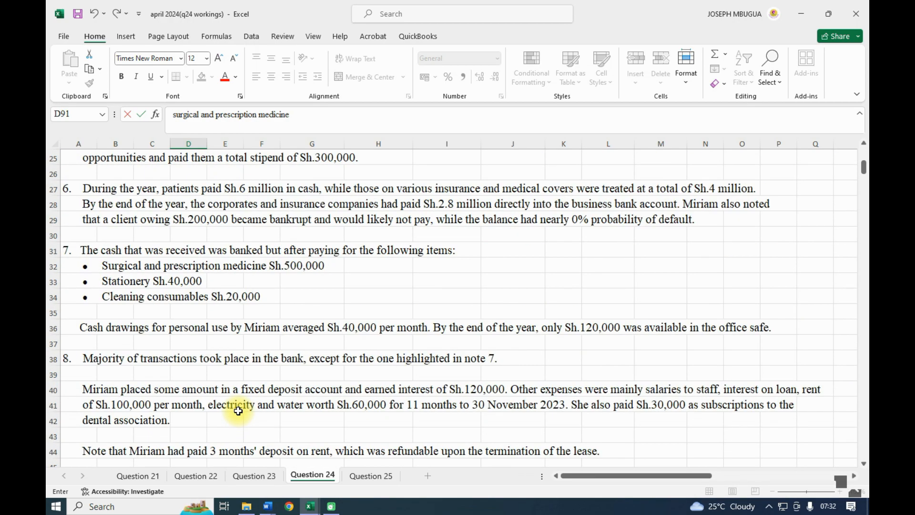
{"action": "scroll", "coordinate": [237, 411], "scroll_direction": "down", "scroll_amount": 17}
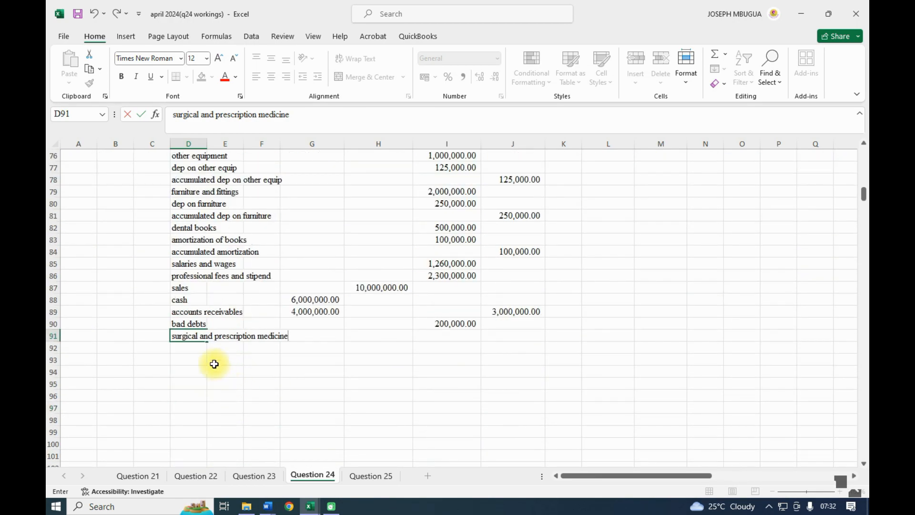
{"action": "left_click", "coordinate": [188, 346]}
{"action": "type", "text": "stationery"}
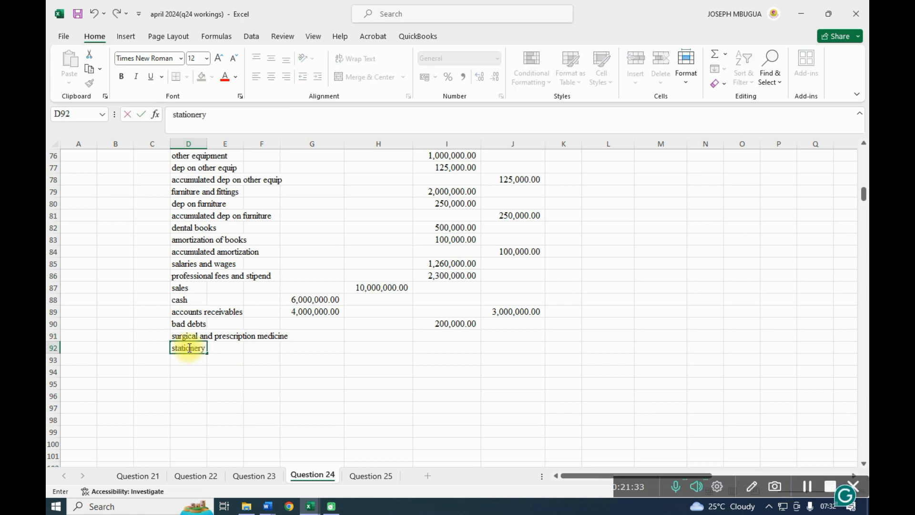
- Add the account label cleaning consumables in D93, checking the wording against note 7
{"action": "scroll", "coordinate": [189, 348], "scroll_direction": "up", "scroll_amount": 15}
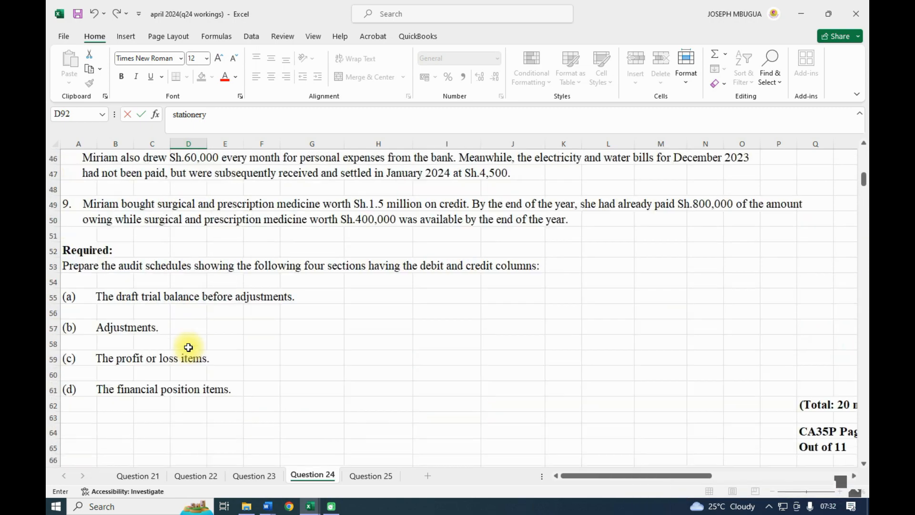
{"action": "scroll", "coordinate": [188, 347], "scroll_direction": "down", "scroll_amount": 14}
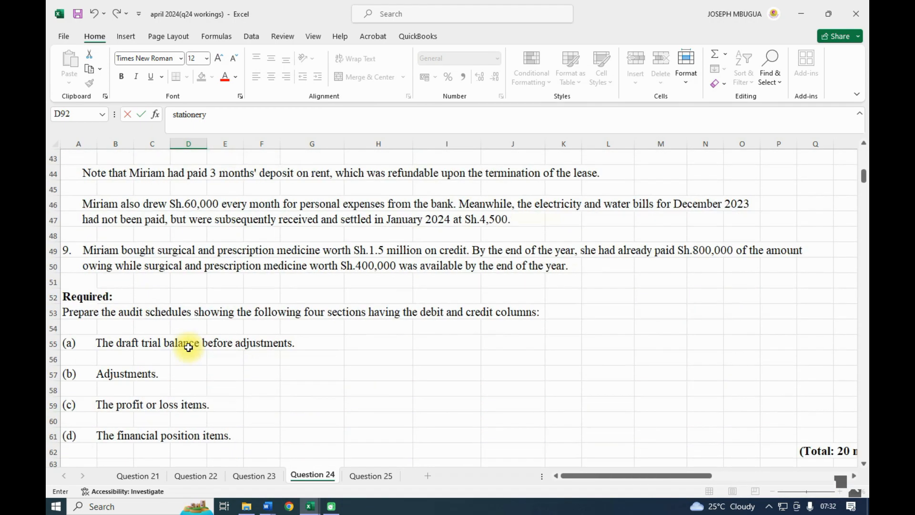
{"action": "left_click", "coordinate": [185, 397]}
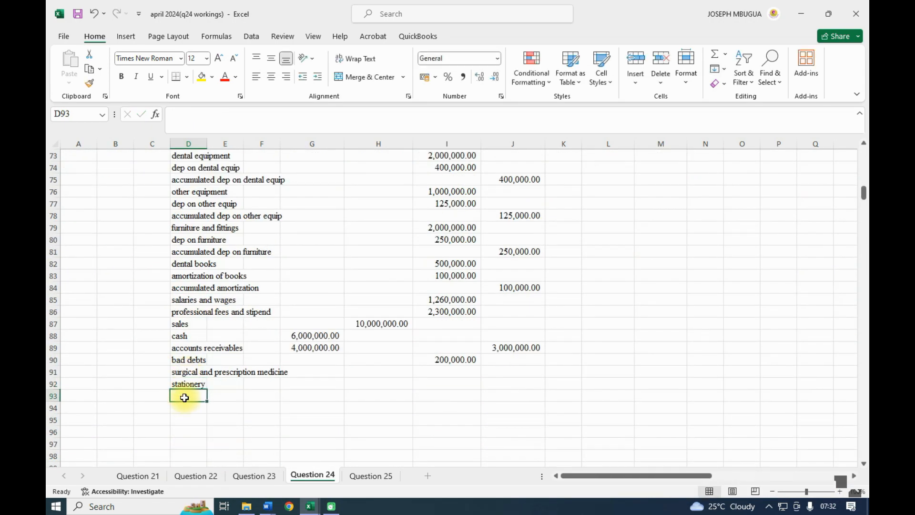
{"action": "type", "text": "cleaning sonsumabl"}
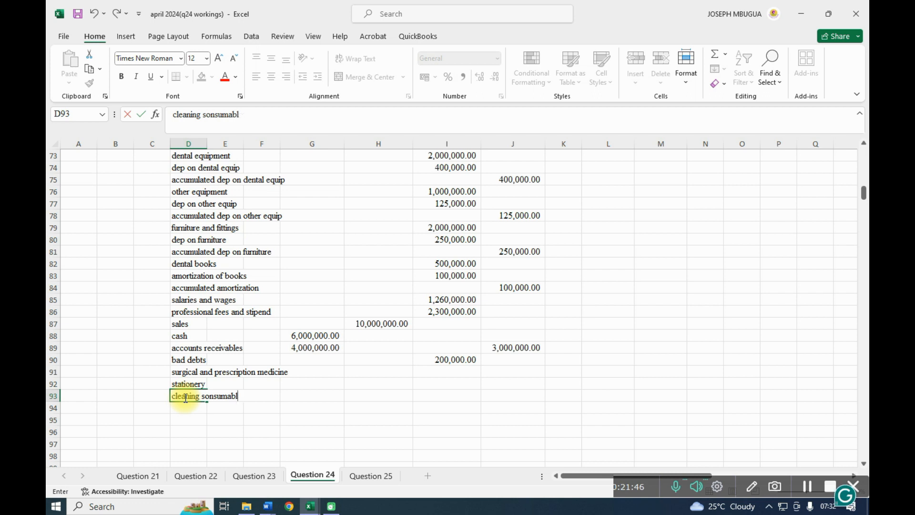
{"action": "key", "text": "BackSpace"}
{"action": "key", "text": "BackSpace"}
{"action": "key", "text": "BackSpace"}
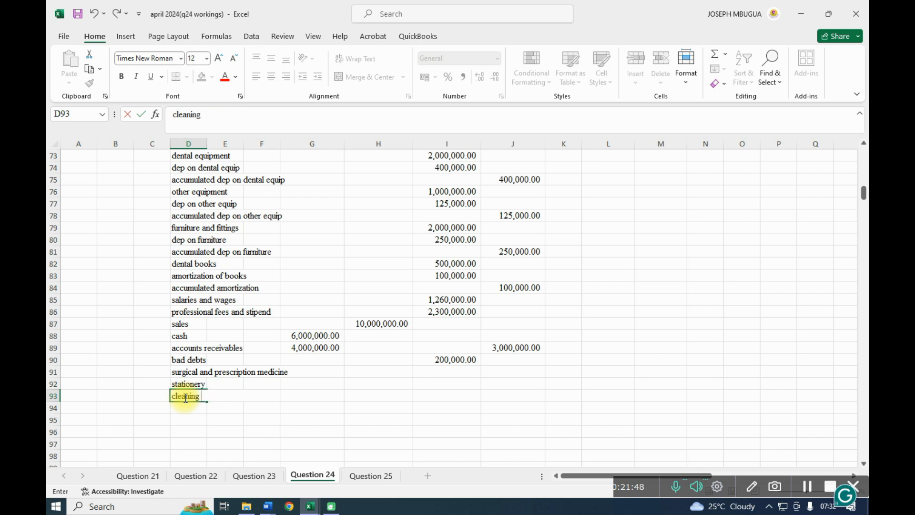
{"action": "type", "text": "sumba"}
{"action": "key", "text": "BackSpace"}
{"action": "key", "text": "BackSpace"}
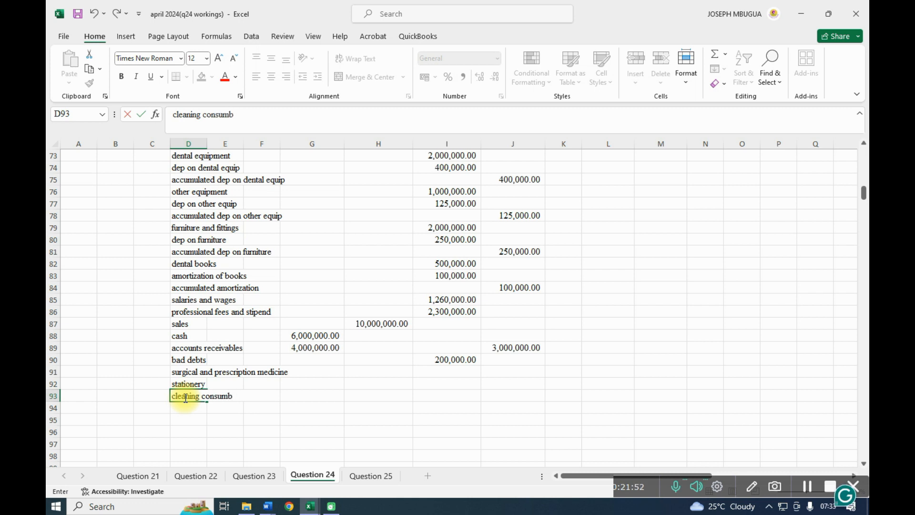
{"action": "type", "text": "a"}
{"action": "scroll", "coordinate": [185, 398], "scroll_direction": "up", "scroll_amount": 13}
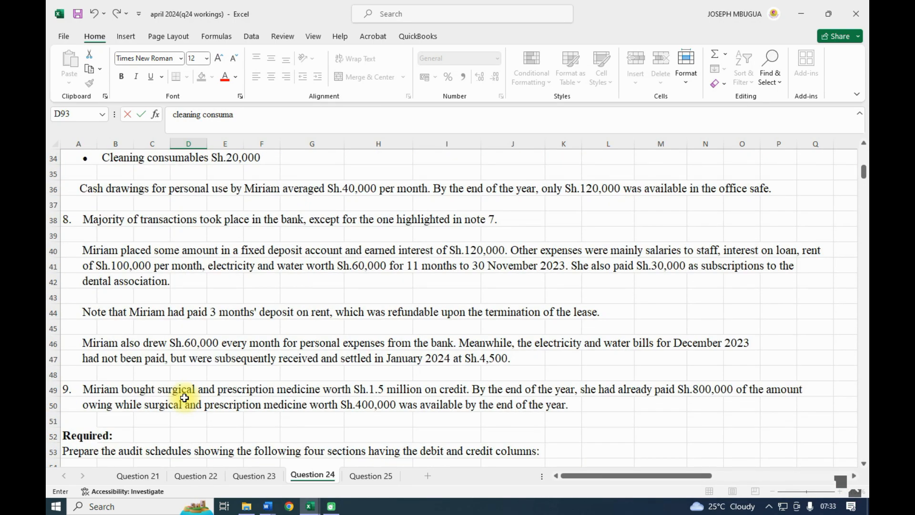
{"action": "scroll", "coordinate": [185, 398], "scroll_direction": "down", "scroll_amount": 14}
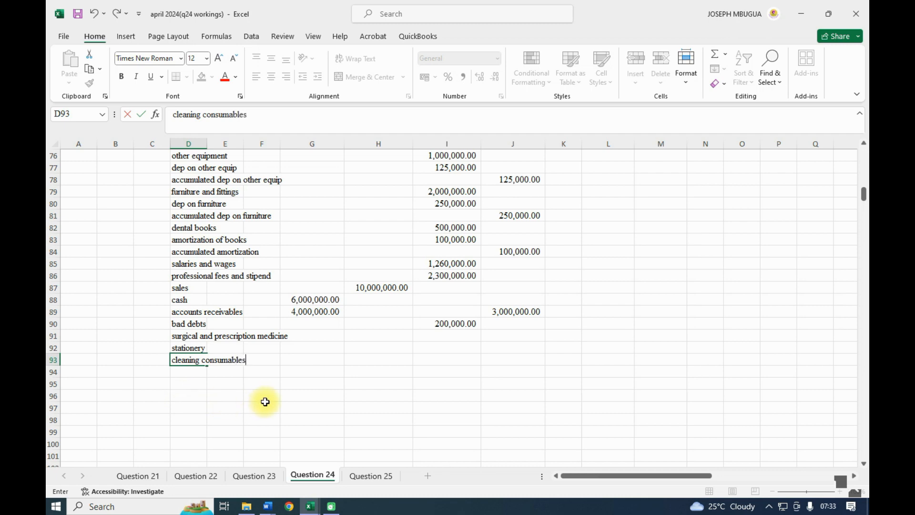
- Check the note 7 amounts and enter adjustments debits of 500,000 in I91, 40,000 in I92 and 20,000 in I93
{"action": "scroll", "coordinate": [265, 402], "scroll_direction": "up", "scroll_amount": 16}
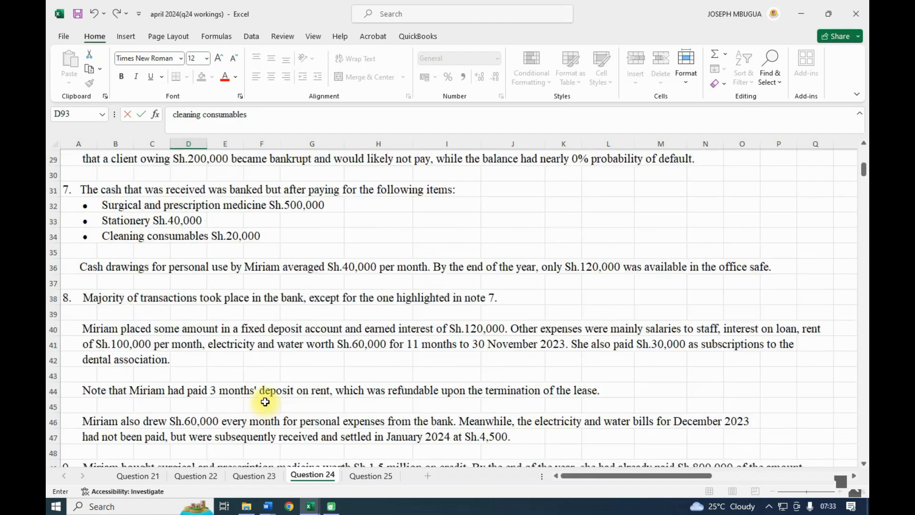
{"action": "scroll", "coordinate": [265, 401], "scroll_direction": "up", "scroll_amount": 1}
{"action": "scroll", "coordinate": [265, 401], "scroll_direction": "down", "scroll_amount": 17}
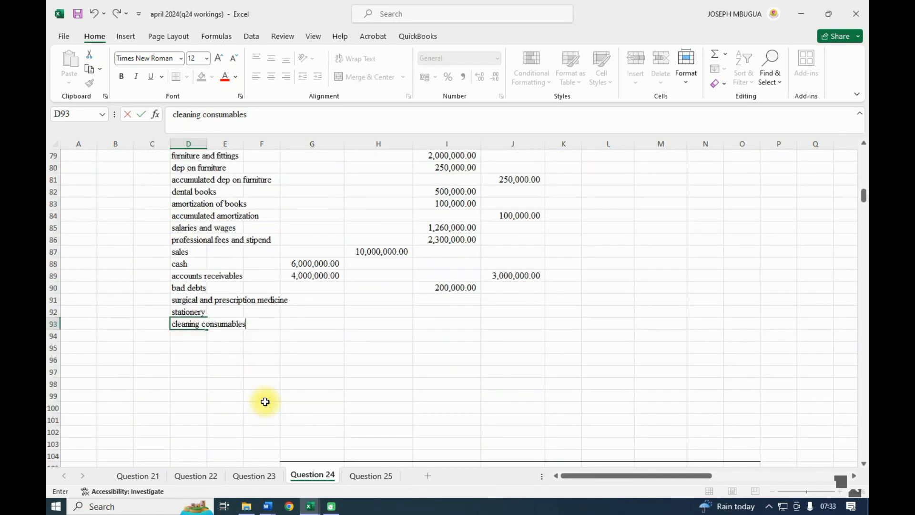
{"action": "left_click", "coordinate": [466, 299]}
{"action": "type", "text": "500000"}
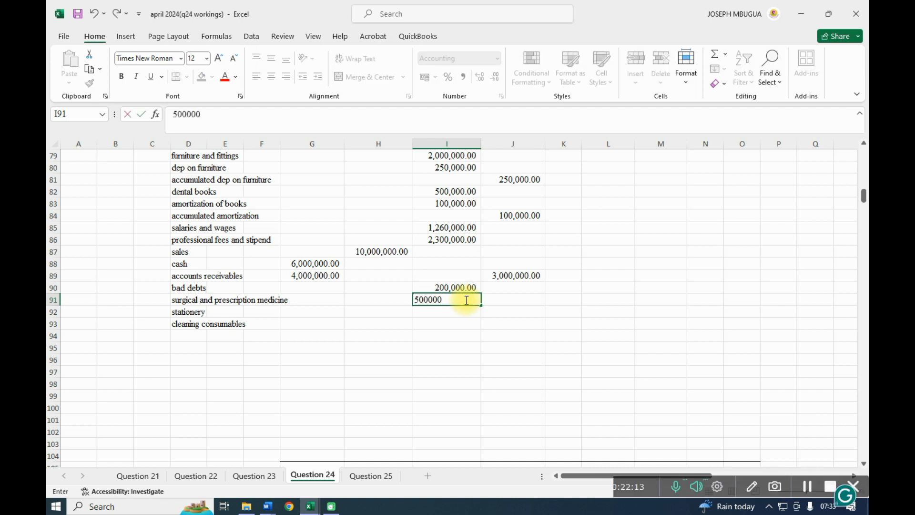
{"action": "left_click", "coordinate": [429, 310]}
{"action": "type", "text": "400000"}
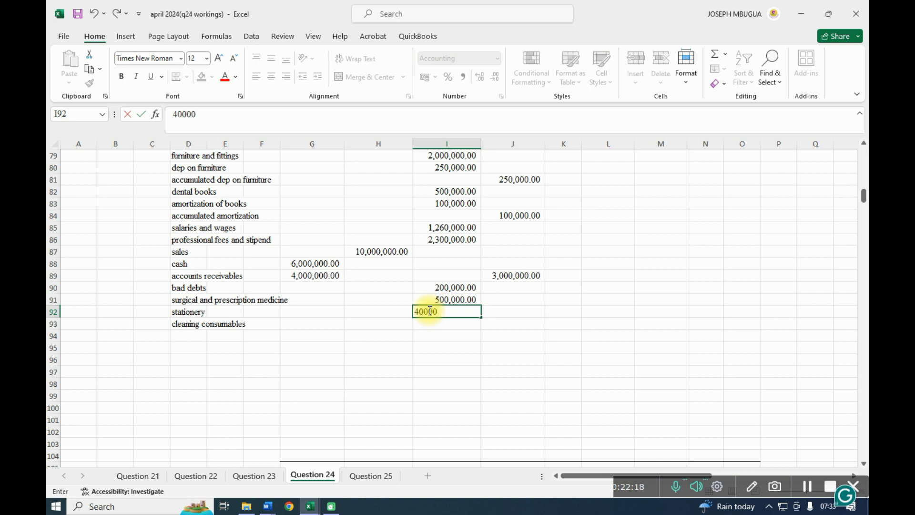
{"action": "key", "text": "BackSpace"}
{"action": "left_click", "coordinate": [451, 328]}
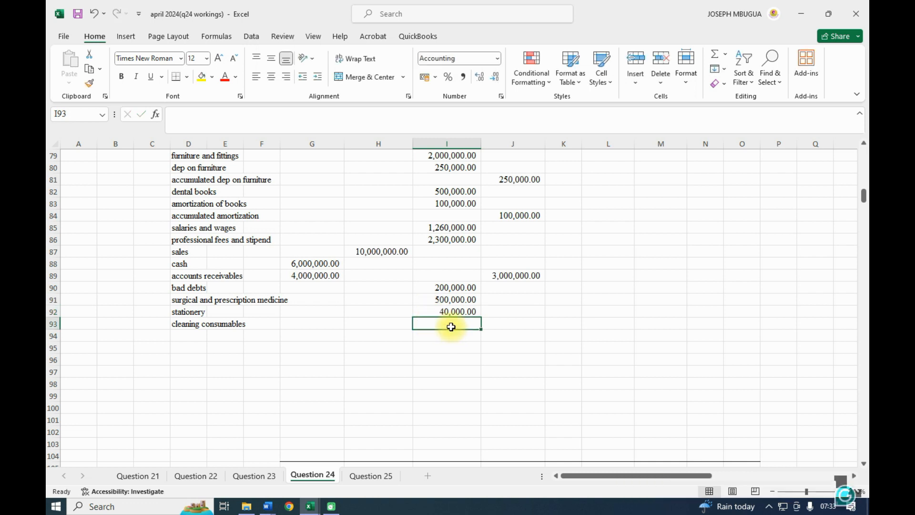
{"action": "type", "text": "20,000"}
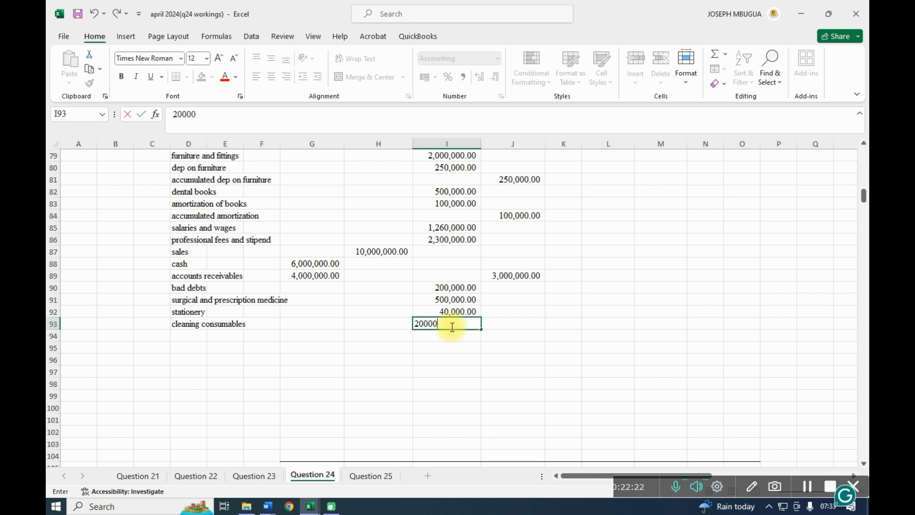
{"action": "left_click", "coordinate": [451, 346]}
- Review note 7 and enter the formula =I91+I92+I93 as the cash adjustments credit in J88
{"action": "scroll", "coordinate": [356, 320], "scroll_direction": "up", "scroll_amount": 17}
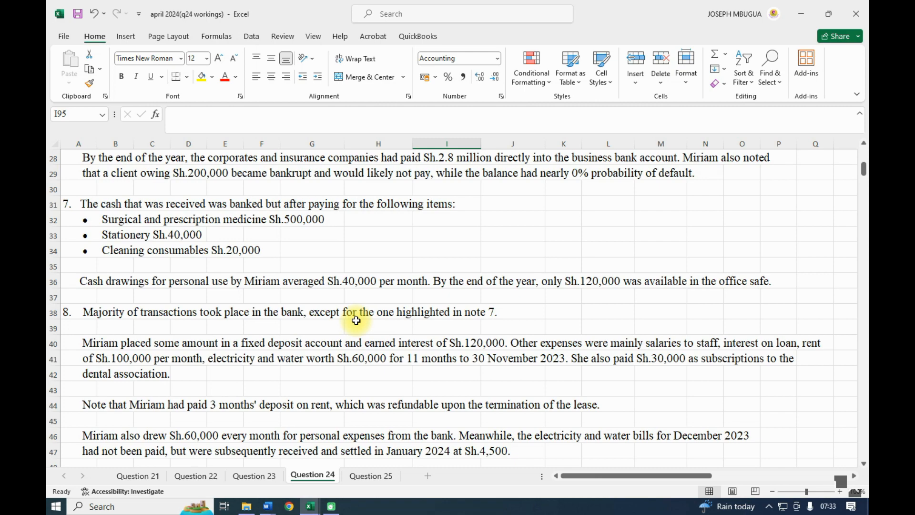
{"action": "scroll", "coordinate": [356, 321], "scroll_direction": "down", "scroll_amount": 16}
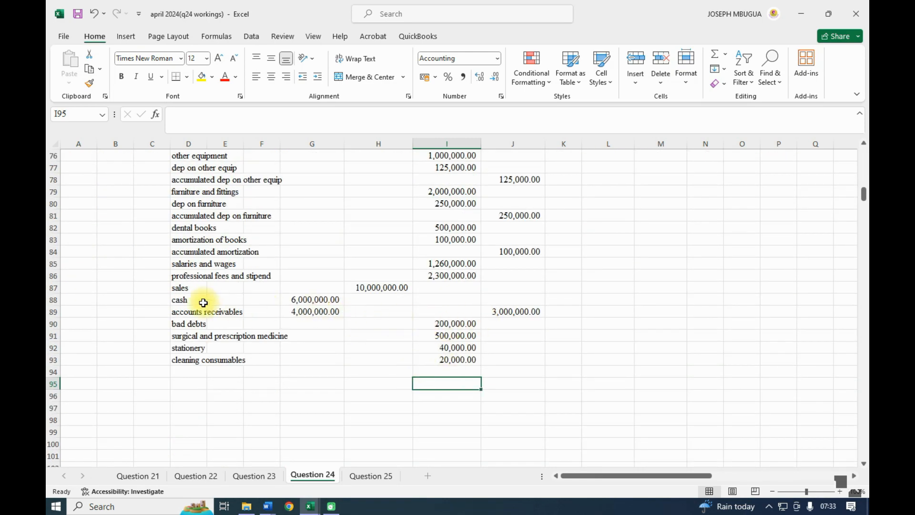
{"action": "left_click", "coordinate": [513, 302]}
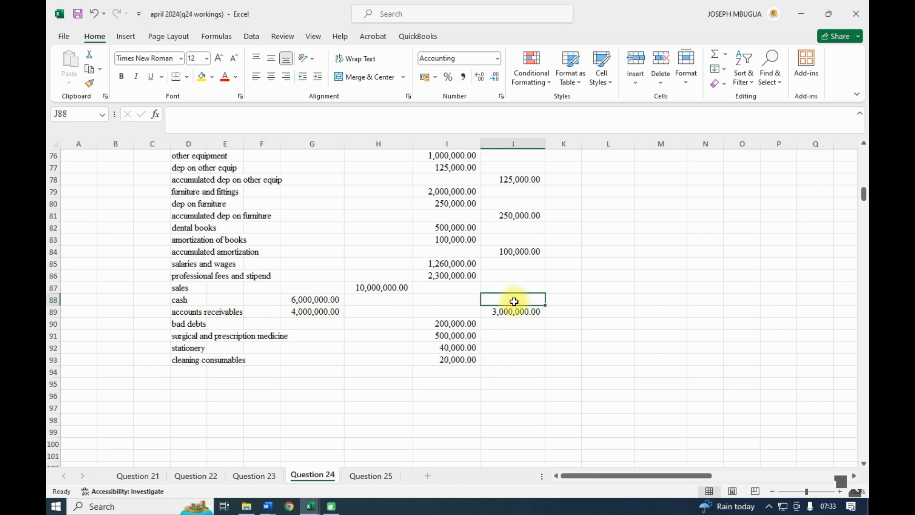
{"action": "type", "text": "="}
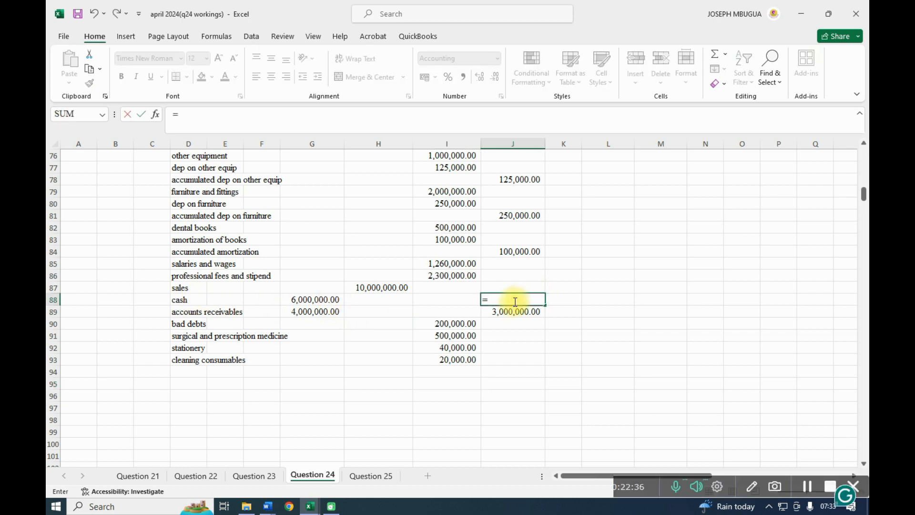
{"action": "left_click", "coordinate": [440, 335]}
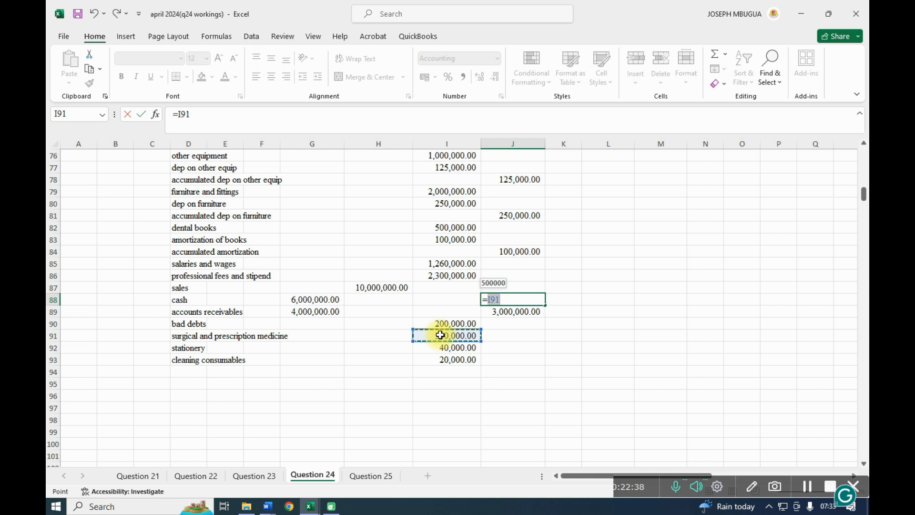
{"action": "type", "text": "+"}
{"action": "left_click", "coordinate": [444, 347]}
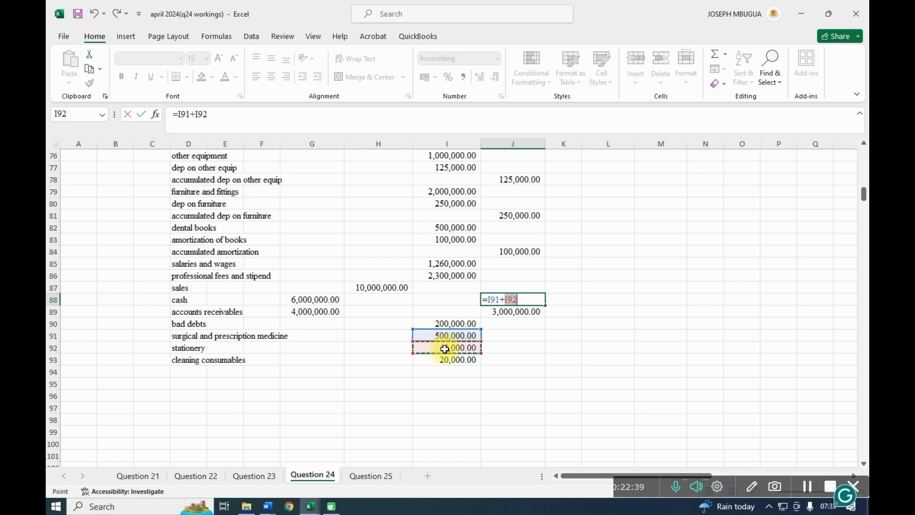
{"action": "type", "text": "+"}
{"action": "left_click", "coordinate": [444, 360]}
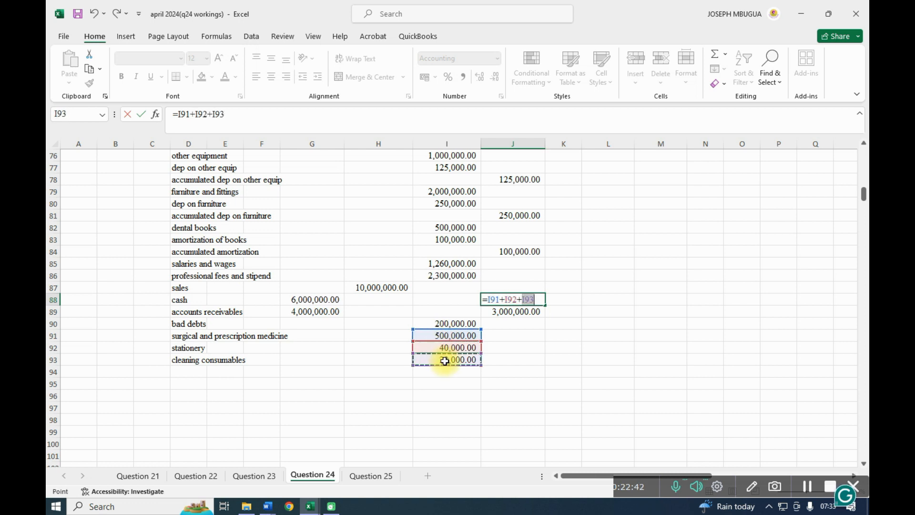
{"action": "key", "text": "Return"}
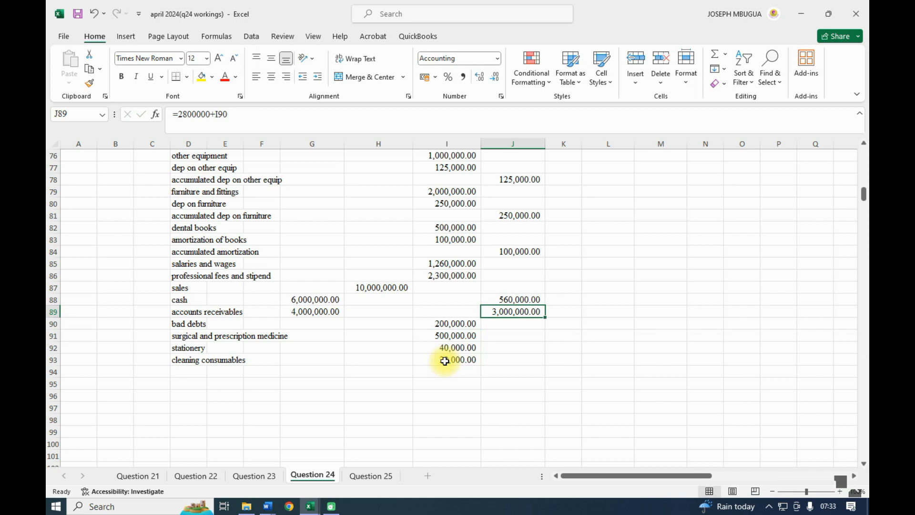
- Review the cash drawings in note 7 and add the account label drawings in D94
{"action": "scroll", "coordinate": [444, 361], "scroll_direction": "up", "scroll_amount": 16}
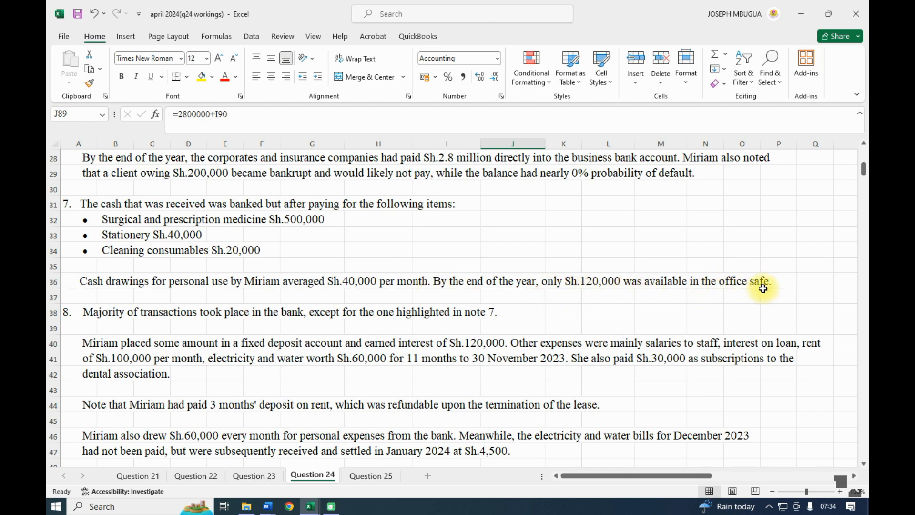
{"action": "scroll", "coordinate": [264, 363], "scroll_direction": "down", "scroll_amount": 4}
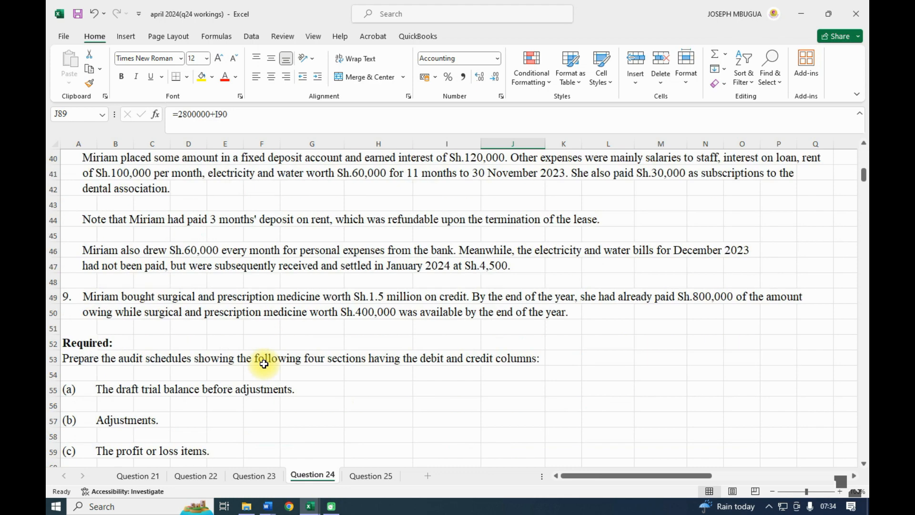
{"action": "scroll", "coordinate": [262, 364], "scroll_direction": "down", "scroll_amount": 16}
{"action": "scroll", "coordinate": [269, 333], "scroll_direction": "up", "scroll_amount": 3}
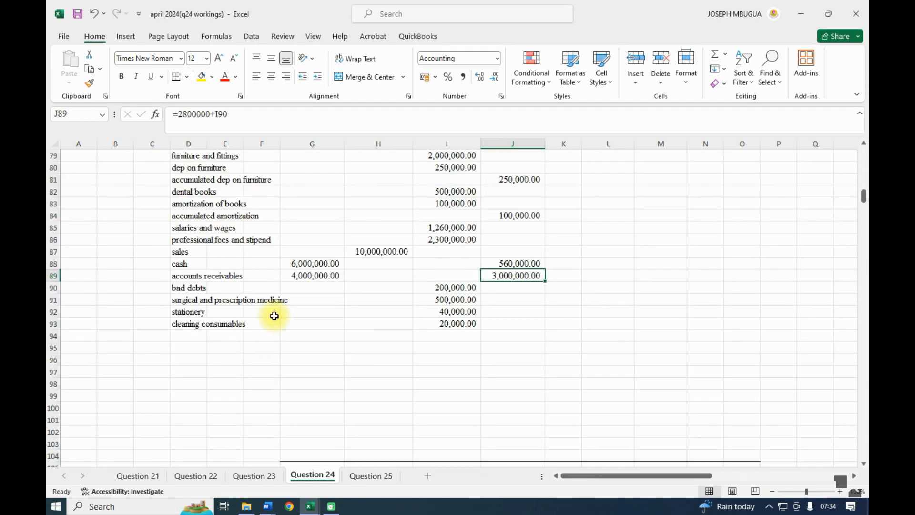
{"action": "left_click", "coordinate": [195, 339]}
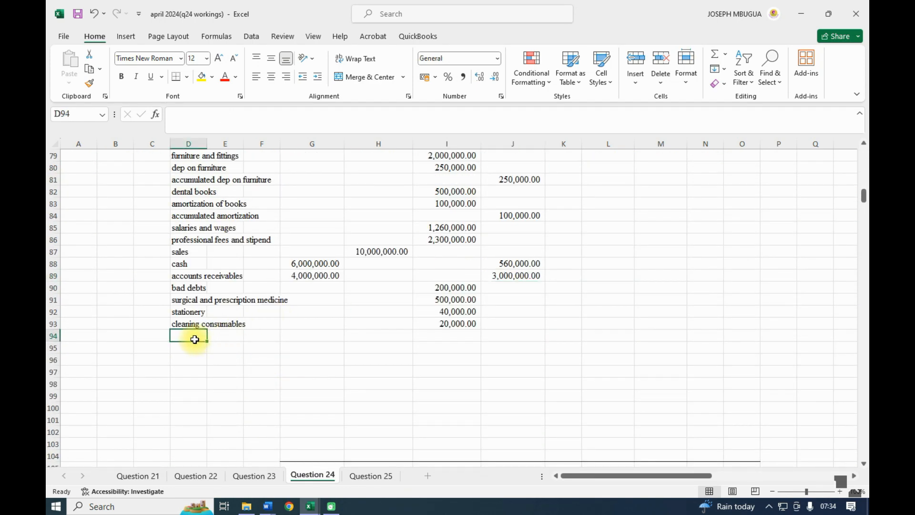
{"action": "type", "text": "draw"}
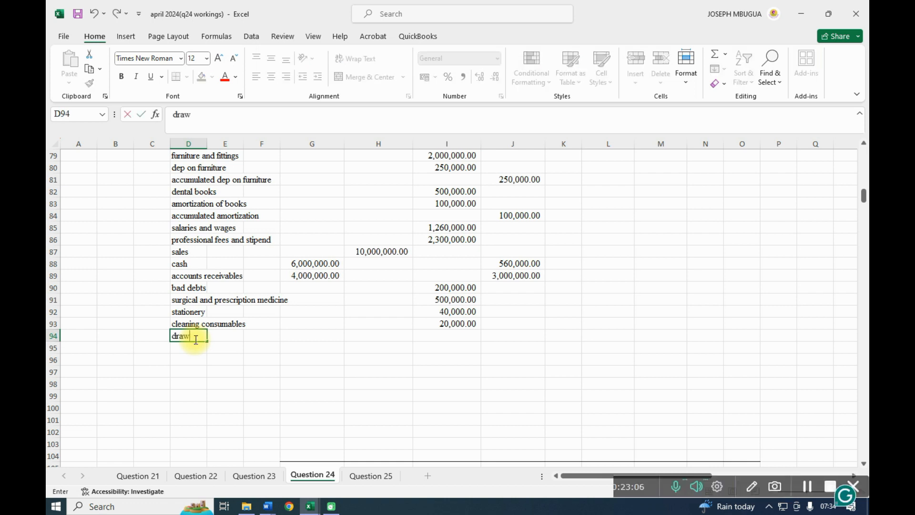
{"action": "type", "text": "ings"}
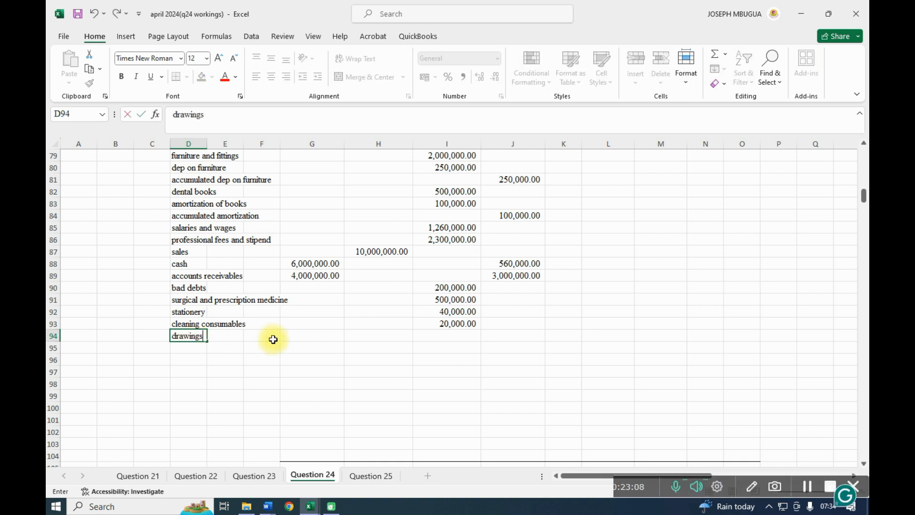
- Enter the formula =40000*12 as the drawings adjustments debit in I94
{"action": "left_click", "coordinate": [433, 336]}
{"action": "type", "text": "="}
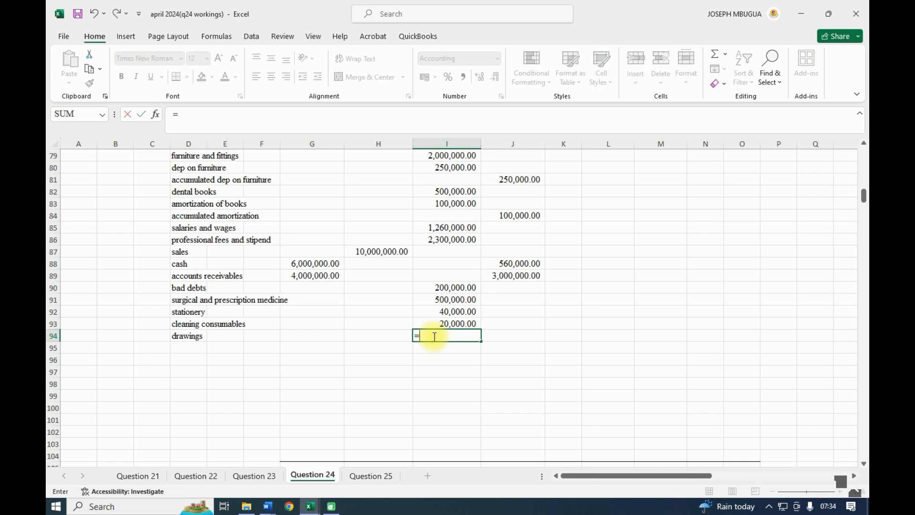
{"action": "type", "text": "40000*12"}
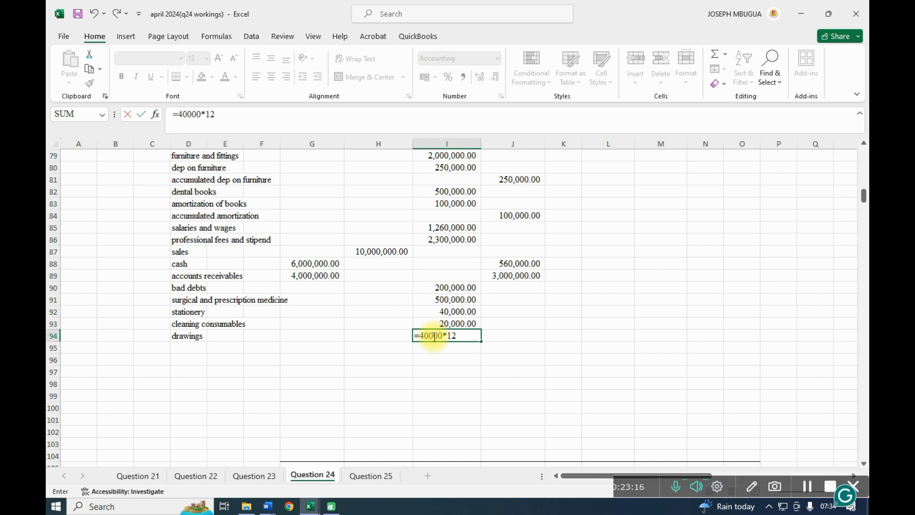
{"action": "key", "text": "Return"}
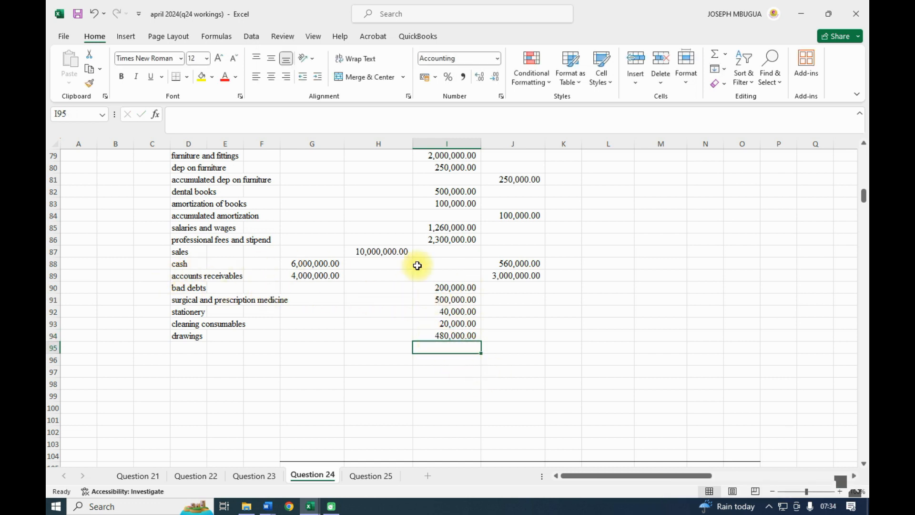
- Extend the cash adjustments credit formula in J88 with the drawings amount, making it =I91+I92+I93+480000
{"action": "left_click", "coordinate": [512, 261]}
{"action": "left_click", "coordinate": [234, 116]}
{"action": "type", "text": "+"}
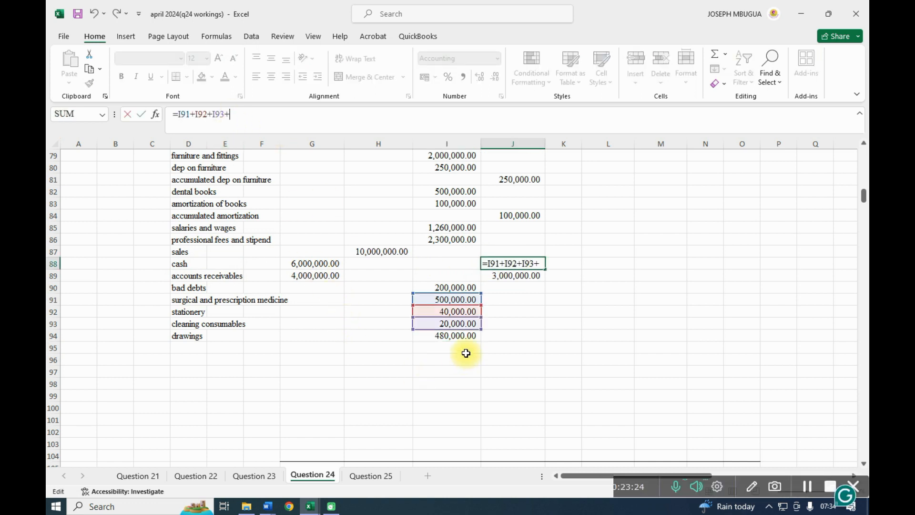
{"action": "type", "text": "48000"}
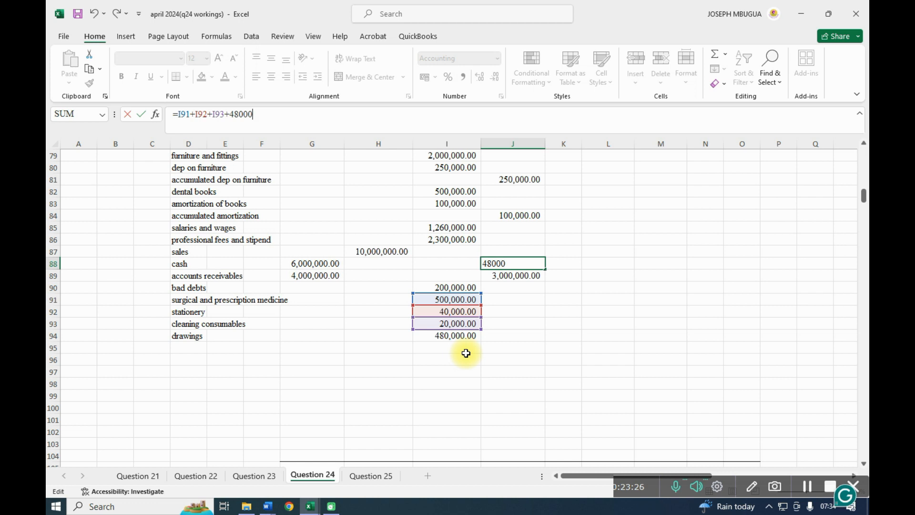
{"action": "type", "text": "0"}
{"action": "left_click", "coordinate": [466, 353]}
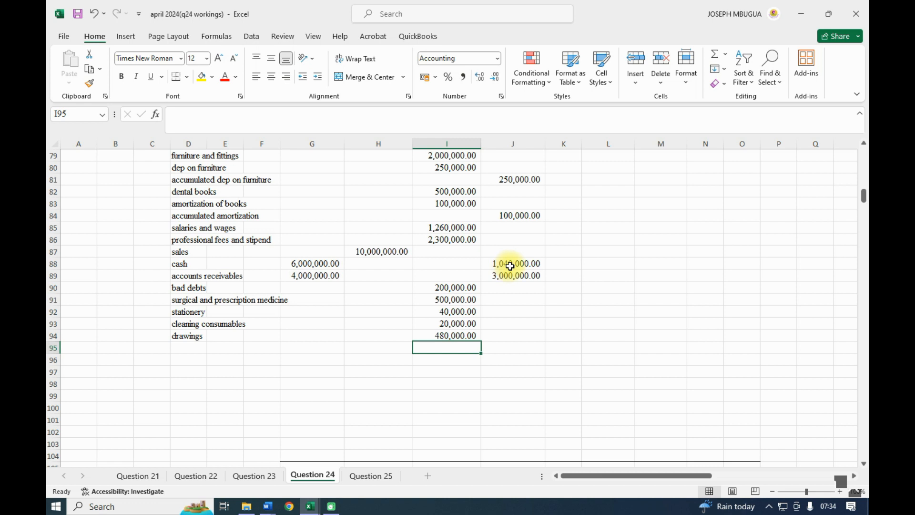
- Calculate total cash paid out plus the office safe balance in M89 with the formula =1040000+120000
{"action": "left_click", "coordinate": [666, 276]}
{"action": "type", "text": "=1"}
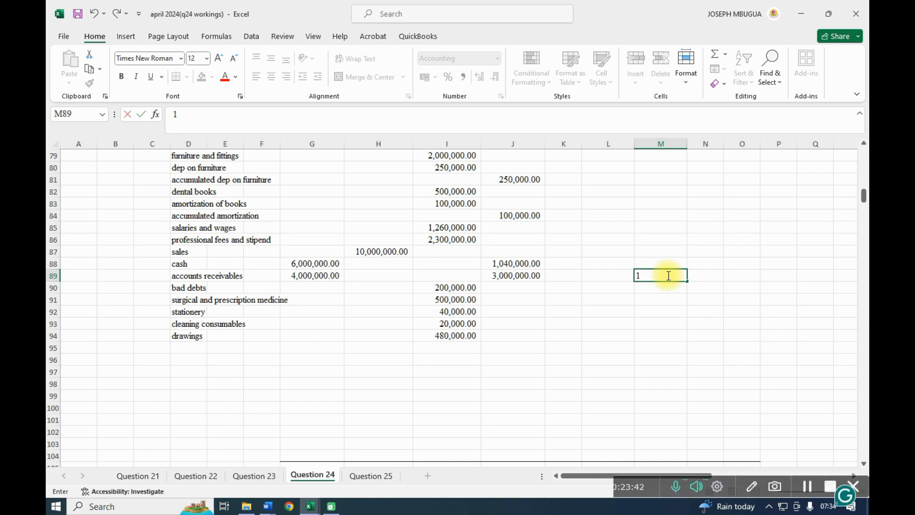
{"action": "type", "text": "04"}
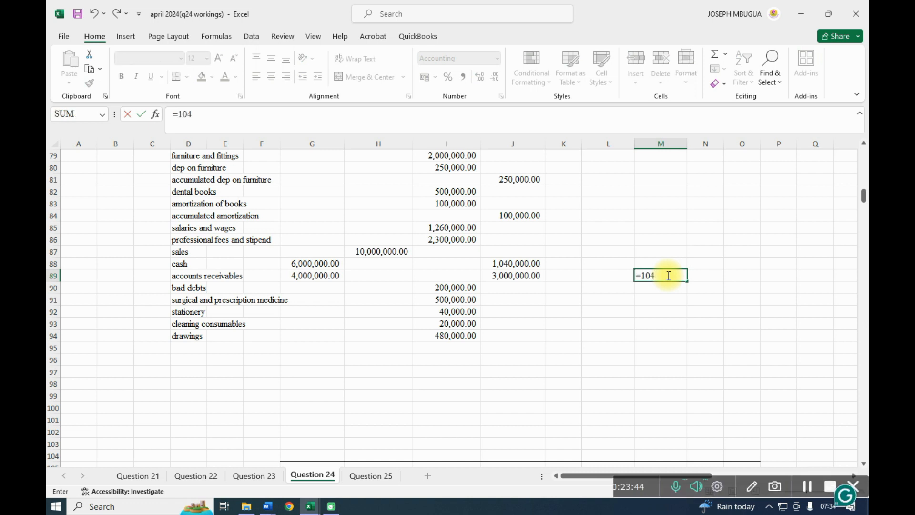
{"action": "type", "text": "0000+120000"}
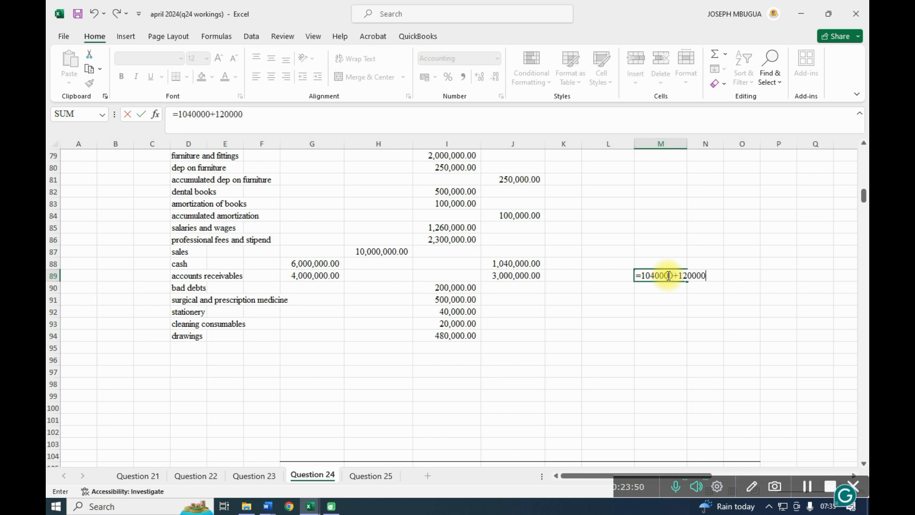
{"action": "key", "text": "Return"}
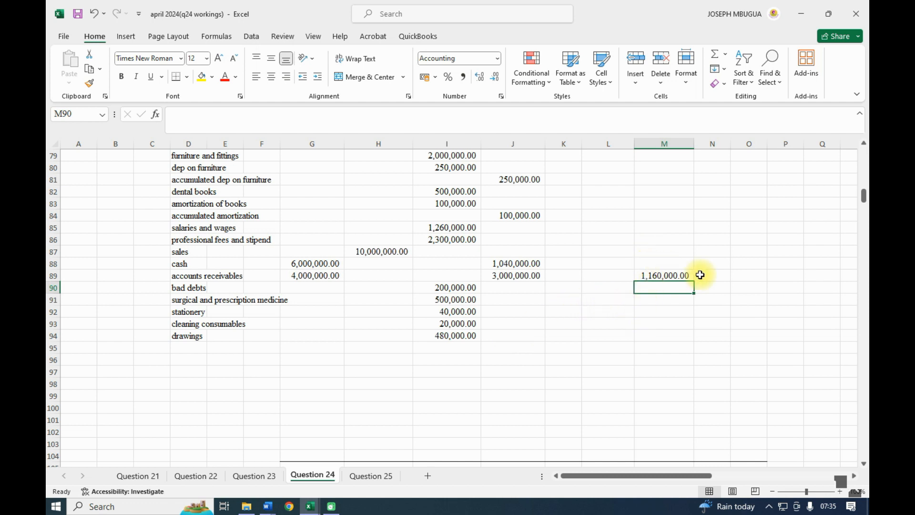
- Calculate the cash banked in M90 by subtracting M89 from the cash debit in G88
{"action": "type", "text": "="}
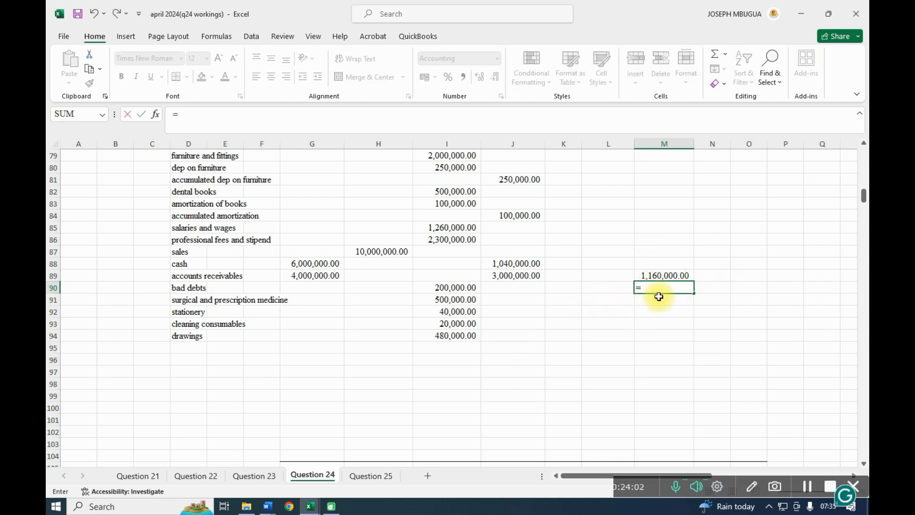
{"action": "left_click", "coordinate": [305, 264]}
{"action": "type", "text": "-"}
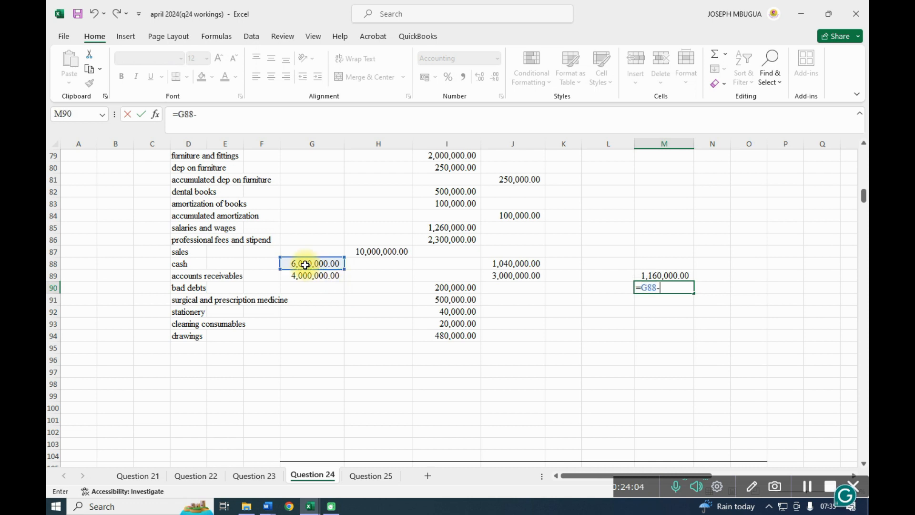
{"action": "left_click", "coordinate": [649, 275]}
{"action": "key", "text": "Return"}
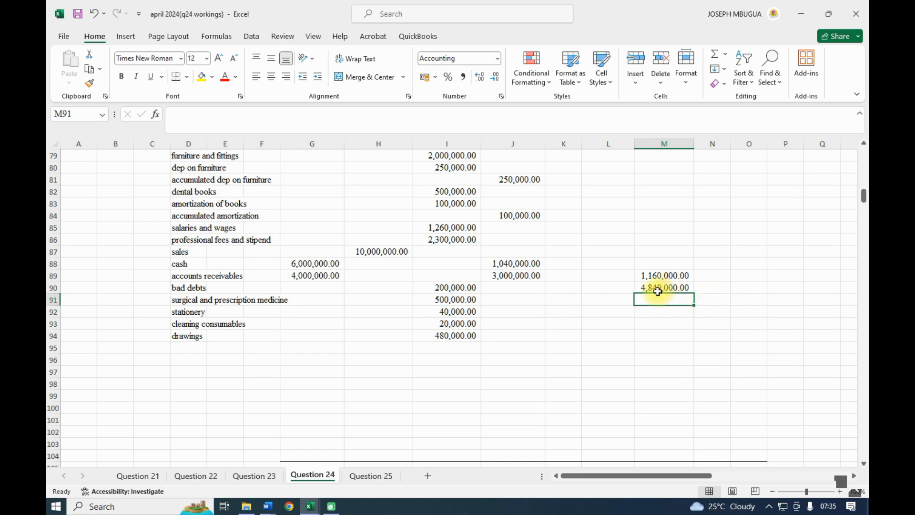
- Open the cash adjustments credit formula in J88 for editing
{"action": "left_click", "coordinate": [512, 265]}
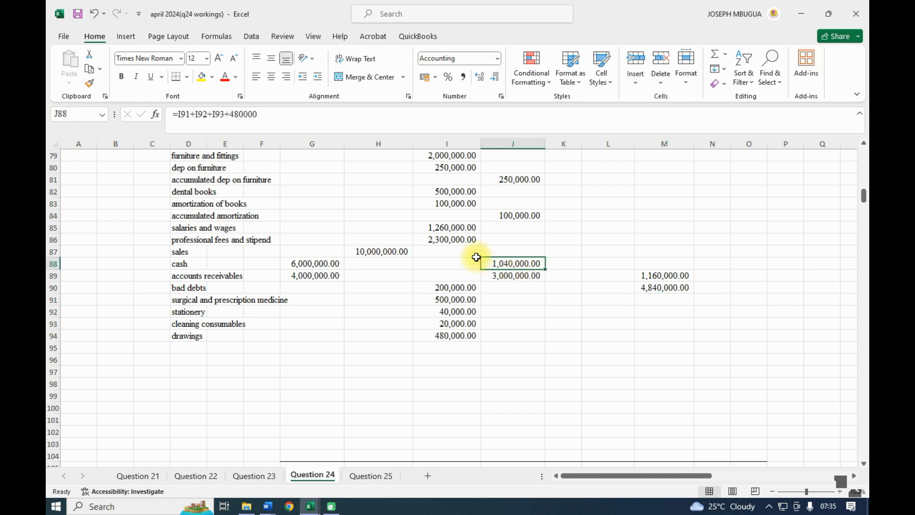
{"action": "left_click", "coordinate": [272, 114]}
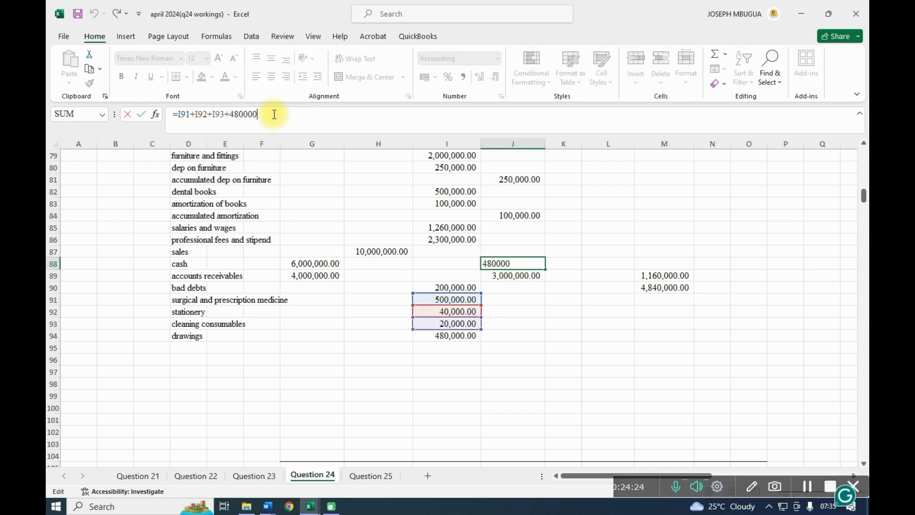
- Add 4840000 to the cash credit adjustment formula and set the bank debit adjustment to =2800000+4840000
{"action": "type", "text": "+4840000"}
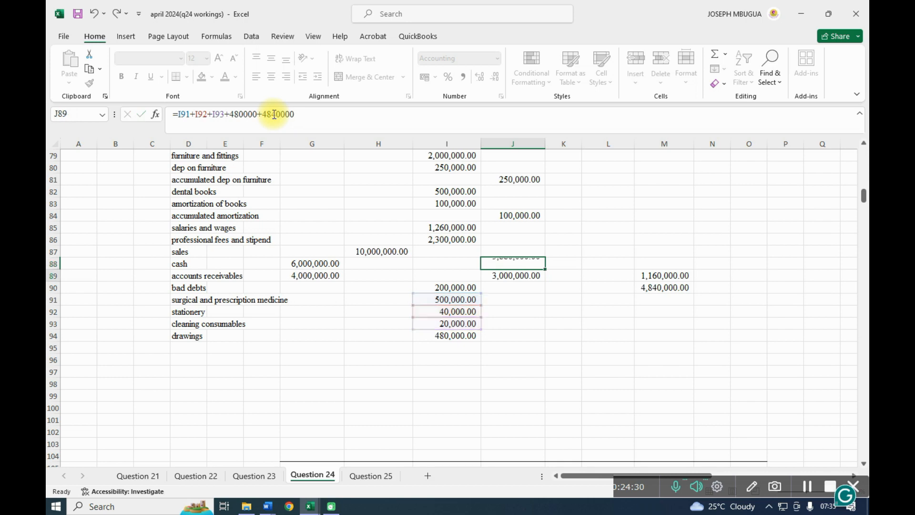
{"action": "key", "text": "Return"}
{"action": "scroll", "coordinate": [442, 240], "scroll_direction": "up", "scroll_amount": 2}
{"action": "scroll", "coordinate": [442, 240], "scroll_direction": "up", "scroll_amount": 3}
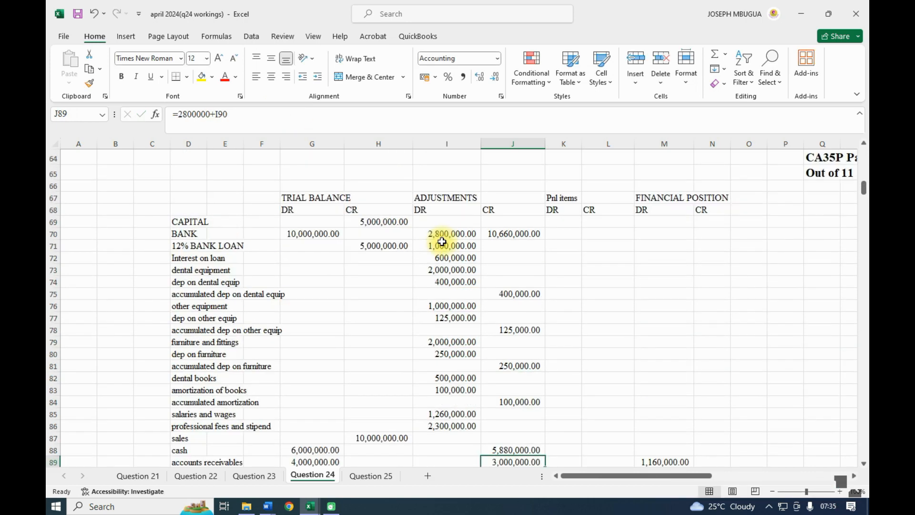
{"action": "left_click", "coordinate": [441, 235]}
{"action": "left_click", "coordinate": [221, 110]}
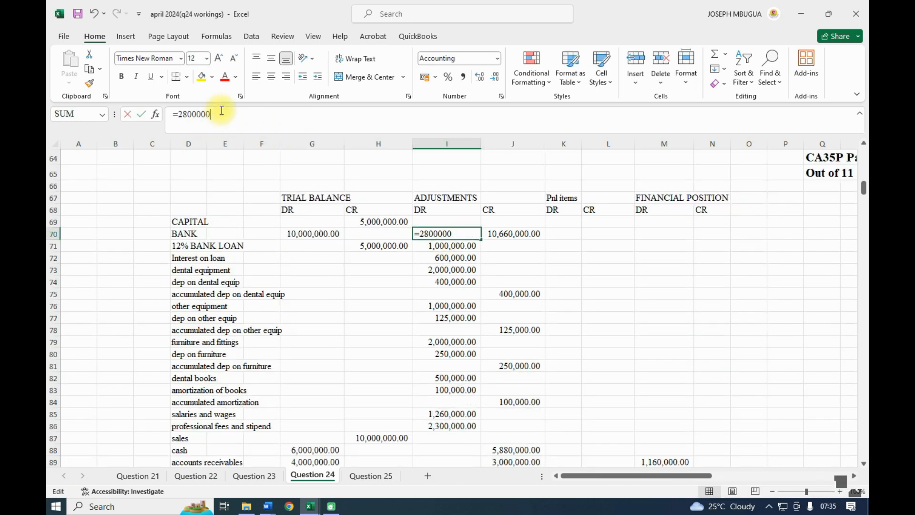
{"action": "type", "text": "+4840000"}
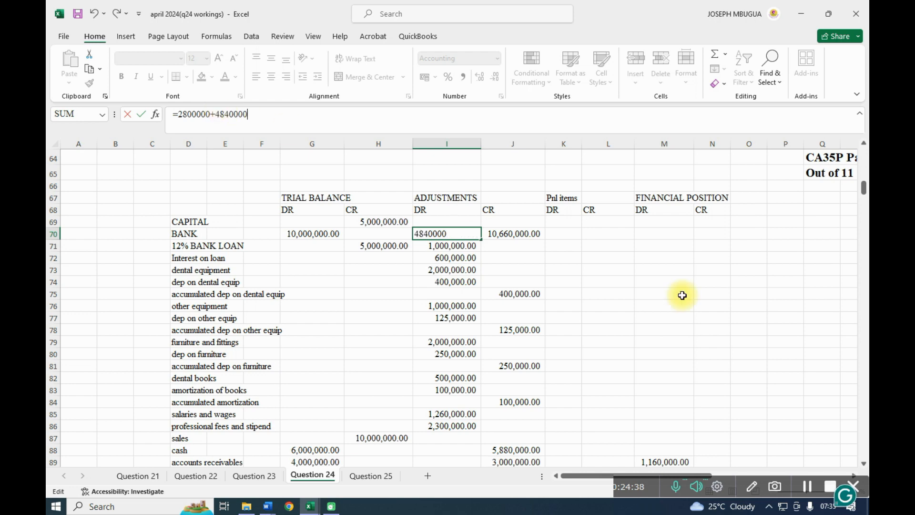
{"action": "left_click", "coordinate": [624, 353]}
- Clear the two working figures in cells M89:M90 beside the accounts receivables and bad debts rows
{"action": "scroll", "coordinate": [624, 353], "scroll_direction": "down", "scroll_amount": 3}
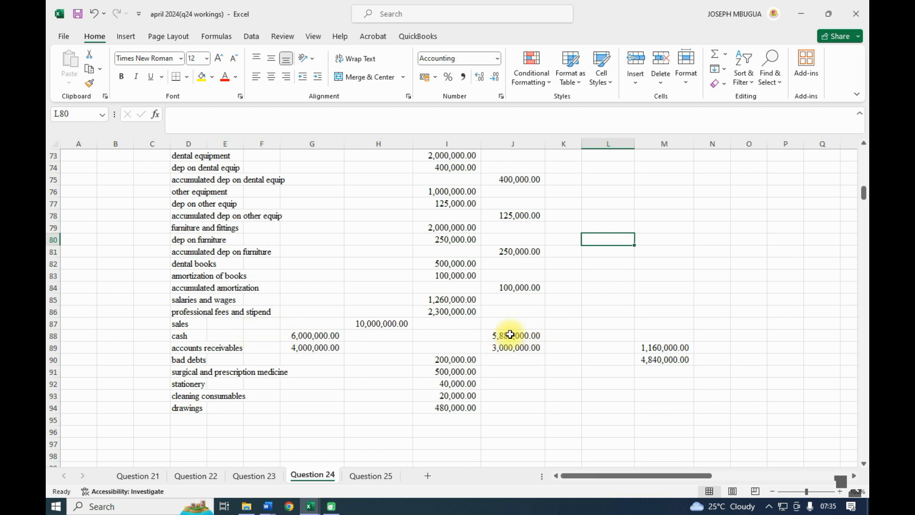
{"action": "left_click", "coordinate": [649, 348]}
{"action": "left_click_drag", "start_coordinate": [648, 348], "coordinate": [657, 359]}
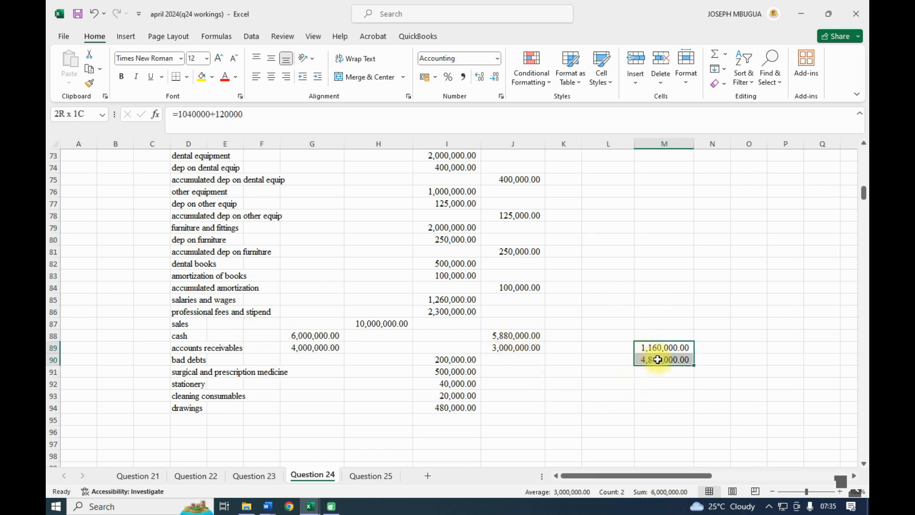
{"action": "key", "text": "Delete"}
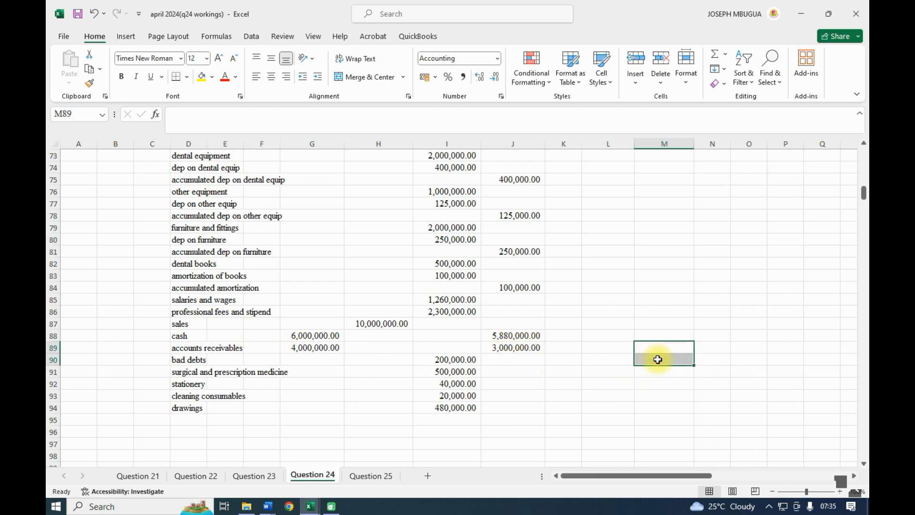
{"action": "left_click", "coordinate": [617, 395]}
- Add an "interest income" row beneath drawings with a credit adjustment of 120000, based on note 8
{"action": "scroll", "coordinate": [333, 386], "scroll_direction": "down", "scroll_amount": 1}
{"action": "scroll", "coordinate": [204, 370], "scroll_direction": "up", "scroll_amount": 3}
{"action": "scroll", "coordinate": [205, 369], "scroll_direction": "up", "scroll_amount": 10}
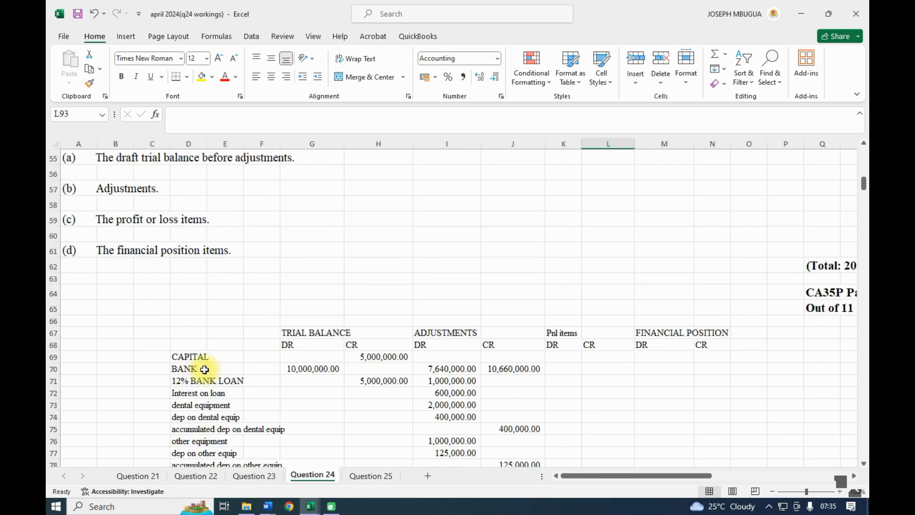
{"action": "scroll", "coordinate": [204, 370], "scroll_direction": "up", "scroll_amount": 1}
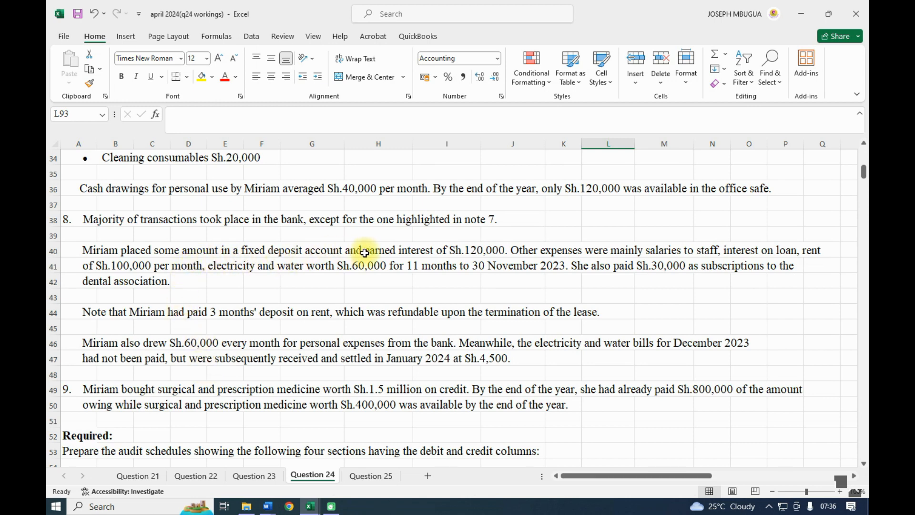
{"action": "scroll", "coordinate": [447, 322], "scroll_direction": "down", "scroll_amount": 14}
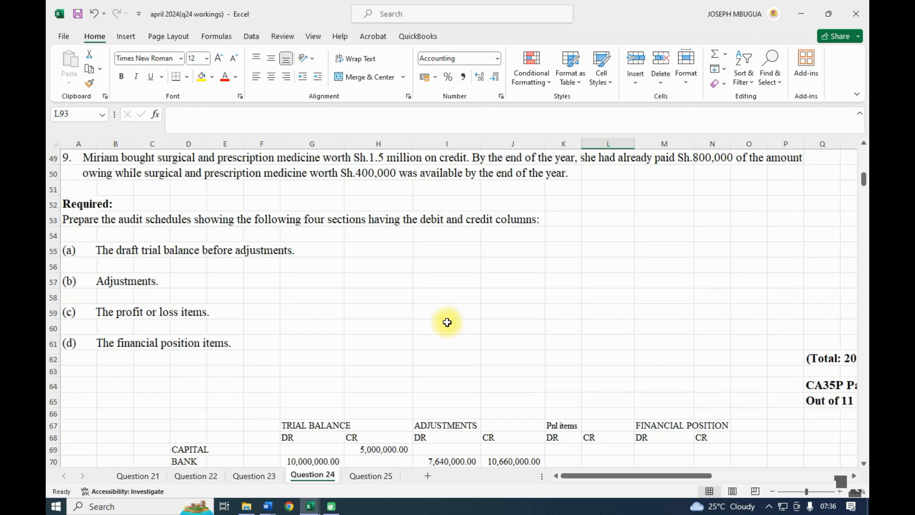
{"action": "left_click", "coordinate": [173, 387]}
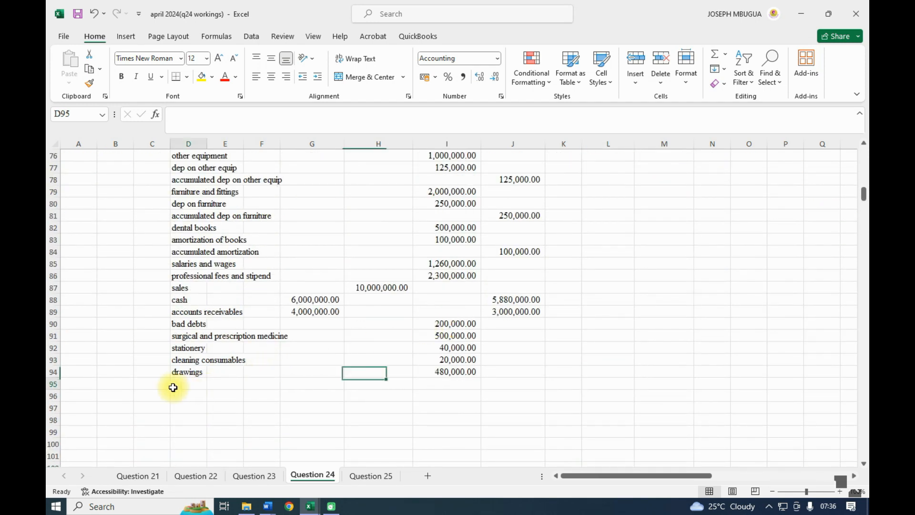
{"action": "type", "text": "in"}
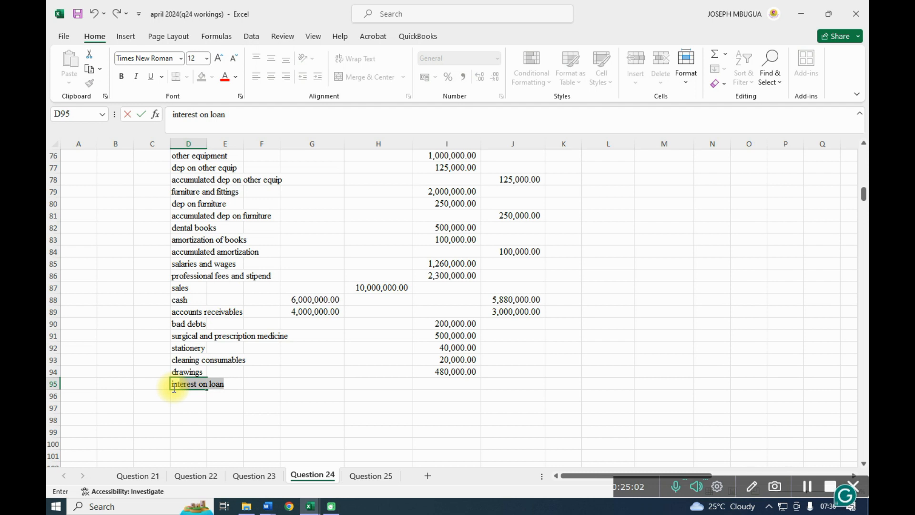
{"action": "type", "text": "terest income"}
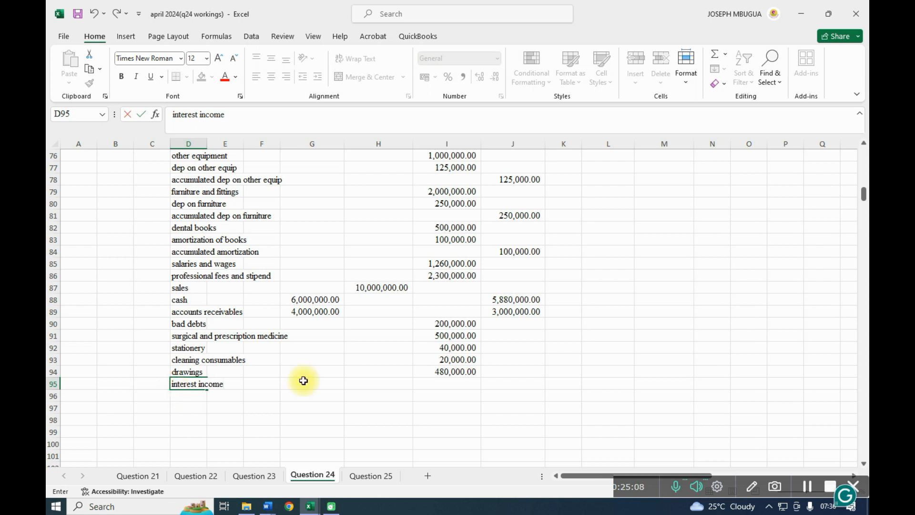
{"action": "left_click", "coordinate": [520, 383]}
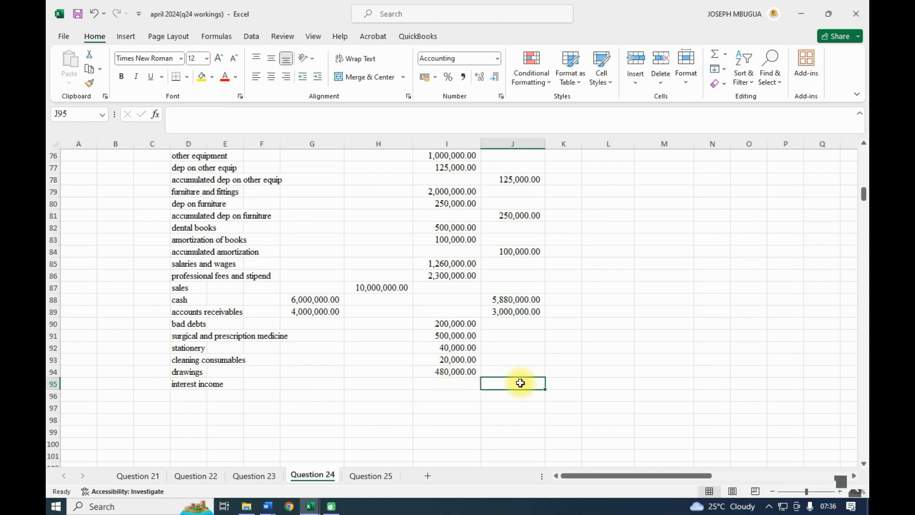
{"action": "type", "text": "120000"}
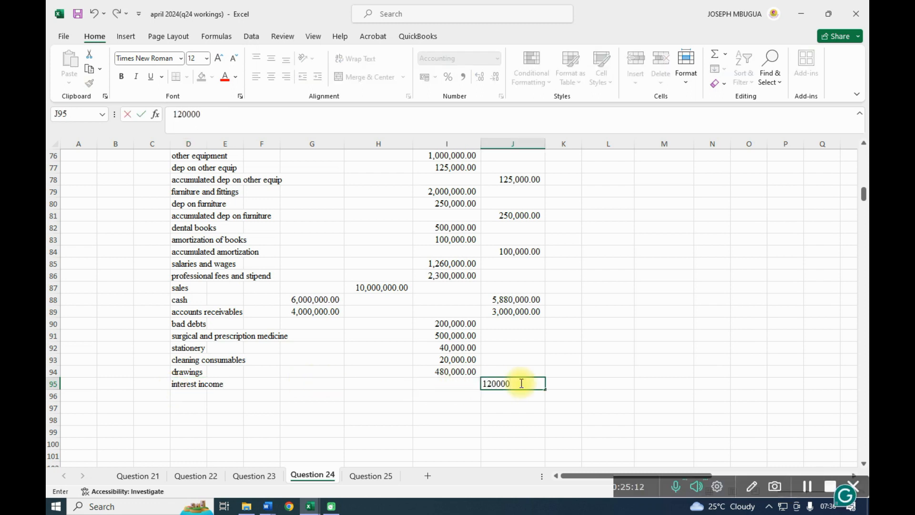
{"action": "left_click", "coordinate": [520, 417]}
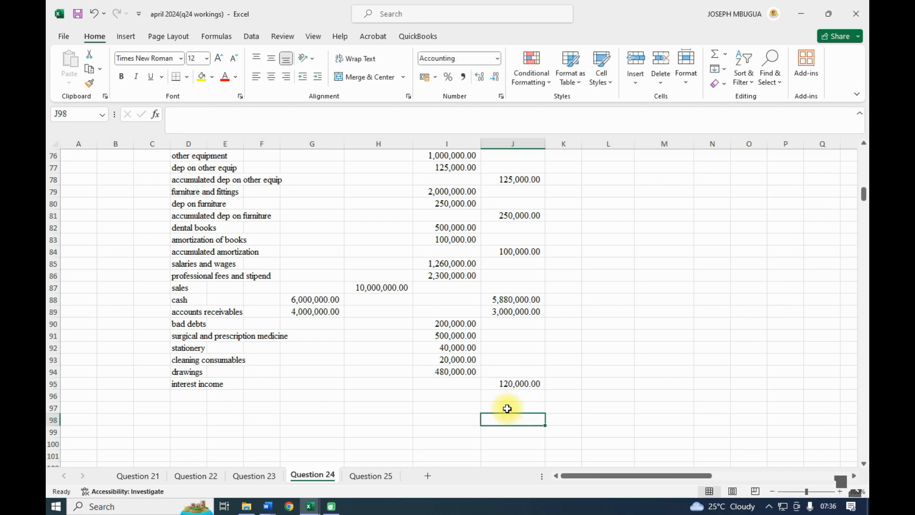
- Extend the bank debit adjustment formula with the interest income amount in J95
{"action": "scroll", "coordinate": [449, 288], "scroll_direction": "up", "scroll_amount": 2}
{"action": "scroll", "coordinate": [449, 288], "scroll_direction": "up", "scroll_amount": 2}
{"action": "left_click", "coordinate": [441, 233]}
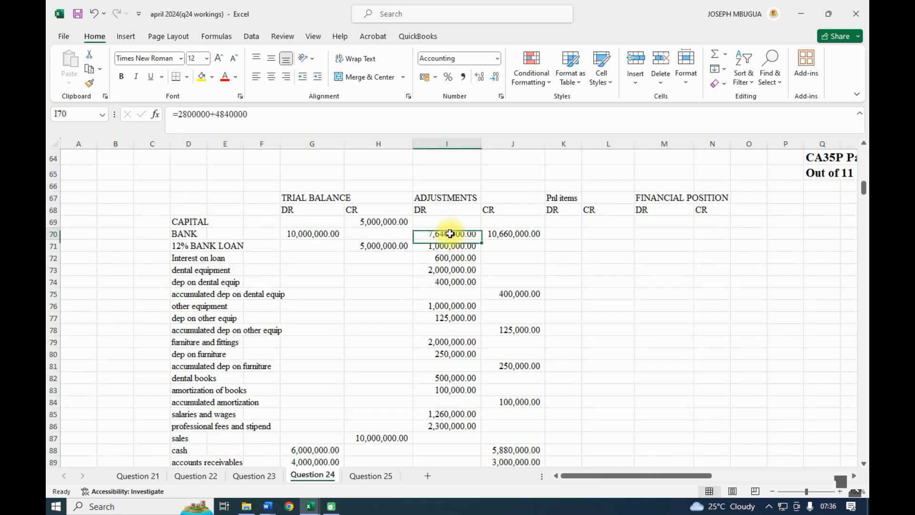
{"action": "left_click", "coordinate": [251, 114]}
{"action": "type", "text": "+"}
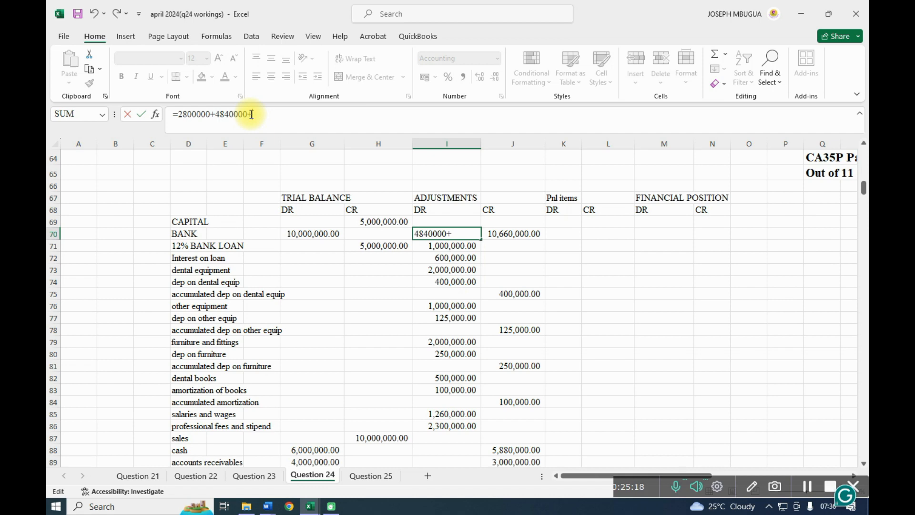
{"action": "scroll", "coordinate": [463, 286], "scroll_direction": "down", "scroll_amount": 4}
{"action": "left_click", "coordinate": [518, 384]}
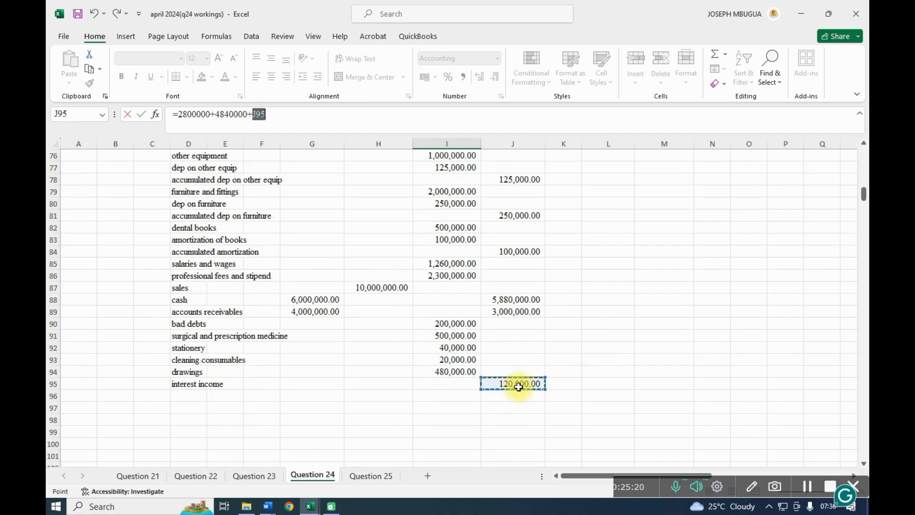
{"action": "key", "text": "Return"}
- Add a "rent" row beneath interest income with a debit adjustment of =100000*12, based on note 8
{"action": "scroll", "coordinate": [231, 361], "scroll_direction": "up", "scroll_amount": 5}
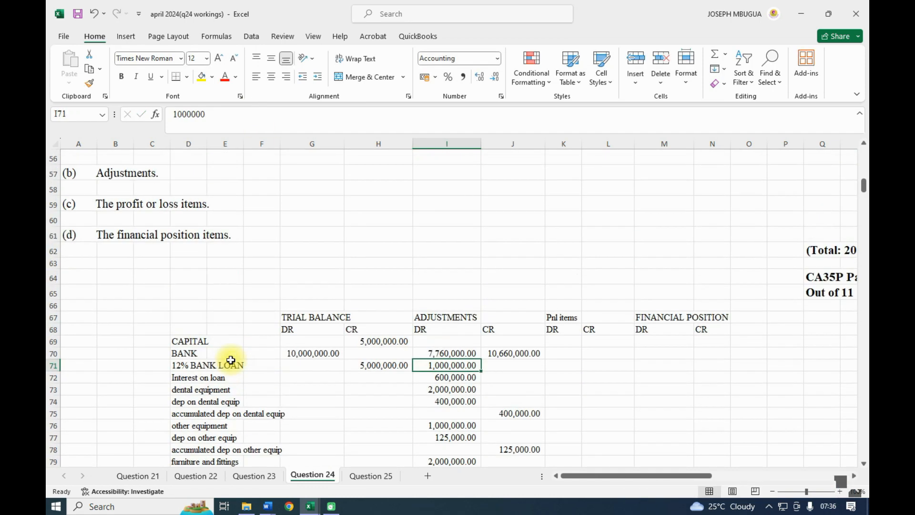
{"action": "scroll", "coordinate": [230, 361], "scroll_direction": "up", "scroll_amount": 8}
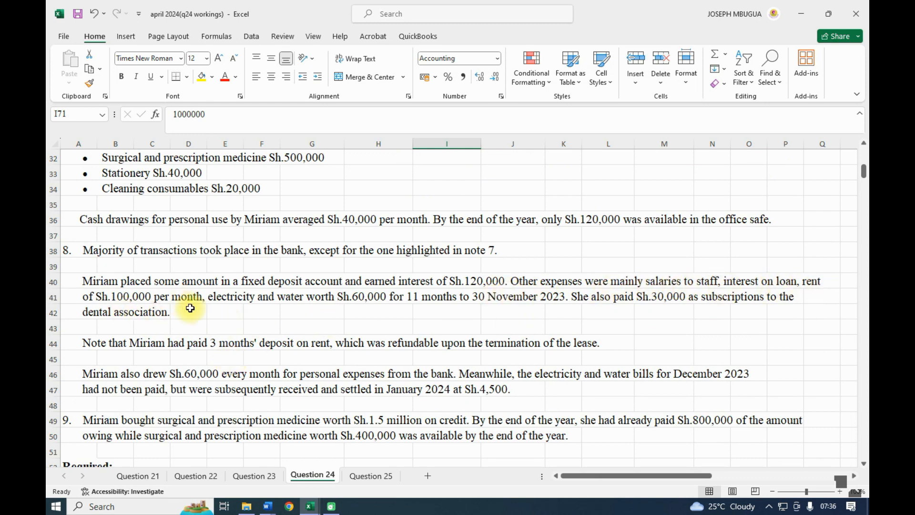
{"action": "scroll", "coordinate": [229, 314], "scroll_direction": "down", "scroll_amount": 12}
{"action": "scroll", "coordinate": [293, 331], "scroll_direction": "down", "scroll_amount": 5}
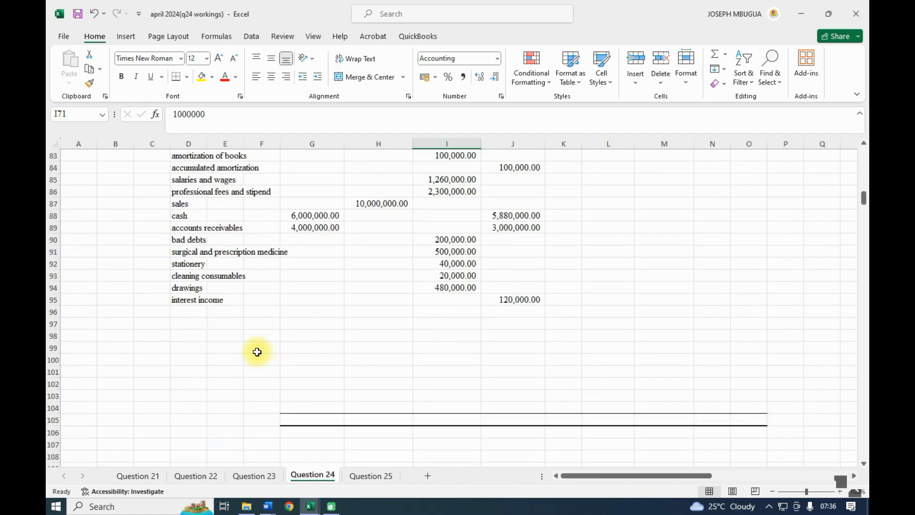
{"action": "left_click", "coordinate": [179, 311]}
{"action": "type", "text": "rent"}
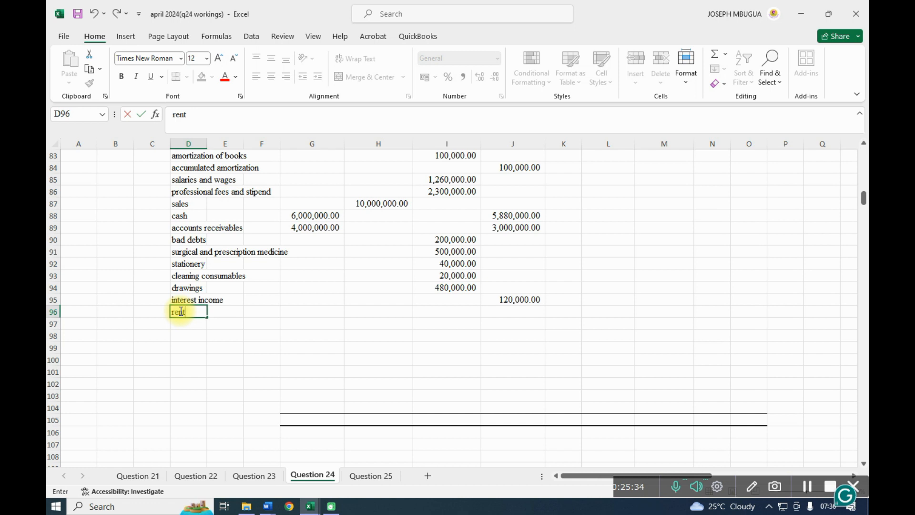
{"action": "left_click", "coordinate": [438, 311]}
{"action": "type", "text": "="}
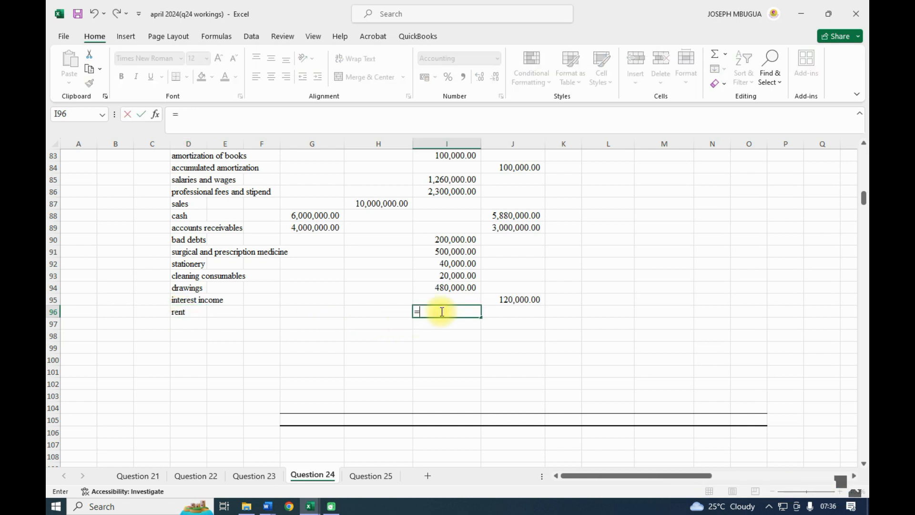
{"action": "type", "text": "100000"}
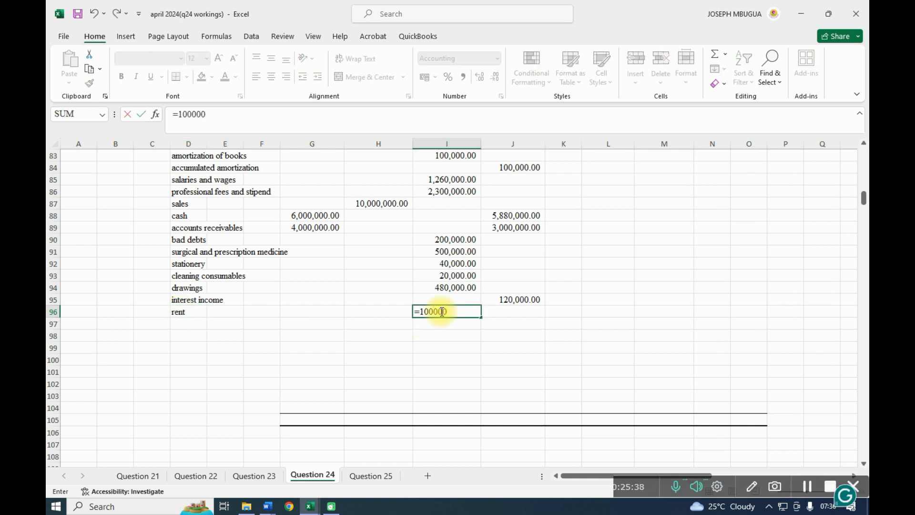
{"action": "type", "text": "*12"}
{"action": "key", "text": "Return"}
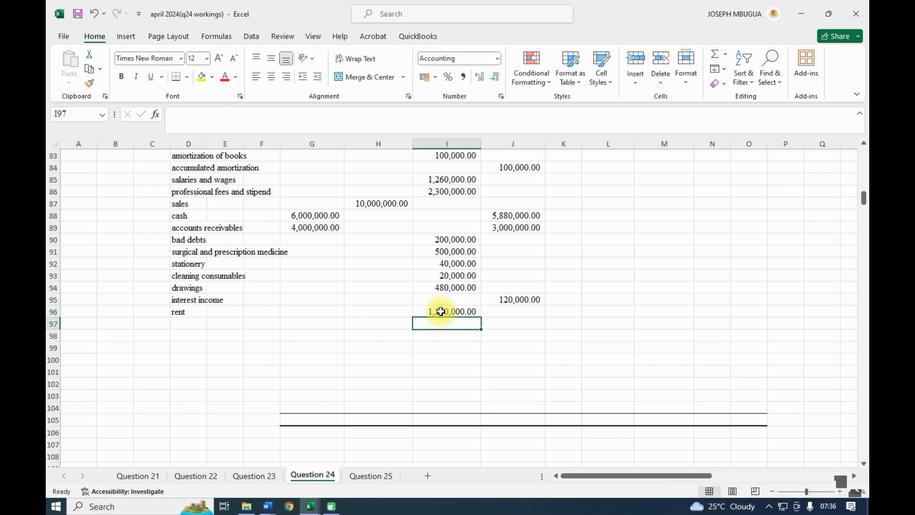
- Extend the bank credit adjustment formula with the rent amount in I96
{"action": "scroll", "coordinate": [441, 311], "scroll_direction": "up", "scroll_amount": 5}
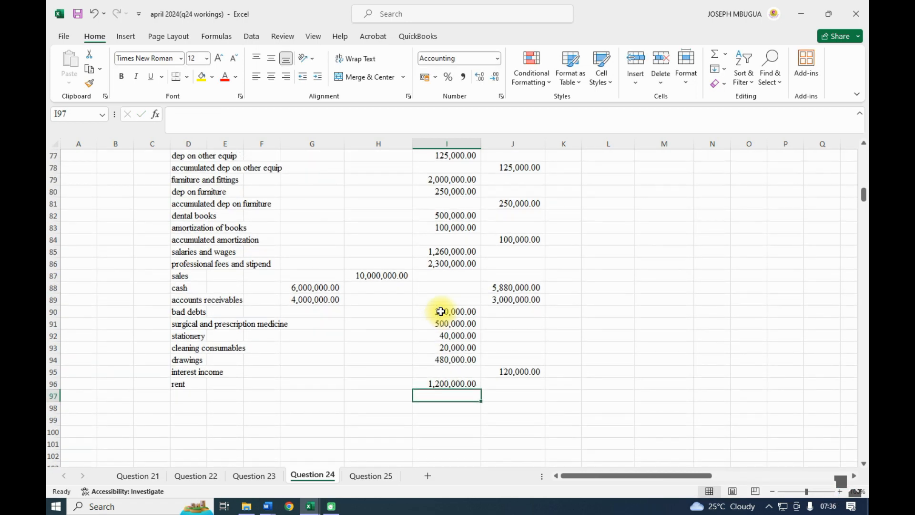
{"action": "left_click", "coordinate": [493, 178]}
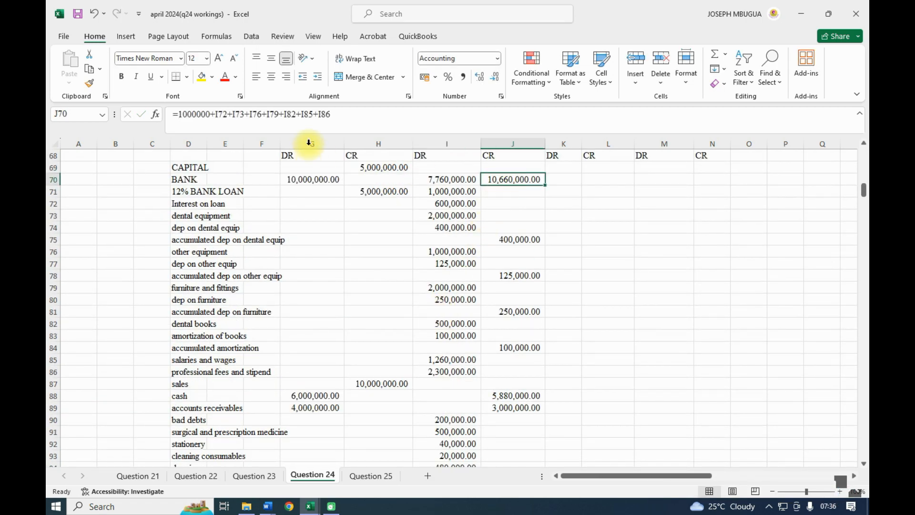
{"action": "left_click", "coordinate": [362, 112]}
{"action": "type", "text": "+"}
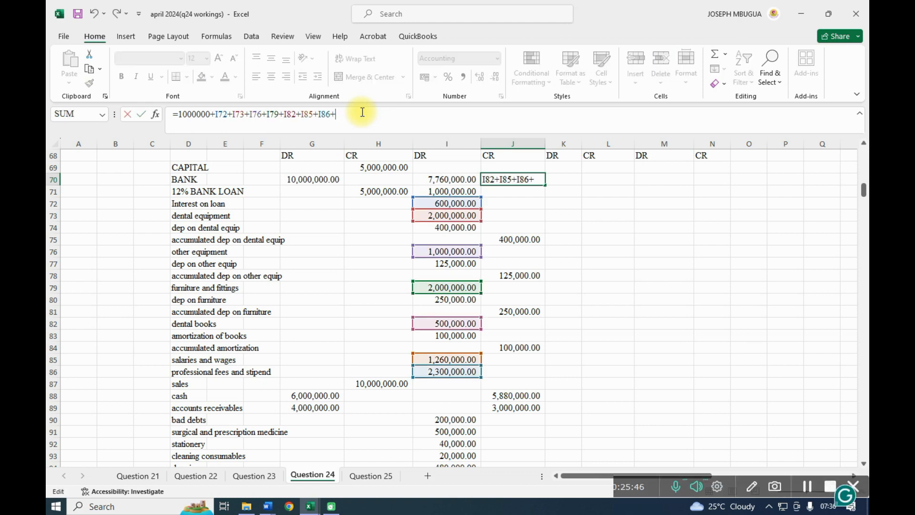
{"action": "scroll", "coordinate": [451, 354], "scroll_direction": "down", "scroll_amount": 5}
{"action": "left_click", "coordinate": [450, 312]}
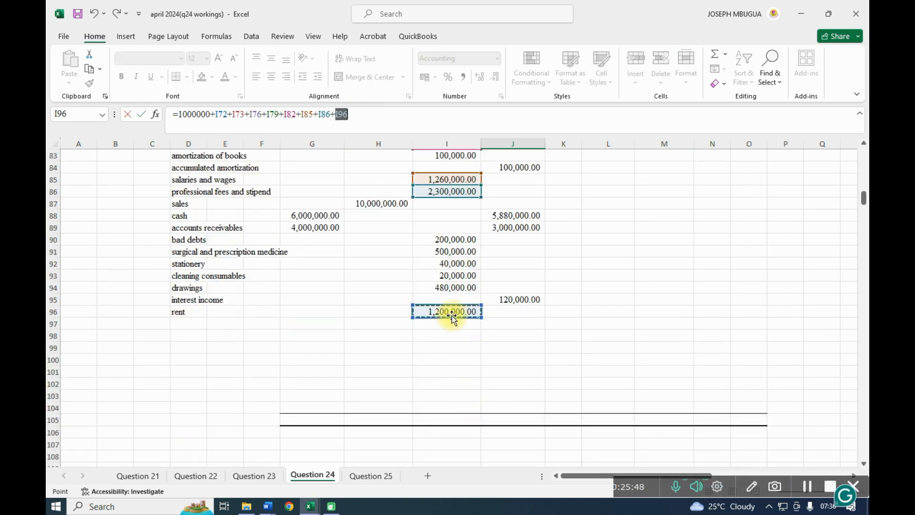
{"action": "key", "text": "Return"}
- Add an "electricity and water" row beneath rent with a debit adjustment of =60000+4500, based on note 8
{"action": "scroll", "coordinate": [451, 315], "scroll_direction": "up", "scroll_amount": 7}
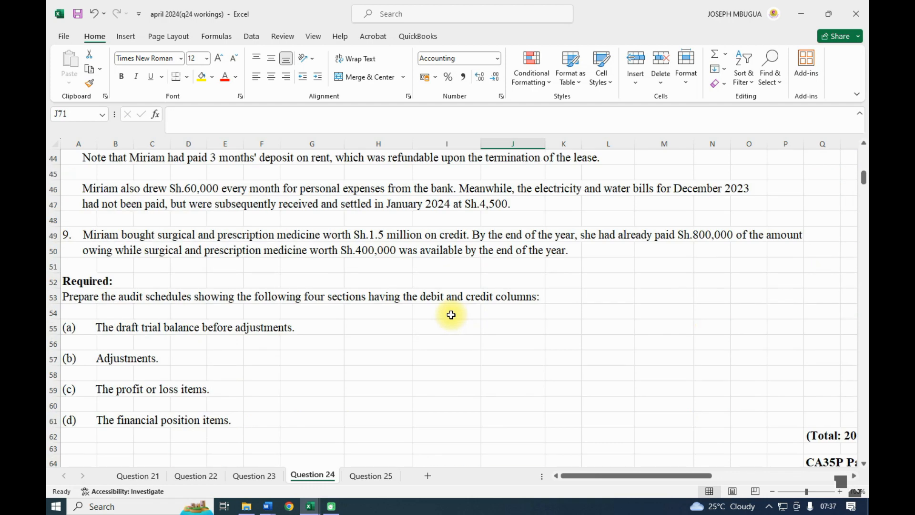
{"action": "scroll", "coordinate": [451, 315], "scroll_direction": "up", "scroll_amount": 4}
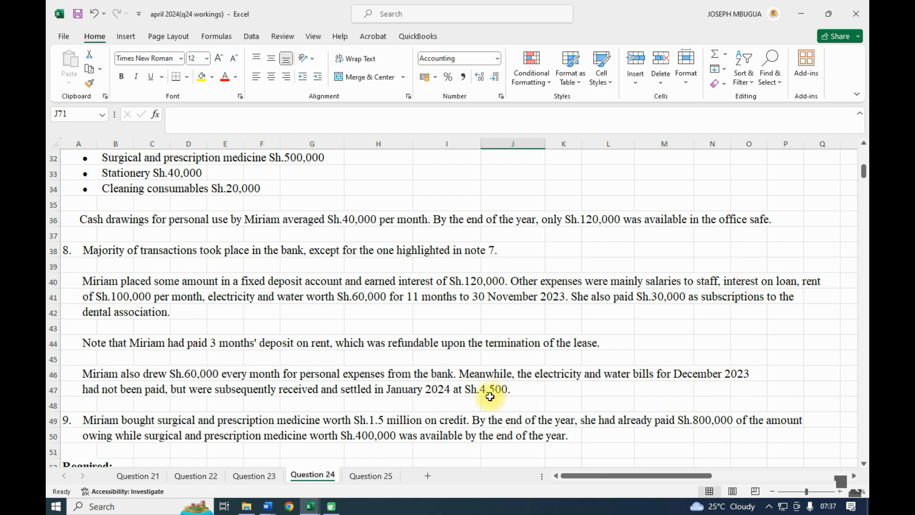
{"action": "scroll", "coordinate": [490, 396], "scroll_direction": "up", "scroll_amount": 1}
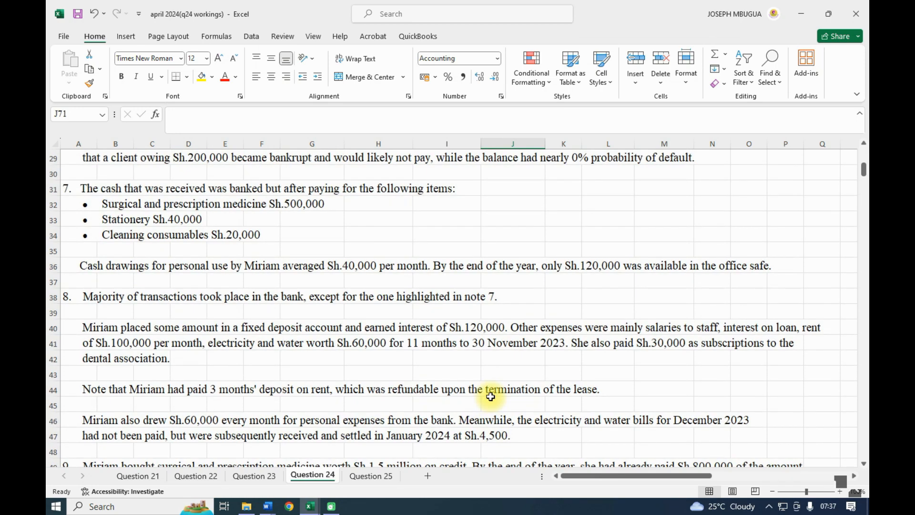
{"action": "scroll", "coordinate": [491, 397], "scroll_direction": "down", "scroll_amount": 15}
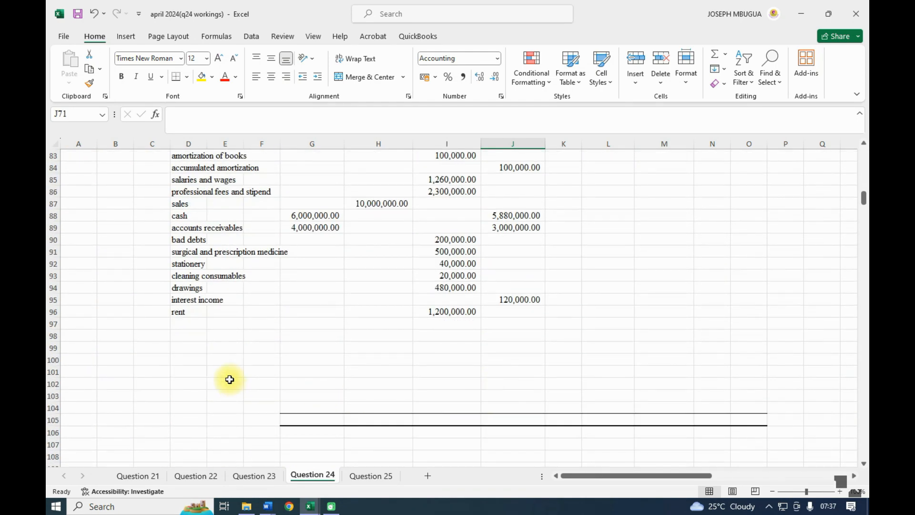
{"action": "left_click", "coordinate": [196, 324]}
{"action": "type", "text": "el"}
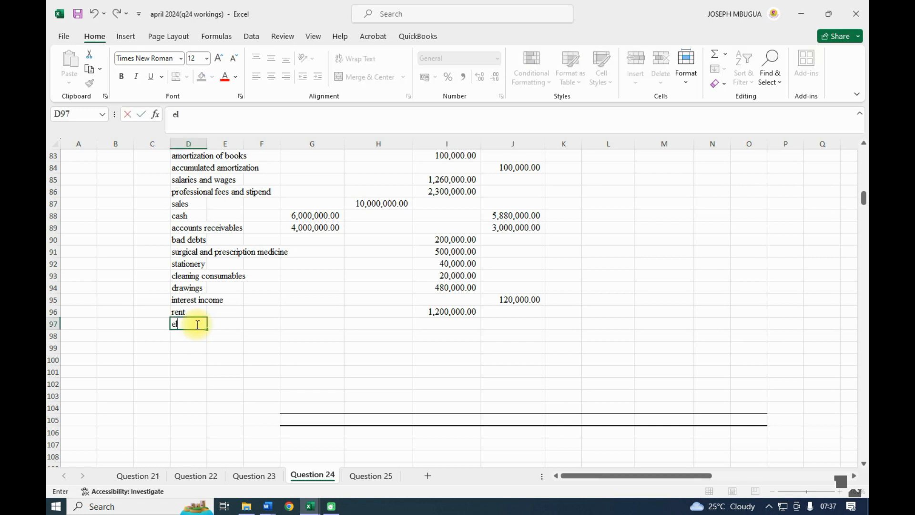
{"action": "type", "text": "ectri"}
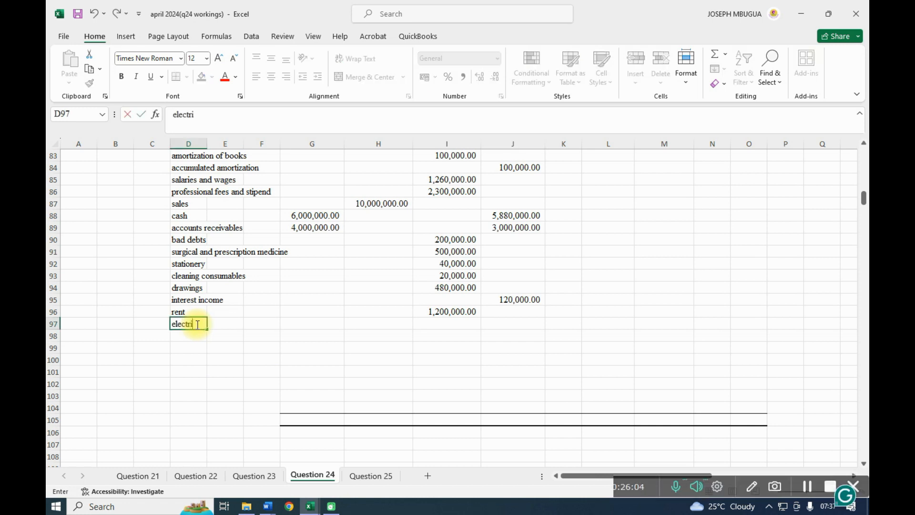
{"action": "type", "text": "city and water"}
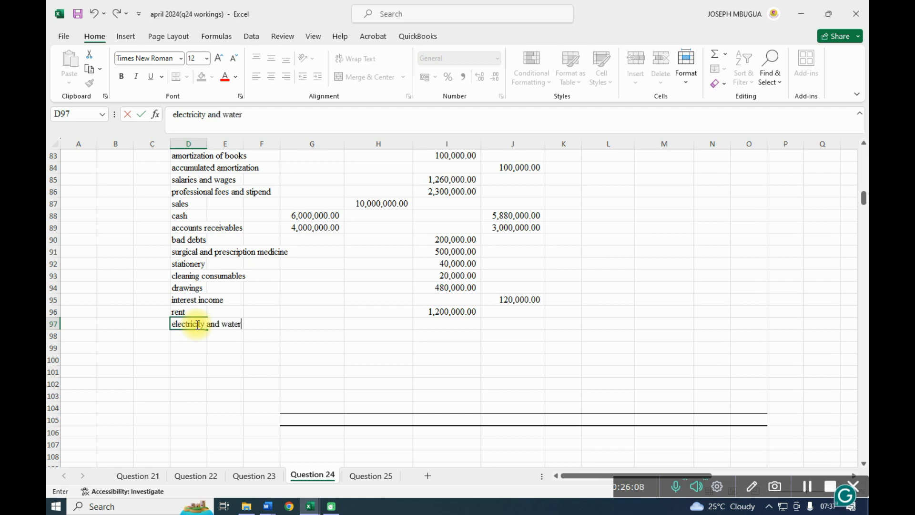
{"action": "left_click", "coordinate": [440, 323]}
{"action": "type", "text": "6"}
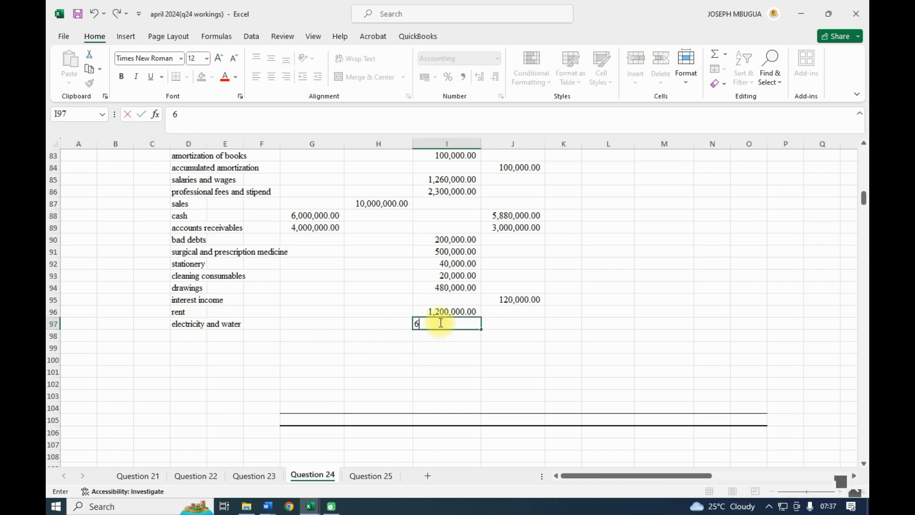
{"action": "type", "text": "=60000+4500"}
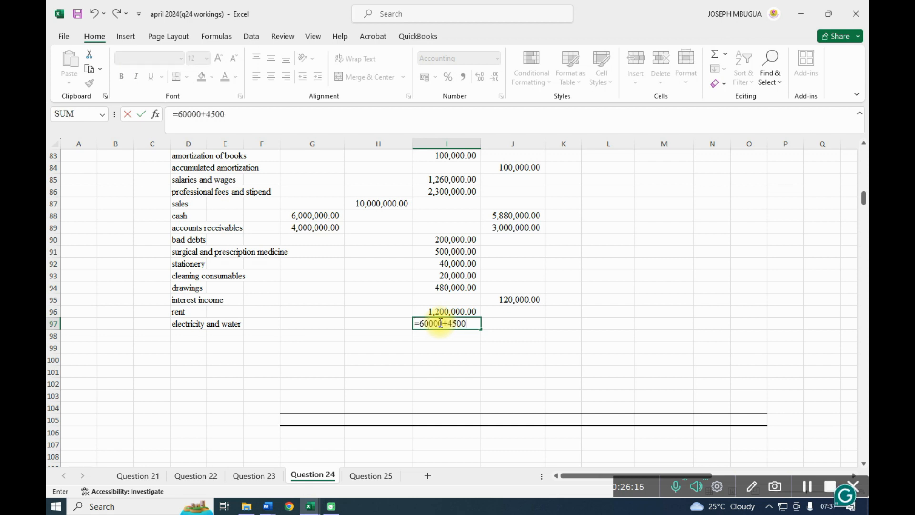
{"action": "key", "text": "Return"}
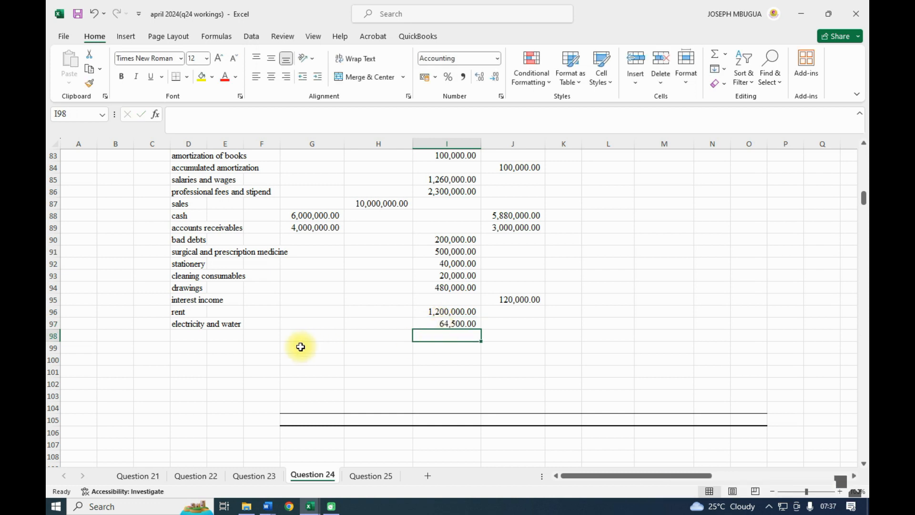
- Add an "accruals" row beneath electricity and water with a credit adjustment of 4500
{"action": "left_click", "coordinate": [185, 340]}
{"action": "type", "text": "accru"}
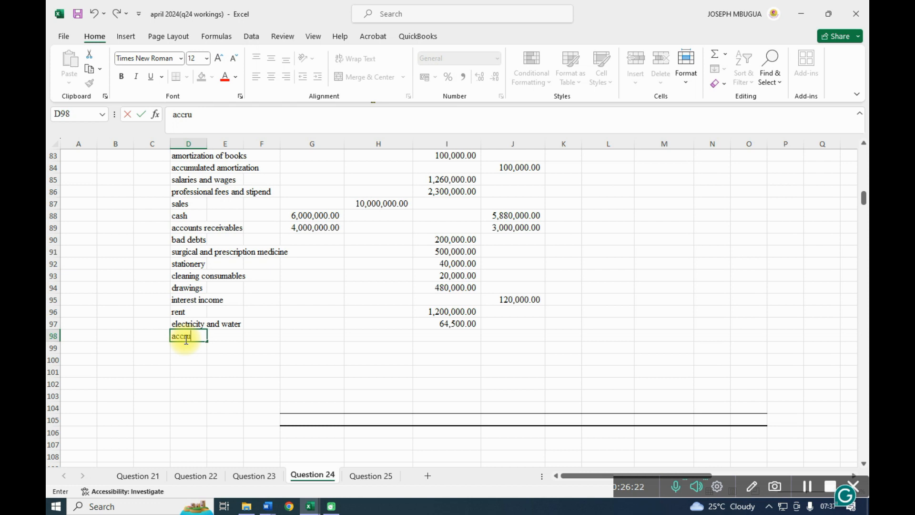
{"action": "type", "text": "als"}
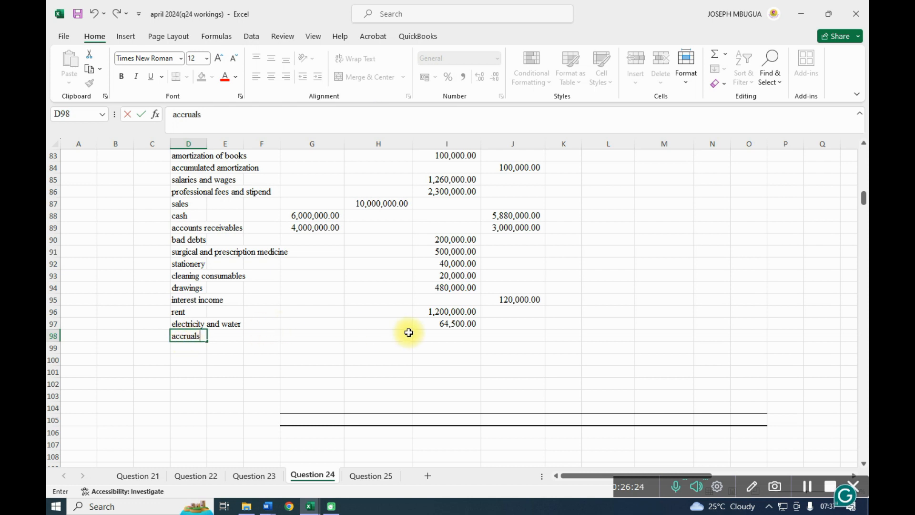
{"action": "left_click", "coordinate": [494, 333]}
{"action": "type", "text": "4500"}
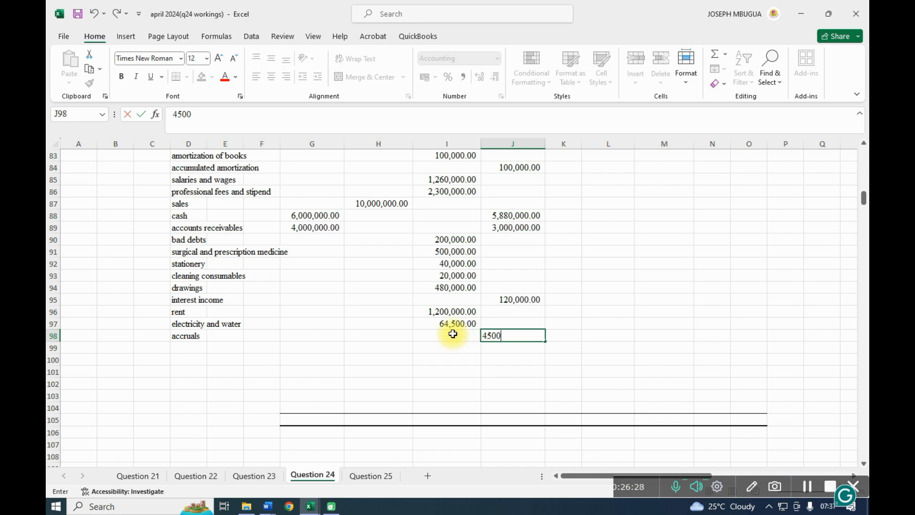
- Extend the bank credit adjustment formula with +60000 for the electricity and water paid
{"action": "scroll", "coordinate": [453, 333], "scroll_direction": "up", "scroll_amount": 10}
{"action": "left_click", "coordinate": [514, 399]}
{"action": "left_click", "coordinate": [355, 114]}
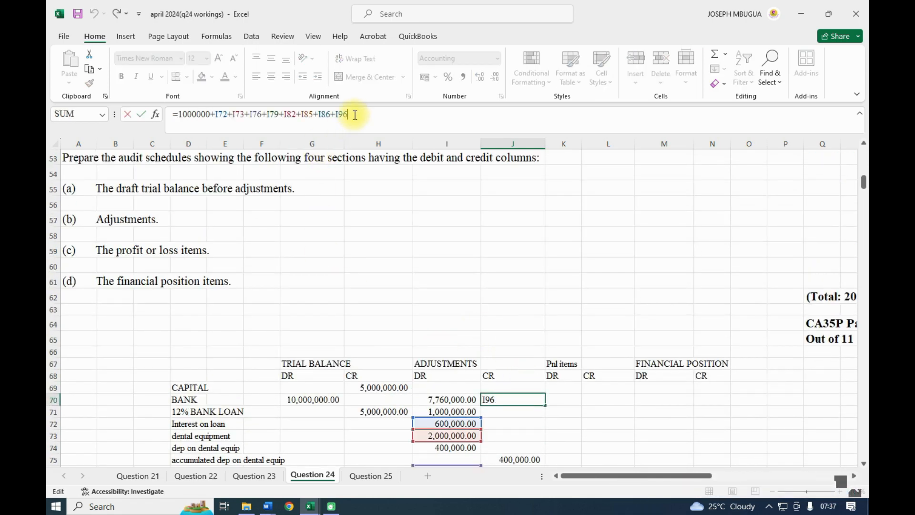
{"action": "type", "text": "+6"}
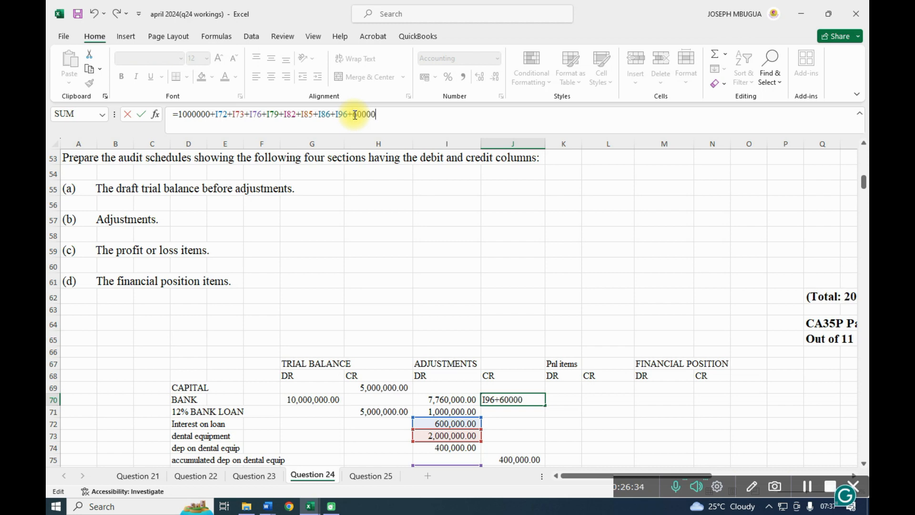
{"action": "type", "text": "0000"}
{"action": "key", "text": "Return"}
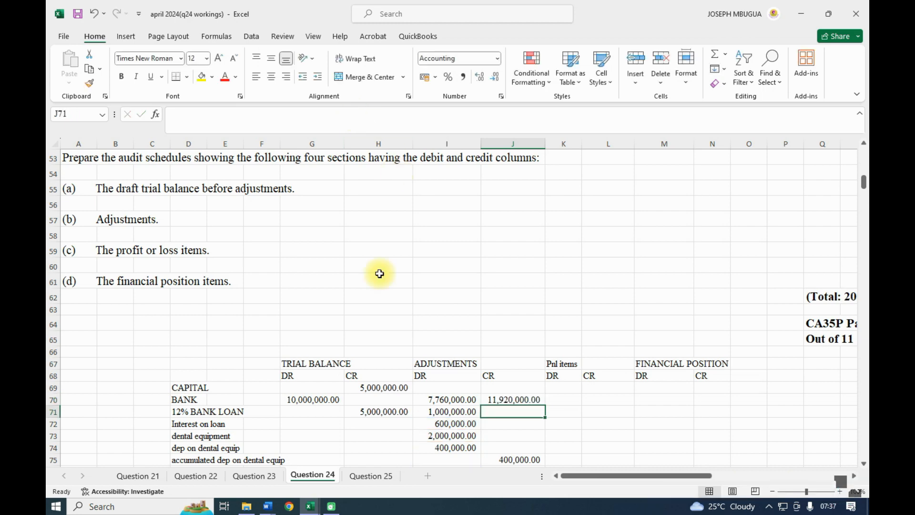
- Add a "subscription fee" row beneath accruals with a debit adjustment of 60000
{"action": "scroll", "coordinate": [310, 314], "scroll_direction": "down", "scroll_amount": 3}
{"action": "scroll", "coordinate": [310, 314], "scroll_direction": "up", "scroll_amount": 9}
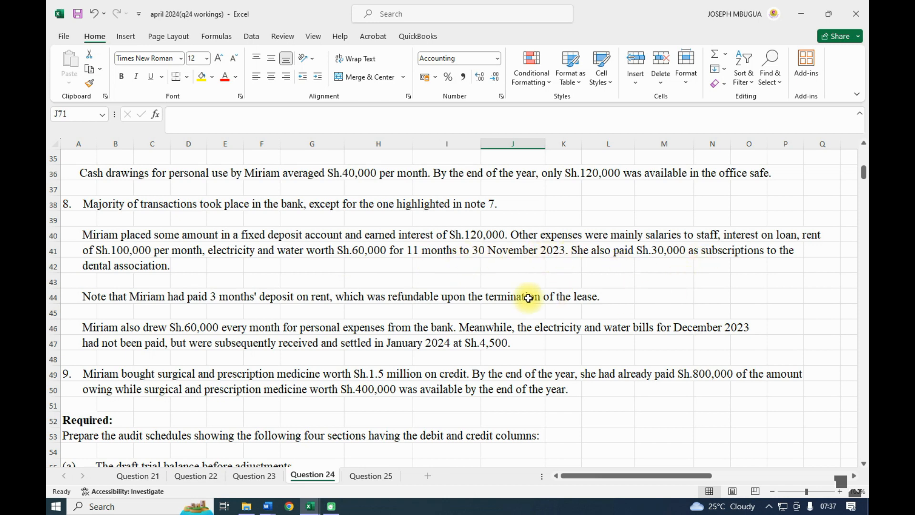
{"action": "scroll", "coordinate": [401, 297], "scroll_direction": "down", "scroll_amount": 1}
{"action": "scroll", "coordinate": [400, 297], "scroll_direction": "down", "scroll_amount": 14}
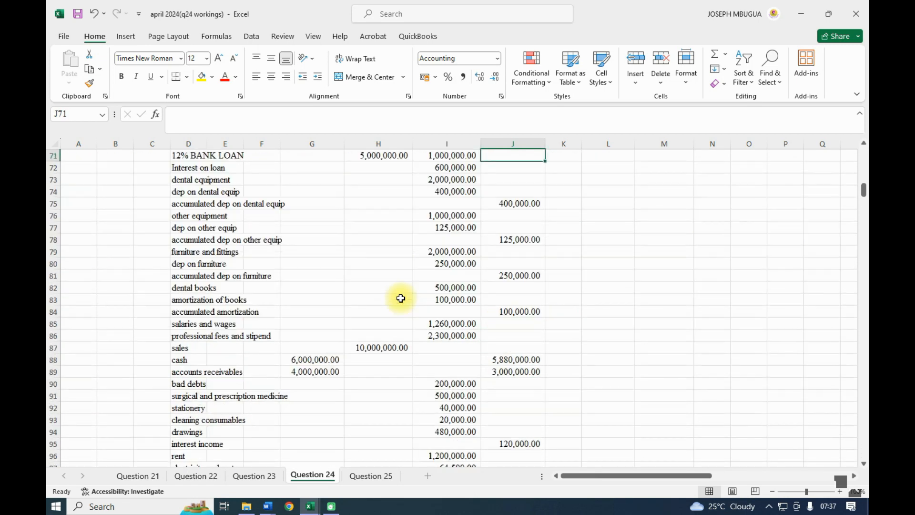
{"action": "left_click", "coordinate": [183, 315]}
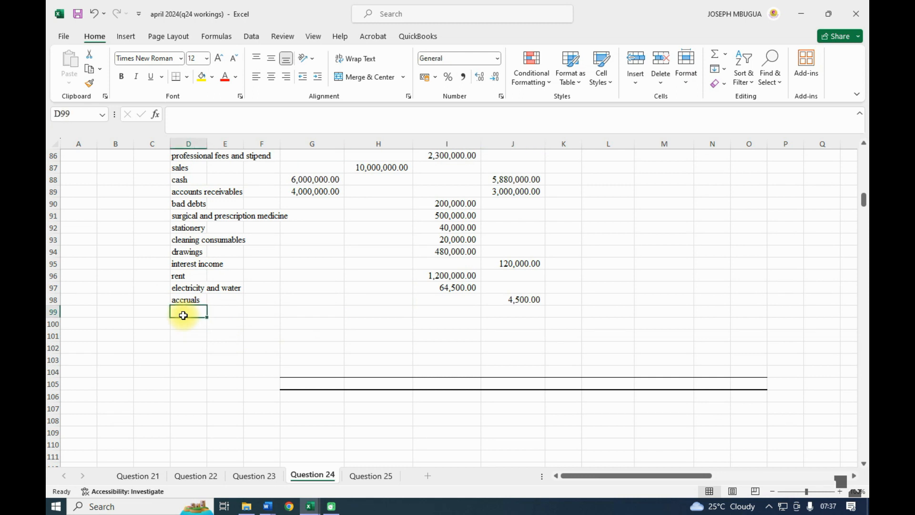
{"action": "type", "text": "subscrip"}
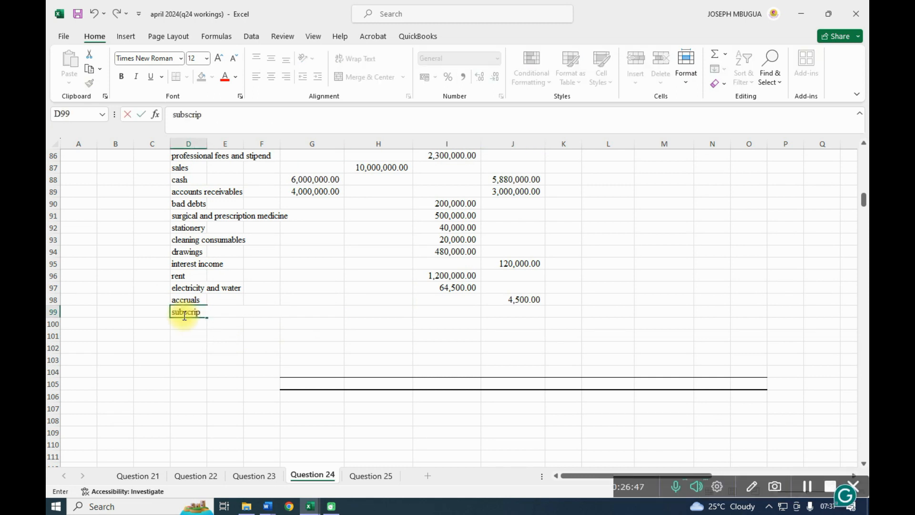
{"action": "type", "text": "tion fee"}
{"action": "left_click", "coordinate": [465, 315]}
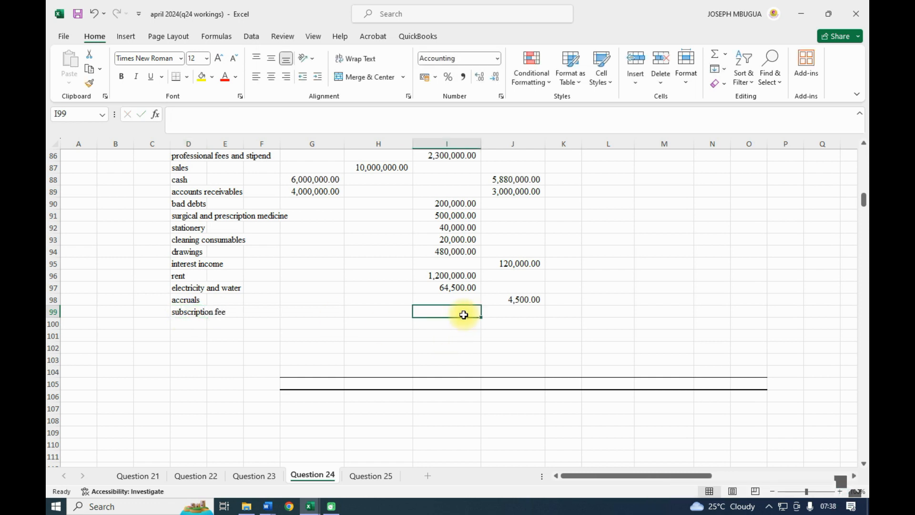
{"action": "type", "text": "60000"}
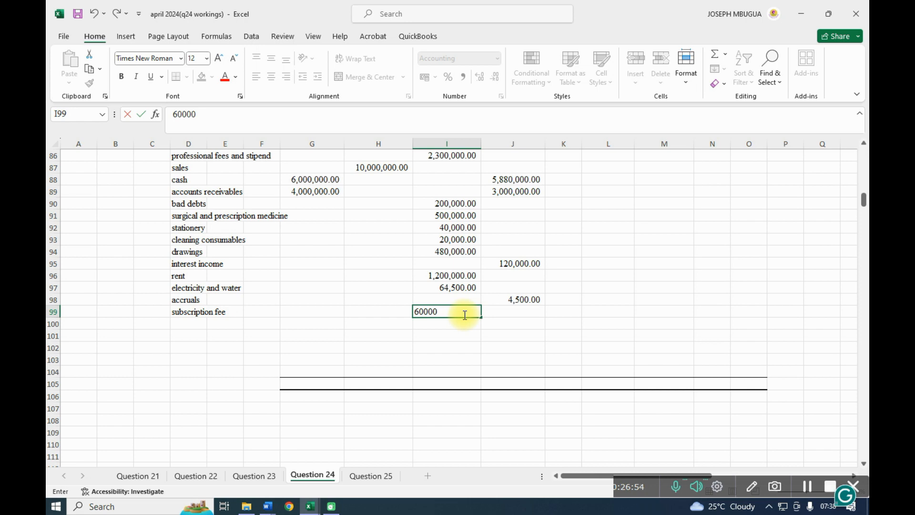
{"action": "scroll", "coordinate": [464, 312], "scroll_direction": "up", "scroll_amount": 11}
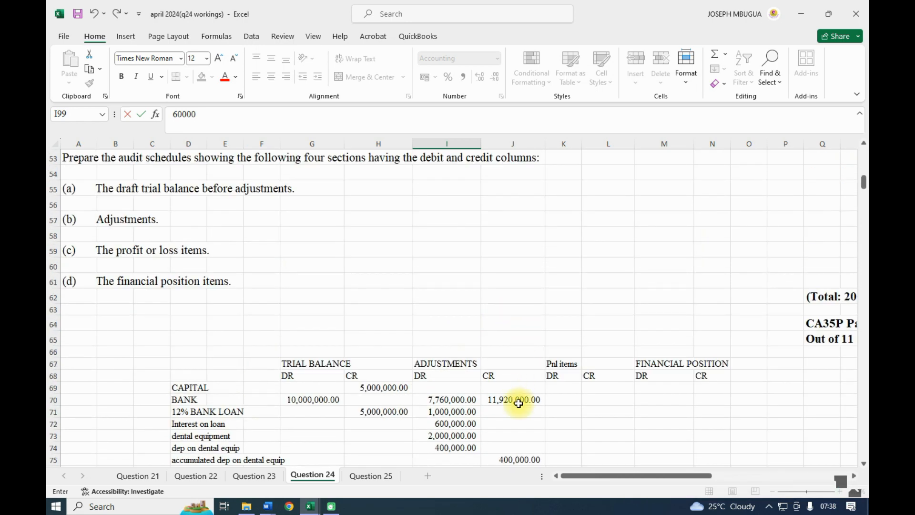
{"action": "left_click", "coordinate": [519, 399]}
{"action": "left_click", "coordinate": [381, 117]}
{"action": "type", "text": "+"}
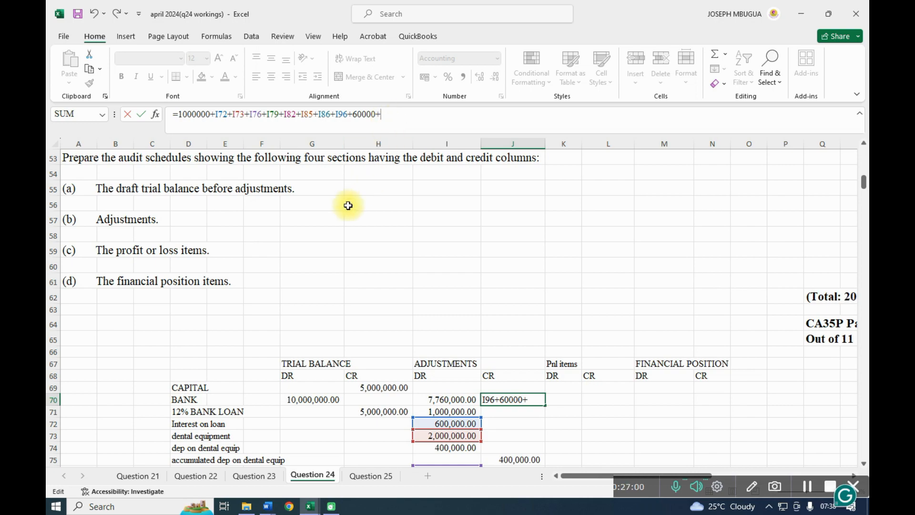
{"action": "scroll", "coordinate": [372, 278], "scroll_direction": "up", "scroll_amount": 6}
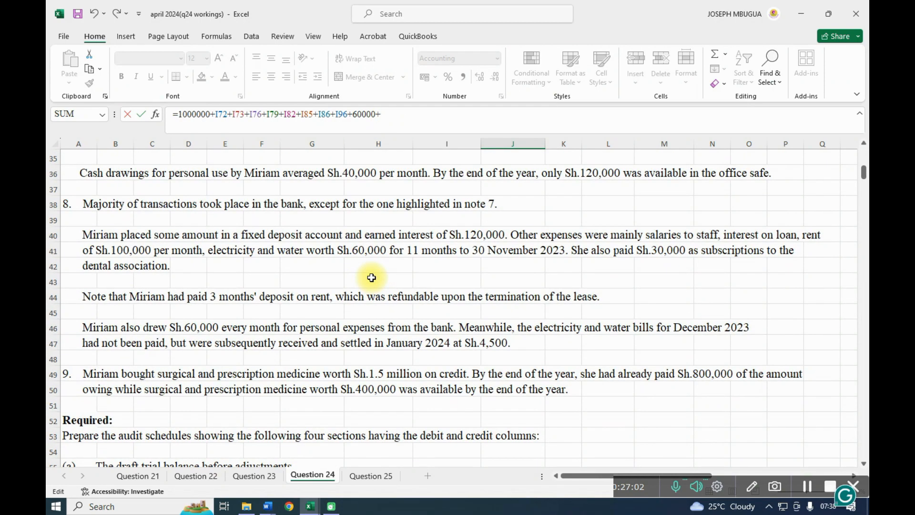
{"action": "scroll", "coordinate": [372, 278], "scroll_direction": "down", "scroll_amount": 20}
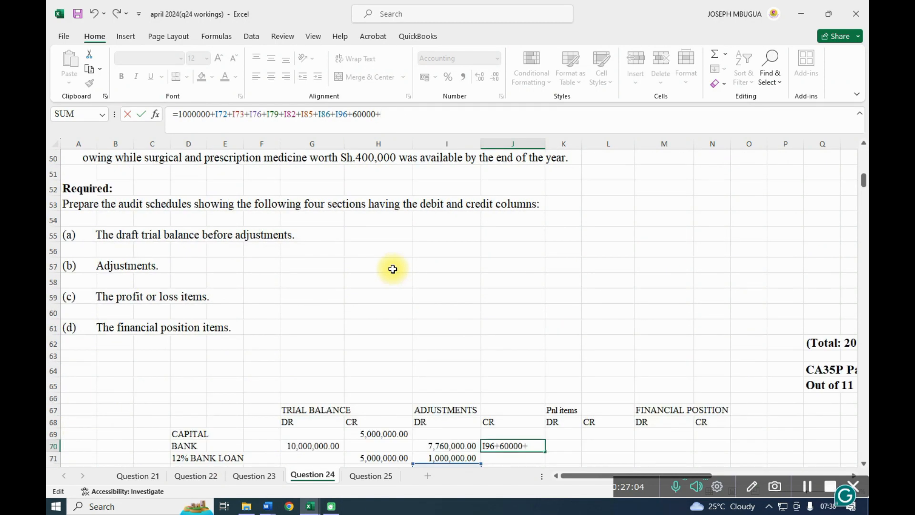
{"action": "scroll", "coordinate": [392, 269], "scroll_direction": "up", "scroll_amount": 2}
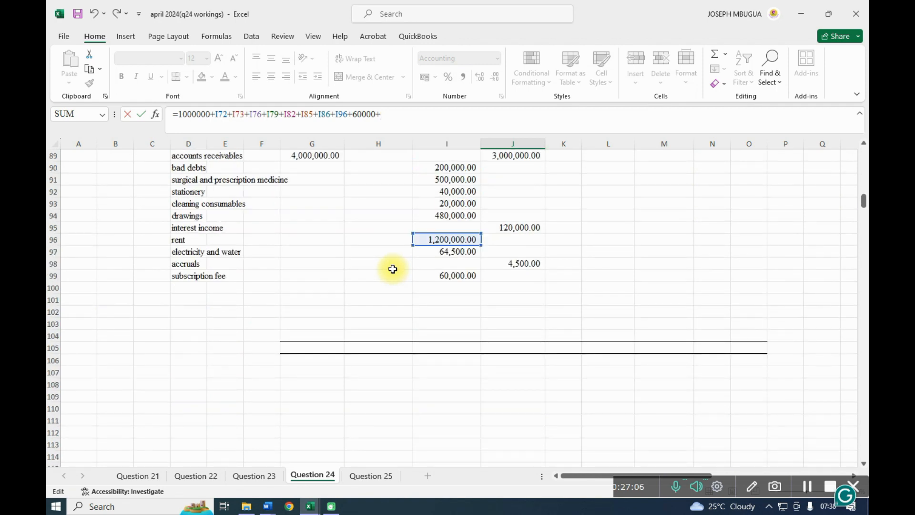
- Set the subscription fee's debit adjustment to 30000, as given in note 8
{"action": "left_click", "coordinate": [446, 274]}
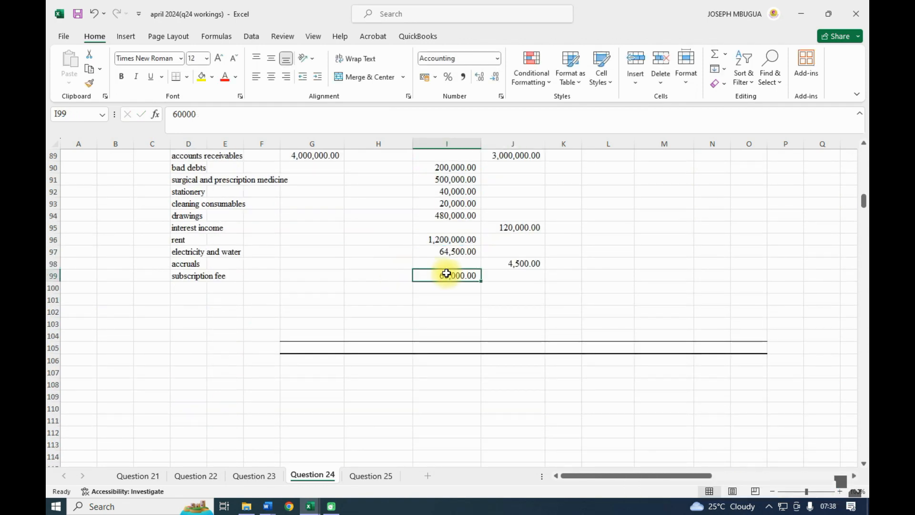
{"action": "type", "text": "30000"}
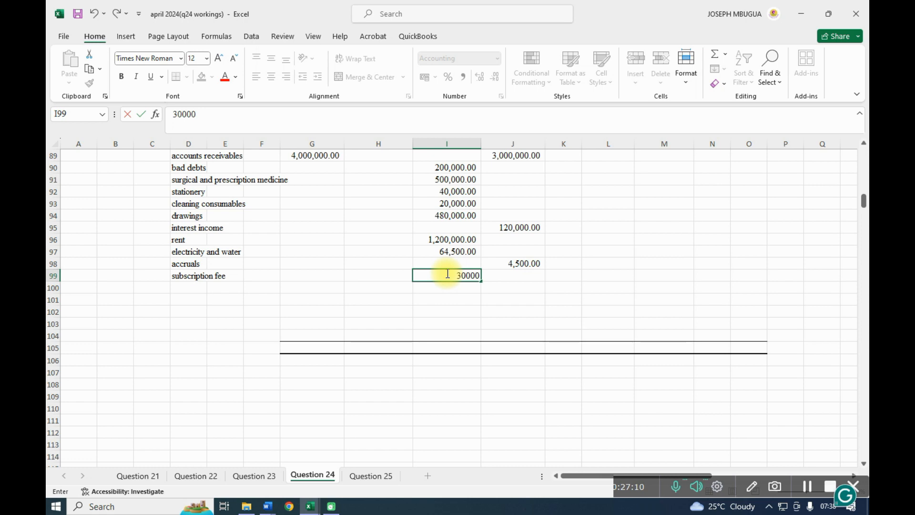
{"action": "left_click", "coordinate": [467, 305]}
- Extend the bank credit adjustment formula with the subscription fee amount in I99
{"action": "scroll", "coordinate": [467, 305], "scroll_direction": "up", "scroll_amount": 9}
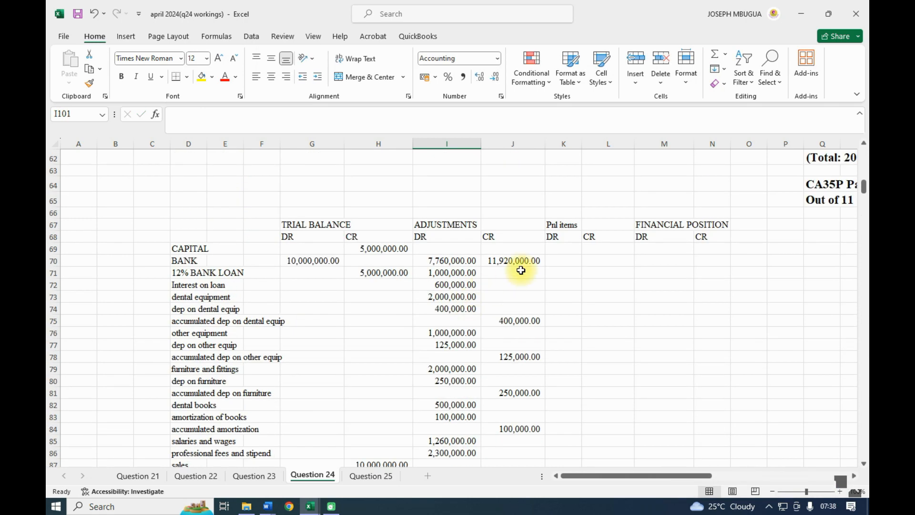
{"action": "left_click", "coordinate": [522, 263]}
{"action": "left_click", "coordinate": [401, 121]}
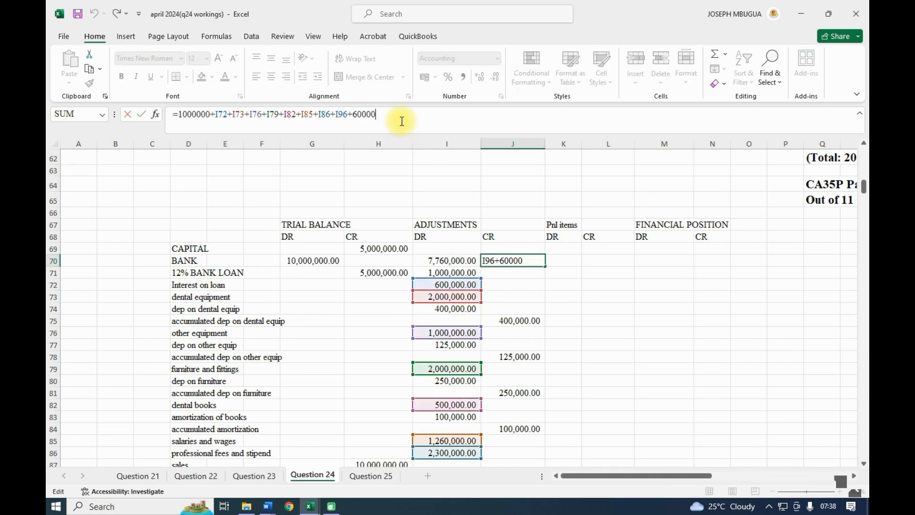
{"action": "scroll", "coordinate": [364, 326], "scroll_direction": "down", "scroll_amount": 5}
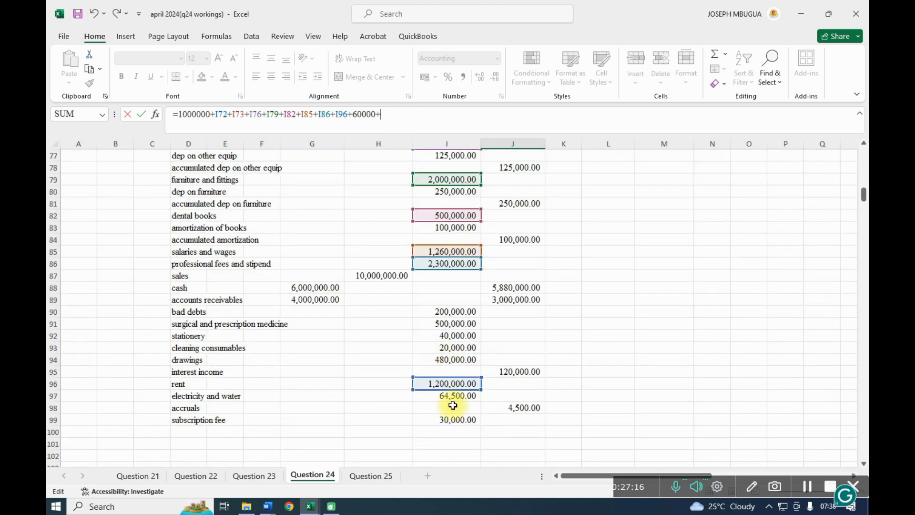
{"action": "left_click", "coordinate": [445, 417]}
{"action": "key", "text": "Return"}
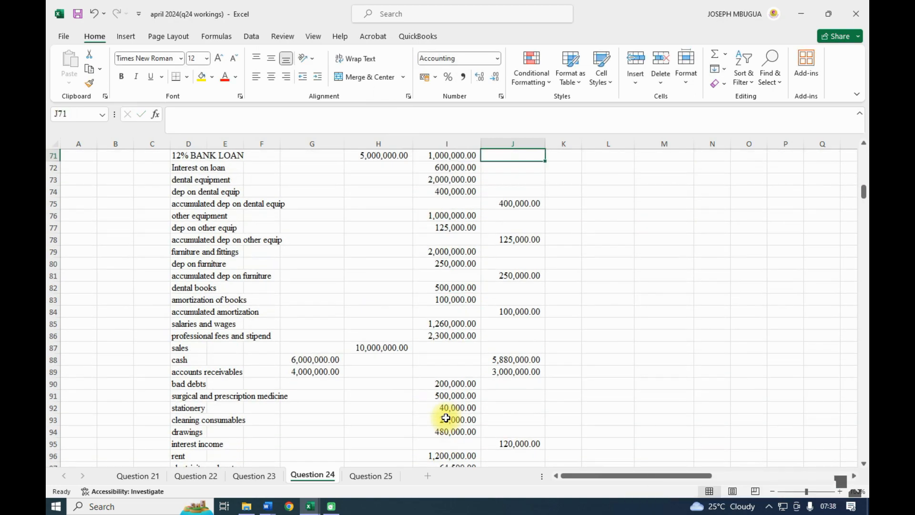
- Add a "rent deposit" row beneath subscription fee with a debit adjustment of =100000*3 for the three months' deposit in note 8
{"action": "scroll", "coordinate": [308, 420], "scroll_direction": "up", "scroll_amount": 12}
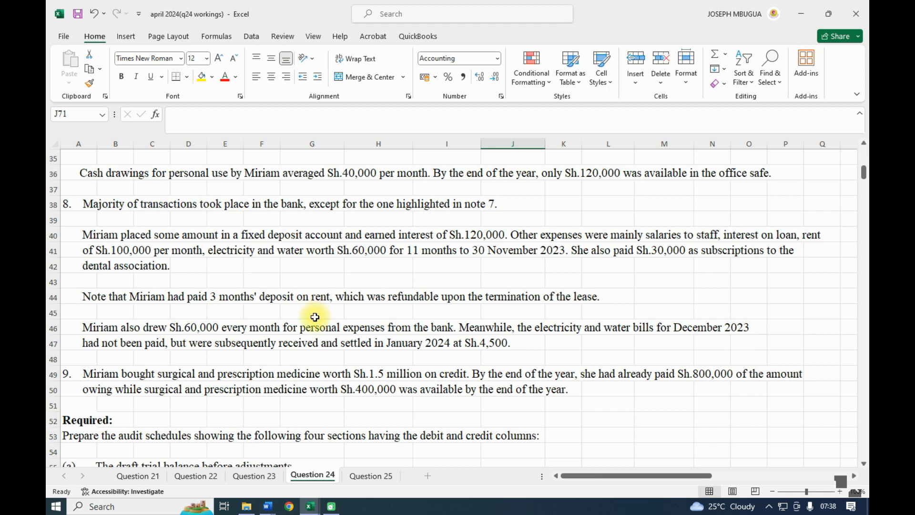
{"action": "scroll", "coordinate": [305, 309], "scroll_direction": "down", "scroll_amount": 15}
{"action": "scroll", "coordinate": [252, 348], "scroll_direction": "down", "scroll_amount": 1}
{"action": "left_click", "coordinate": [191, 358]}
{"action": "type", "text": "rent"}
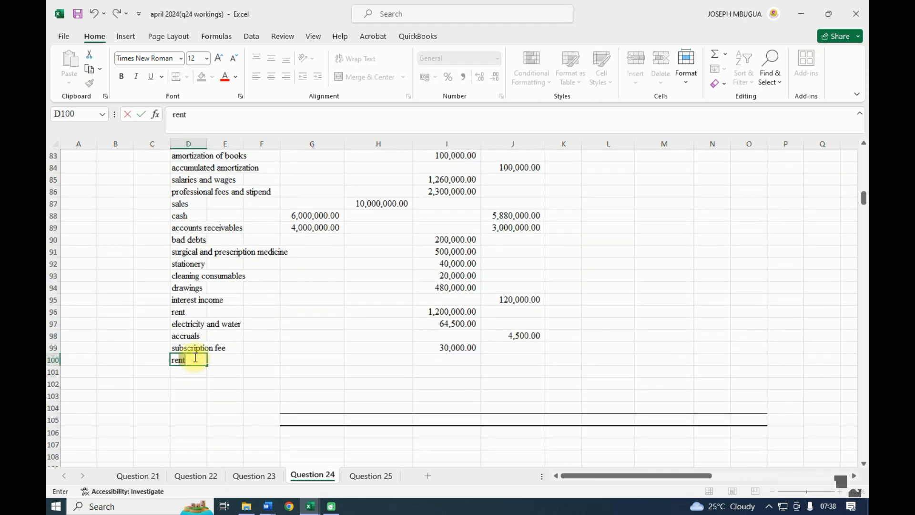
{"action": "type", "text": " deposit"}
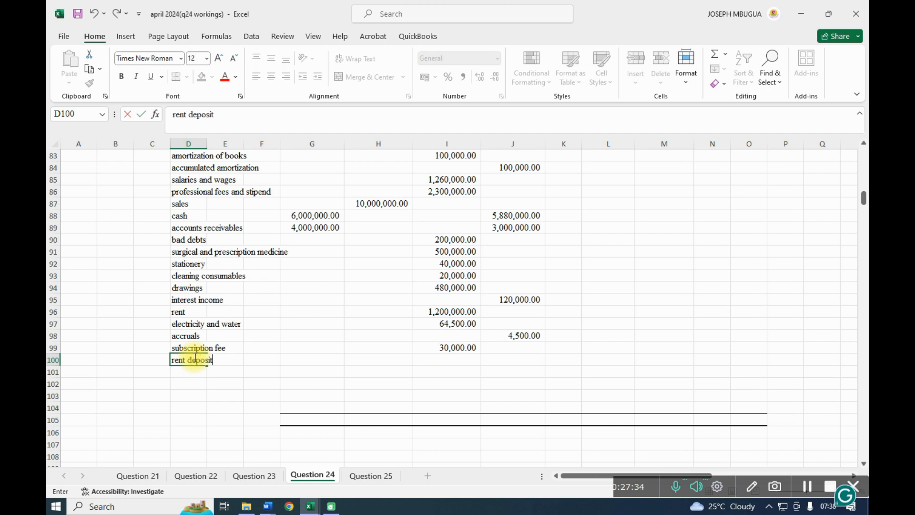
{"action": "left_click", "coordinate": [425, 358]}
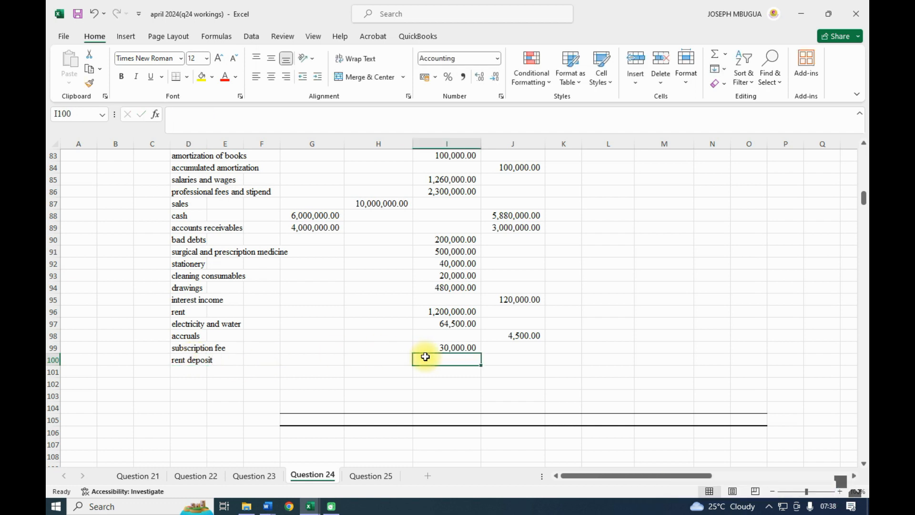
{"action": "type", "text": "=100000*3"}
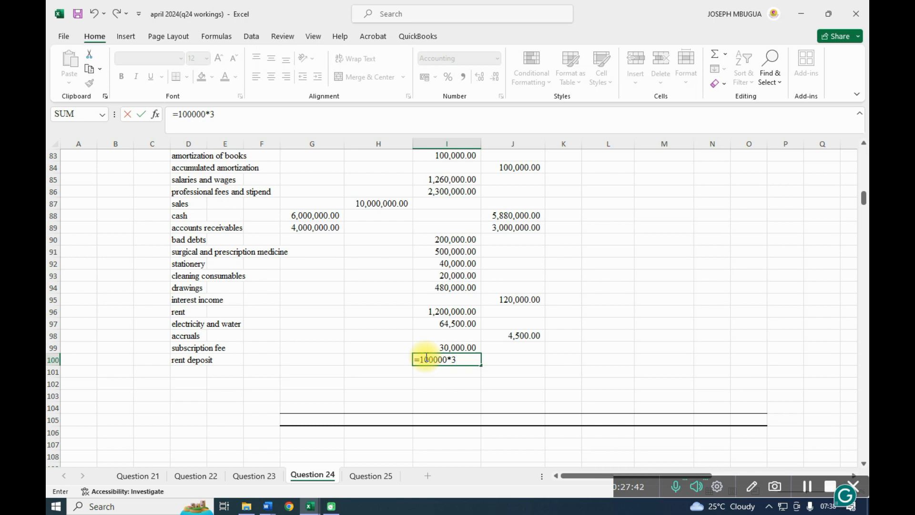
{"action": "key", "text": "Return"}
- Extend the bank credit adjustment formula with the rent deposit amount in I100
{"action": "scroll", "coordinate": [425, 356], "scroll_direction": "up", "scroll_amount": 8}
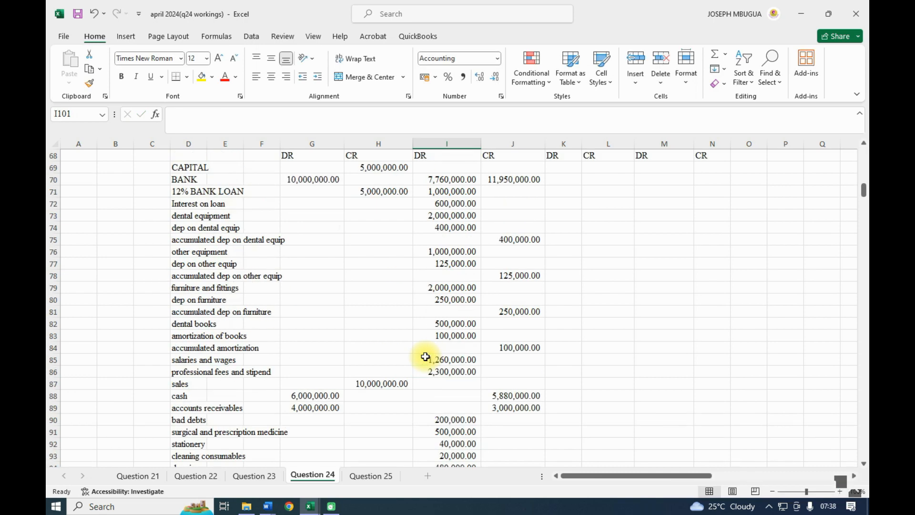
{"action": "left_click", "coordinate": [502, 306]}
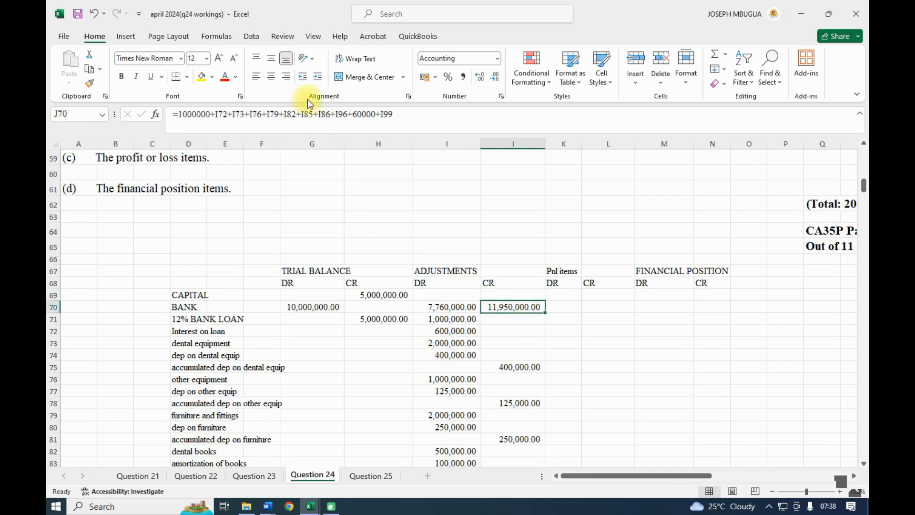
{"action": "left_click", "coordinate": [413, 115]}
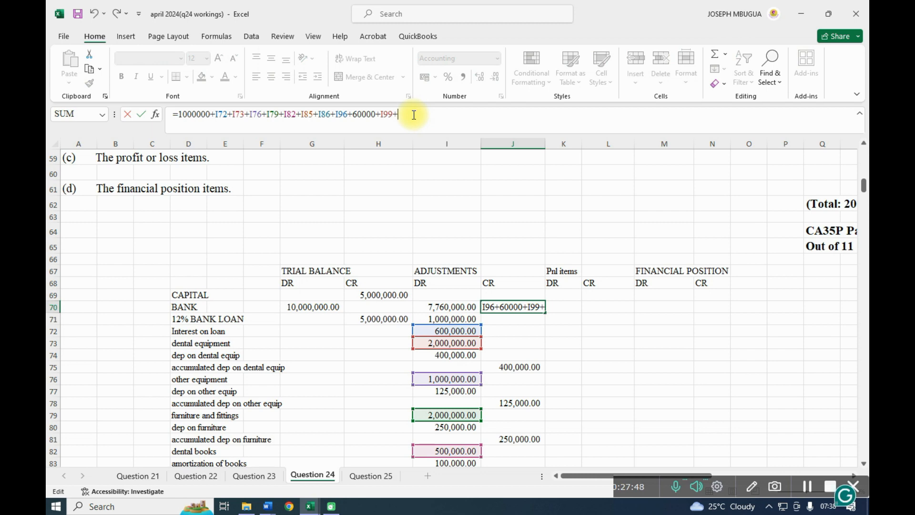
{"action": "scroll", "coordinate": [451, 313], "scroll_direction": "down", "scroll_amount": 8}
{"action": "left_click", "coordinate": [443, 361]}
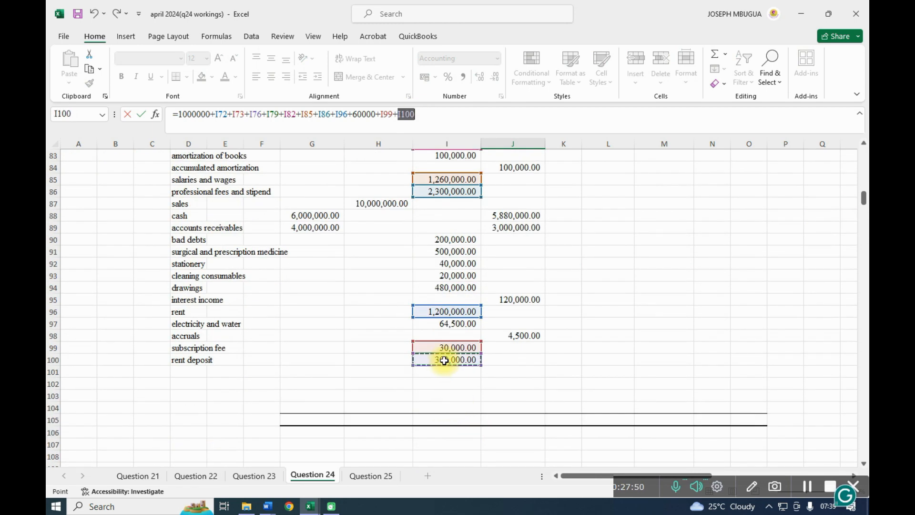
{"action": "key", "text": "Return"}
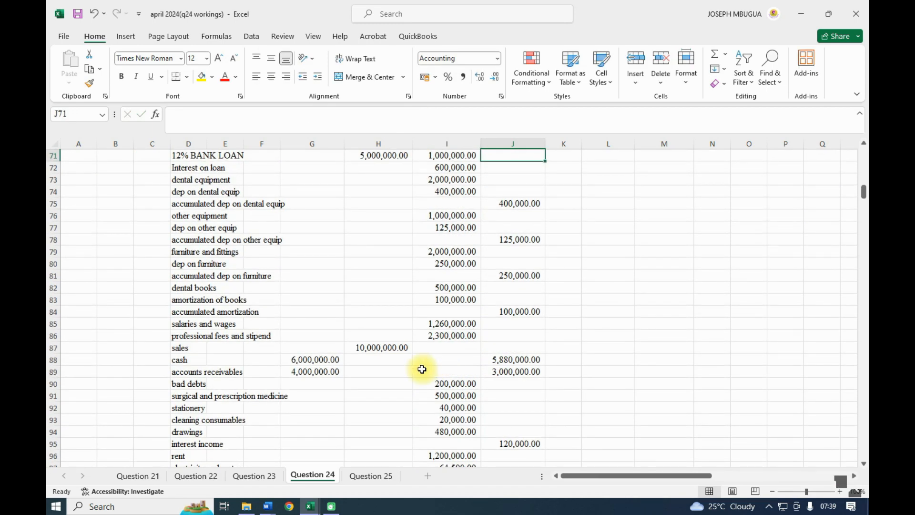
- Change the drawings debit adjustment formula to =(40000*12)+(60000*12) to include the monthly bank drawings from note 8
{"action": "scroll", "coordinate": [436, 365], "scroll_direction": "up", "scroll_amount": 9}
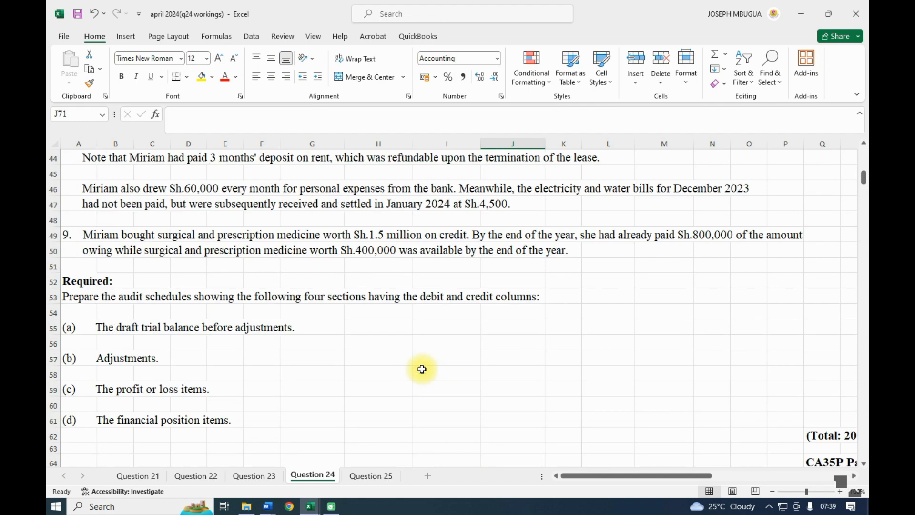
{"action": "scroll", "coordinate": [421, 369], "scroll_direction": "up", "scroll_amount": 1}
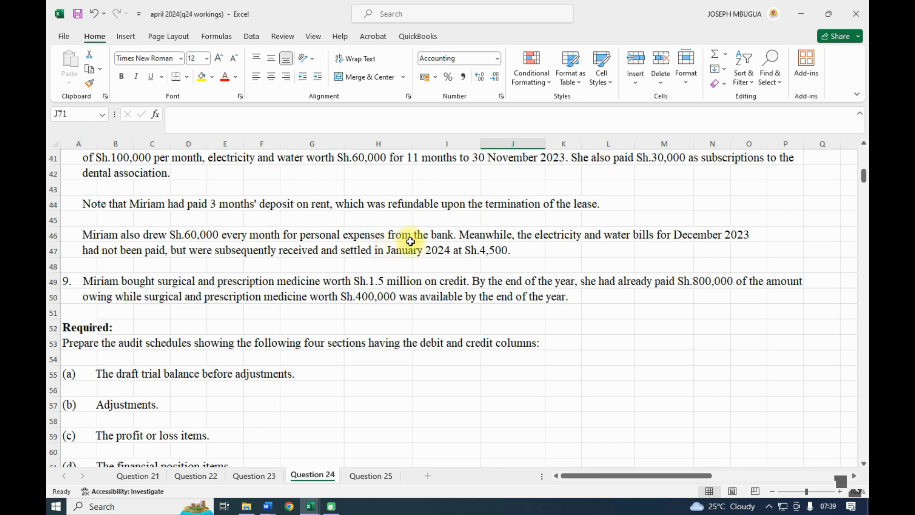
{"action": "scroll", "coordinate": [410, 242], "scroll_direction": "up", "scroll_amount": 3}
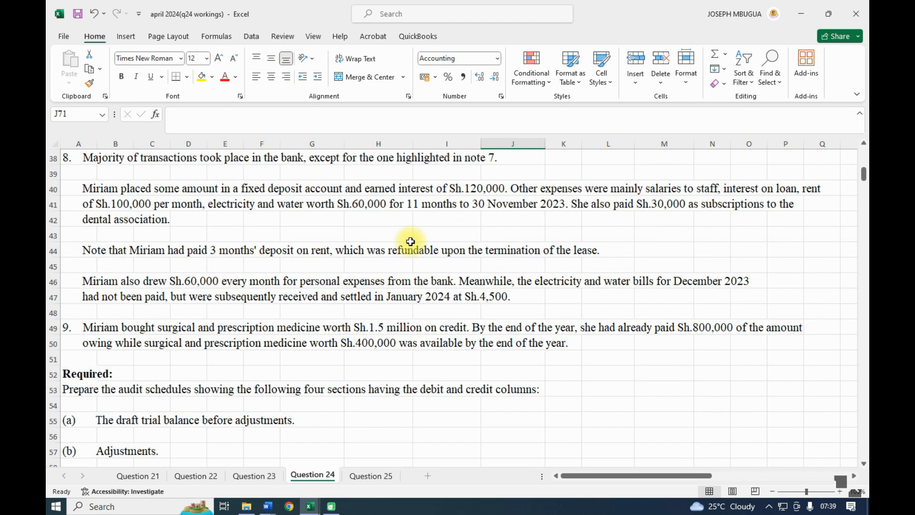
{"action": "scroll", "coordinate": [410, 241], "scroll_direction": "down", "scroll_amount": 3}
{"action": "scroll", "coordinate": [410, 242], "scroll_direction": "up", "scroll_amount": 1}
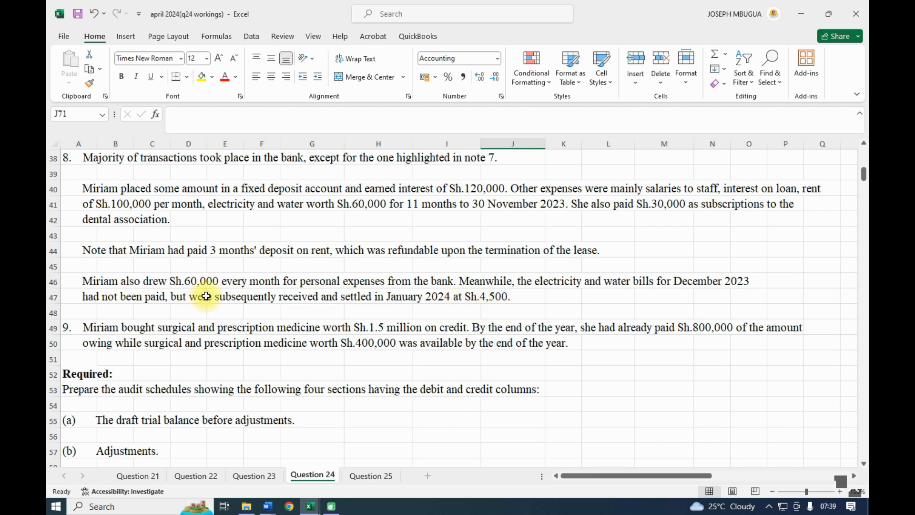
{"action": "scroll", "coordinate": [207, 290], "scroll_direction": "down", "scroll_amount": 2}
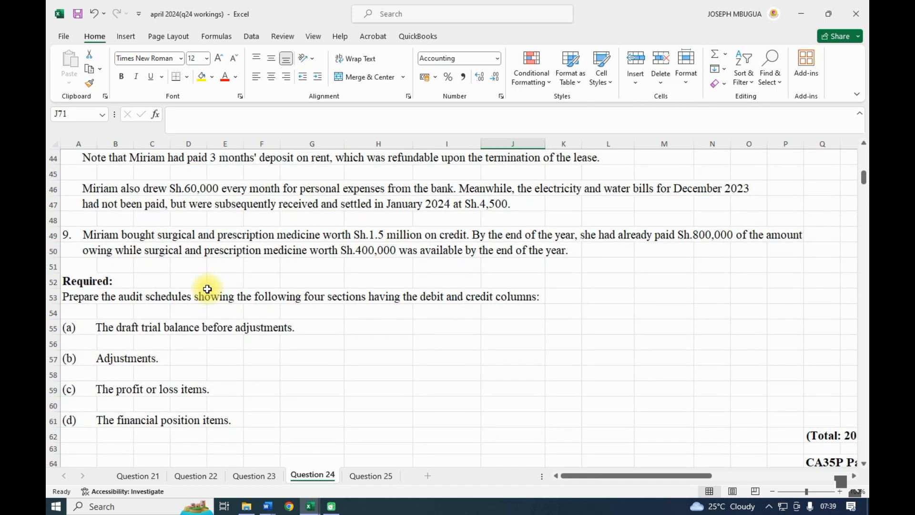
{"action": "scroll", "coordinate": [207, 290], "scroll_direction": "down", "scroll_amount": 12}
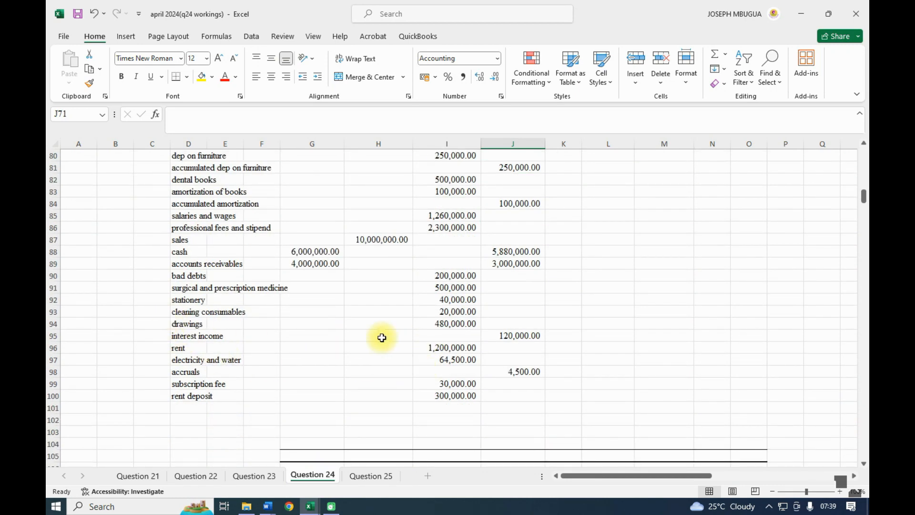
{"action": "left_click", "coordinate": [459, 327]}
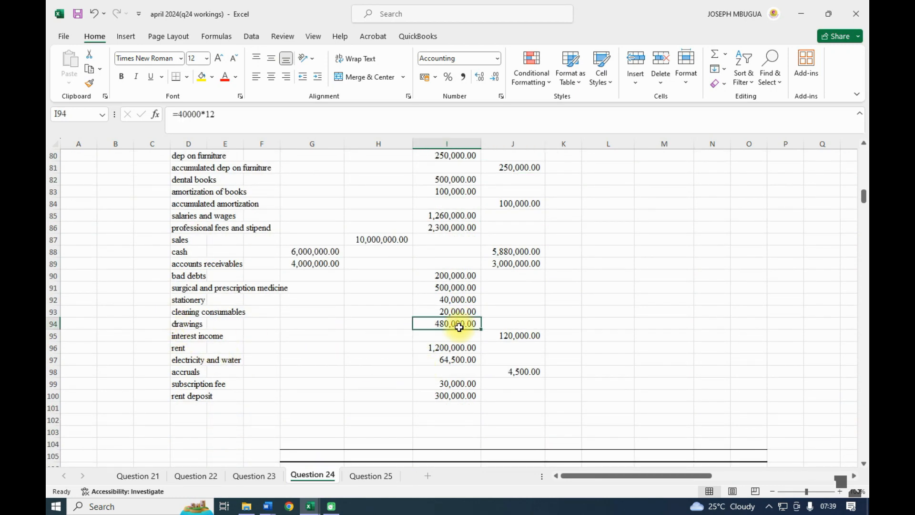
{"action": "left_click", "coordinate": [221, 118]}
{"action": "type", "text": "0"}
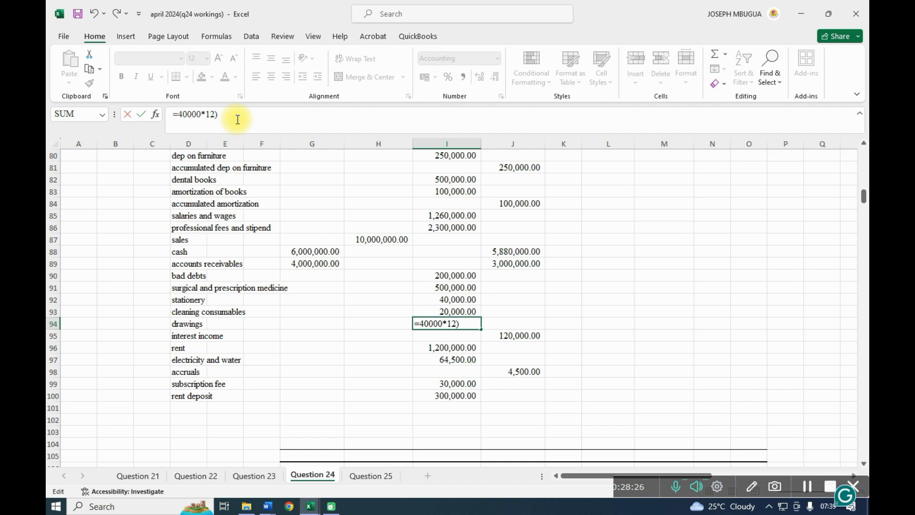
{"action": "type", "text": "("}
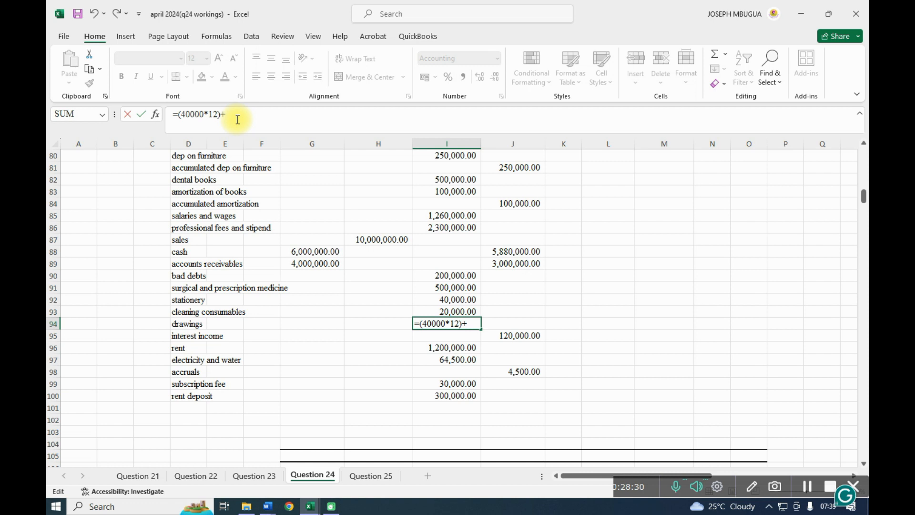
{"action": "type", "text": "+(60000*12"}
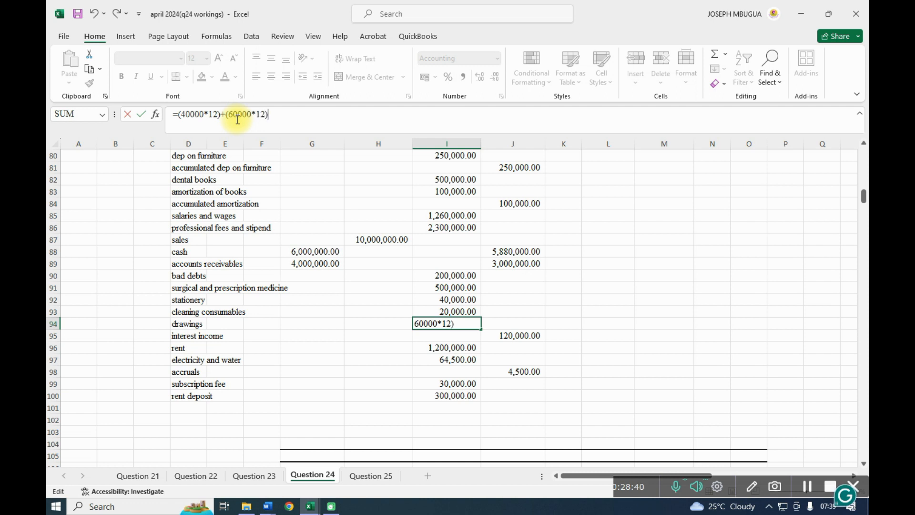
{"action": "key", "text": "Return"}
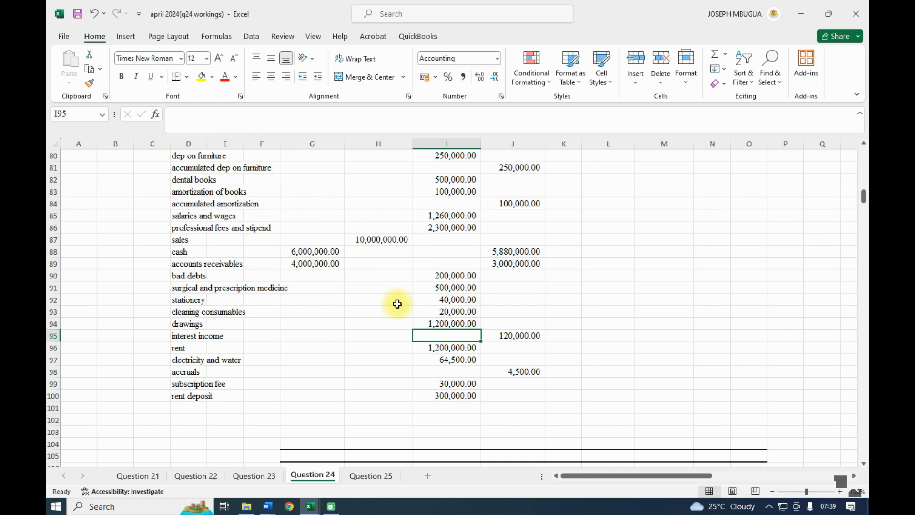
- Extend the bank credit adjustment formula with +720000 for the year's bank drawings
{"action": "scroll", "coordinate": [452, 339], "scroll_direction": "up", "scroll_amount": 2}
{"action": "scroll", "coordinate": [491, 233], "scroll_direction": "up", "scroll_amount": 4}
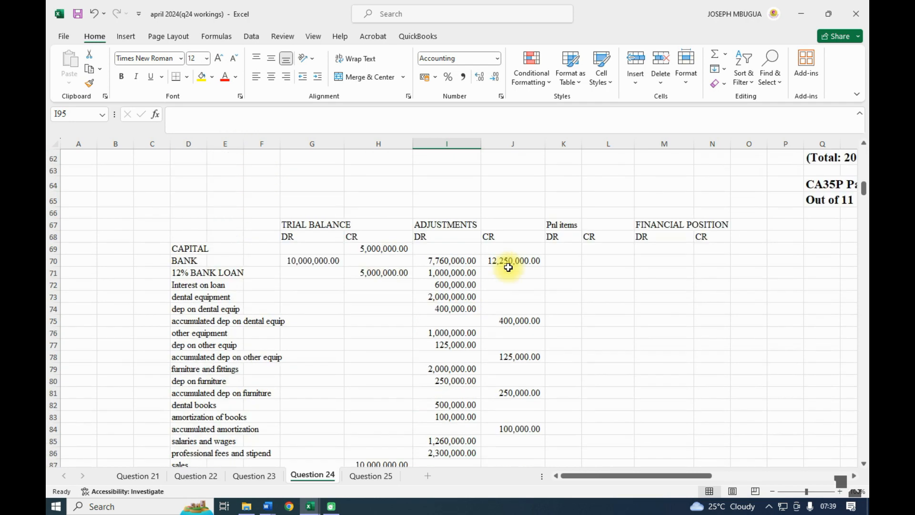
{"action": "left_click", "coordinate": [507, 261]}
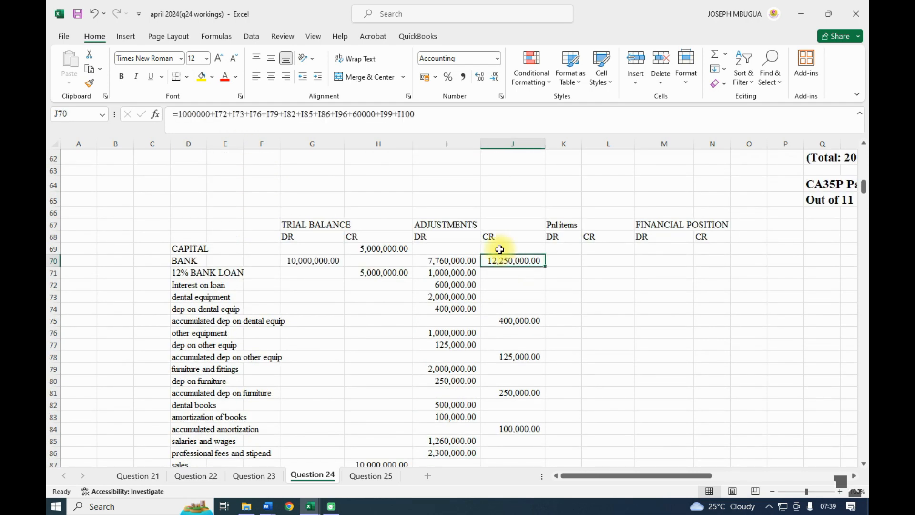
{"action": "left_click", "coordinate": [425, 111]}
{"action": "type", "text": "+720000"}
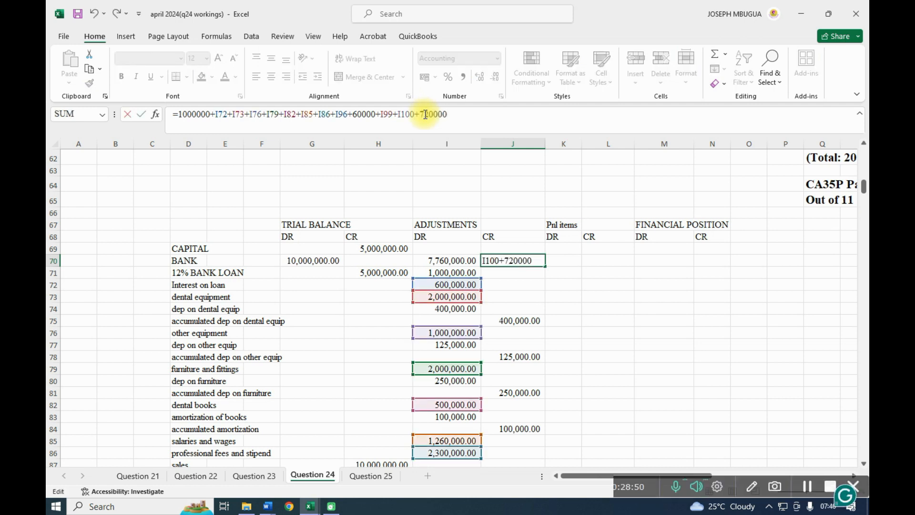
{"action": "left_click", "coordinate": [606, 394]}
- Add a "purchases of medicine" row beneath rent deposit with a trial balance debit of 1,500,000, as given in note 9
{"action": "scroll", "coordinate": [558, 413], "scroll_direction": "down", "scroll_amount": 5}
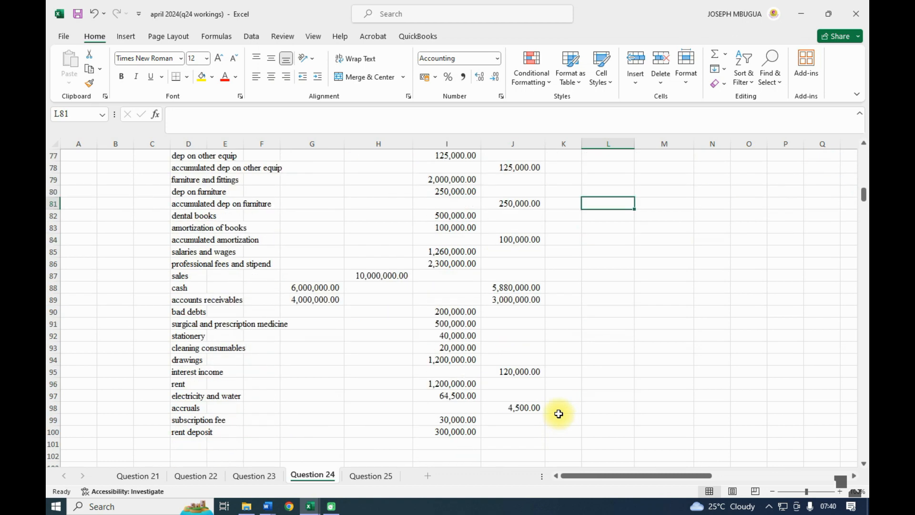
{"action": "scroll", "coordinate": [558, 413], "scroll_direction": "down", "scroll_amount": 3}
{"action": "scroll", "coordinate": [289, 341], "scroll_direction": "up", "scroll_amount": 4}
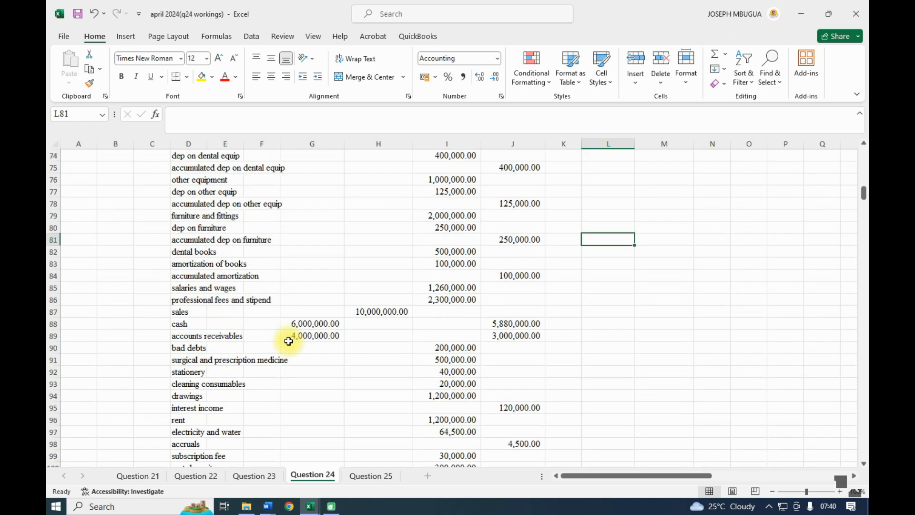
{"action": "scroll", "coordinate": [288, 341], "scroll_direction": "up", "scroll_amount": 11}
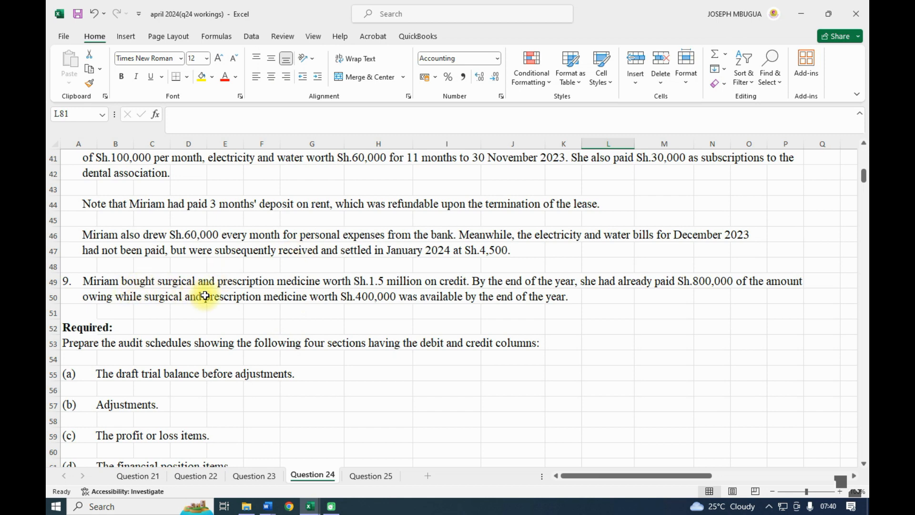
{"action": "scroll", "coordinate": [392, 290], "scroll_direction": "down", "scroll_amount": 16}
{"action": "left_click", "coordinate": [180, 303]}
{"action": "type", "text": "pu"}
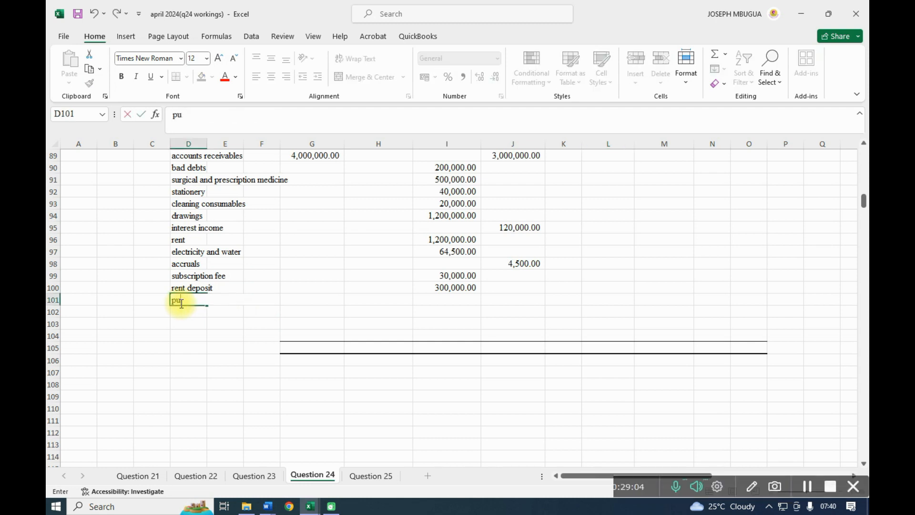
{"action": "type", "text": "rchases of me"}
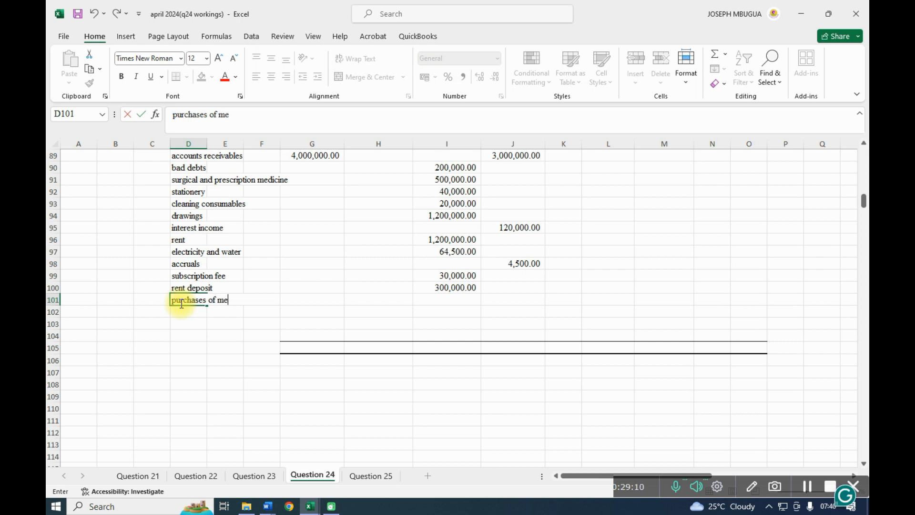
{"action": "type", "text": "dicine"}
{"action": "left_click", "coordinate": [299, 300]}
{"action": "type", "text": "15000"}
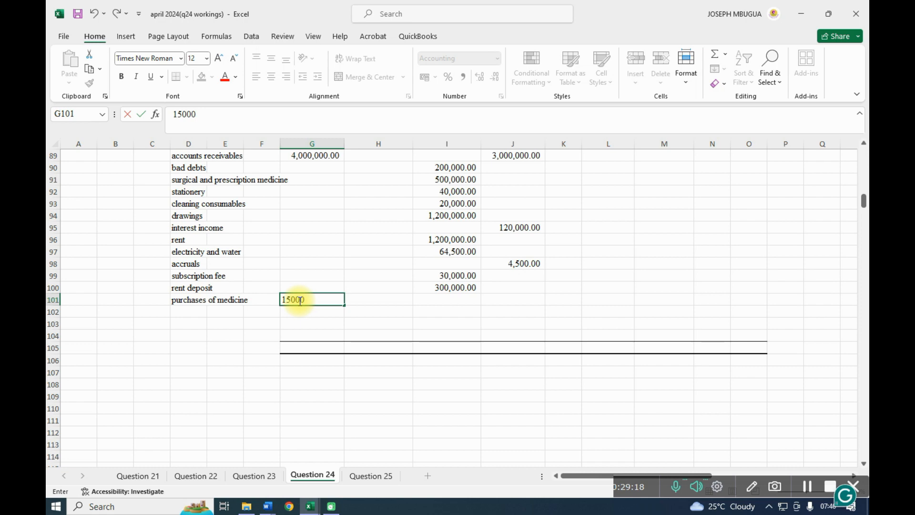
{"action": "key", "text": "Return"}
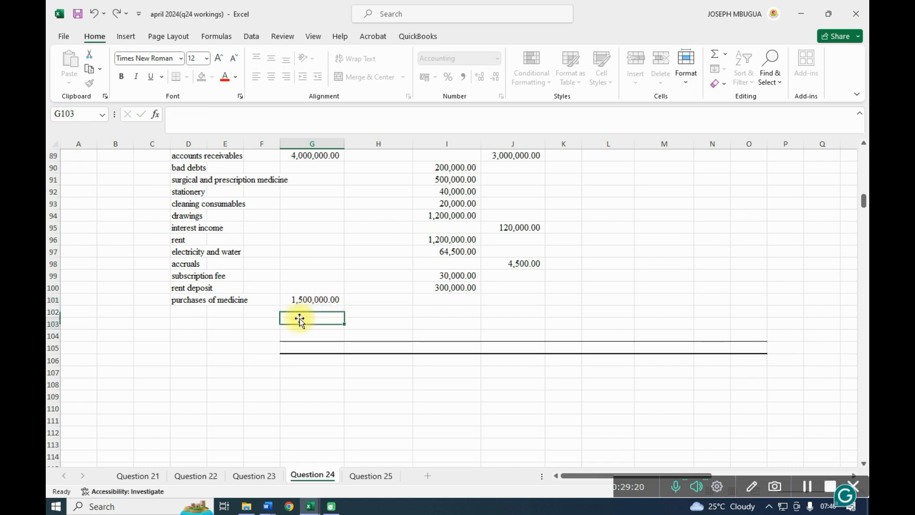
{"action": "key", "text": "Return"}
- Add an "accounts payables" row beneath purchases of medicine with a trial balance credit of 1,500,000
{"action": "scroll", "coordinate": [245, 337], "scroll_direction": "up", "scroll_amount": 11}
{"action": "scroll", "coordinate": [245, 337], "scroll_direction": "up", "scroll_amount": 4}
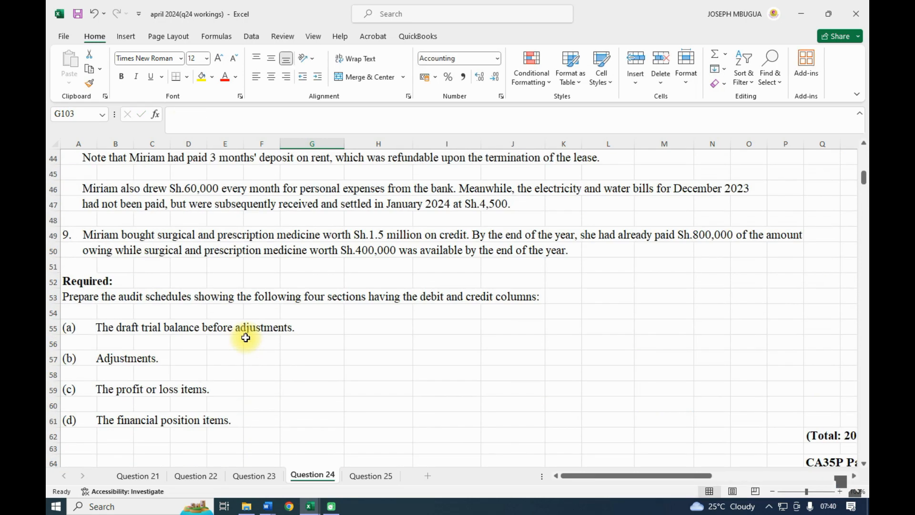
{"action": "scroll", "coordinate": [246, 337], "scroll_direction": "down", "scroll_amount": 14}
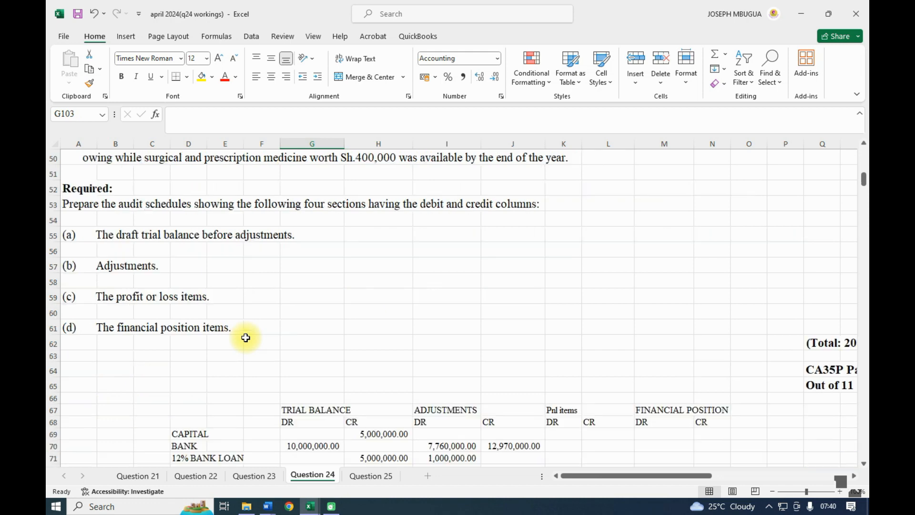
{"action": "left_click", "coordinate": [184, 347]}
{"action": "type", "text": "acco"}
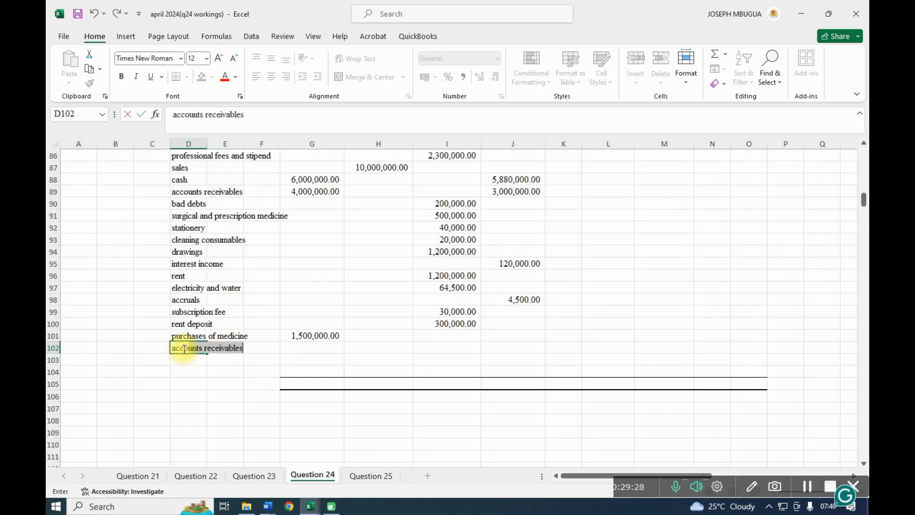
{"action": "type", "text": "unts pa"}
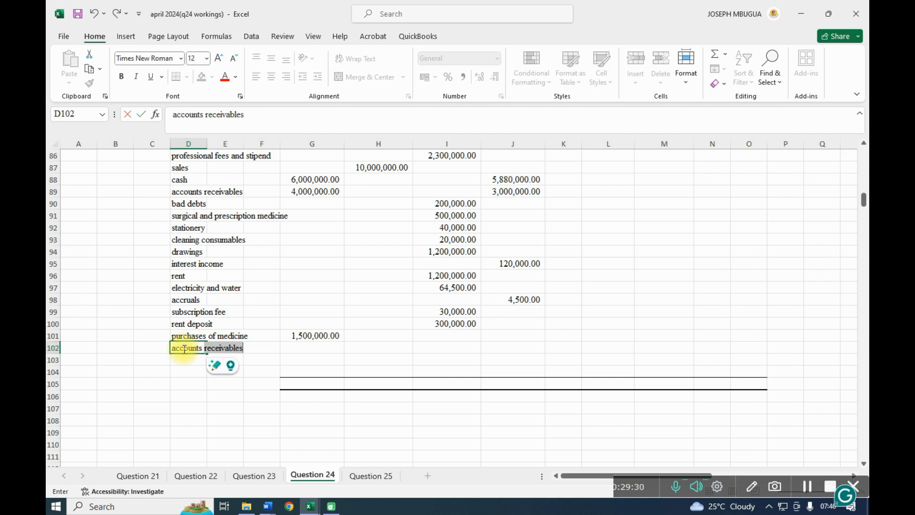
{"action": "type", "text": "yables"}
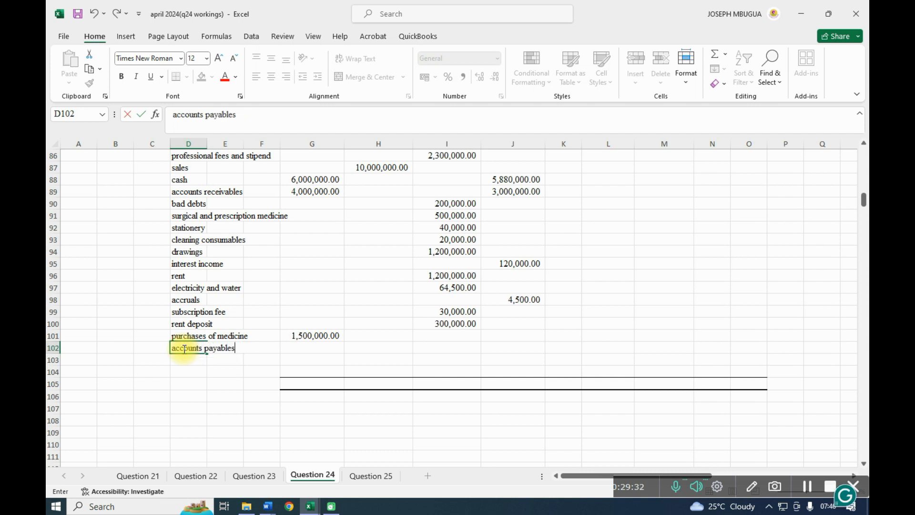
{"action": "left_click", "coordinate": [364, 348]}
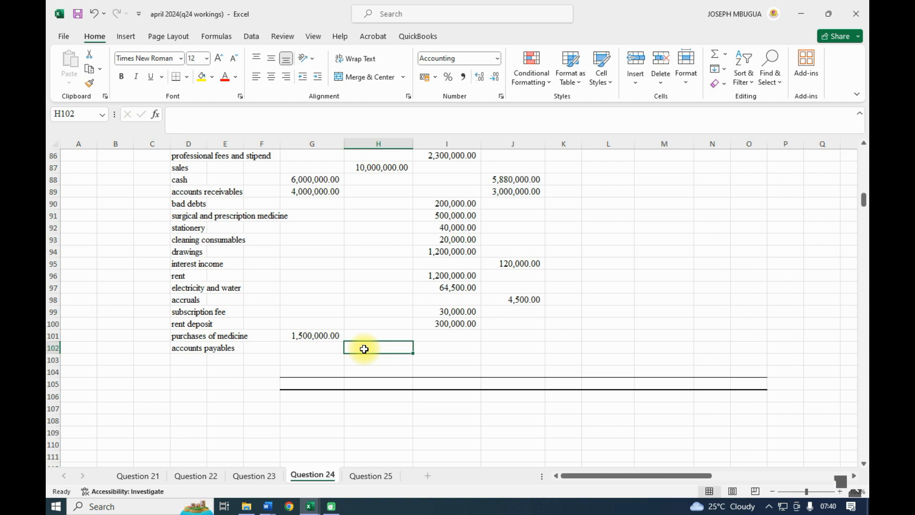
{"action": "type", "text": "1500"}
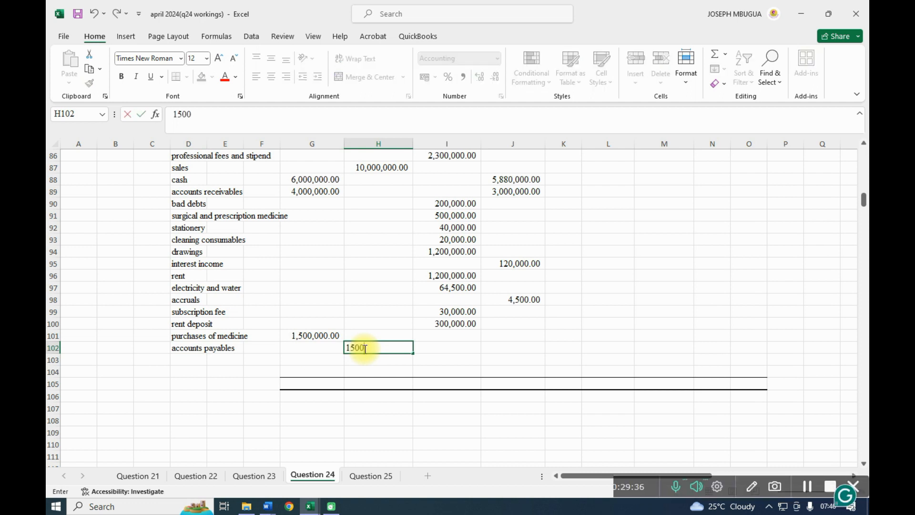
{"action": "type", "text": "000"}
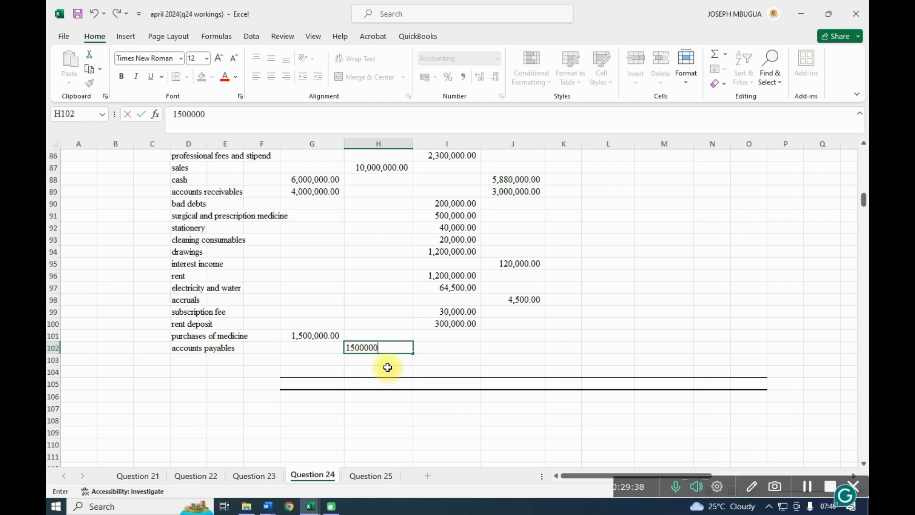
{"action": "key", "text": "Return"}
- Enter 800,000 as the accounts payables debit adjustment for the amount already paid under note 9
{"action": "scroll", "coordinate": [388, 365], "scroll_direction": "up", "scroll_amount": 3}
{"action": "scroll", "coordinate": [387, 364], "scroll_direction": "up", "scroll_amount": 10}
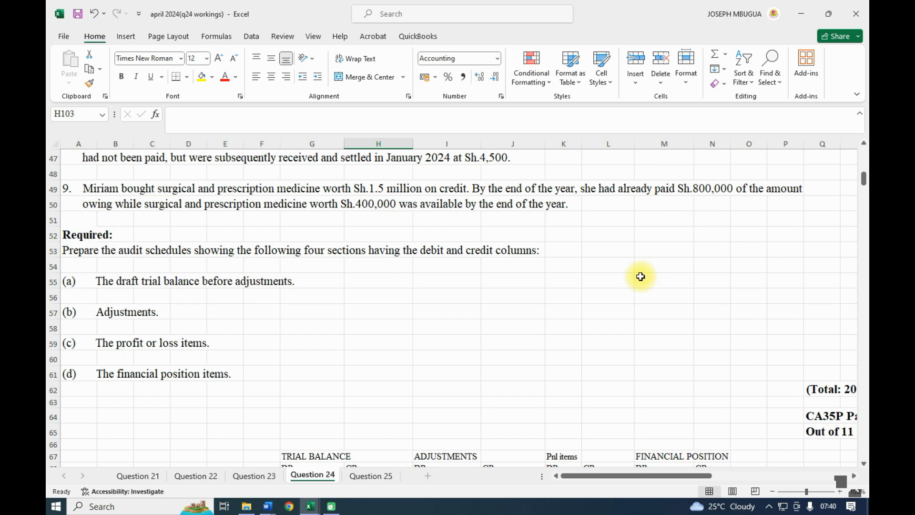
{"action": "scroll", "coordinate": [640, 276], "scroll_direction": "down", "scroll_amount": 1}
{"action": "scroll", "coordinate": [640, 276], "scroll_direction": "up", "scroll_amount": 1}
{"action": "scroll", "coordinate": [640, 276], "scroll_direction": "down", "scroll_amount": 13}
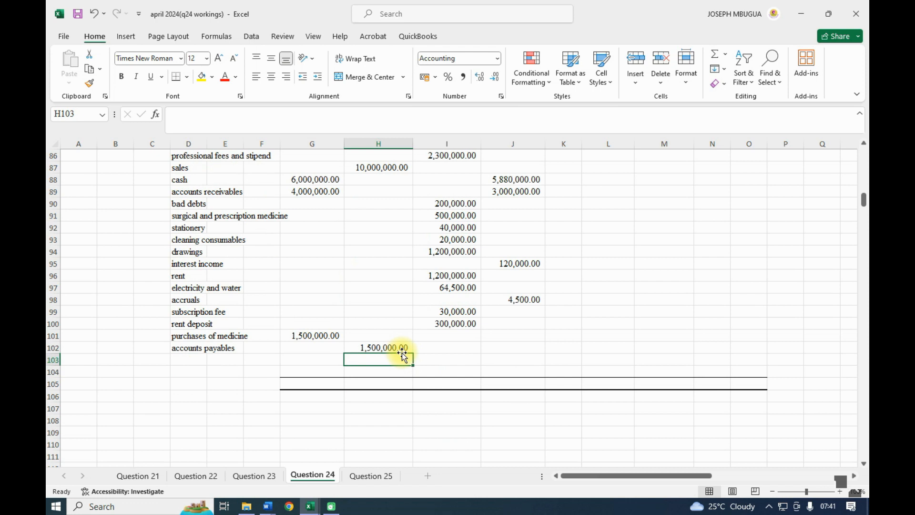
{"action": "left_click", "coordinate": [467, 347]}
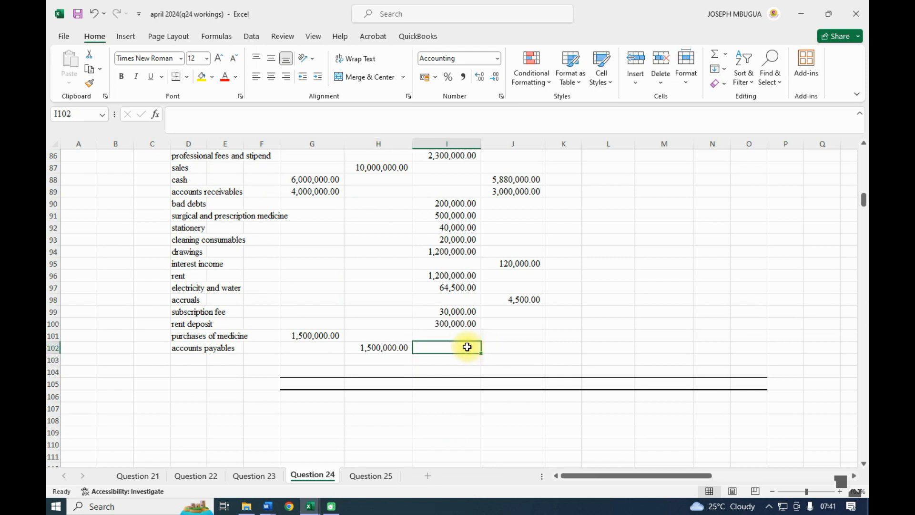
{"action": "type", "text": "8000000"}
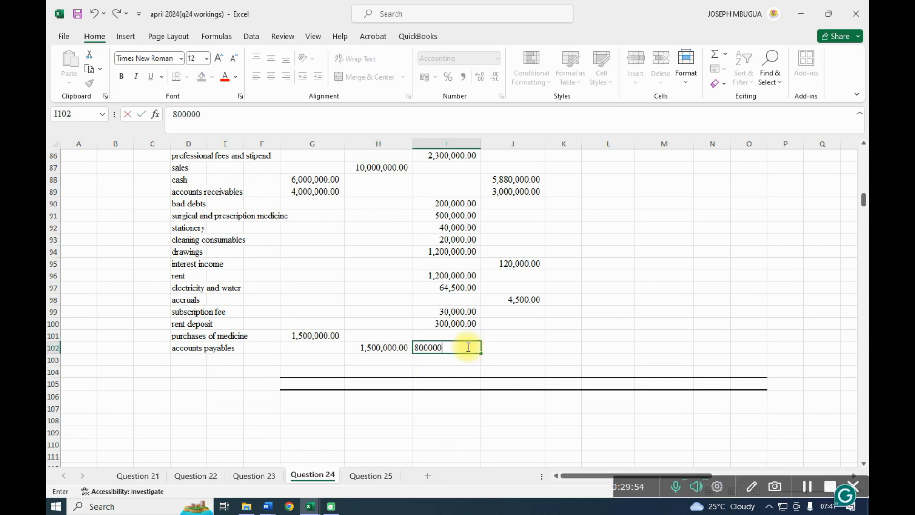
{"action": "key", "text": "BackSpace"}
{"action": "key", "text": "Return"}
- Extend the bank credit adjustment formula in J70 with the accounts payables payment in I102
{"action": "scroll", "coordinate": [451, 356], "scroll_direction": "up", "scroll_amount": 4}
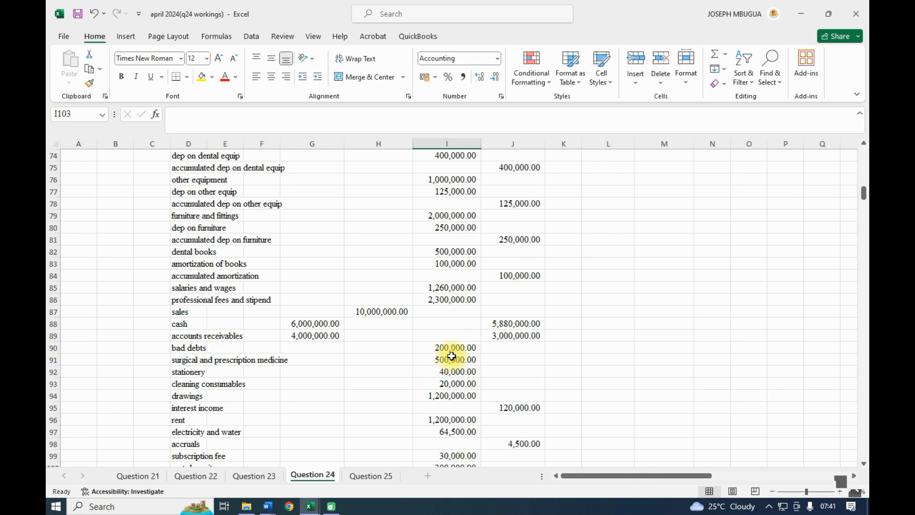
{"action": "scroll", "coordinate": [452, 356], "scroll_direction": "up", "scroll_amount": 3}
{"action": "left_click", "coordinate": [502, 218]}
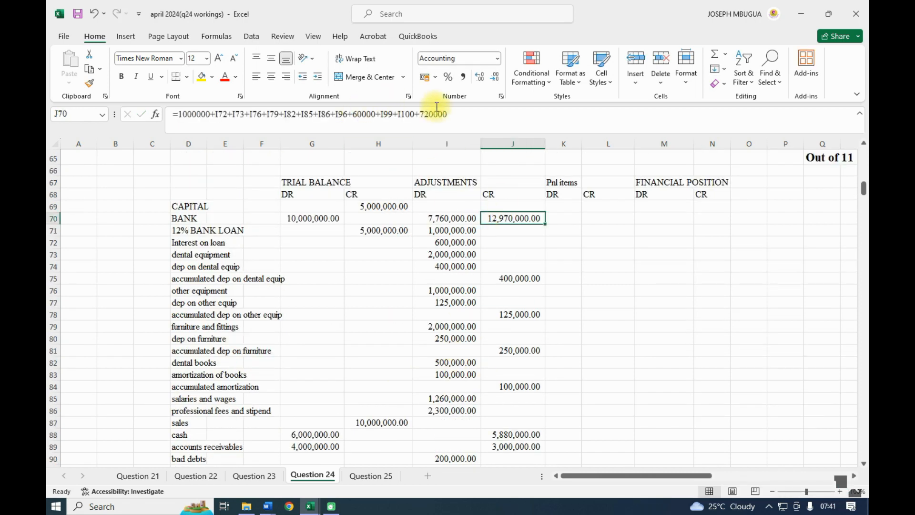
{"action": "left_click", "coordinate": [450, 113]}
{"action": "type", "text": "+"}
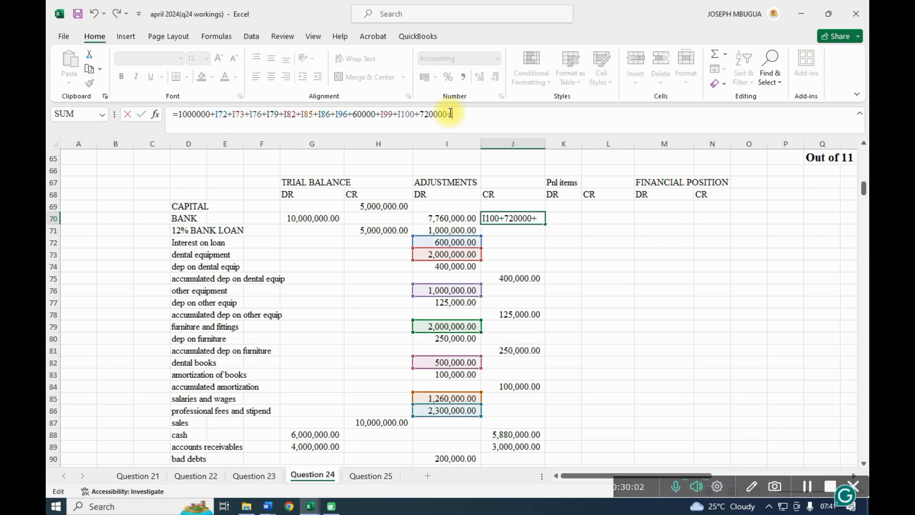
{"action": "scroll", "coordinate": [524, 362], "scroll_direction": "down", "scroll_amount": 9}
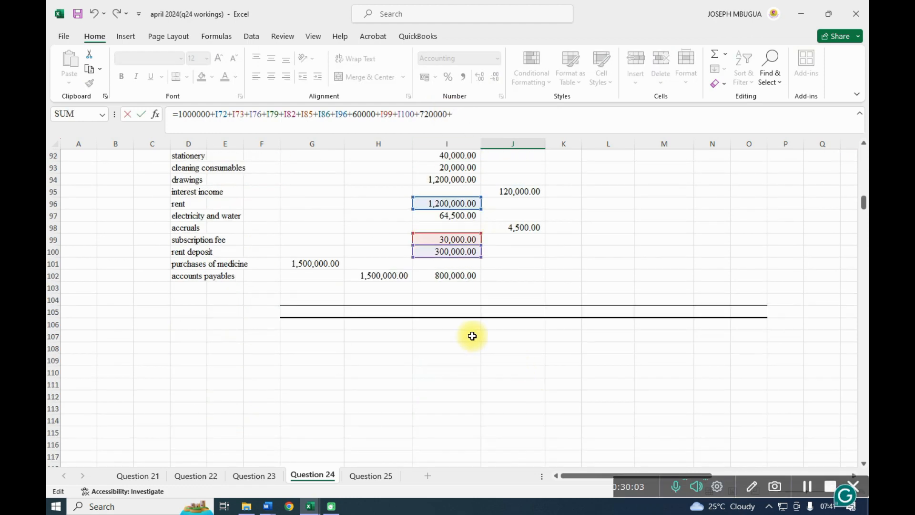
{"action": "left_click", "coordinate": [452, 277]}
{"action": "key", "text": "Return"}
- Add a "closing inventory" row beneath accounts payables with 400,000 in the profit or loss credit column
{"action": "scroll", "coordinate": [447, 269], "scroll_direction": "up", "scroll_amount": 9}
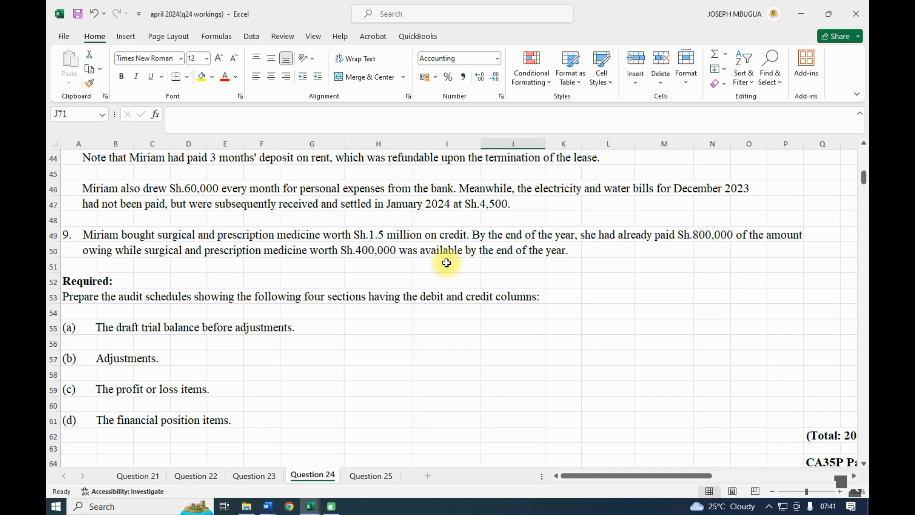
{"action": "scroll", "coordinate": [446, 263], "scroll_direction": "down", "scroll_amount": 15}
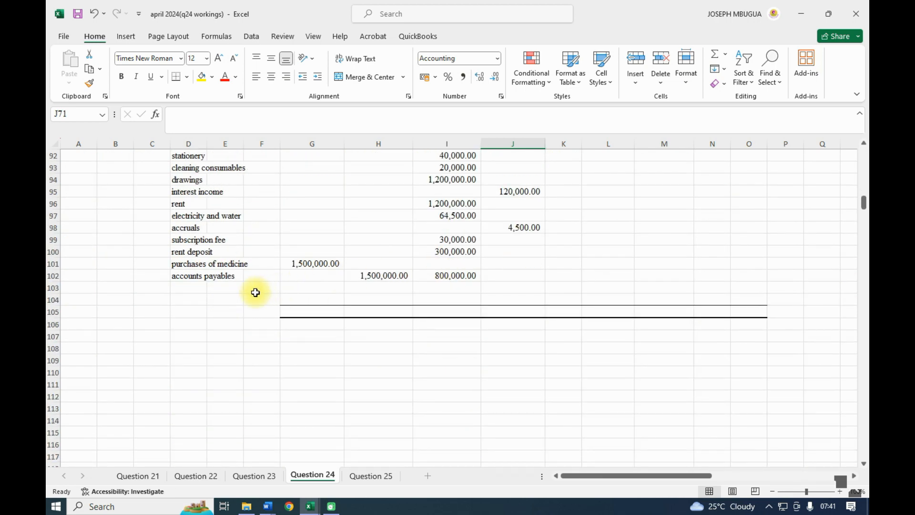
{"action": "left_click", "coordinate": [196, 286]}
{"action": "type", "text": "closing"}
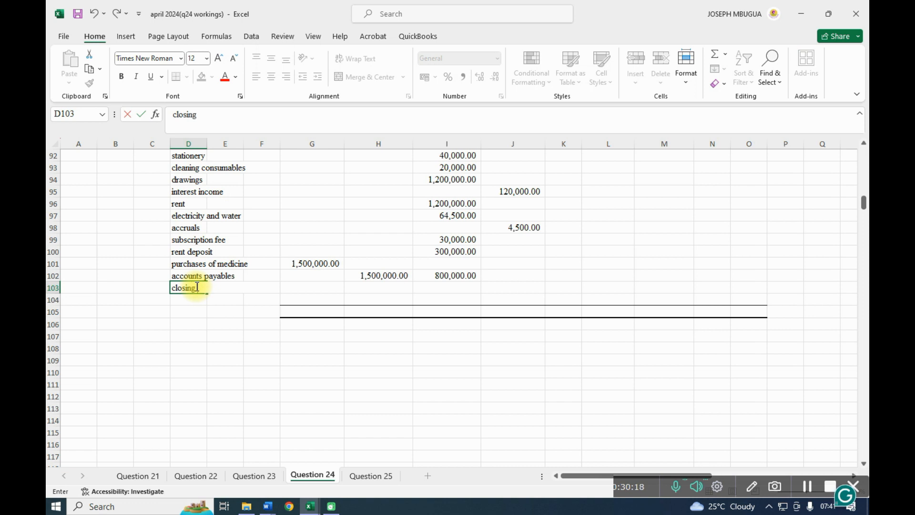
{"action": "type", "text": " inventory"}
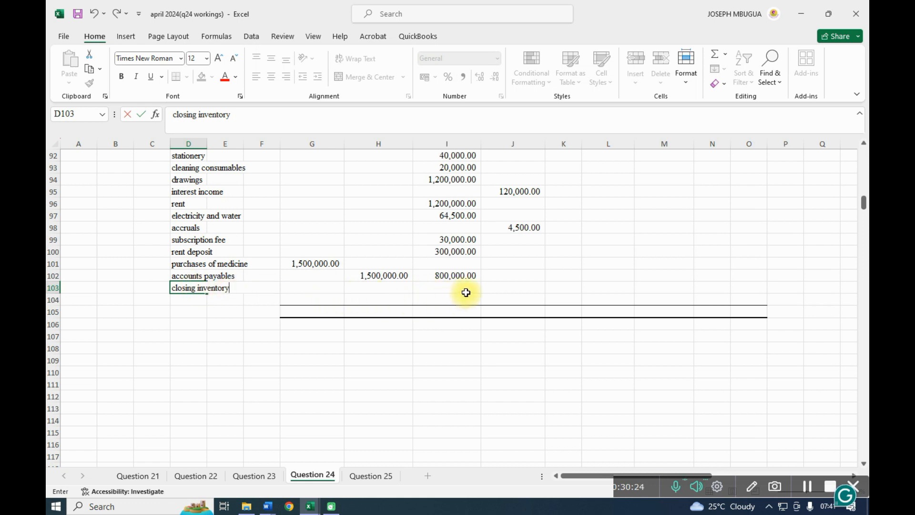
{"action": "left_click", "coordinate": [598, 286]}
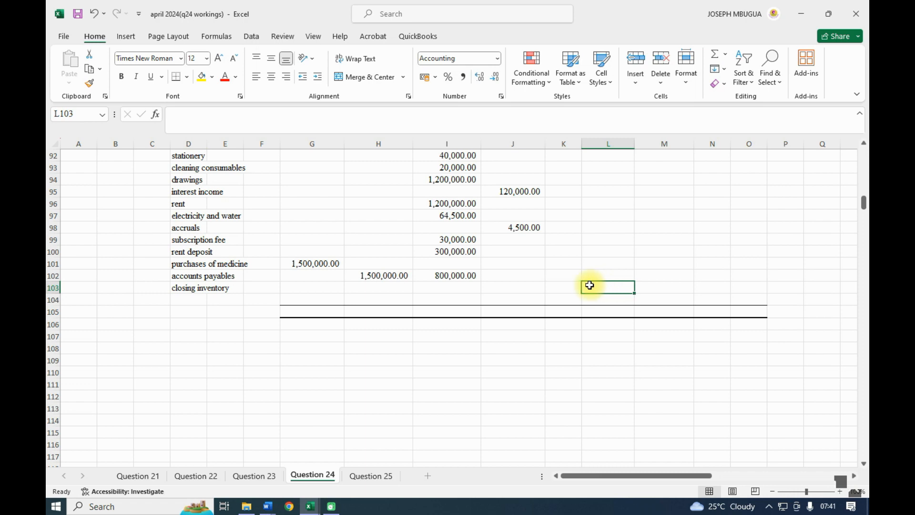
{"action": "type", "text": "400000"}
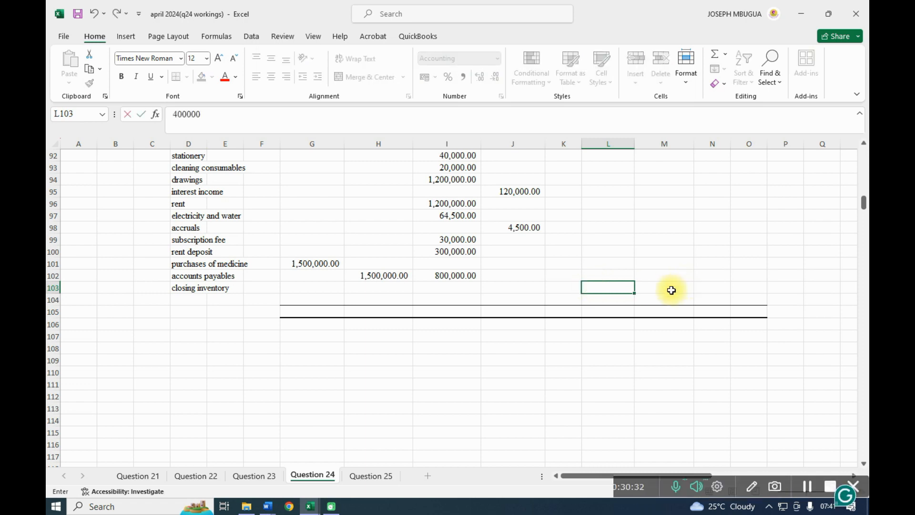
- Enter 400,000 for closing inventory in the financial position debit column
{"action": "scroll", "coordinate": [671, 290], "scroll_direction": "up", "scroll_amount": 6}
{"action": "scroll", "coordinate": [671, 290], "scroll_direction": "up", "scroll_amount": 4}
{"action": "scroll", "coordinate": [671, 290], "scroll_direction": "down", "scroll_amount": 10}
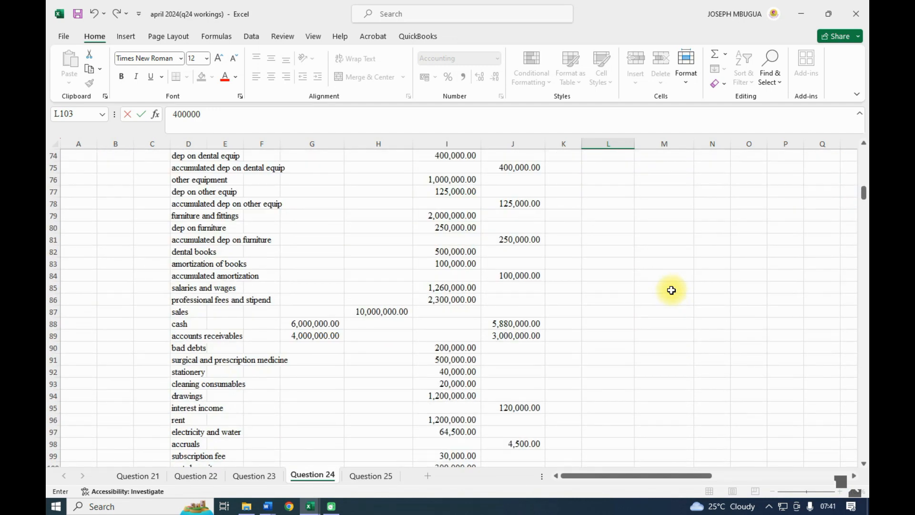
{"action": "left_click", "coordinate": [659, 253]}
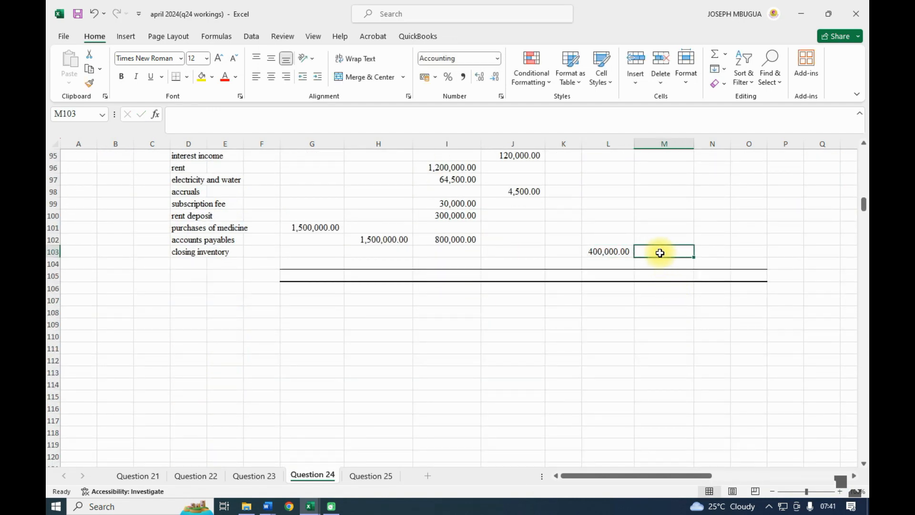
{"action": "type", "text": "400000"}
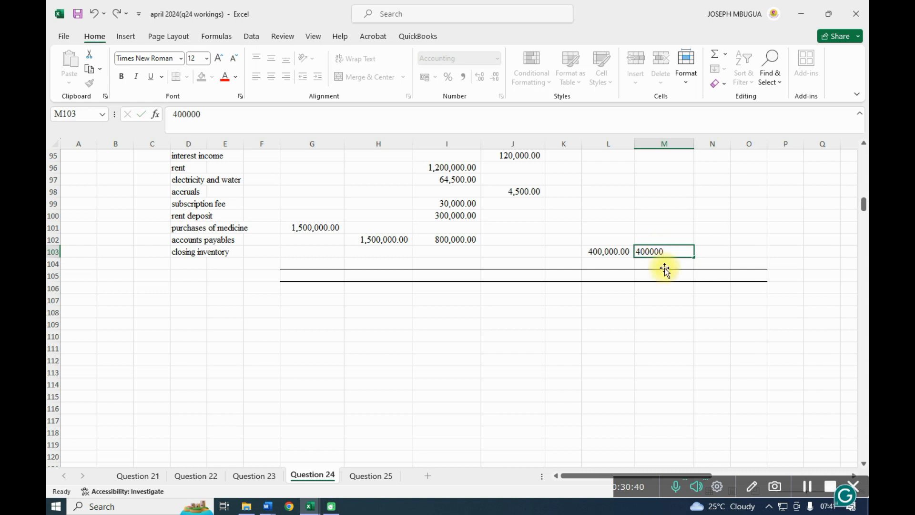
{"action": "key", "text": "Return"}
- Label the row beneath closing inventory "profit for the year"
{"action": "left_click", "coordinate": [199, 262]}
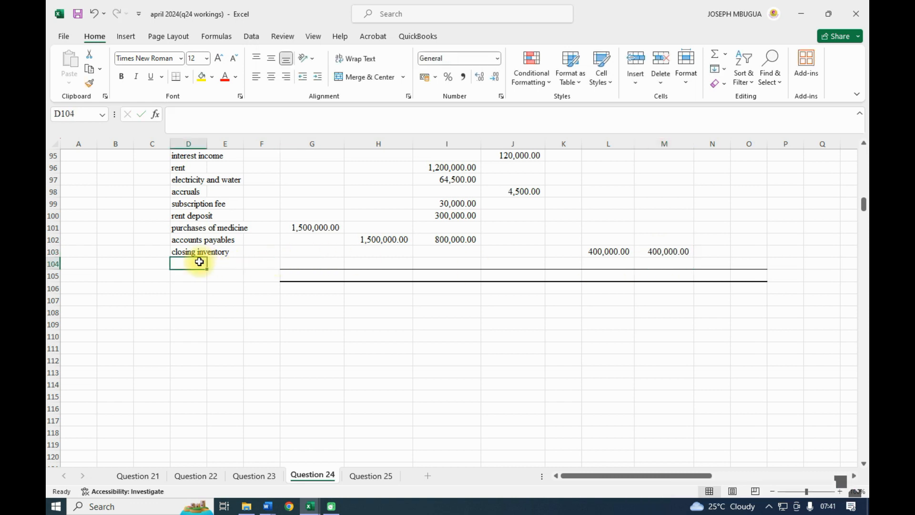
{"action": "type", "text": "prof"}
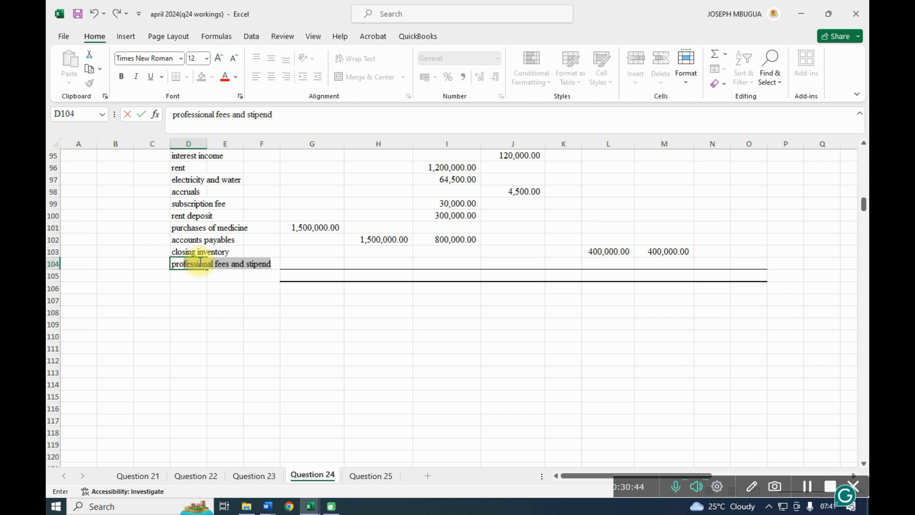
{"action": "type", "text": "it"}
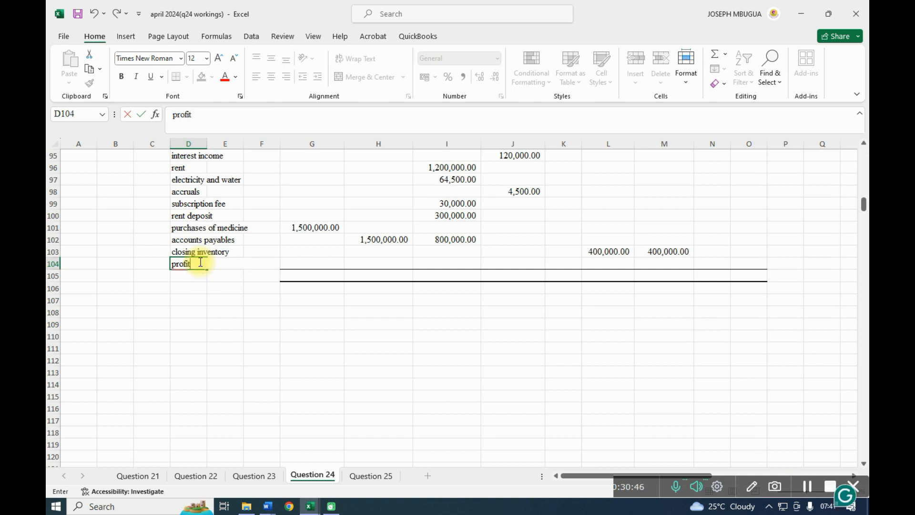
{"action": "type", "text": " for the year"}
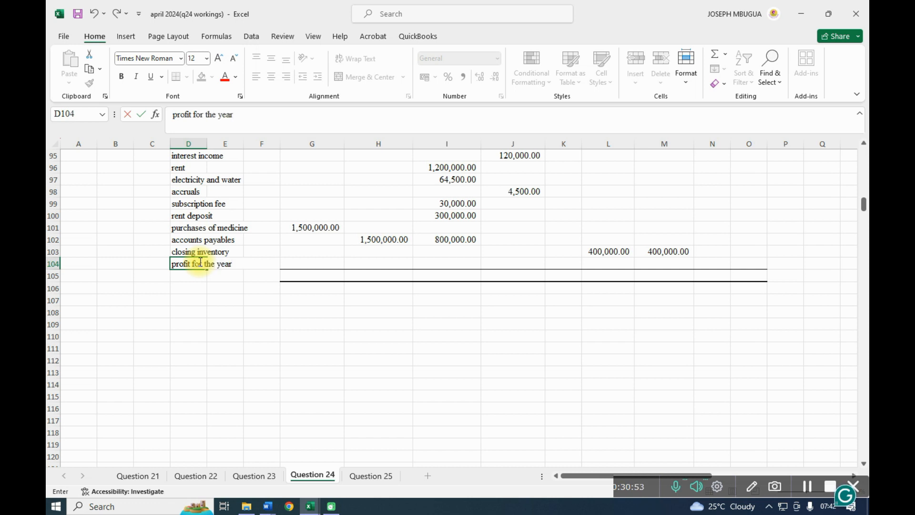
{"action": "left_click", "coordinate": [227, 290]}
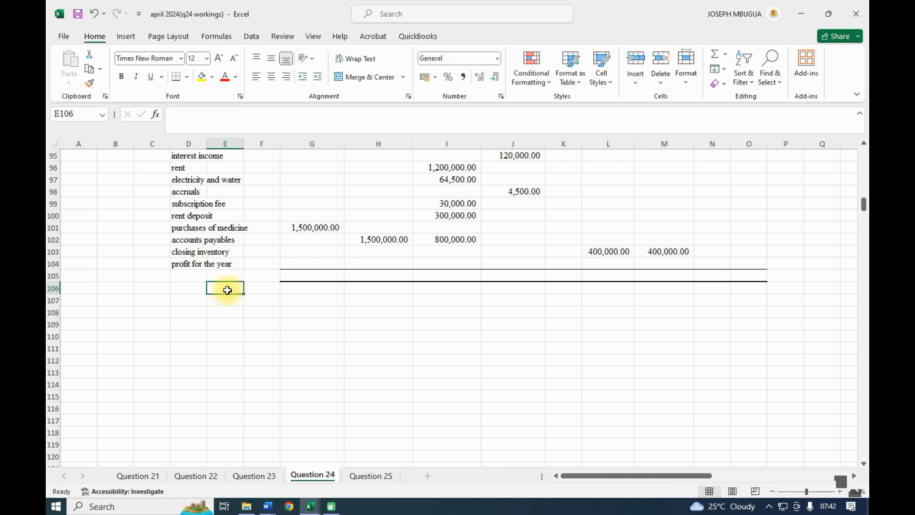
- Sum G69:G104 in G105 and copy the total across to H105:J105 for the trial balance and adjustments columns
{"action": "scroll", "coordinate": [227, 290], "scroll_direction": "up", "scroll_amount": 12}
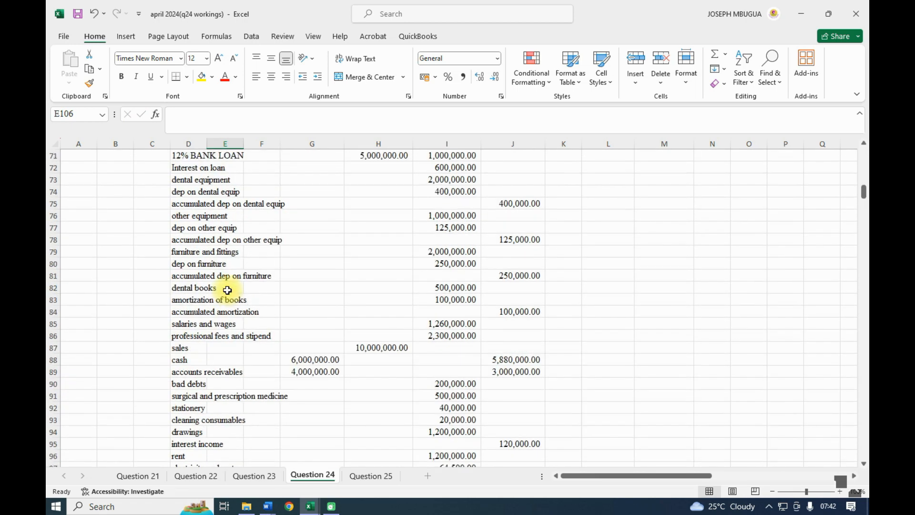
{"action": "scroll", "coordinate": [227, 291], "scroll_direction": "up", "scroll_amount": 7}
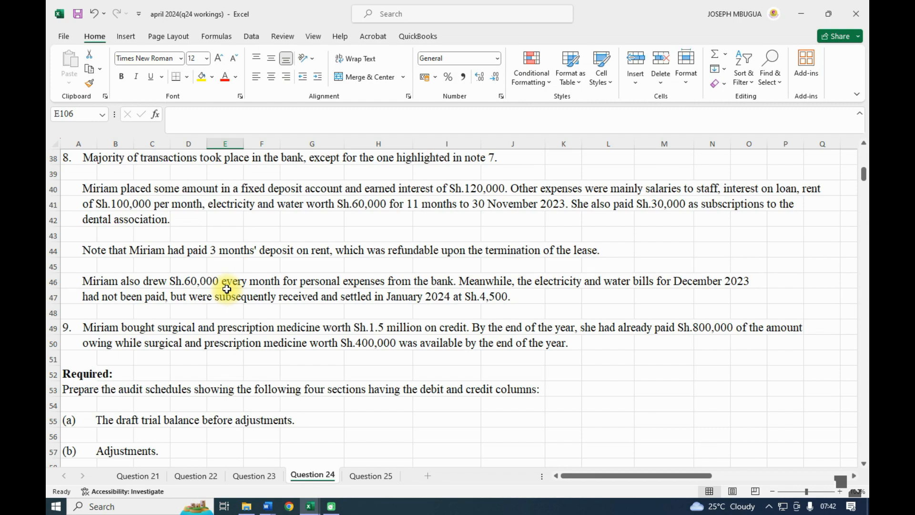
{"action": "scroll", "coordinate": [227, 289], "scroll_direction": "up", "scroll_amount": 3}
{"action": "scroll", "coordinate": [226, 289], "scroll_direction": "up", "scroll_amount": 4}
{"action": "scroll", "coordinate": [227, 289], "scroll_direction": "down", "scroll_amount": 13}
{"action": "scroll", "coordinate": [227, 289], "scroll_direction": "down", "scroll_amount": 10}
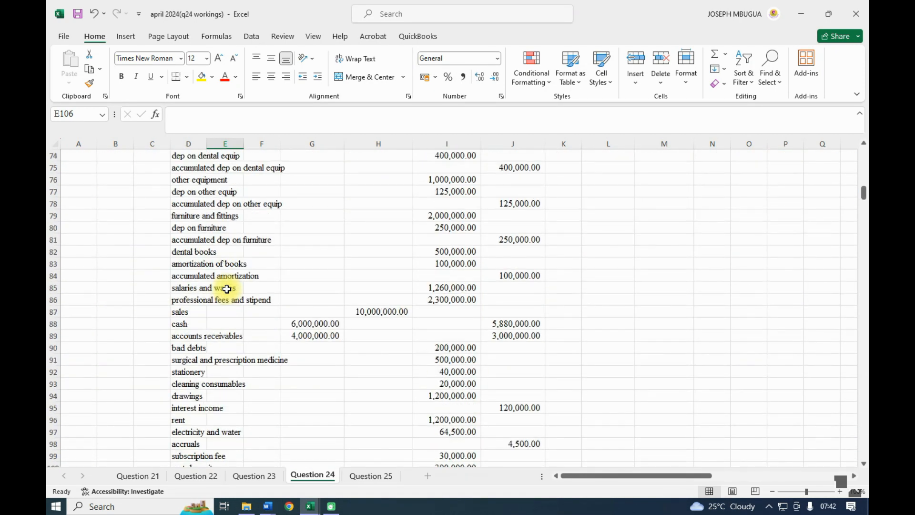
{"action": "left_click", "coordinate": [310, 380]}
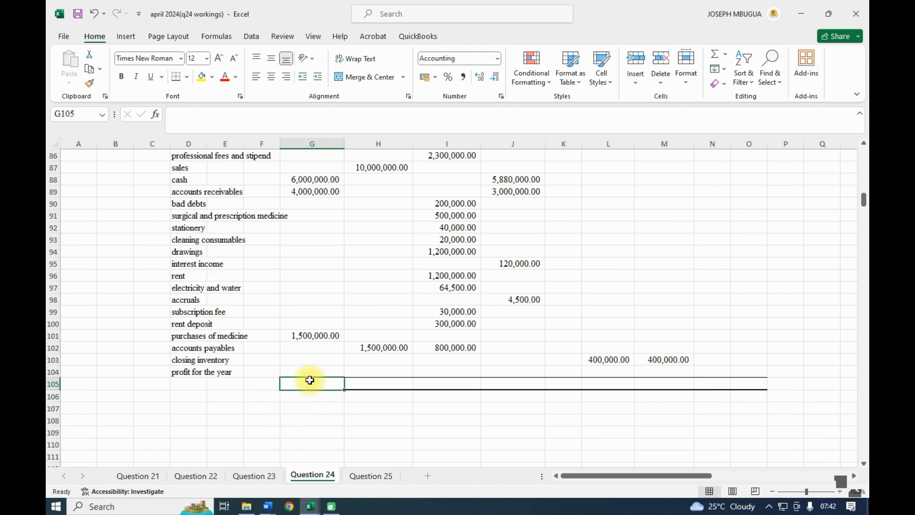
{"action": "key", "text": "alt+equal"}
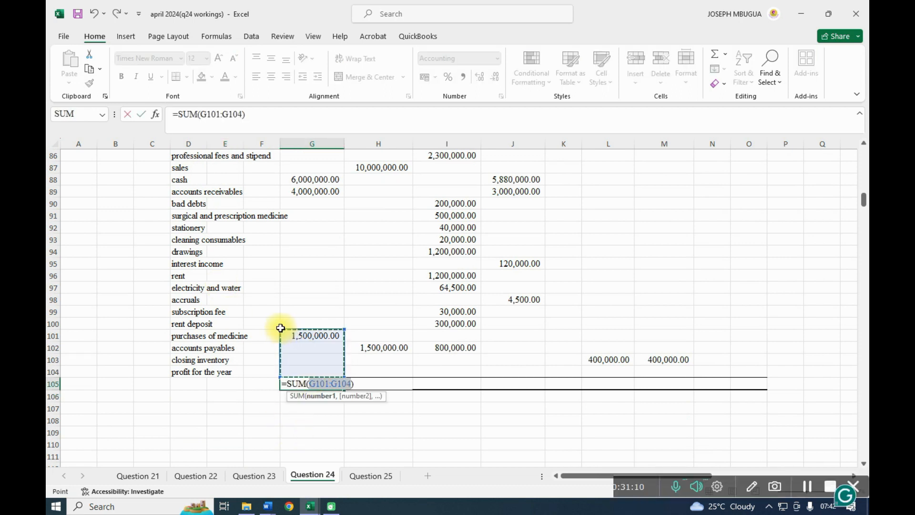
{"action": "left_click_drag", "start_coordinate": [280, 328], "coordinate": [293, 204]}
{"action": "key", "text": "Return"}
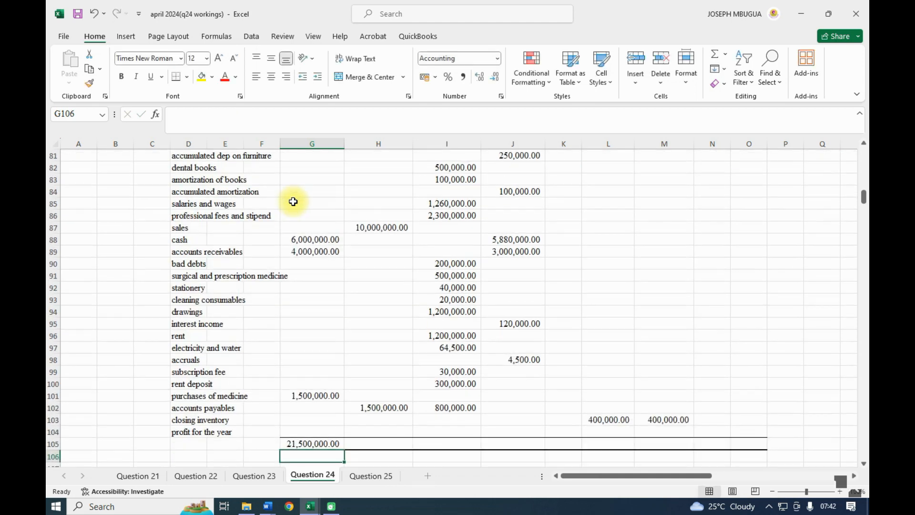
{"action": "left_click", "coordinate": [293, 444]}
{"action": "left_click_drag", "start_coordinate": [345, 450], "coordinate": [524, 444]}
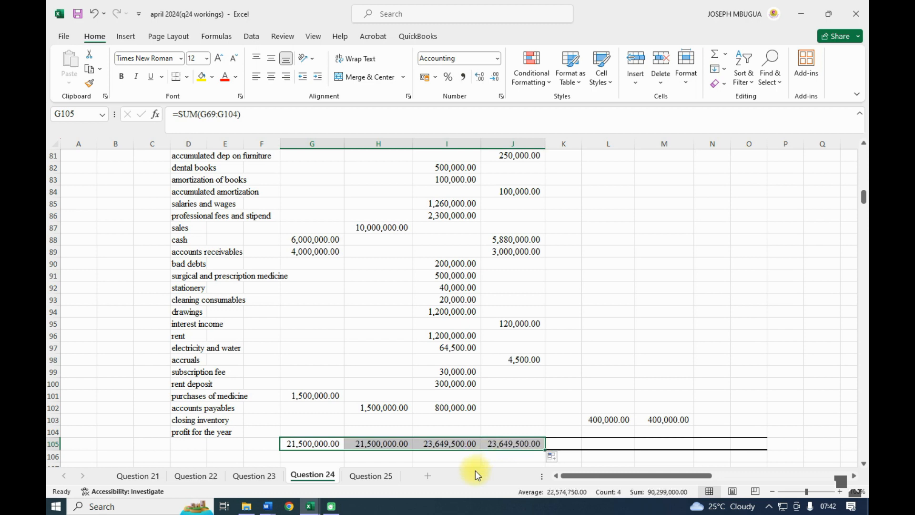
- Review the schedule's adjustments entries and column totals, from the capital row down to the totals row
{"action": "scroll", "coordinate": [471, 459], "scroll_direction": "down", "scroll_amount": 1}
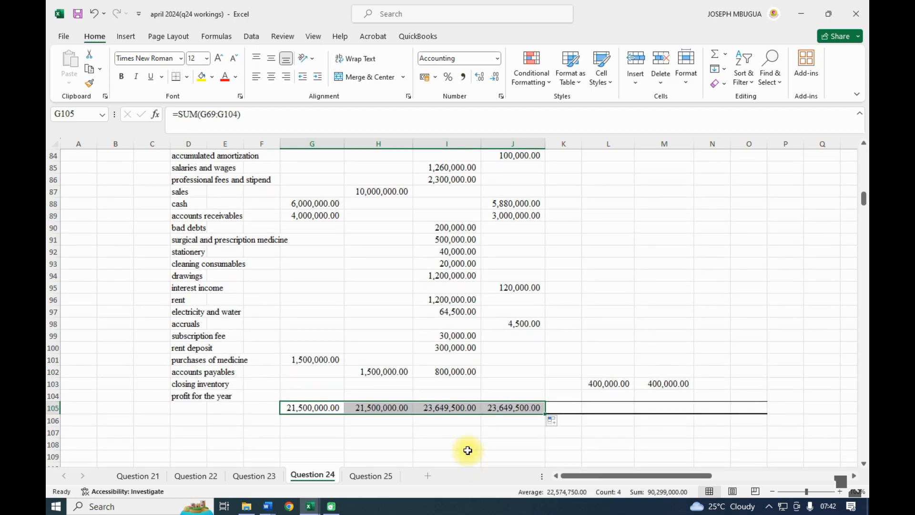
{"action": "scroll", "coordinate": [467, 449], "scroll_direction": "up", "scroll_amount": 7}
{"action": "scroll", "coordinate": [468, 450], "scroll_direction": "down", "scroll_amount": 5}
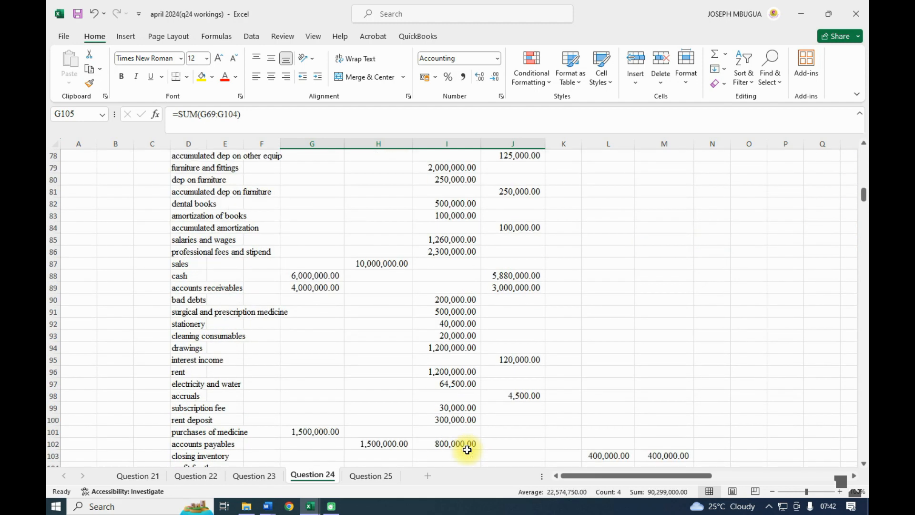
{"action": "scroll", "coordinate": [467, 450], "scroll_direction": "down", "scroll_amount": 3}
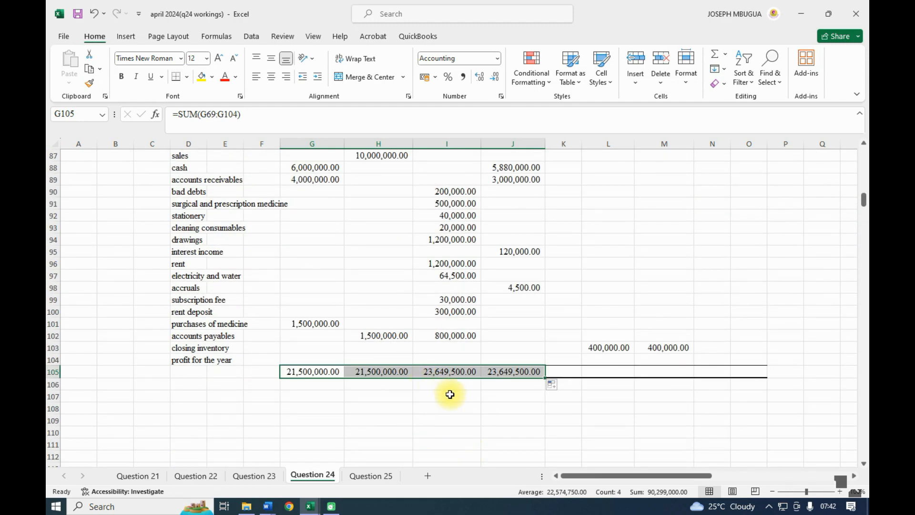
{"action": "scroll", "coordinate": [449, 394], "scroll_direction": "up", "scroll_amount": 2}
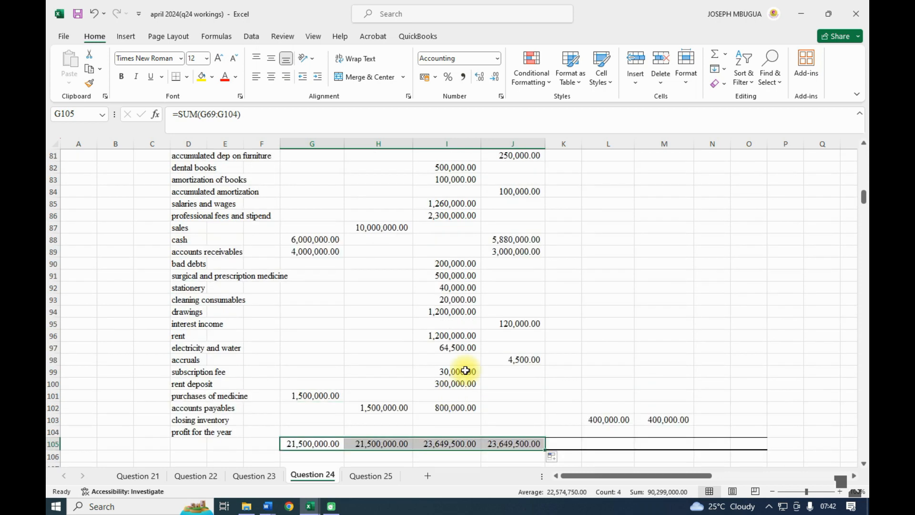
{"action": "left_click", "coordinate": [589, 335]}
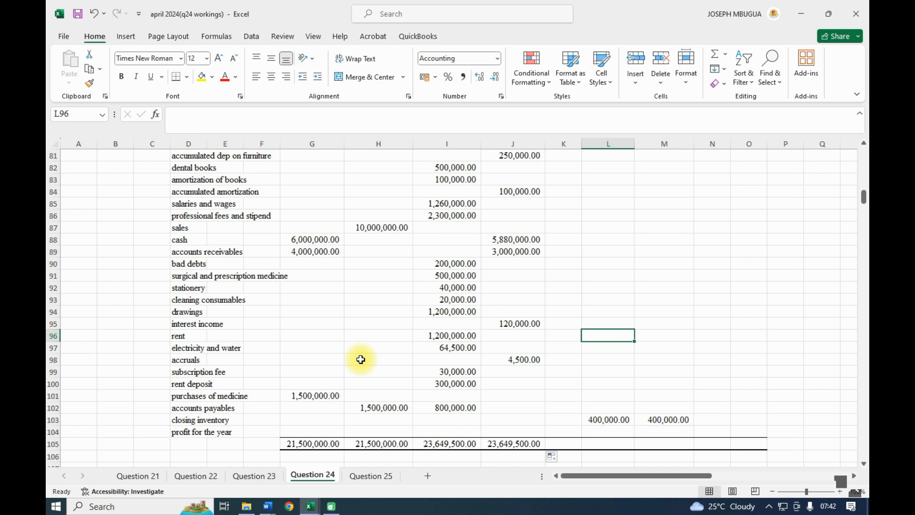
{"action": "scroll", "coordinate": [360, 360], "scroll_direction": "up", "scroll_amount": 6}
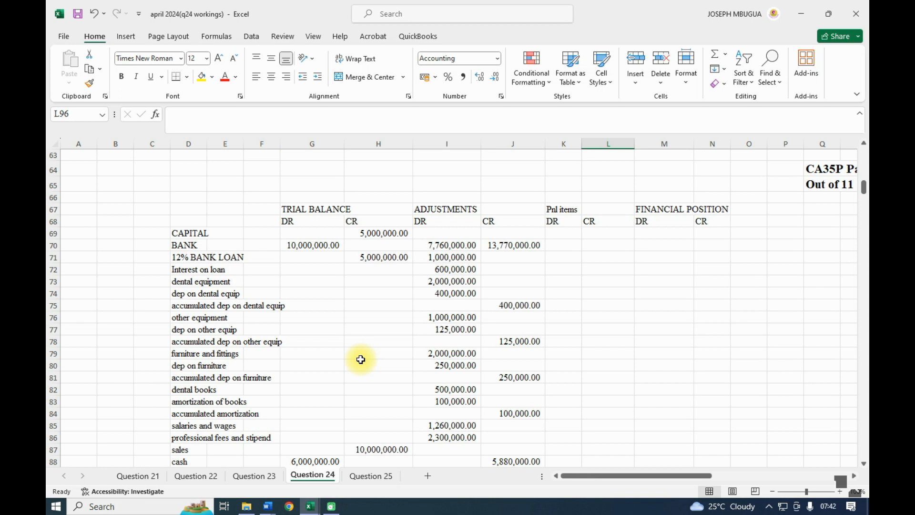
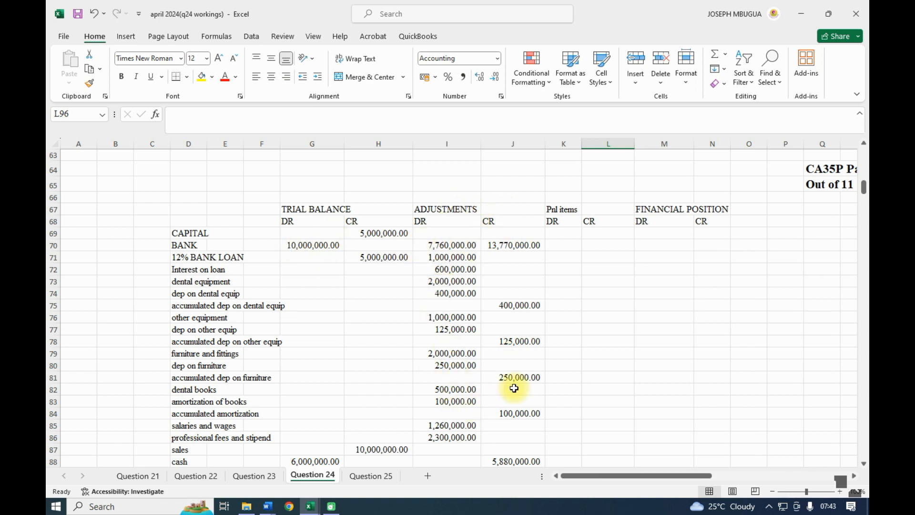
{"action": "scroll", "coordinate": [446, 395], "scroll_direction": "down", "scroll_amount": 1}
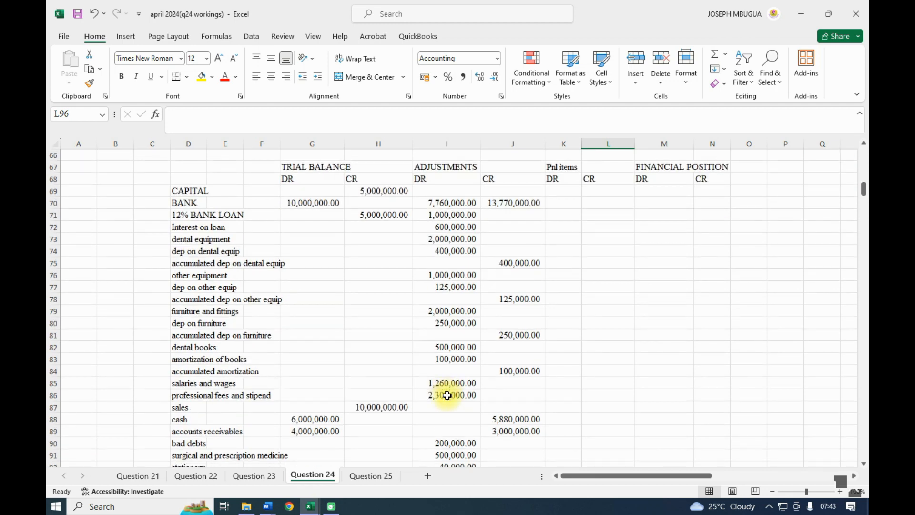
{"action": "scroll", "coordinate": [446, 395], "scroll_direction": "down", "scroll_amount": 5}
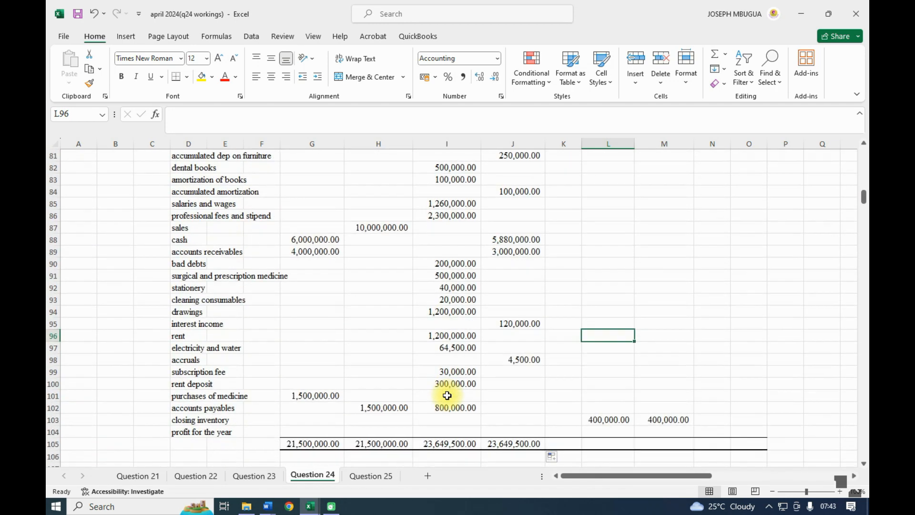
{"action": "scroll", "coordinate": [447, 396], "scroll_direction": "down", "scroll_amount": 1}
{"action": "scroll", "coordinate": [447, 395], "scroll_direction": "up", "scroll_amount": 8}
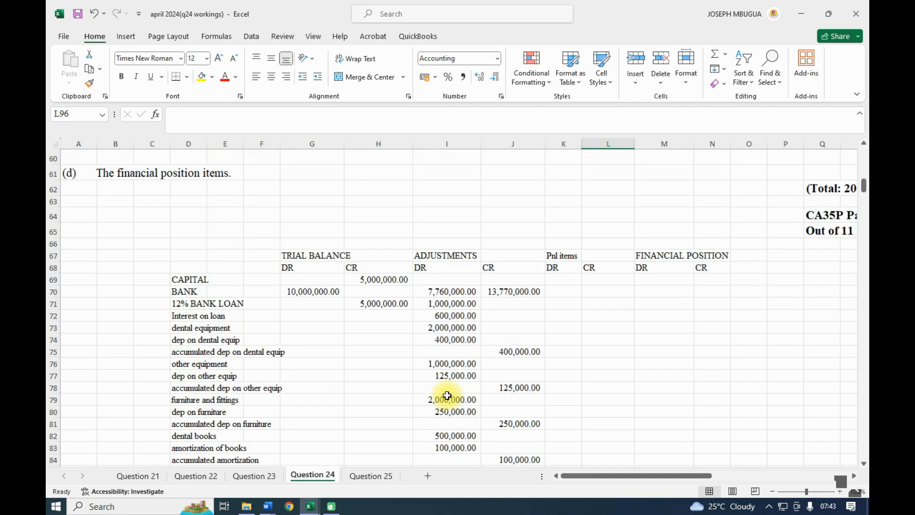
{"action": "scroll", "coordinate": [447, 396], "scroll_direction": "down", "scroll_amount": 1}
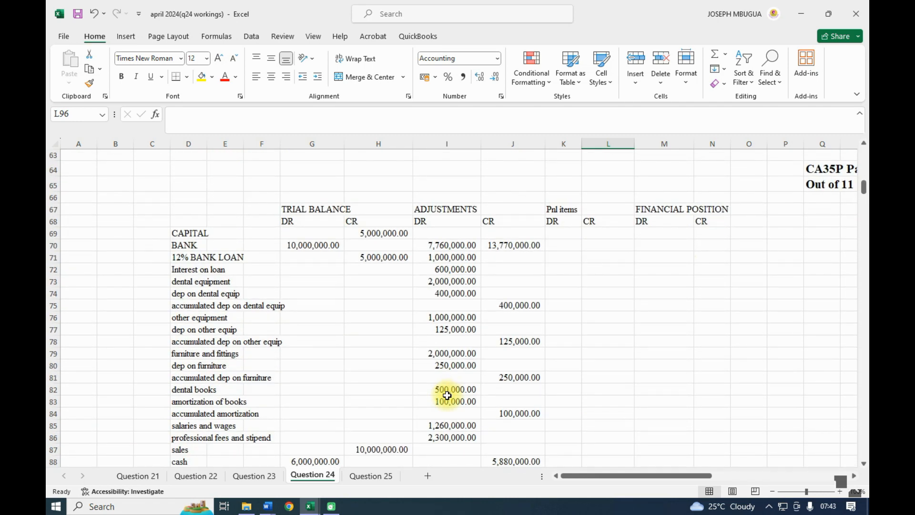
{"action": "scroll", "coordinate": [446, 395], "scroll_direction": "down", "scroll_amount": 4}
{"action": "scroll", "coordinate": [447, 396], "scroll_direction": "down", "scroll_amount": 2}
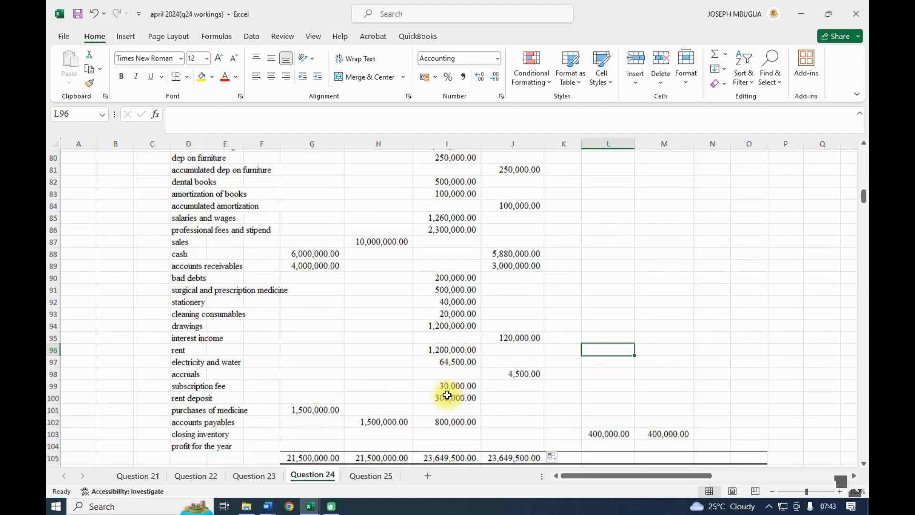
{"action": "scroll", "coordinate": [447, 396], "scroll_direction": "down", "scroll_amount": 1}
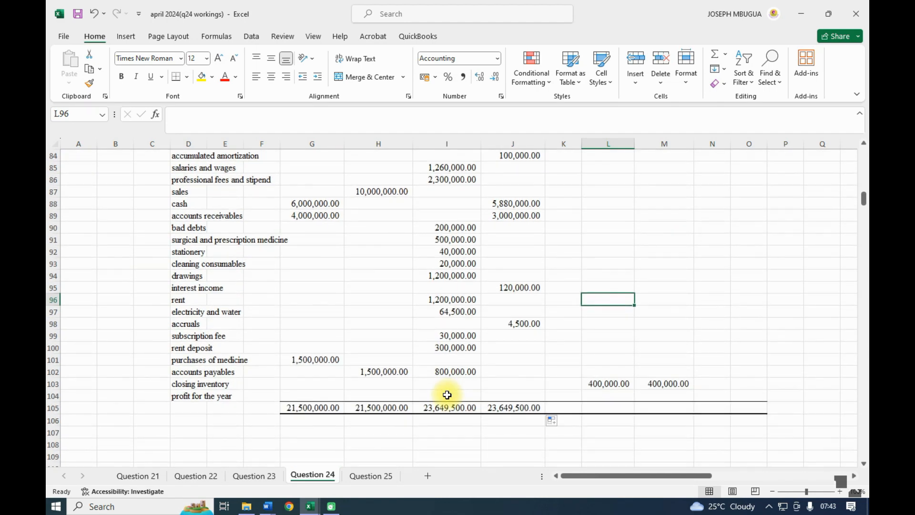
{"action": "scroll", "coordinate": [447, 395], "scroll_direction": "up", "scroll_amount": 4}
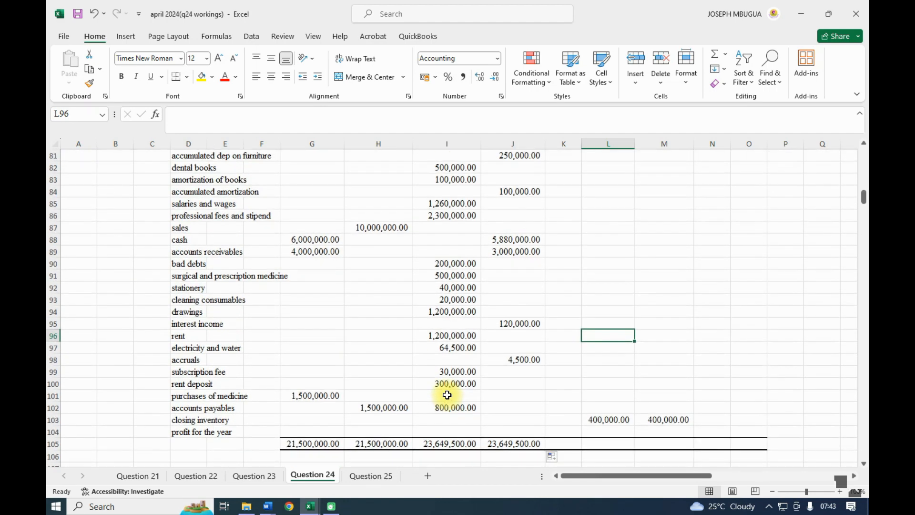
{"action": "scroll", "coordinate": [447, 394], "scroll_direction": "up", "scroll_amount": 9}
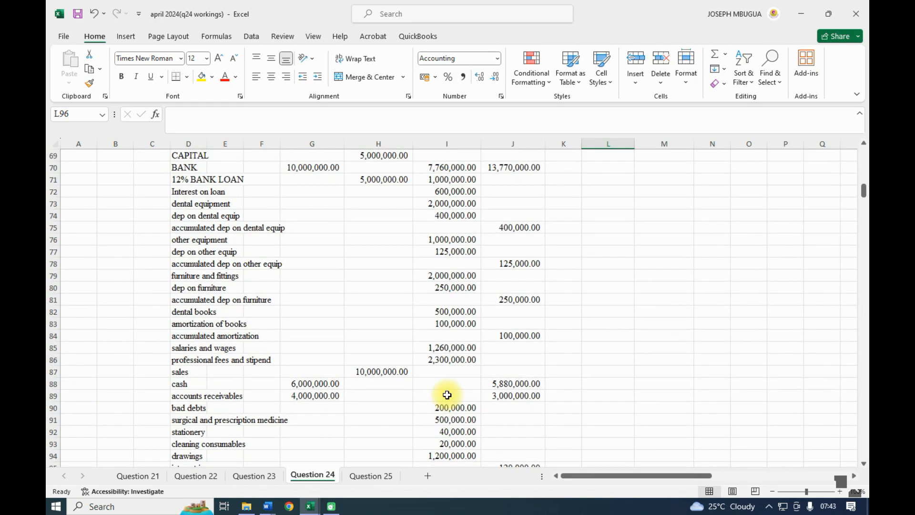
{"action": "scroll", "coordinate": [447, 395], "scroll_direction": "up", "scroll_amount": 4}
{"action": "scroll", "coordinate": [447, 395], "scroll_direction": "down", "scroll_amount": 6}
{"action": "scroll", "coordinate": [447, 395], "scroll_direction": "down", "scroll_amount": 3}
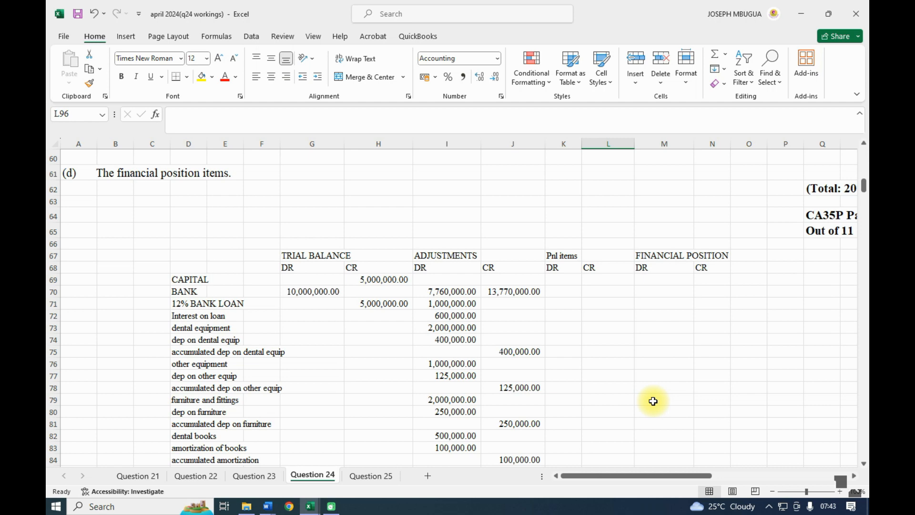
{"action": "scroll", "coordinate": [653, 401], "scroll_direction": "down", "scroll_amount": 3}
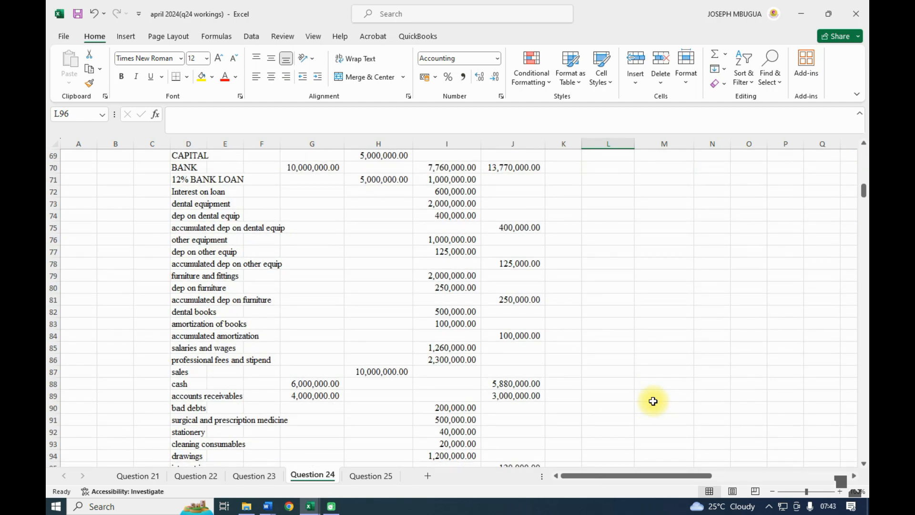
{"action": "scroll", "coordinate": [652, 401], "scroll_direction": "down", "scroll_amount": 4}
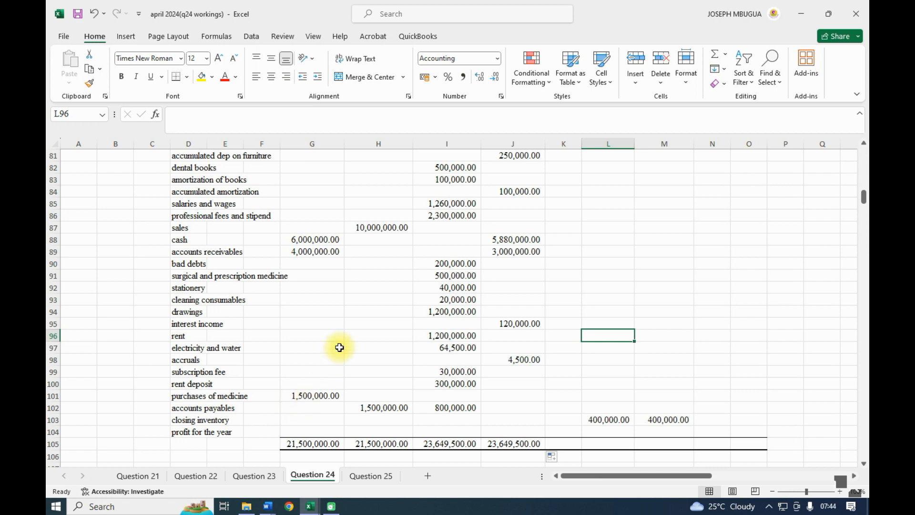
- Check the trial balance debit and credit figures, from bank down through cash, receivables and payables, against the totals row
{"action": "scroll", "coordinate": [338, 360], "scroll_direction": "up", "scroll_amount": 6}
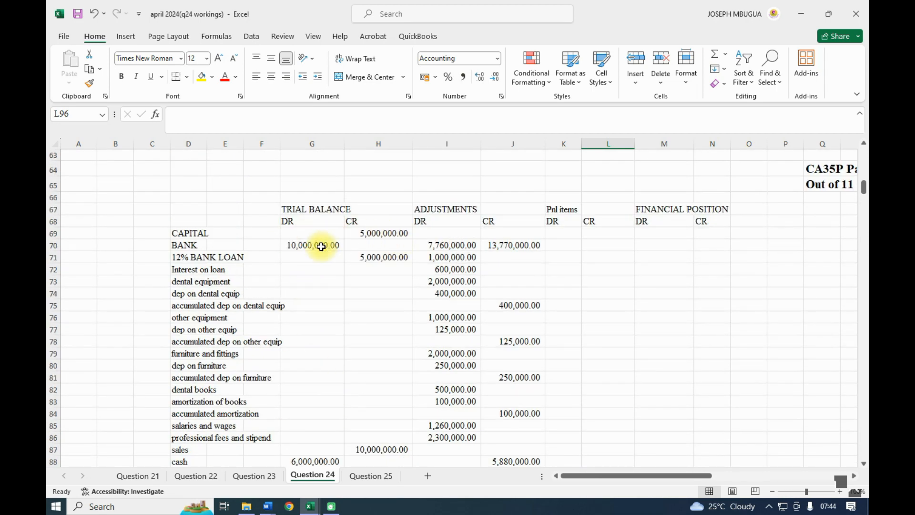
{"action": "scroll", "coordinate": [363, 350], "scroll_direction": "down", "scroll_amount": 2}
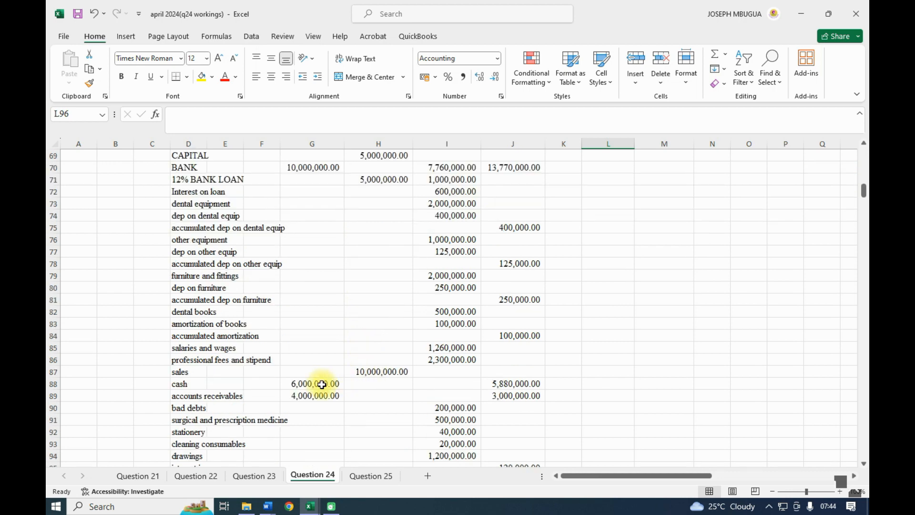
{"action": "scroll", "coordinate": [320, 401], "scroll_direction": "down", "scroll_amount": 4}
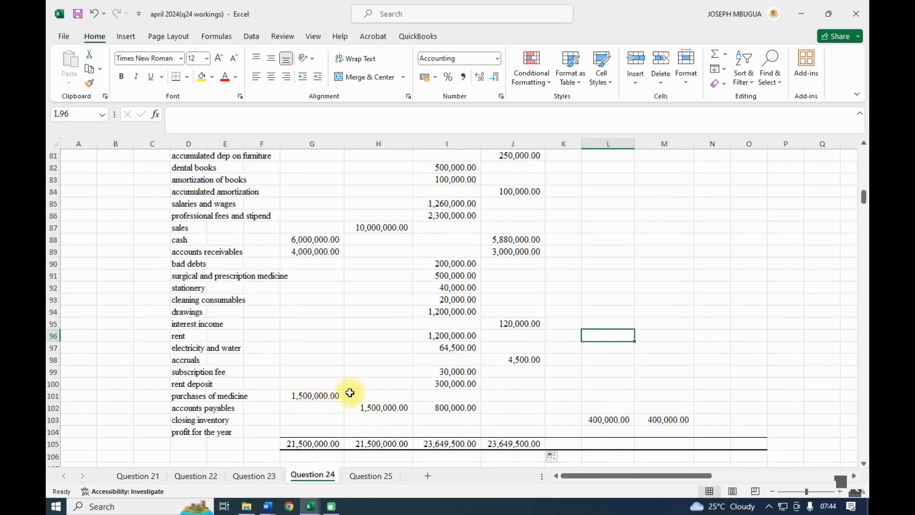
{"action": "scroll", "coordinate": [349, 392], "scroll_direction": "up", "scroll_amount": 3}
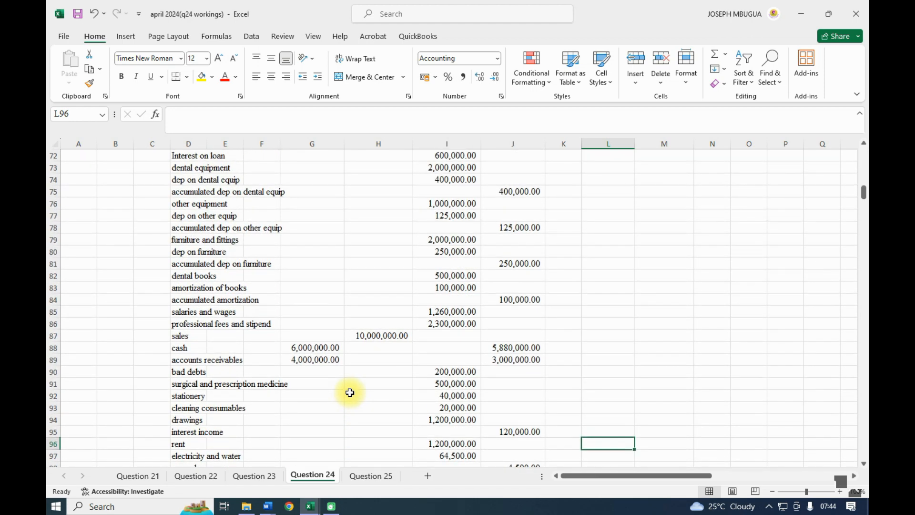
{"action": "scroll", "coordinate": [349, 392], "scroll_direction": "up", "scroll_amount": 1}
{"action": "scroll", "coordinate": [350, 392], "scroll_direction": "up", "scroll_amount": 3}
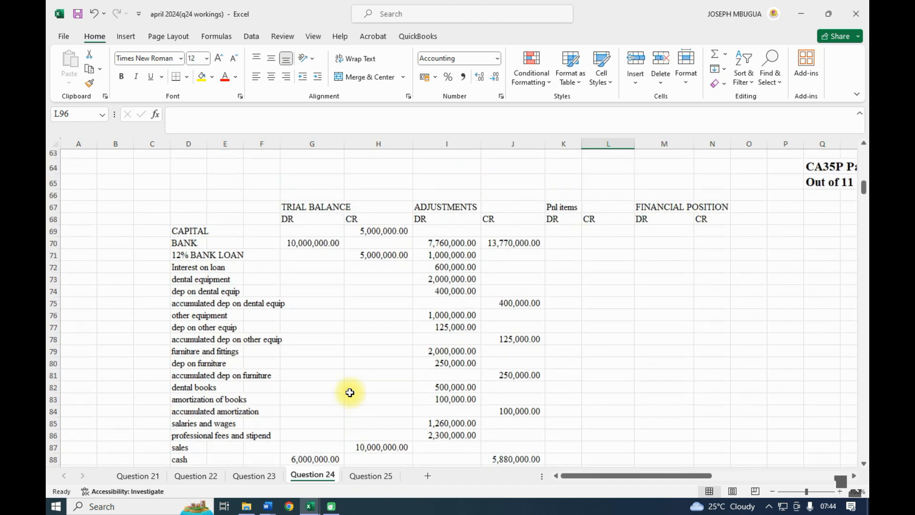
{"action": "scroll", "coordinate": [422, 440], "scroll_direction": "down", "scroll_amount": 5}
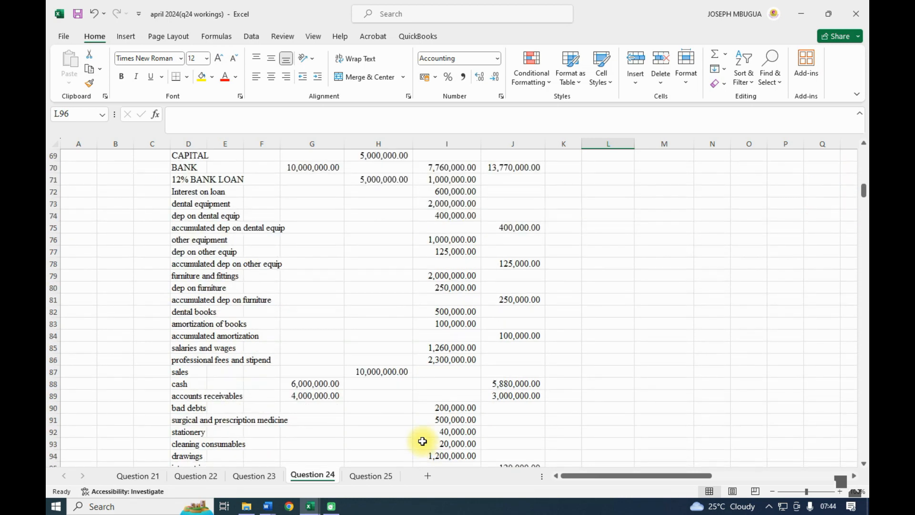
{"action": "scroll", "coordinate": [422, 441], "scroll_direction": "up", "scroll_amount": 3}
{"action": "scroll", "coordinate": [422, 441], "scroll_direction": "down", "scroll_amount": 3}
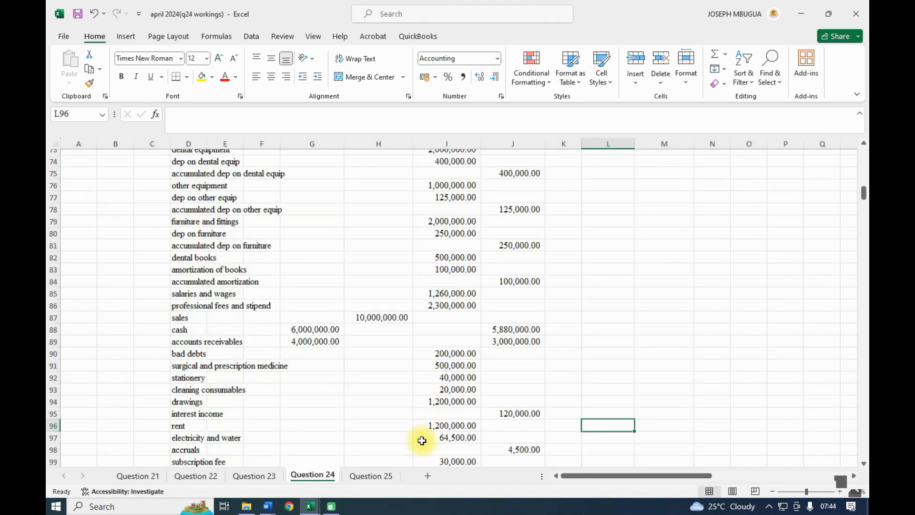
{"action": "scroll", "coordinate": [422, 440], "scroll_direction": "down", "scroll_amount": 3}
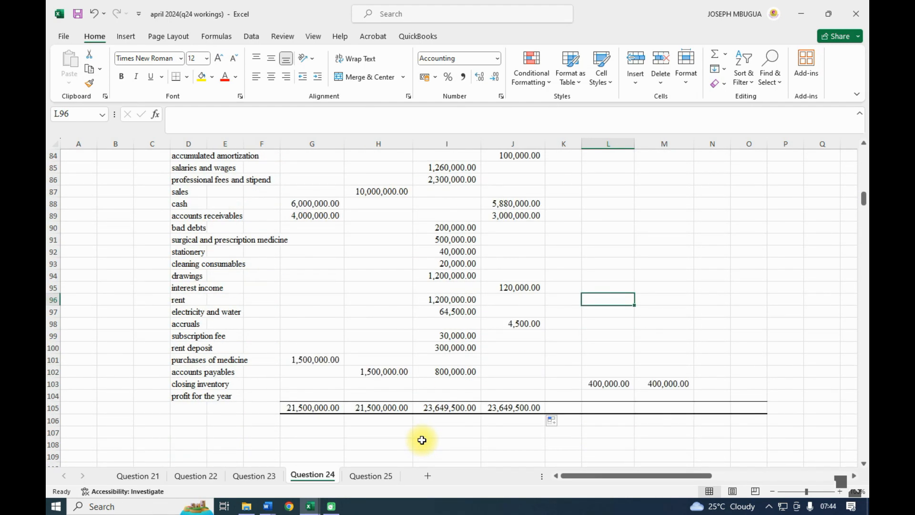
- Post the interest on loan to the profit or loss debit column by linking K72 to the adjustment in I72
{"action": "scroll", "coordinate": [422, 440], "scroll_direction": "up", "scroll_amount": 8}
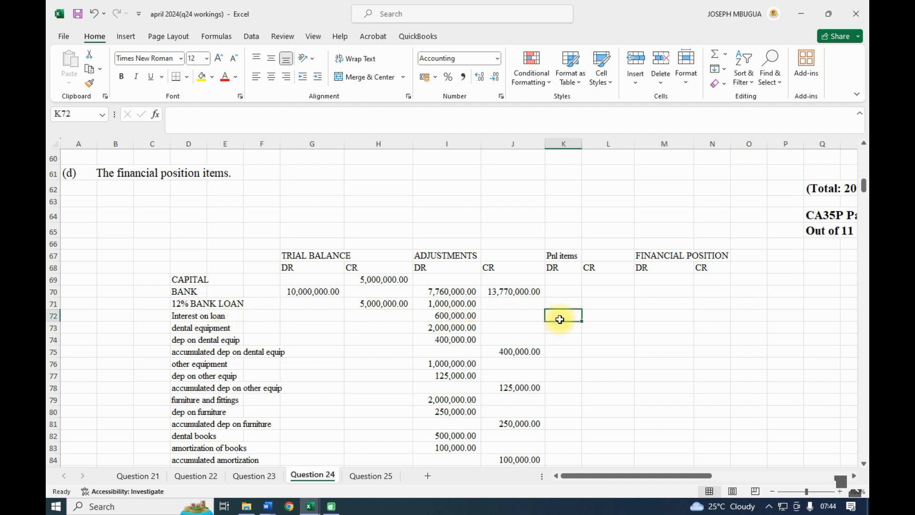
{"action": "type", "text": "="}
{"action": "left_click", "coordinate": [441, 316]}
{"action": "key", "text": "Return"}
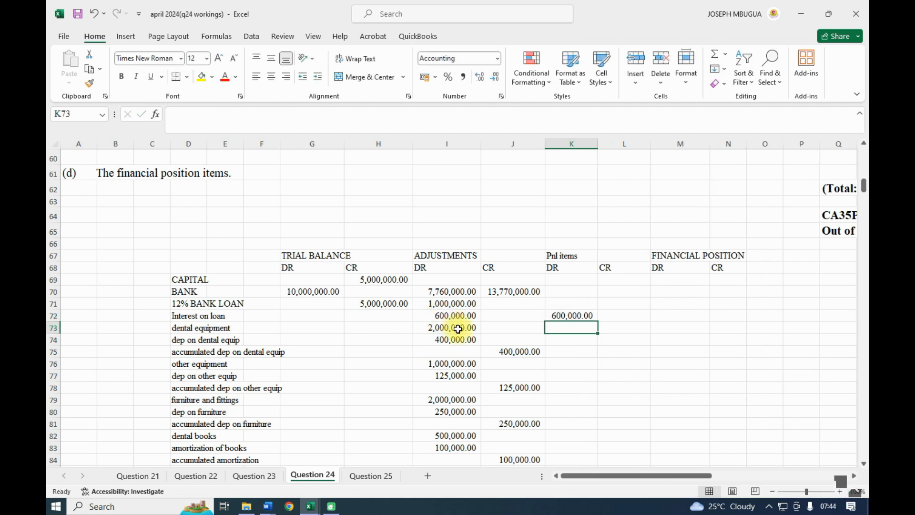
- Post depreciation on dental equipment and other equipment to the profit or loss debit column by linking K74 to I74 and K77 to I77
{"action": "left_click", "coordinate": [564, 342]}
{"action": "type", "text": "="}
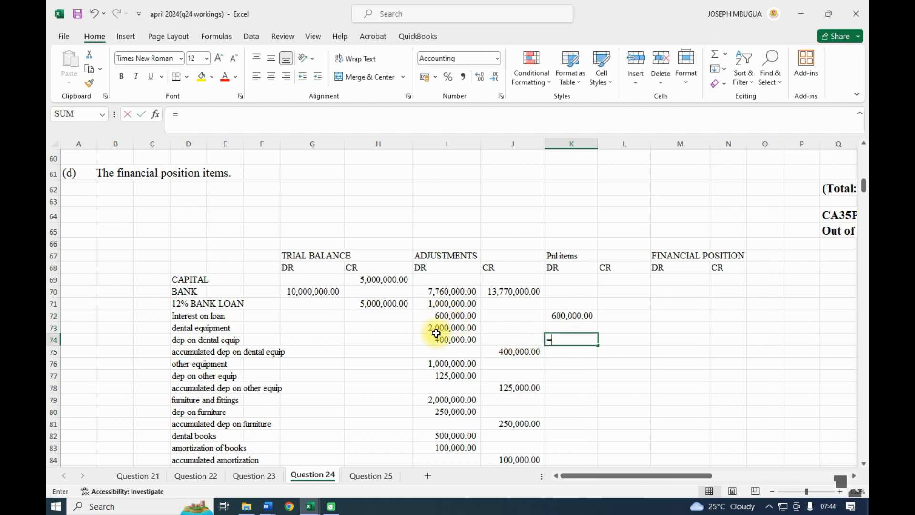
{"action": "left_click", "coordinate": [440, 338]}
{"action": "key", "text": "Return"}
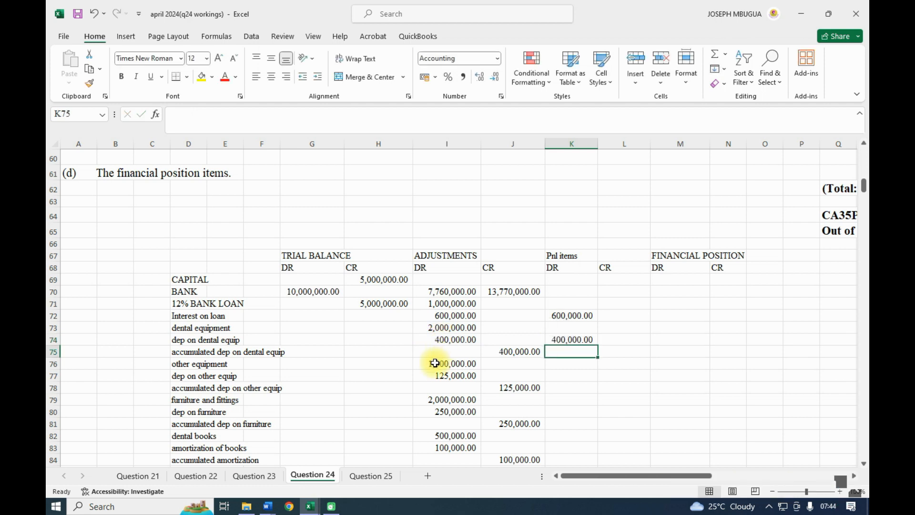
{"action": "left_click", "coordinate": [571, 375]}
{"action": "type", "text": "="}
{"action": "left_click", "coordinate": [445, 376]}
{"action": "key", "text": "Return"}
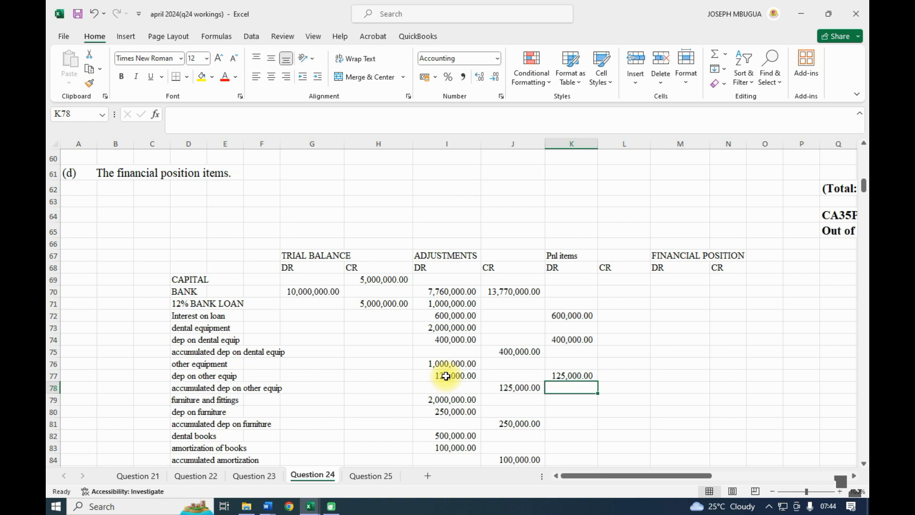
- Post depreciation on furniture and amortization of books to the profit or loss debit column by linking K80 to I80 and K83 to I83
{"action": "left_click", "coordinate": [557, 410]}
{"action": "type", "text": "="}
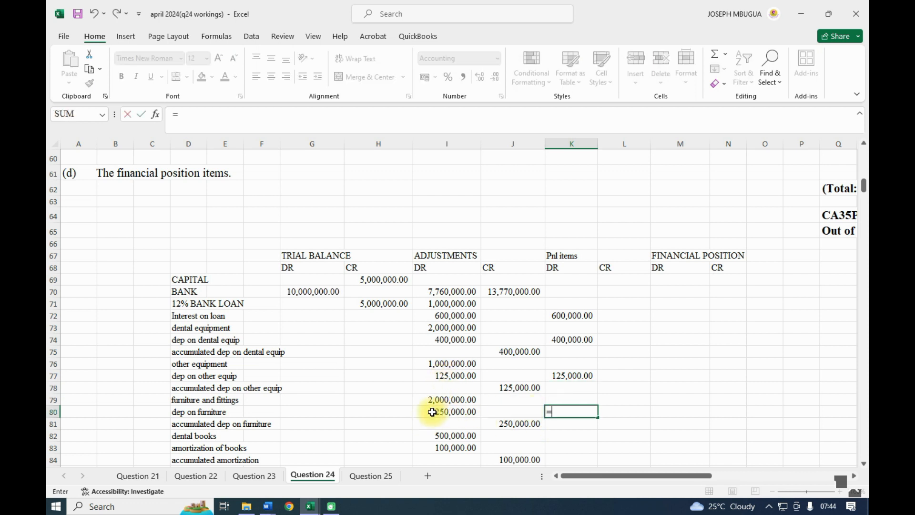
{"action": "left_click", "coordinate": [432, 411]}
{"action": "key", "text": "Return"}
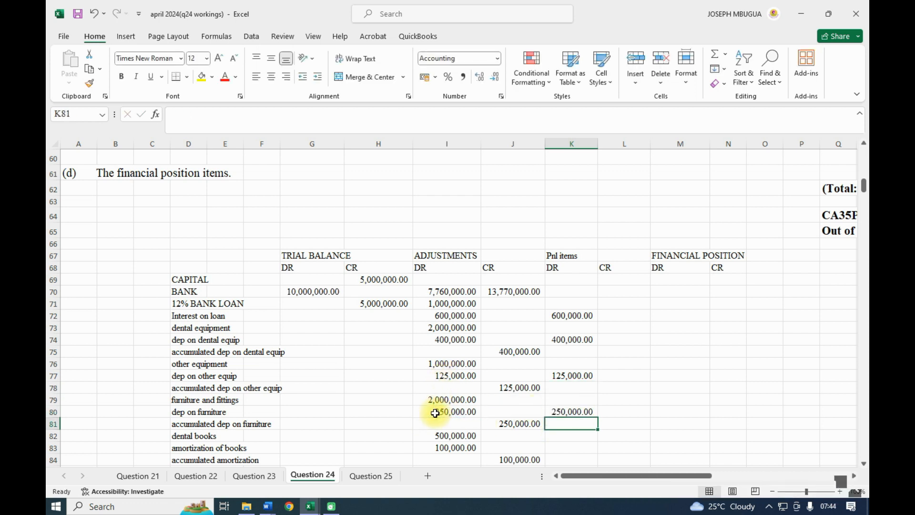
{"action": "scroll", "coordinate": [435, 413], "scroll_direction": "down", "scroll_amount": 2}
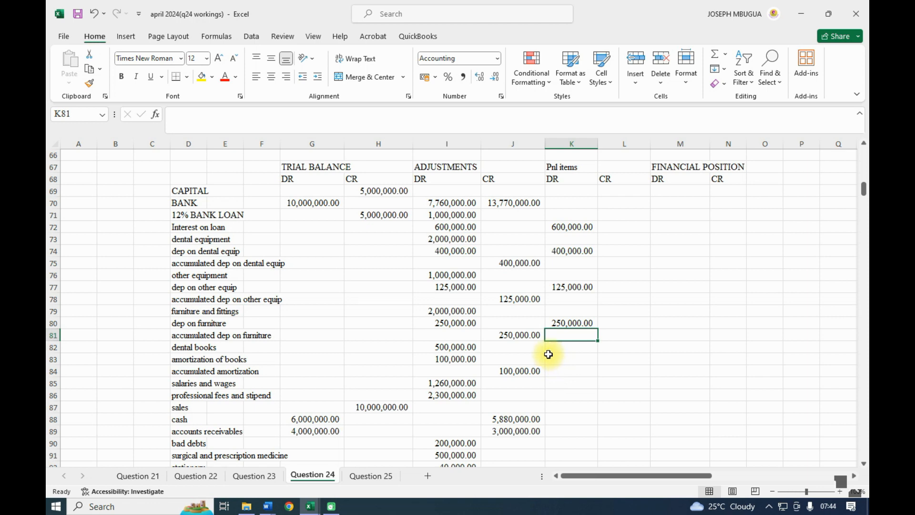
{"action": "left_click", "coordinate": [559, 360]}
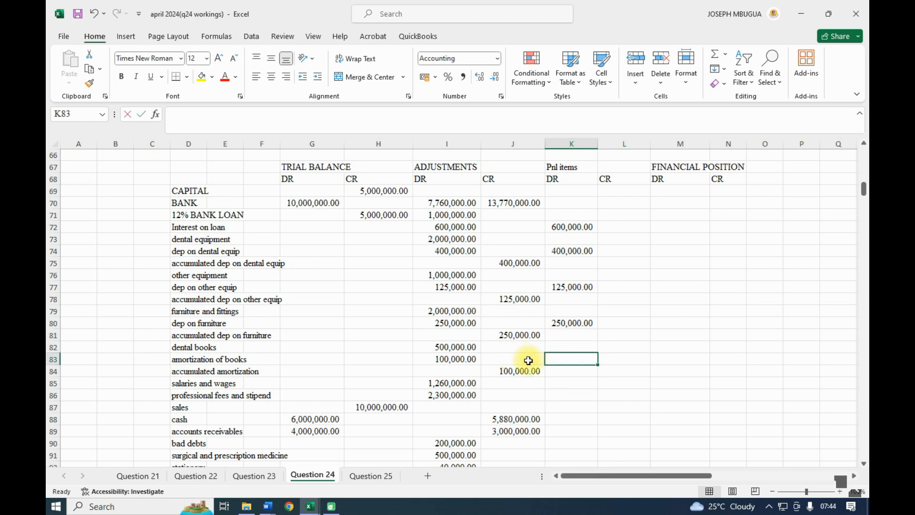
{"action": "type", "text": "="}
{"action": "left_click", "coordinate": [458, 359]}
{"action": "key", "text": "Return"}
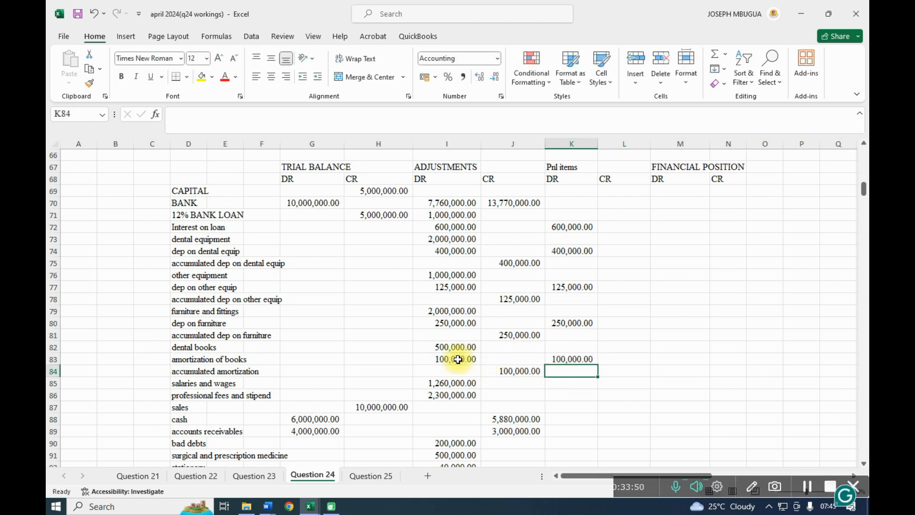
- Link K85 to the salaries and wages adjustment in I85 and copy the formula down to K86 for professional fees and stipend
{"action": "left_click", "coordinate": [577, 383]}
{"action": "type", "text": "="}
{"action": "left_click", "coordinate": [460, 381]}
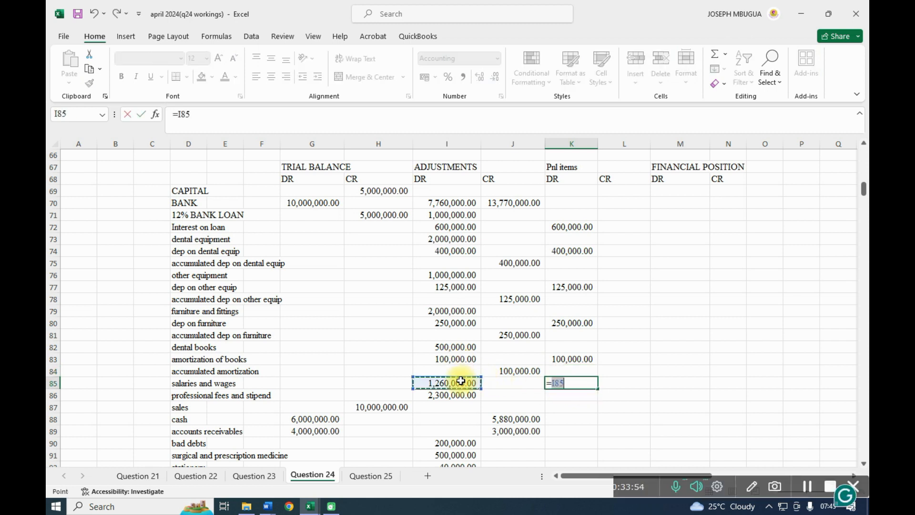
{"action": "key", "text": "Return"}
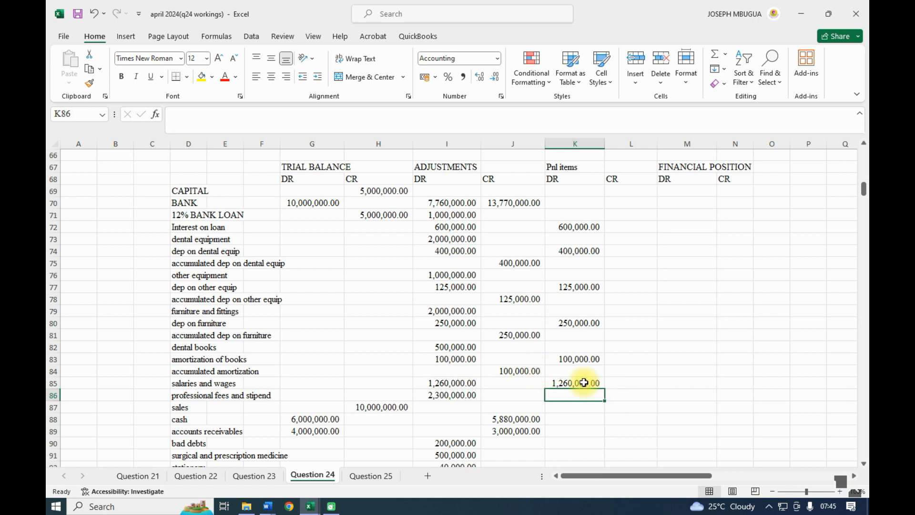
{"action": "left_click", "coordinate": [601, 386]}
{"action": "left_click_drag", "start_coordinate": [604, 390], "coordinate": [606, 400]}
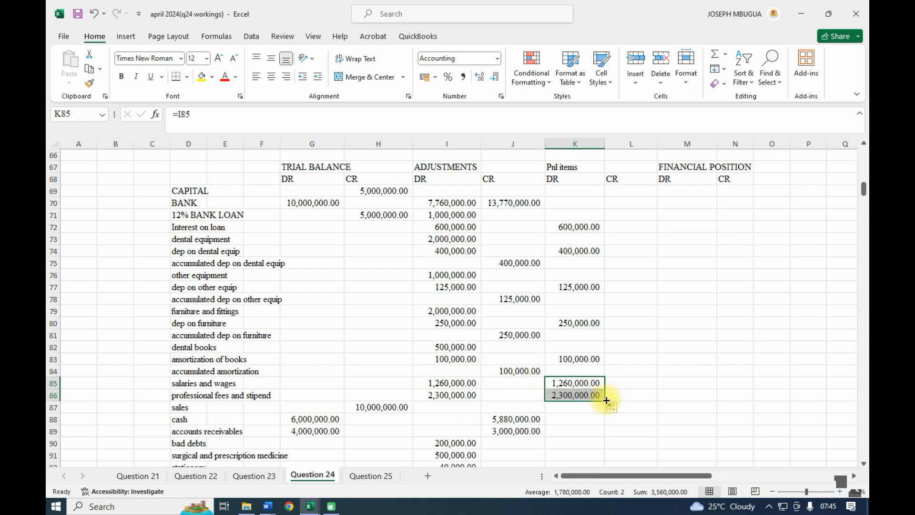
- Post sales to the profit or loss credit column by linking L87 to the trial balance figure in H87
{"action": "left_click", "coordinate": [636, 406]}
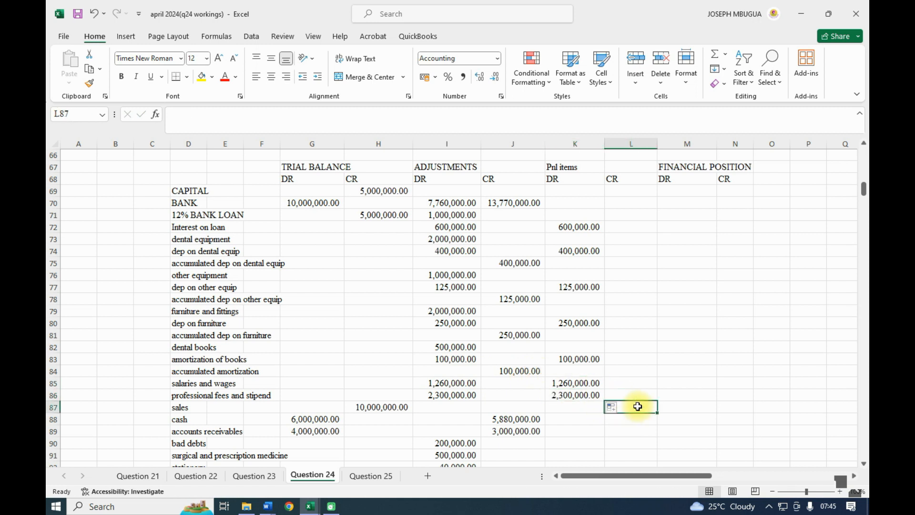
{"action": "type", "text": "="}
{"action": "left_click", "coordinate": [375, 406]}
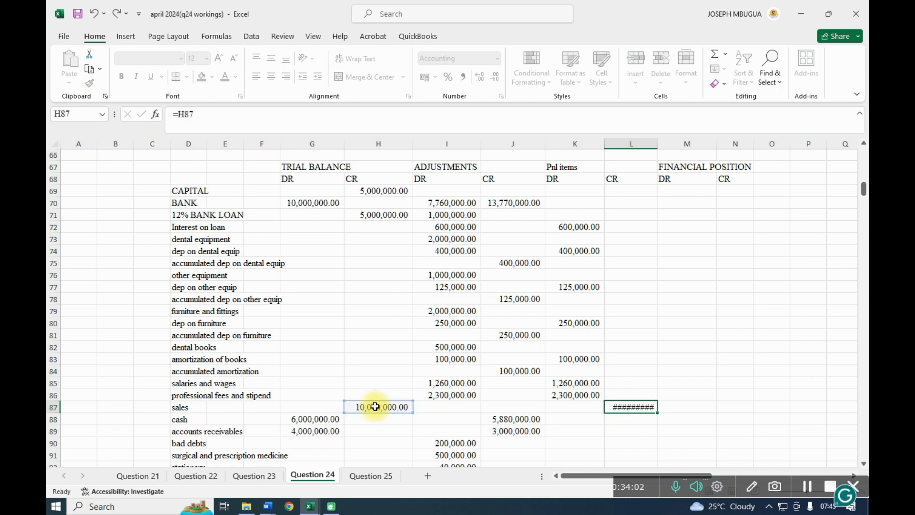
{"action": "key", "text": "Return"}
- Link K90 to the bad debts adjustment in I90 and copy the formula down to K93 for medicine, stationery and cleaning consumables
{"action": "scroll", "coordinate": [375, 406], "scroll_direction": "down", "scroll_amount": 2}
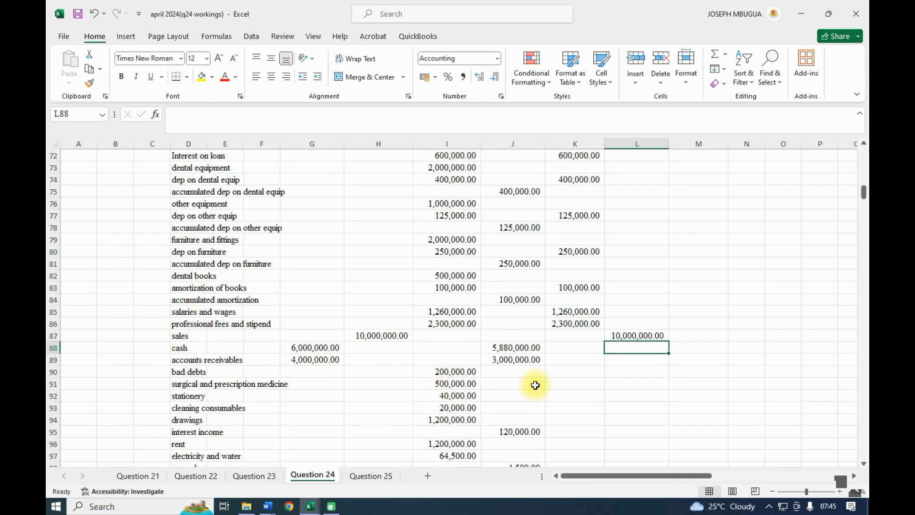
{"action": "left_click", "coordinate": [560, 373]}
{"action": "type", "text": "="}
{"action": "left_click", "coordinate": [468, 372]}
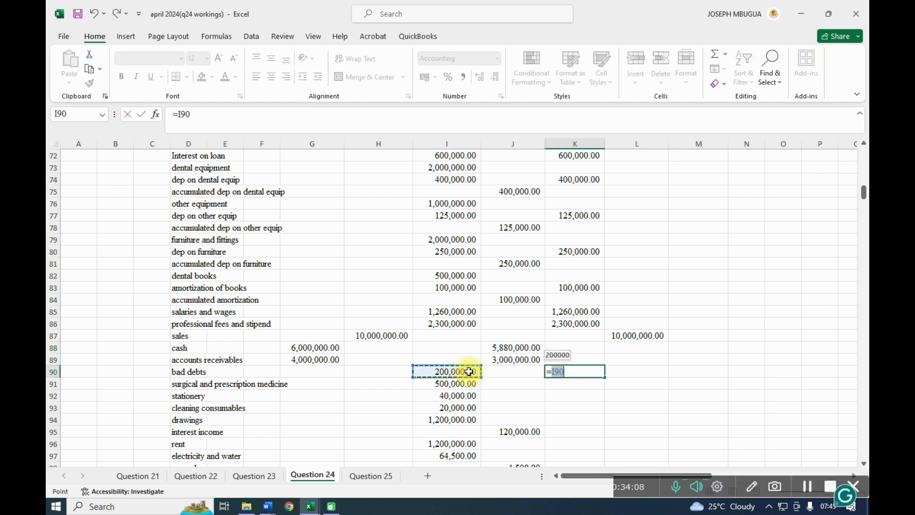
{"action": "key", "text": "Return"}
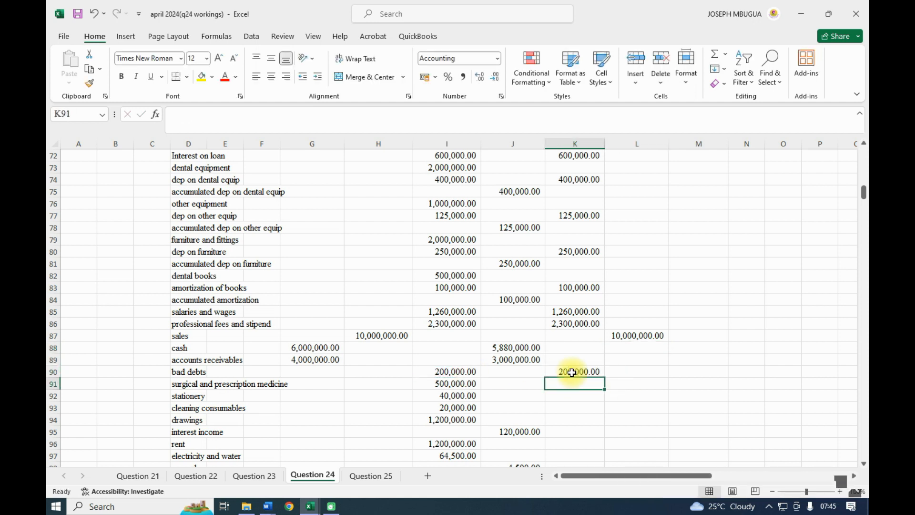
{"action": "left_click", "coordinate": [588, 371]}
{"action": "left_click_drag", "start_coordinate": [606, 377], "coordinate": [603, 410]}
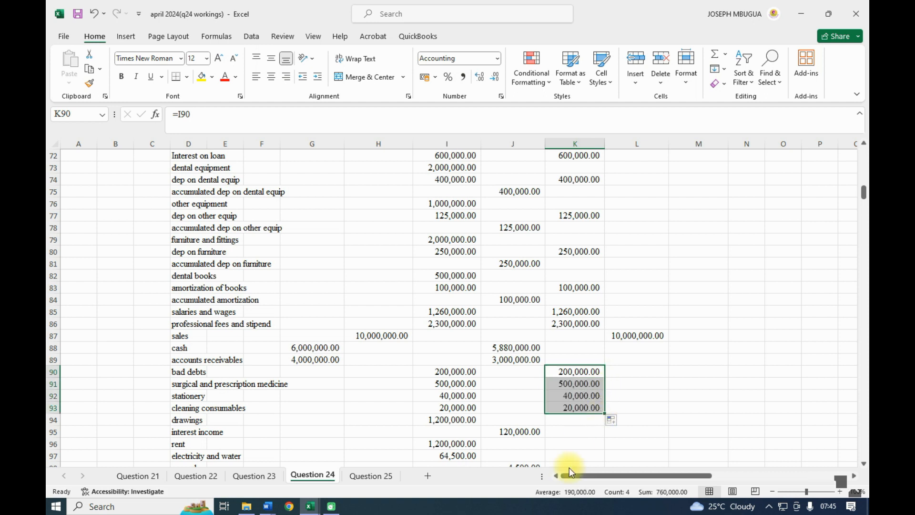
- Post interest income to the profit or loss credit column by linking L95 to the adjustment in J95
{"action": "scroll", "coordinate": [579, 426], "scroll_direction": "down", "scroll_amount": 1}
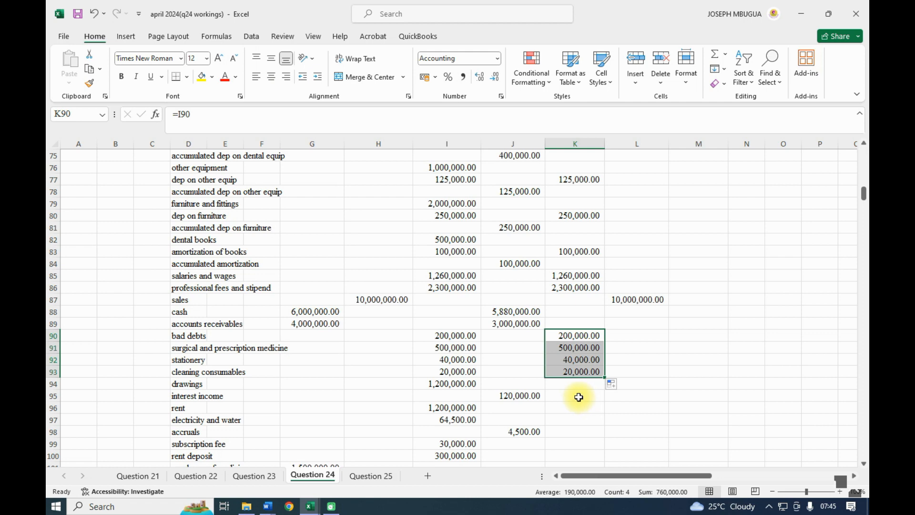
{"action": "left_click", "coordinate": [626, 395]}
{"action": "type", "text": "="}
{"action": "left_click", "coordinate": [519, 395]}
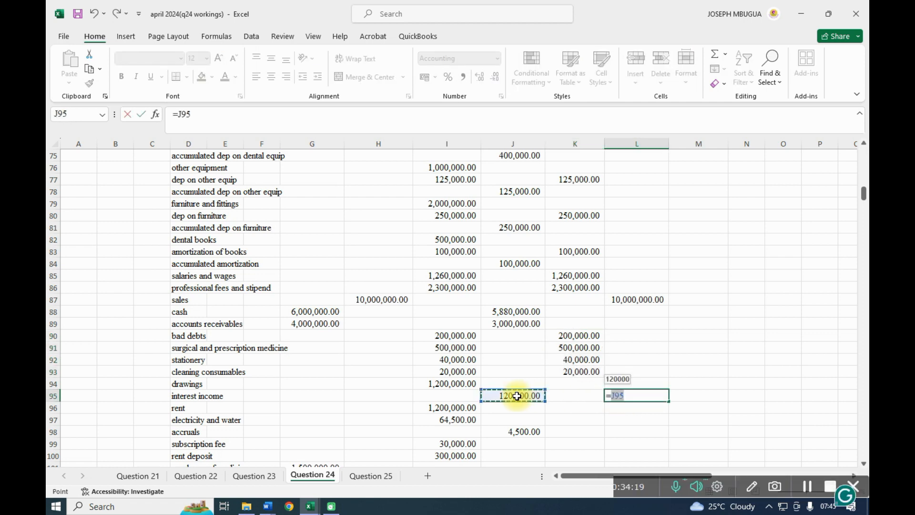
{"action": "key", "text": "Return"}
- Link K96 to the rent adjustment in I96 and copy the formula down to K97 for electricity and water
{"action": "scroll", "coordinate": [517, 396], "scroll_direction": "down", "scroll_amount": 1}
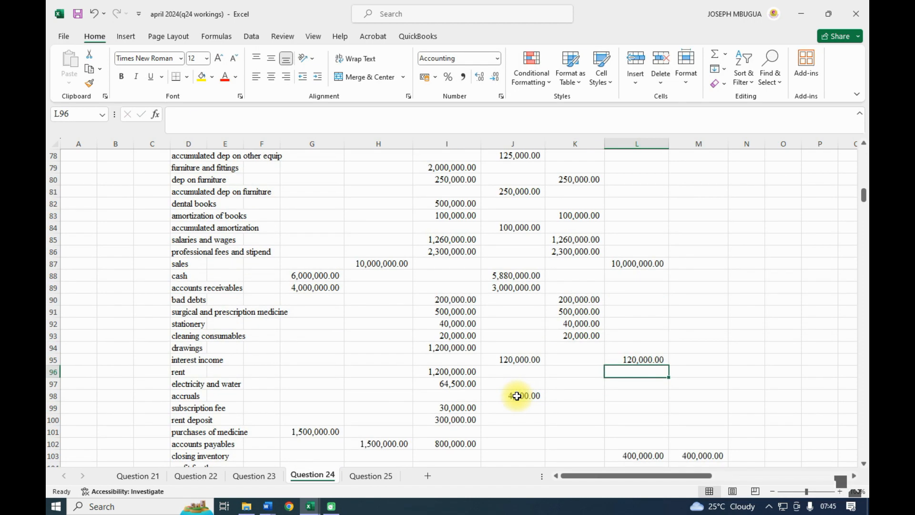
{"action": "left_click", "coordinate": [550, 371]}
{"action": "type", "text": "="}
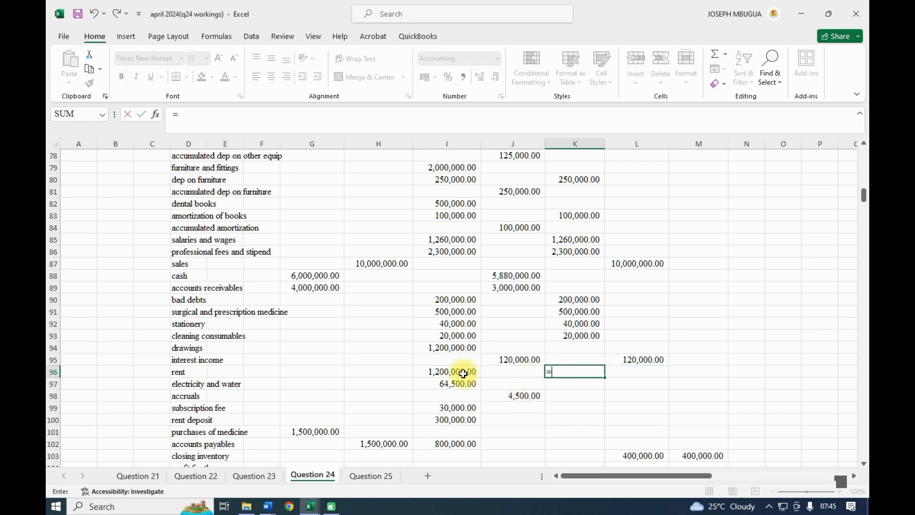
{"action": "left_click", "coordinate": [464, 372]}
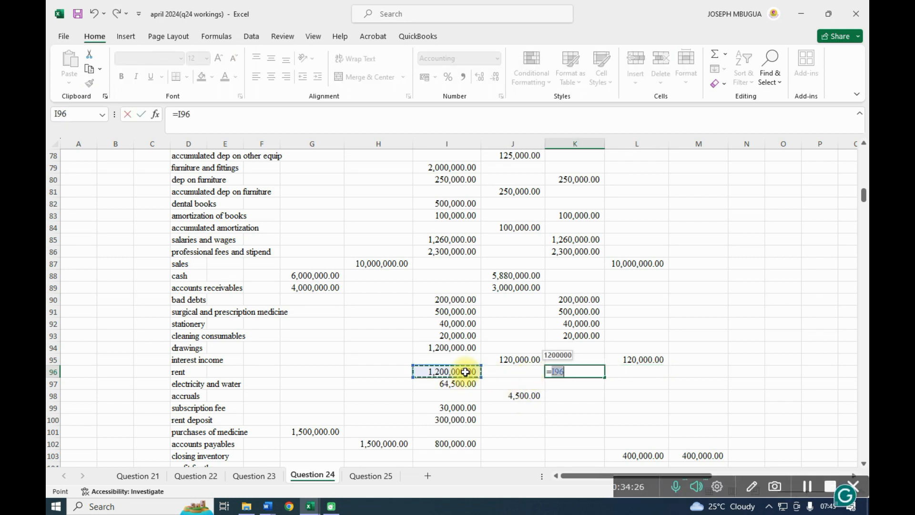
{"action": "key", "text": "ctrl+Return"}
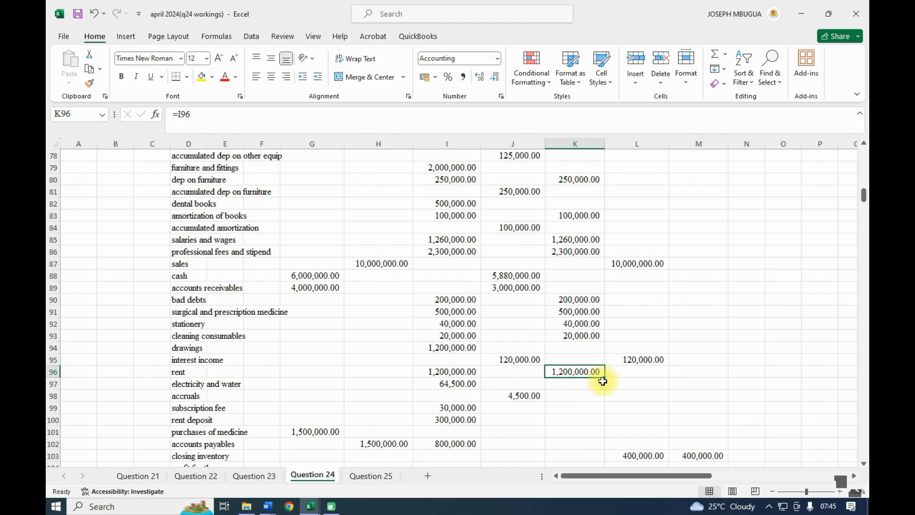
{"action": "left_click_drag", "start_coordinate": [604, 379], "coordinate": [602, 386]}
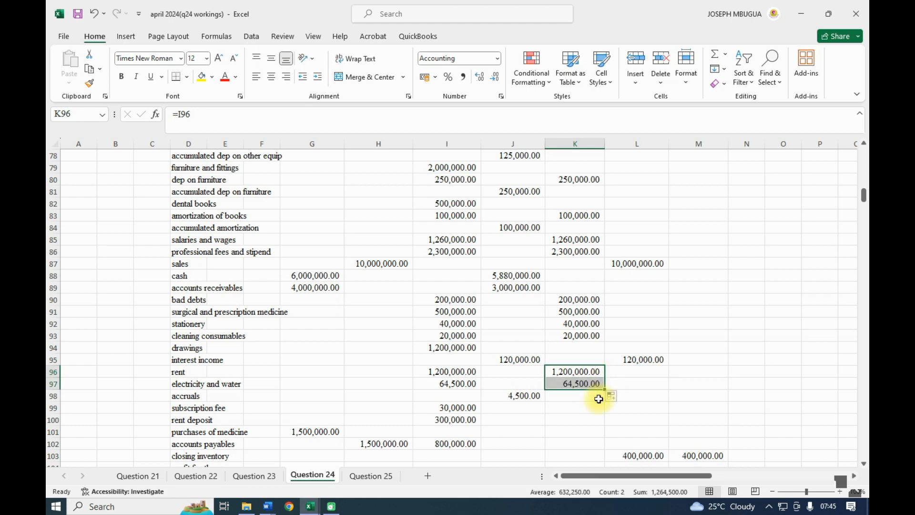
- Post the subscription fee and purchases of medicine to the profit or loss debit column by linking K99 to I99 and K101 to G101
{"action": "scroll", "coordinate": [596, 398], "scroll_direction": "down", "scroll_amount": 1}
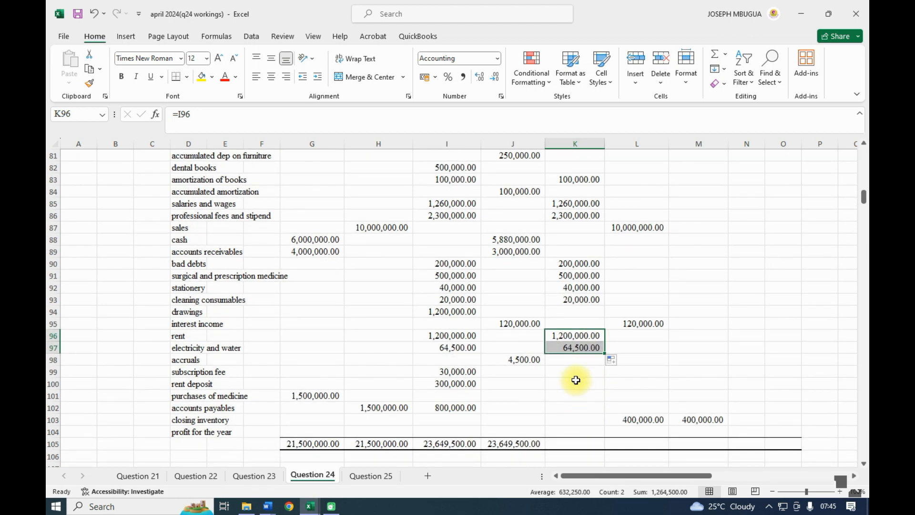
{"action": "left_click", "coordinate": [576, 371]}
{"action": "type", "text": "="}
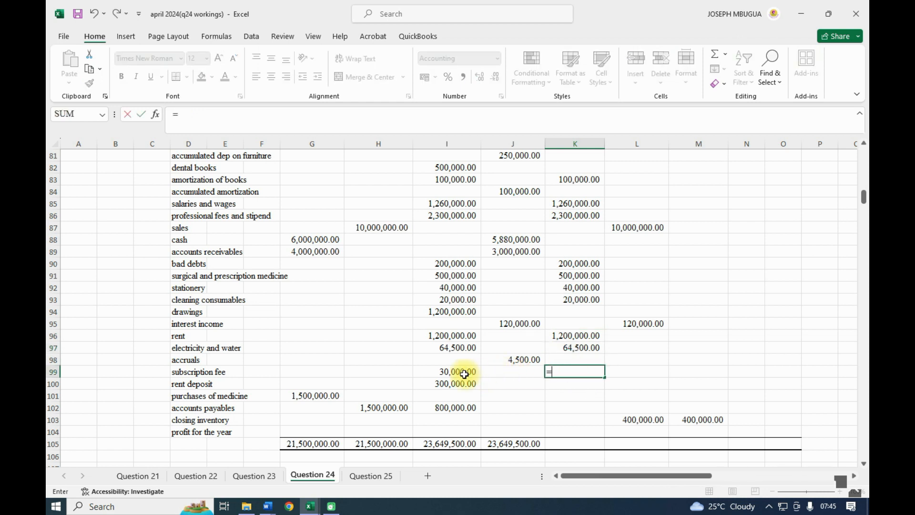
{"action": "left_click", "coordinate": [463, 372]}
{"action": "key", "text": "Return"}
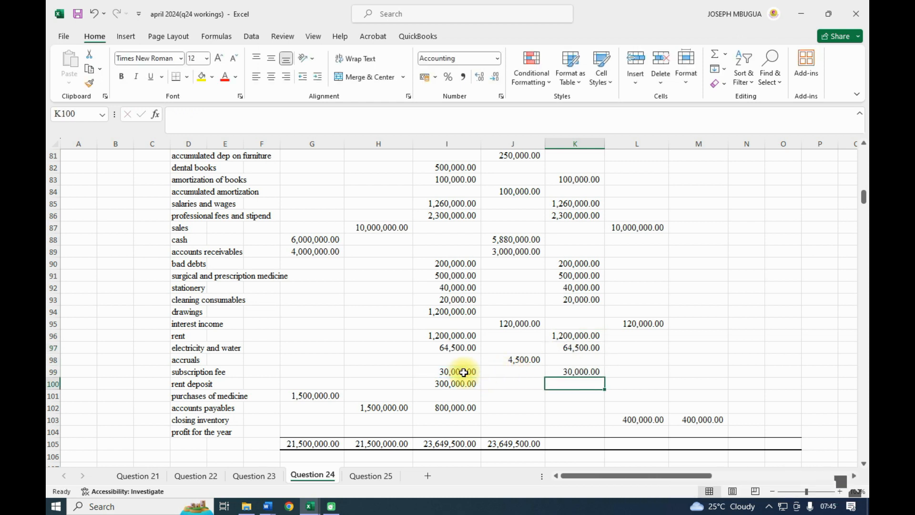
{"action": "left_click", "coordinate": [553, 395]}
{"action": "type", "text": "="}
{"action": "left_click", "coordinate": [310, 396]}
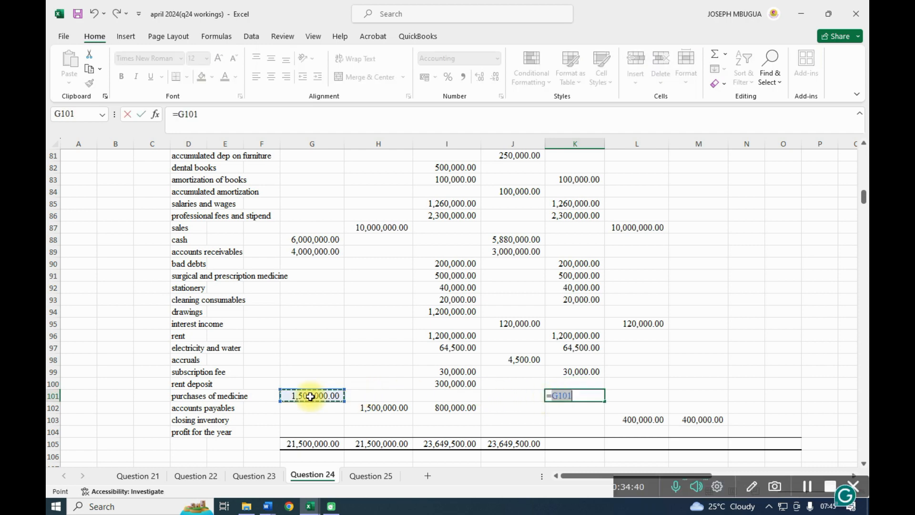
{"action": "key", "text": "Return"}
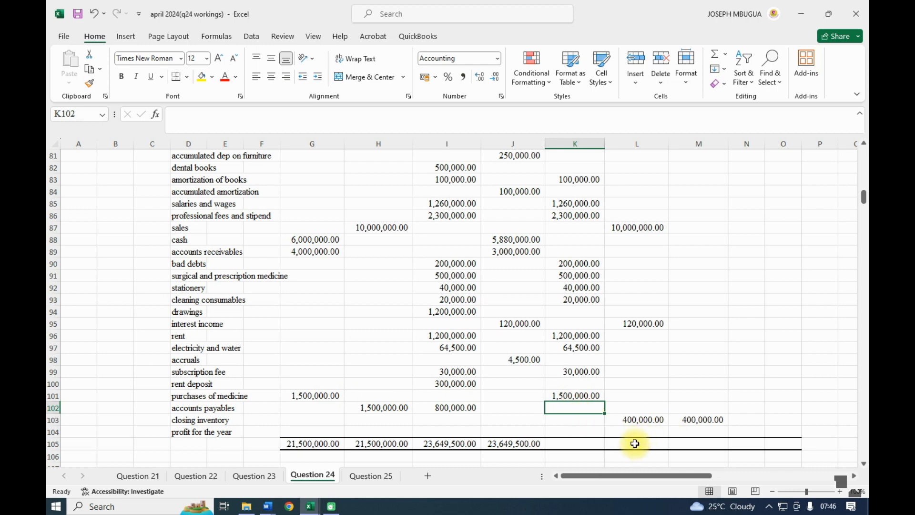
- Copy the column total in J105 across to K105:L105 to total the profit or loss debit and credit columns
{"action": "left_click", "coordinate": [568, 443]}
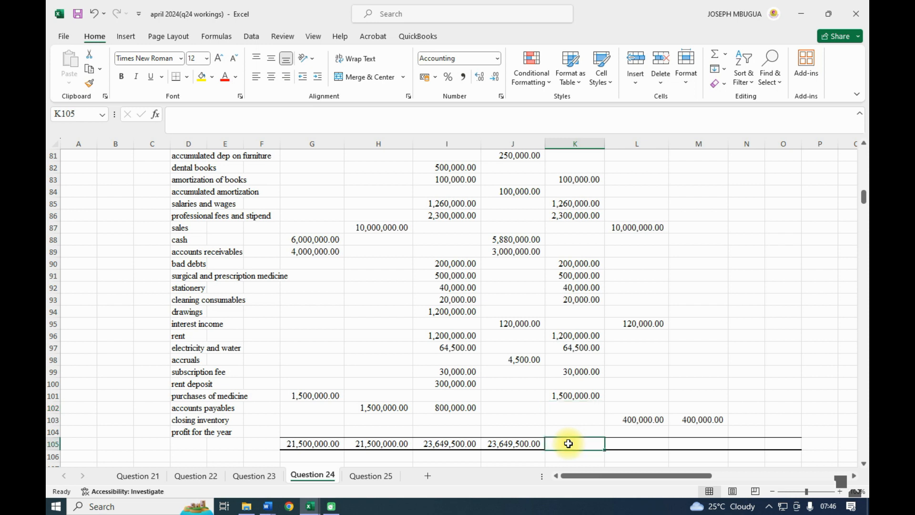
{"action": "left_click", "coordinate": [528, 442]}
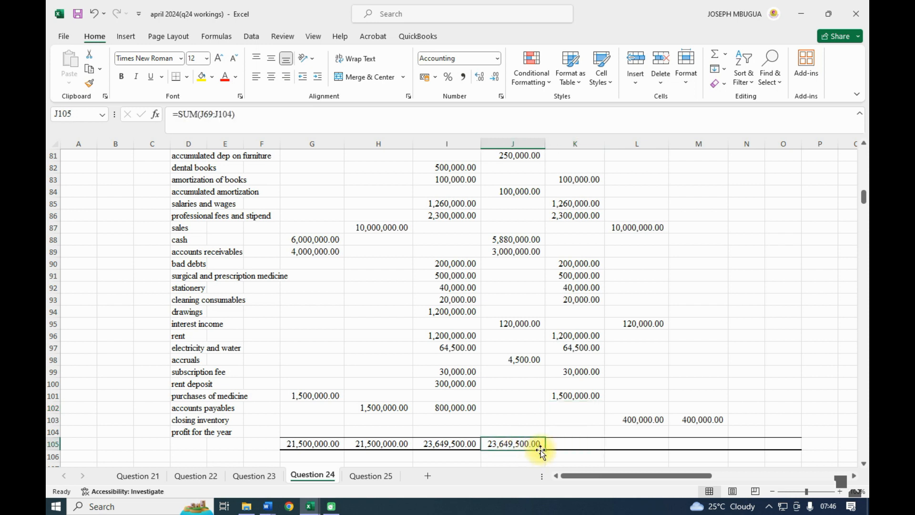
{"action": "left_click_drag", "start_coordinate": [546, 449], "coordinate": [653, 445]}
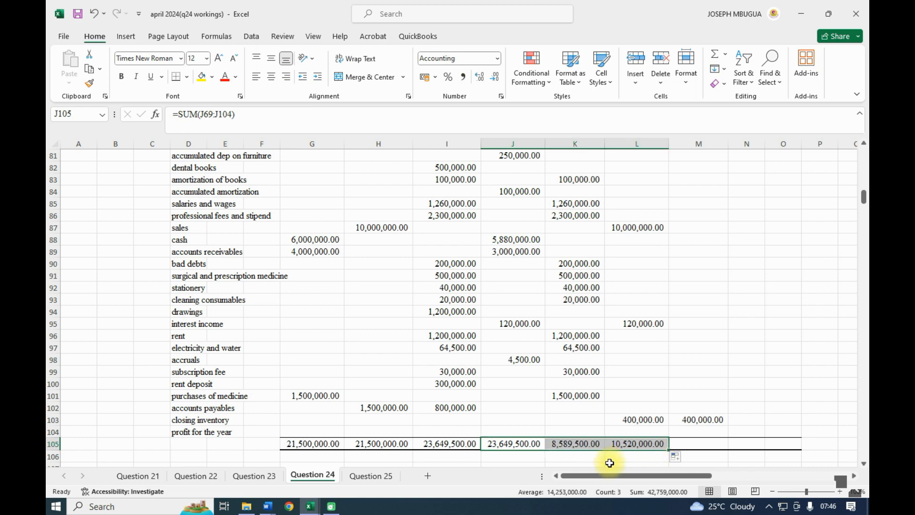
{"action": "scroll", "coordinate": [609, 463], "scroll_direction": "down", "scroll_amount": 1}
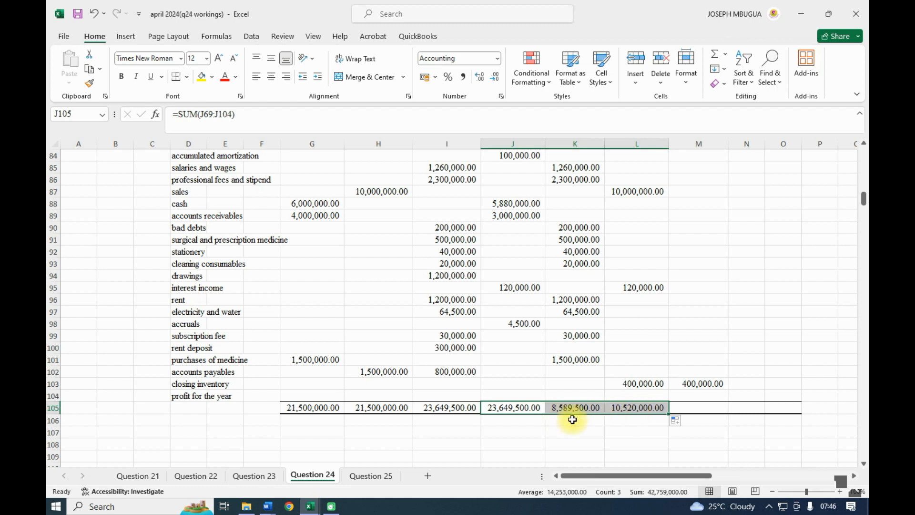
{"action": "left_click", "coordinate": [565, 395]}
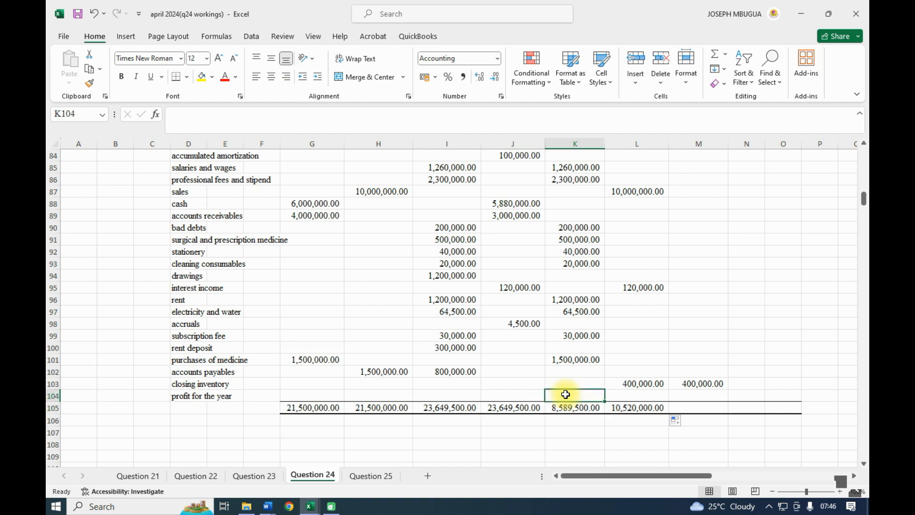
{"action": "left_click", "coordinate": [623, 443]}
{"action": "type", "text": "="}
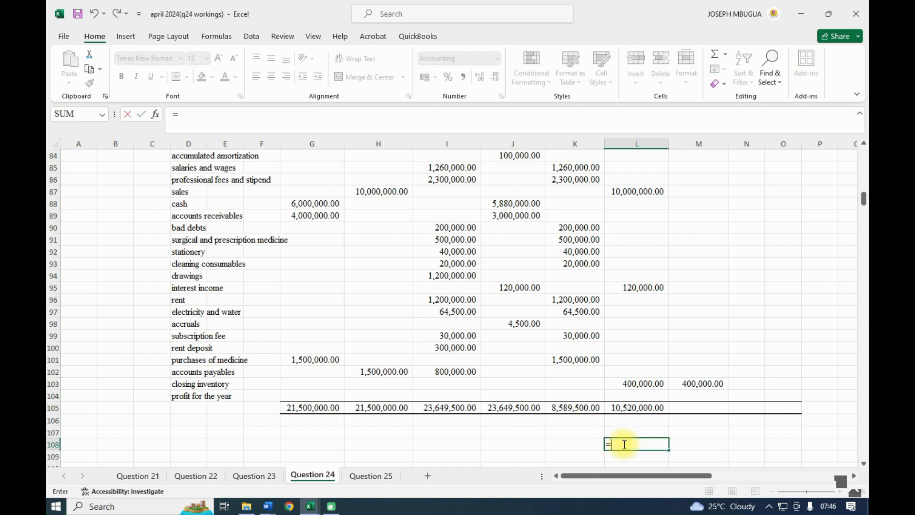
{"action": "type", "text": "10520000"}
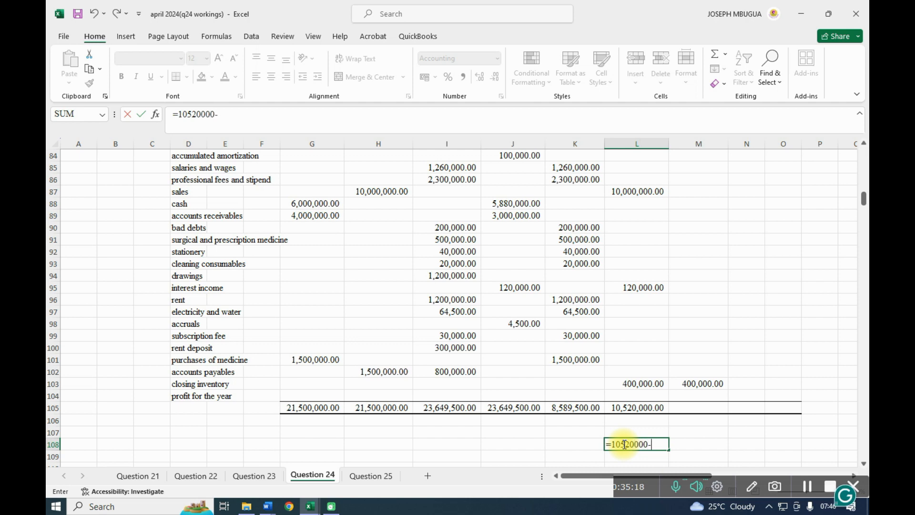
{"action": "type", "text": "-8589500"}
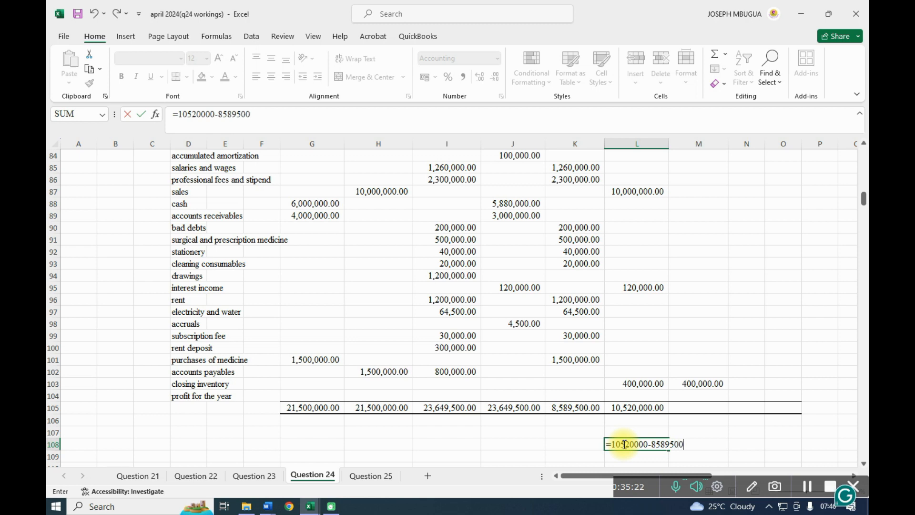
{"action": "key", "text": "Return"}
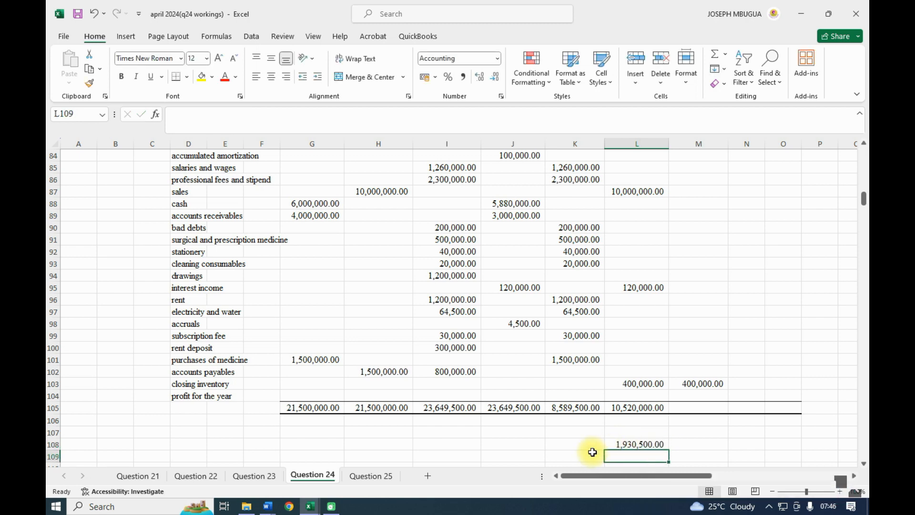
- Enter 1,930,500 as the profit for the year in K104 and widen column K so its total fits
{"action": "left_click", "coordinate": [563, 395]}
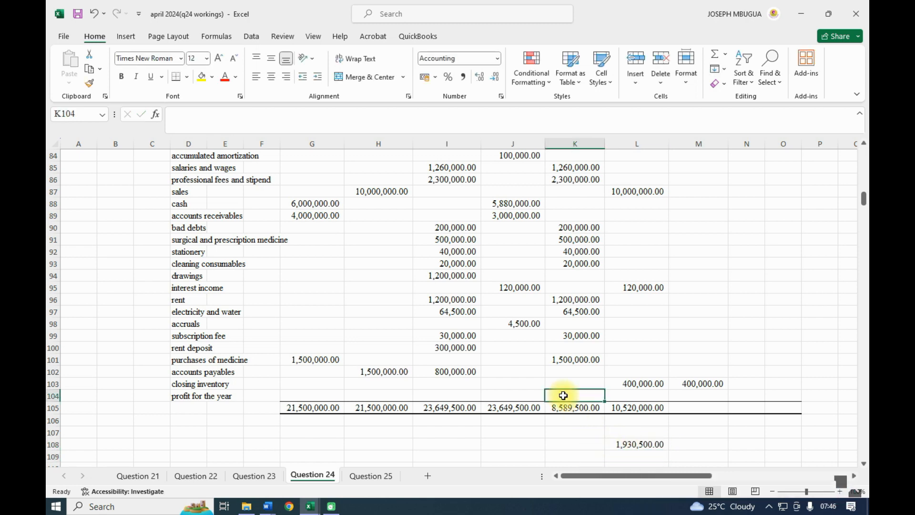
{"action": "type", "text": "1,93"}
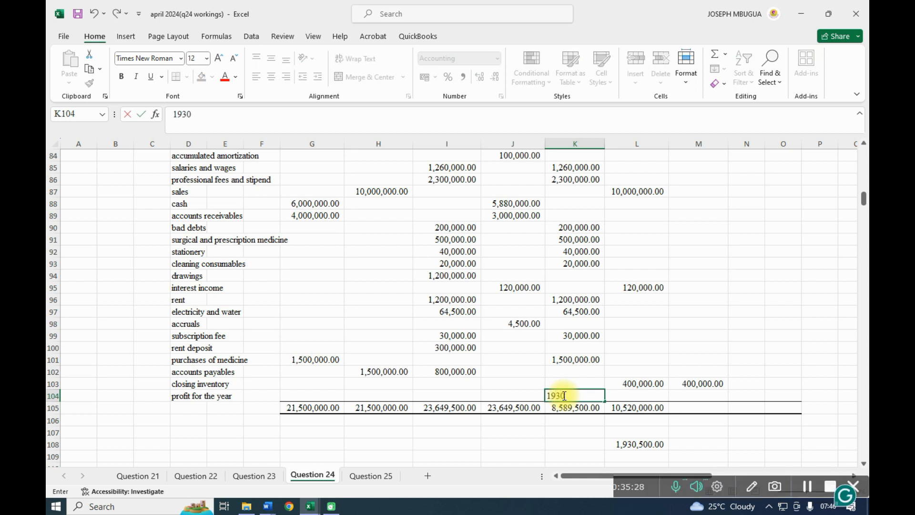
{"action": "type", "text": "0,500"}
{"action": "key", "text": "Return"}
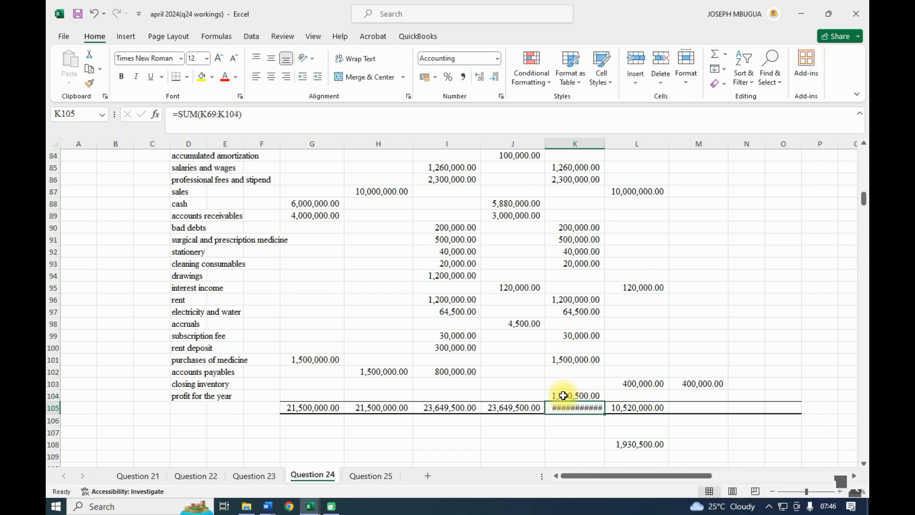
{"action": "left_click_drag", "start_coordinate": [604, 142], "coordinate": [614, 141]}
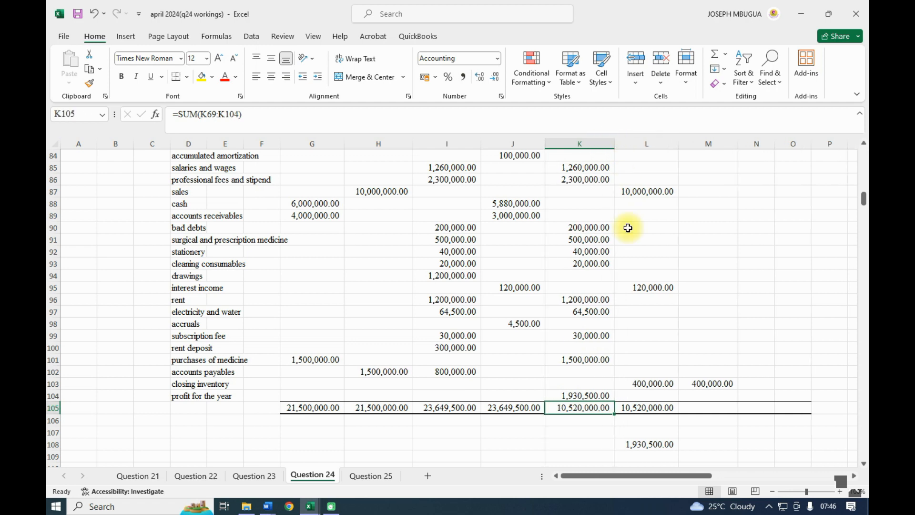
- Clear the scratch calculation in L108 and link N104 to K104 to carry the year's profit to the financial position credit column
{"action": "left_click", "coordinate": [647, 446]}
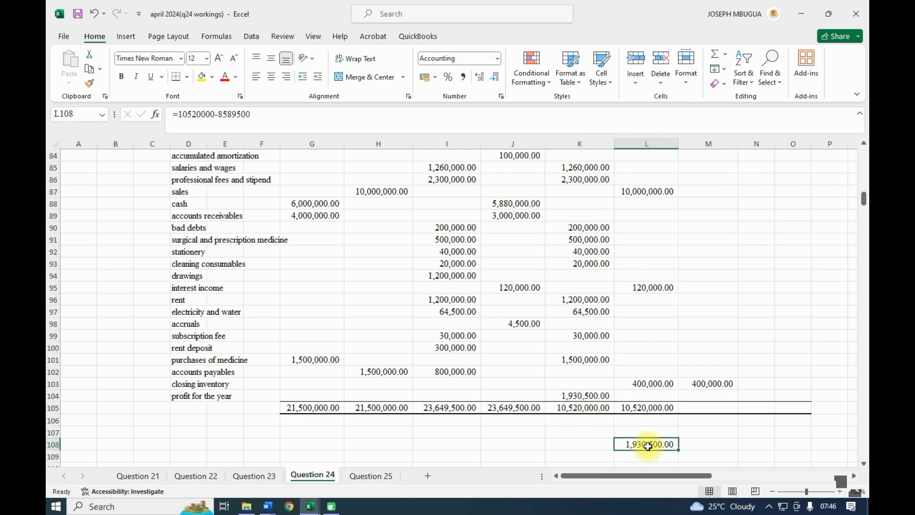
{"action": "key", "text": "Delete"}
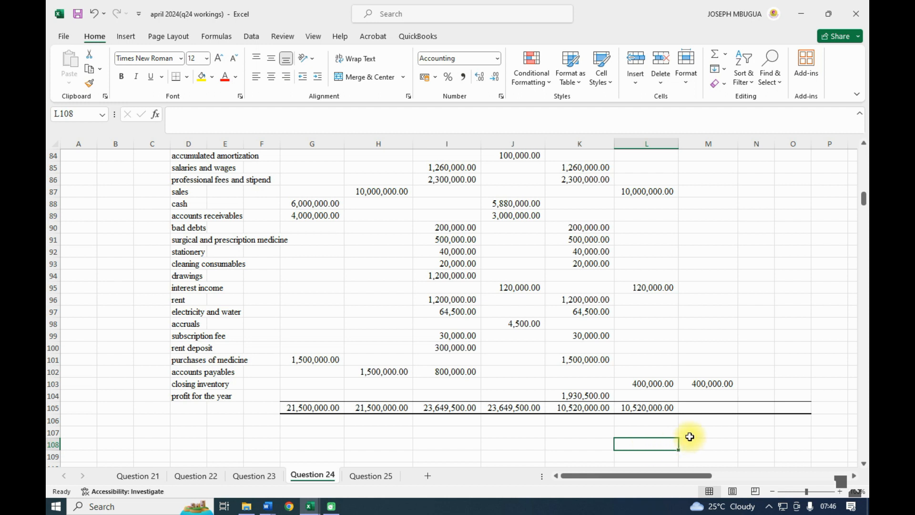
{"action": "left_click", "coordinate": [745, 396]}
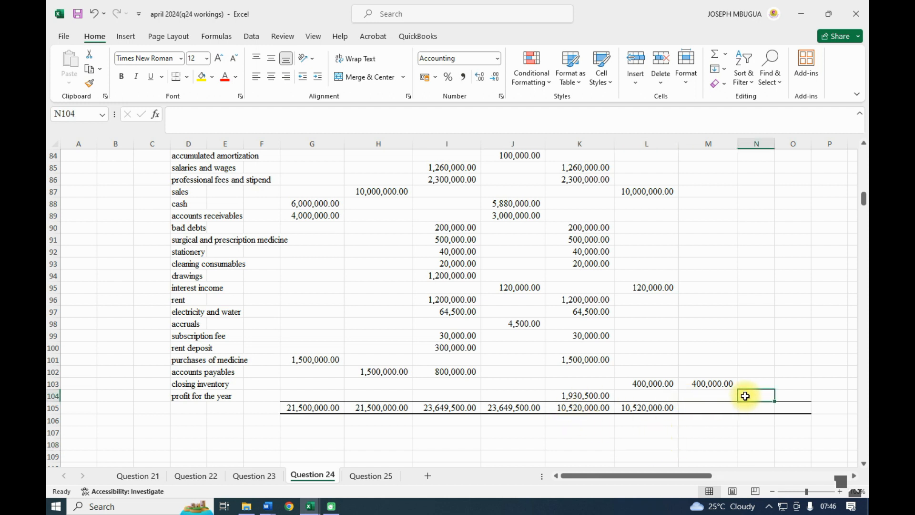
{"action": "type", "text": "="}
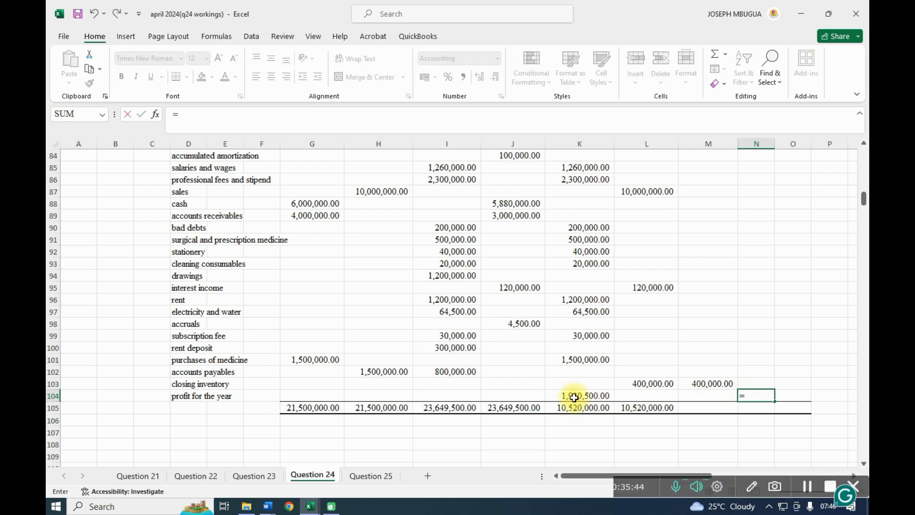
{"action": "left_click", "coordinate": [575, 397]}
{"action": "key", "text": "Return"}
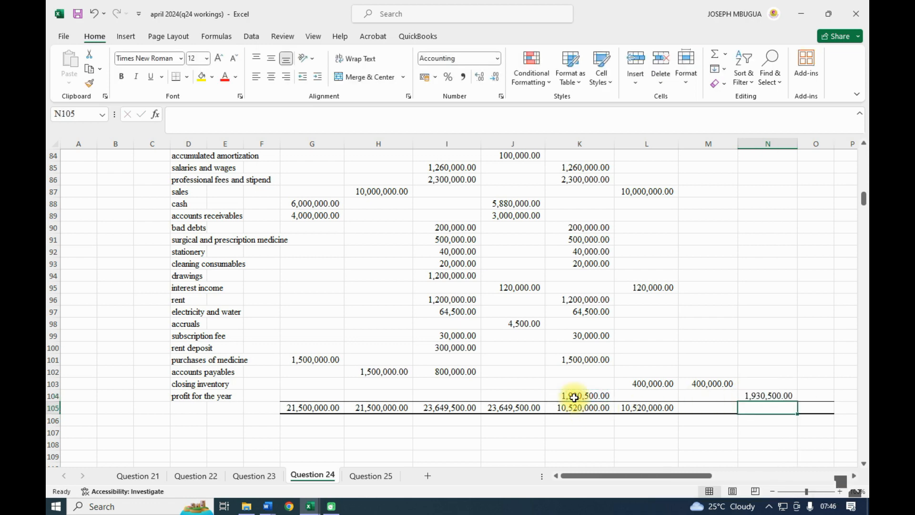
- Post capital to the financial position credit column by linking N69 to the trial balance figure in H69
{"action": "scroll", "coordinate": [573, 397], "scroll_direction": "up", "scroll_amount": 7}
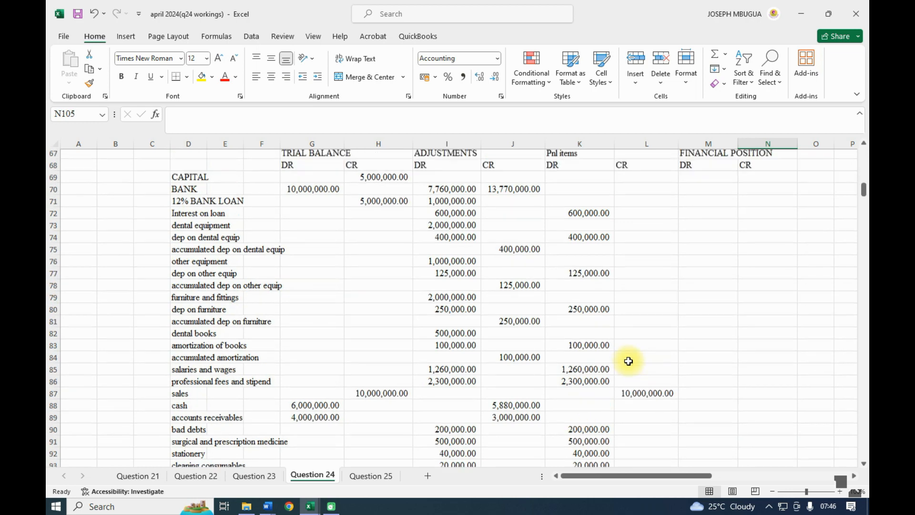
{"action": "left_click", "coordinate": [752, 235]}
{"action": "type", "text": "="}
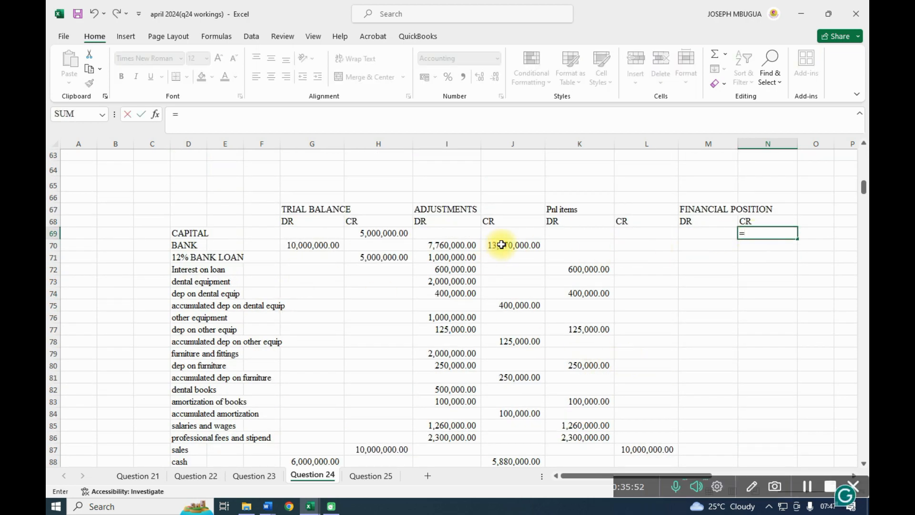
{"action": "left_click", "coordinate": [380, 233]}
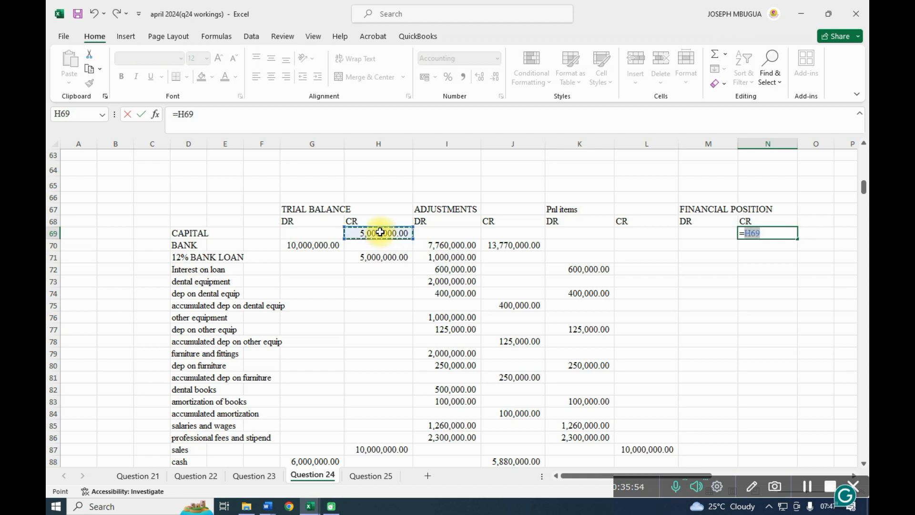
{"action": "key", "text": "Return"}
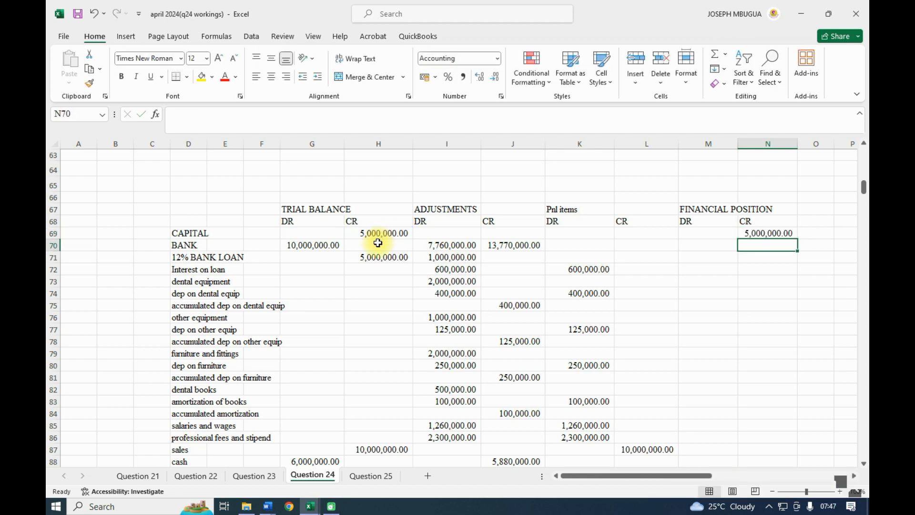
- Calculate the closing bank balance in the financial position debit column by entering =G70+I70-J70 in M70
{"action": "left_click", "coordinate": [688, 243]}
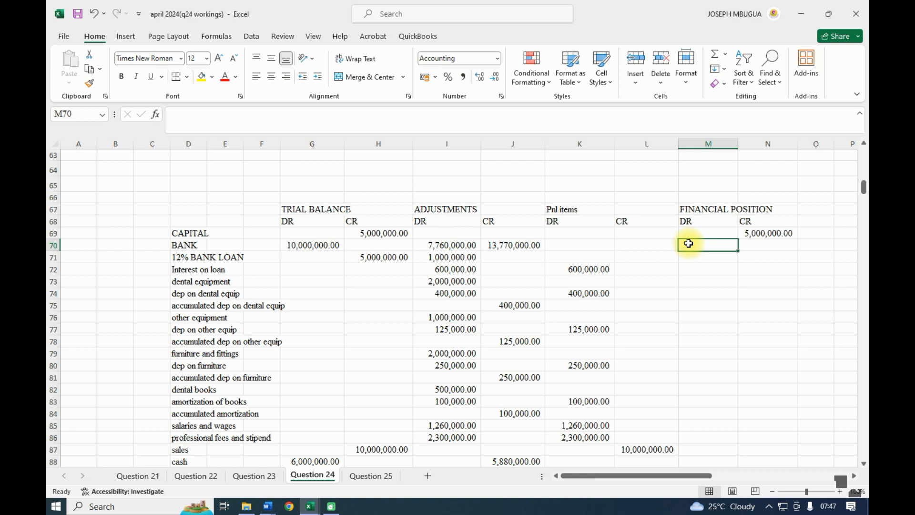
{"action": "left_click", "coordinate": [296, 244]}
{"action": "type", "text": "+"}
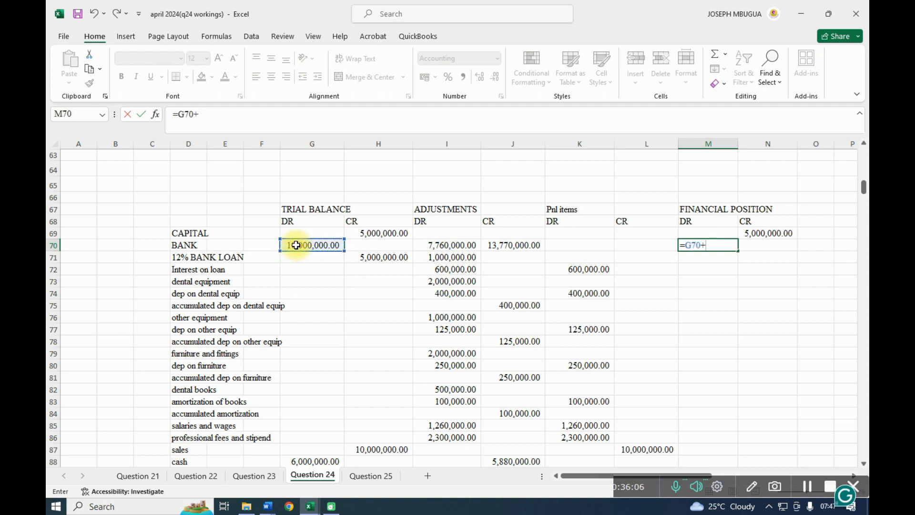
{"action": "left_click", "coordinate": [435, 245]}
{"action": "type", "text": "-"}
{"action": "left_click", "coordinate": [498, 246]}
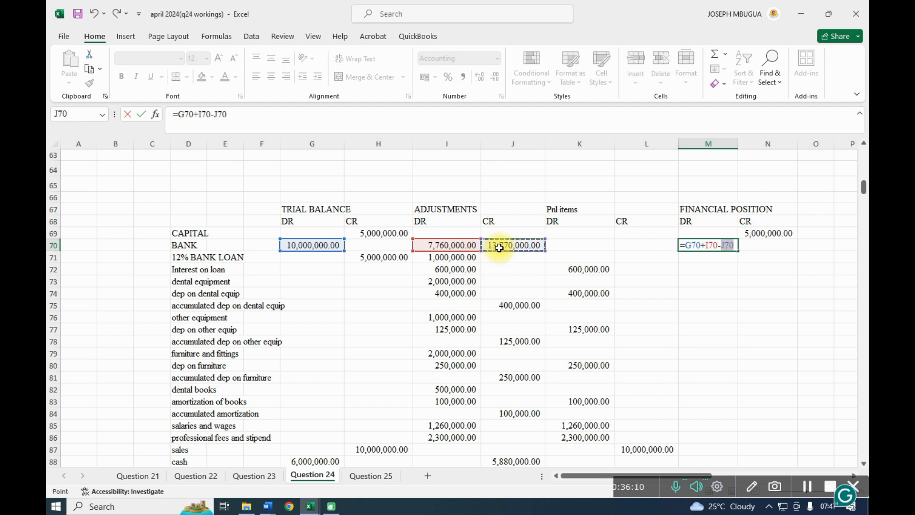
{"action": "key", "text": "Return"}
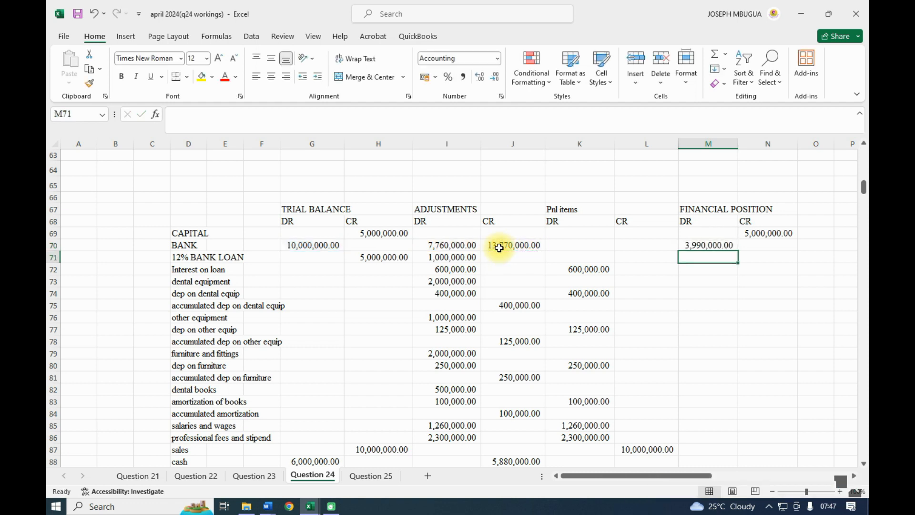
- Calculate the outstanding 12% bank loan in the financial position credit column by entering =H71-I71 in N71
{"action": "left_click", "coordinate": [757, 256]}
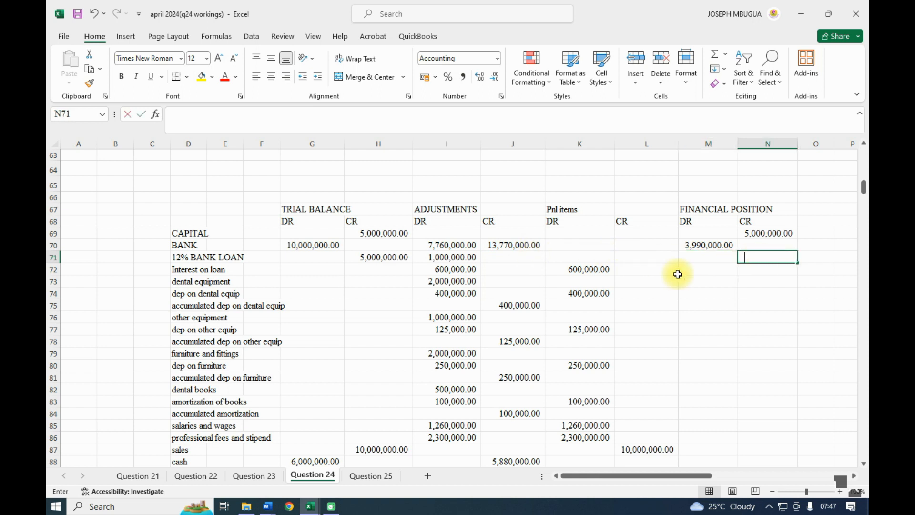
{"action": "type", "text": "="}
{"action": "left_click", "coordinate": [373, 259]}
{"action": "type", "text": "-"}
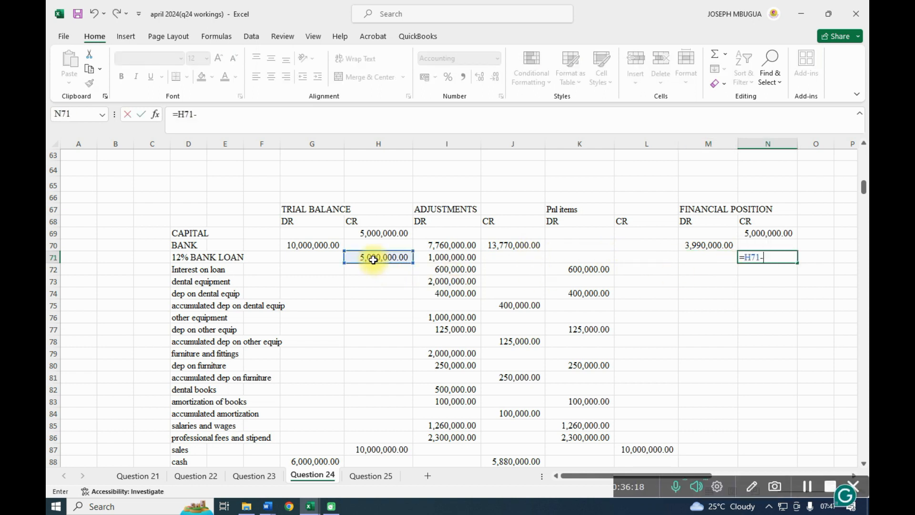
{"action": "left_click", "coordinate": [442, 255]}
{"action": "key", "text": "Return"}
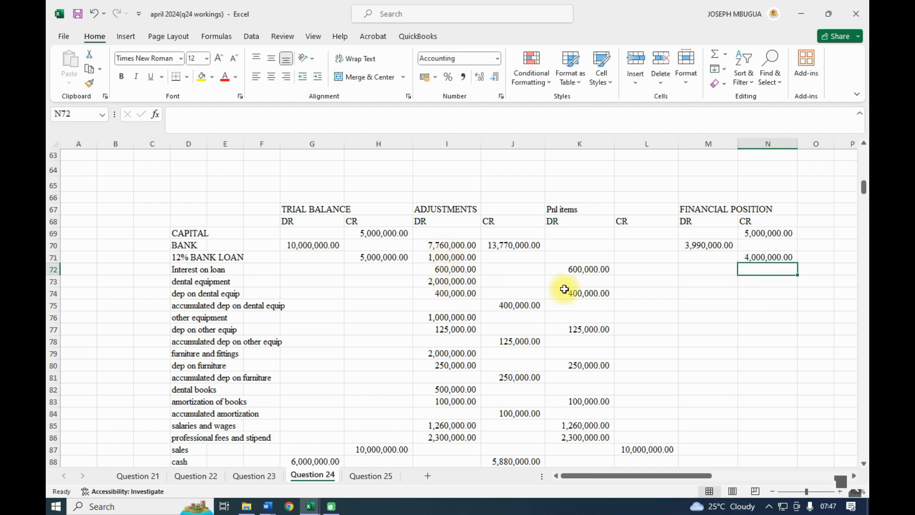
- Post dental equipment to the financial position debit column by linking M73 to the adjustment in I73
{"action": "left_click", "coordinate": [697, 282]}
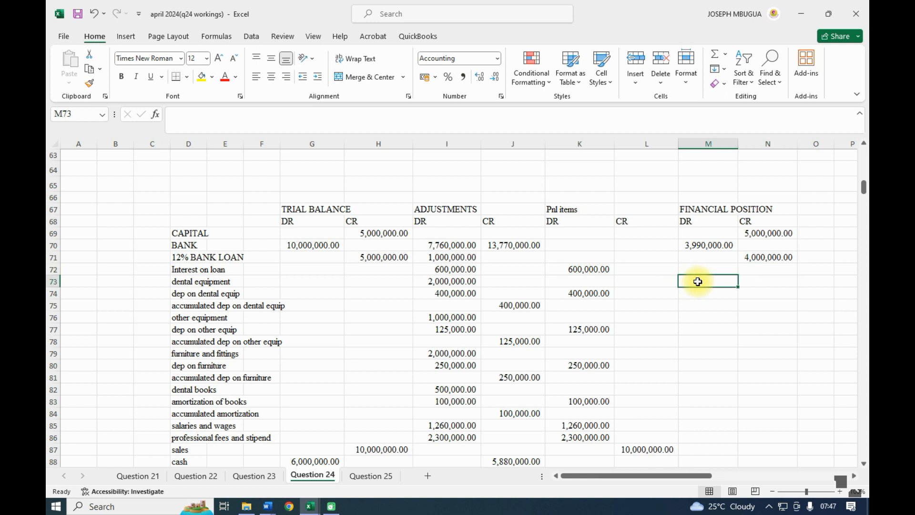
{"action": "type", "text": "="}
{"action": "left_click", "coordinate": [426, 280]}
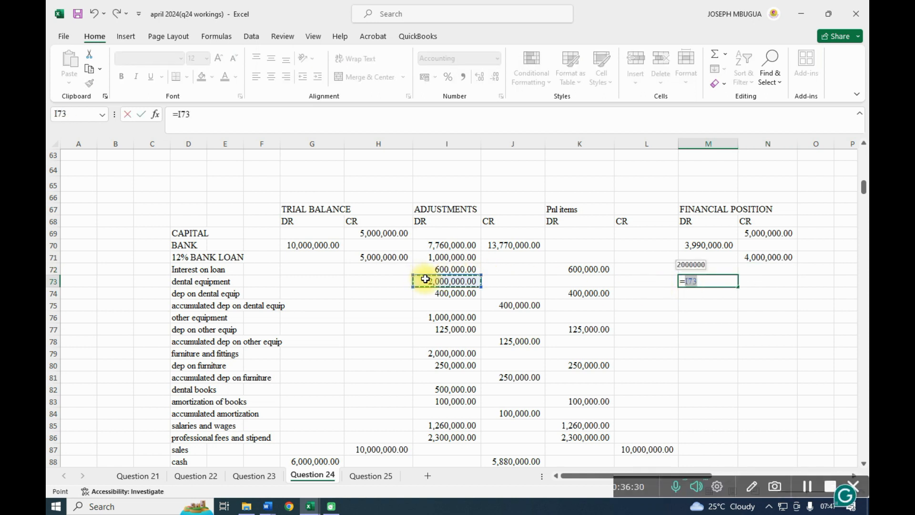
{"action": "key", "text": "Return"}
{"action": "left_click", "coordinate": [757, 291]}
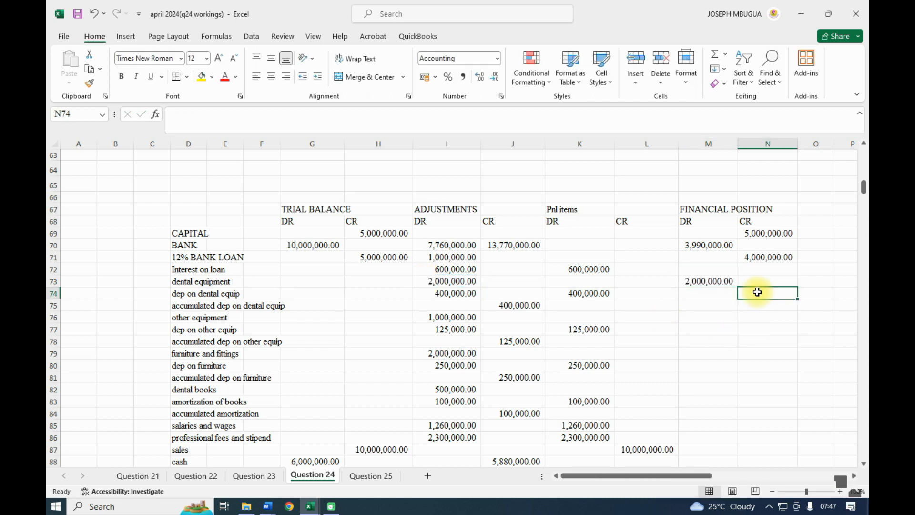
{"action": "type", "text": "="}
{"action": "left_click", "coordinate": [587, 294]}
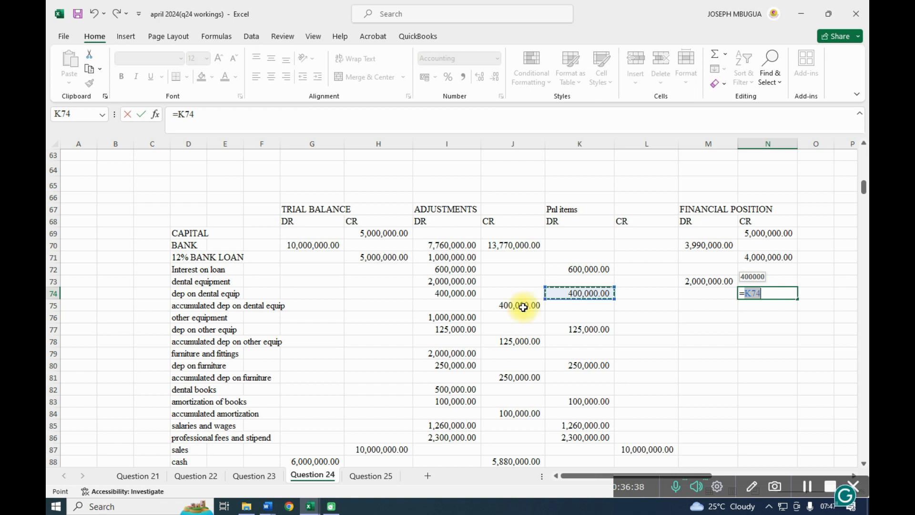
{"action": "key", "text": "BackSpace"}
{"action": "key", "text": "BackSpace"}
{"action": "key", "text": "BackSpace"}
{"action": "key", "text": "BackSpace"}
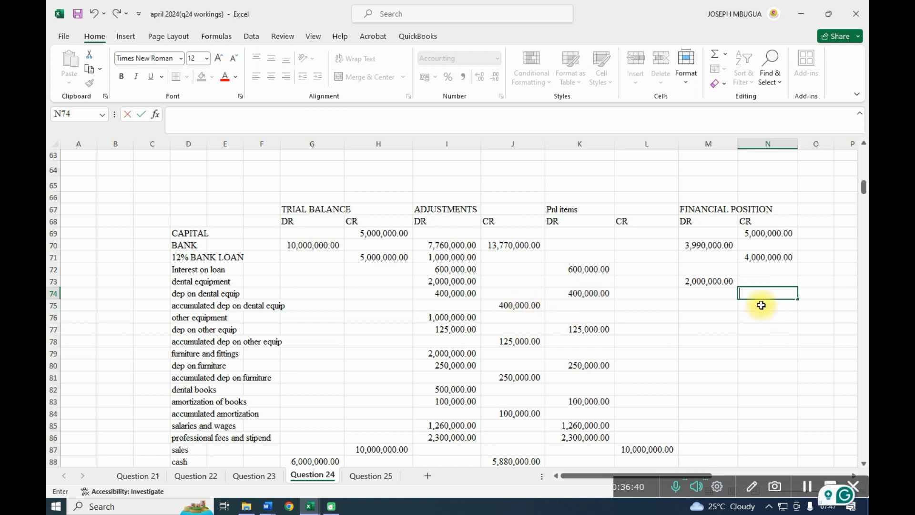
- Post accumulated depreciation on dental equipment to the financial position credit column by linking N75 to J75
{"action": "double_click", "coordinate": [762, 305]}
{"action": "type", "text": "="}
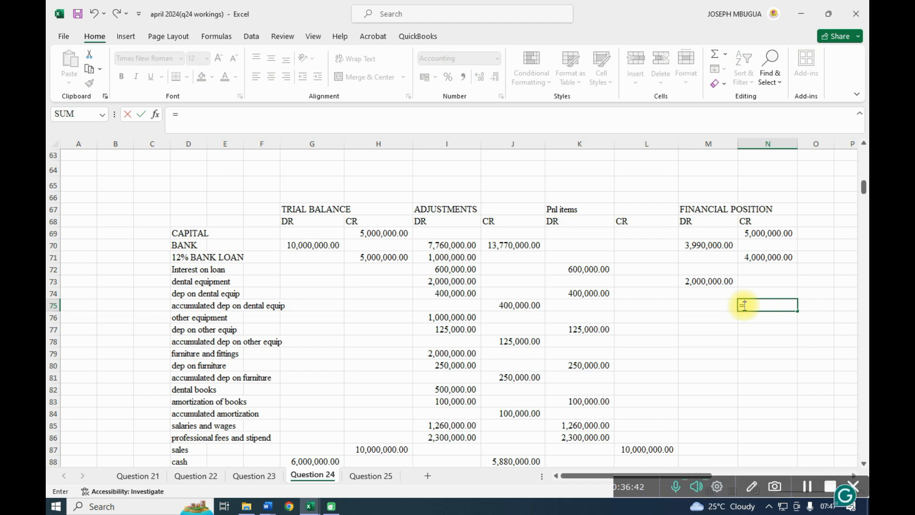
{"action": "left_click", "coordinate": [508, 305]}
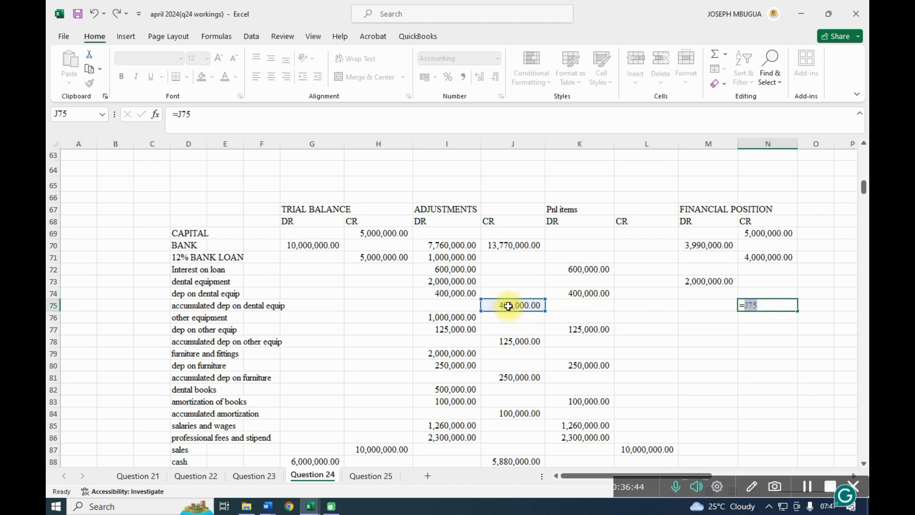
{"action": "key", "text": "Return"}
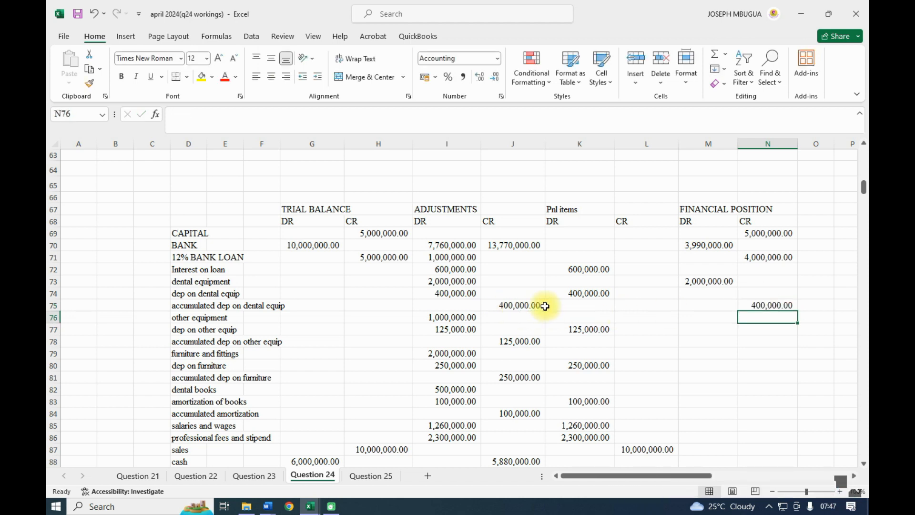
- Post other equipment to the financial position debit by linking M76 to I76, and its accumulated depreciation to the credit by linking N78 to J78
{"action": "left_click", "coordinate": [688, 318]}
{"action": "type", "text": "="}
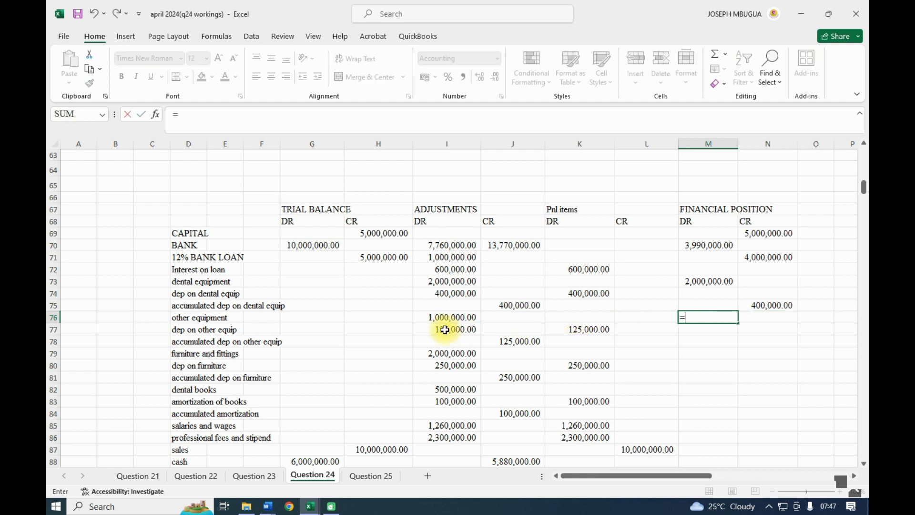
{"action": "left_click", "coordinate": [441, 320]}
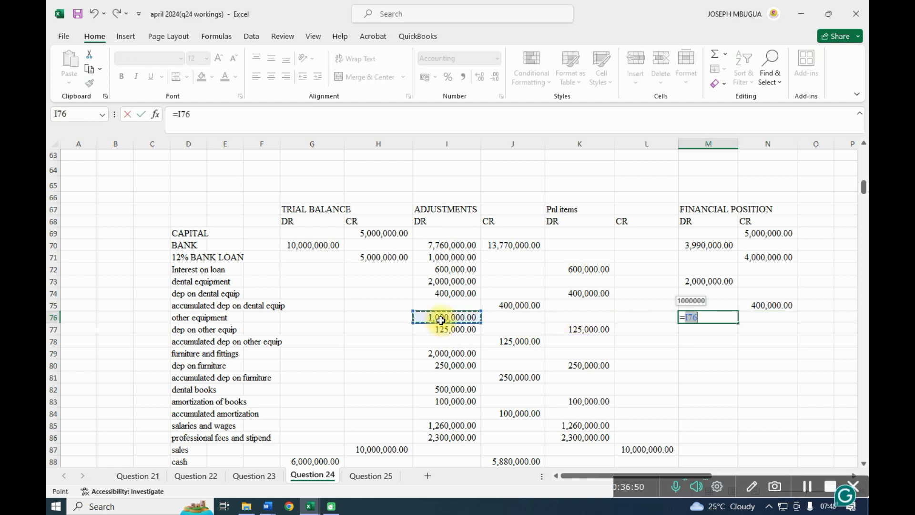
{"action": "key", "text": "Return"}
{"action": "left_click", "coordinate": [753, 343]}
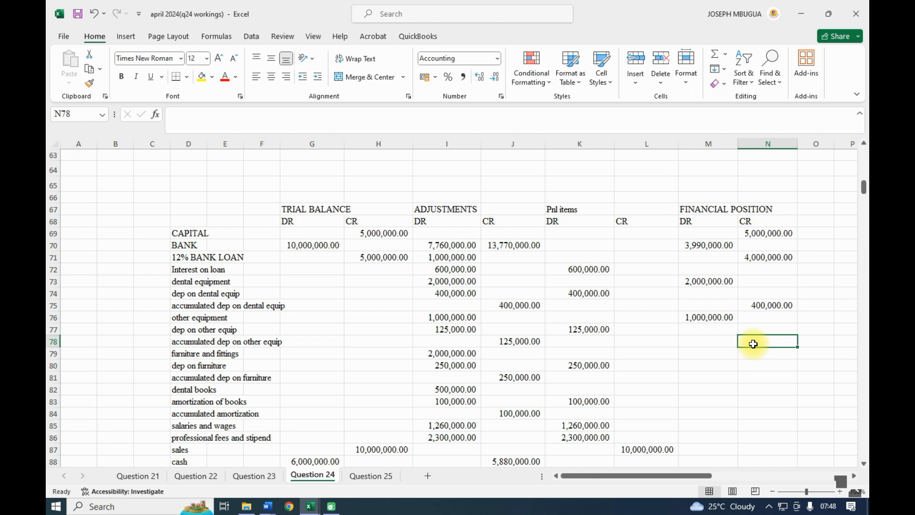
{"action": "type", "text": "="}
{"action": "left_click", "coordinate": [522, 342]}
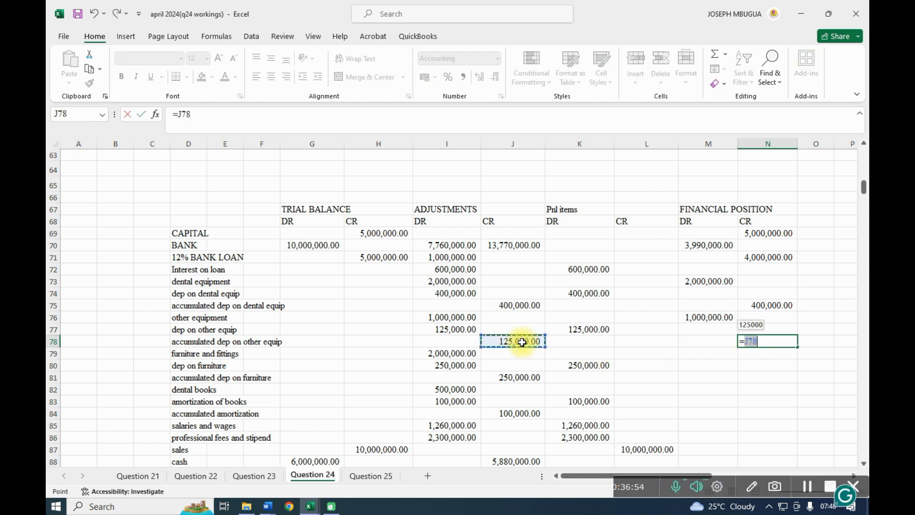
{"action": "key", "text": "Return"}
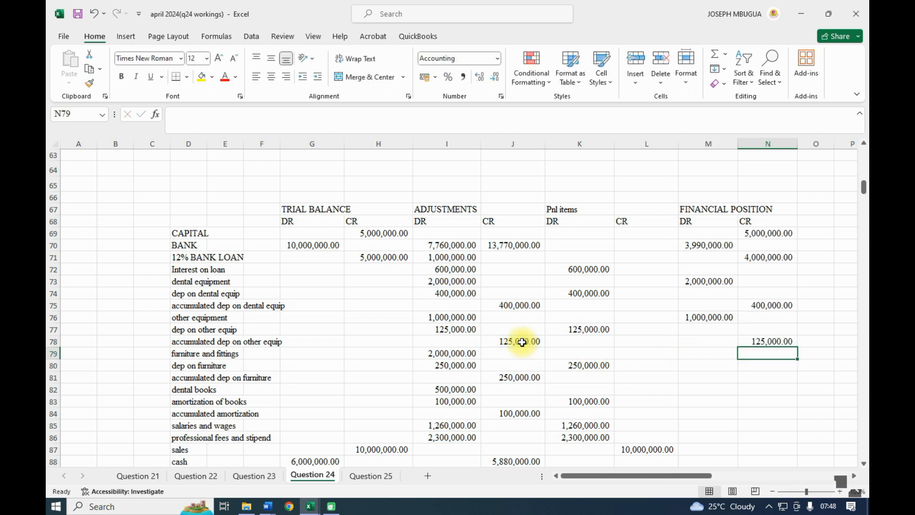
- Post furniture and fittings to the financial position debit by linking M79 to I79, and its accumulated depreciation to the credit by linking N81 to J81
{"action": "left_click", "coordinate": [692, 355]}
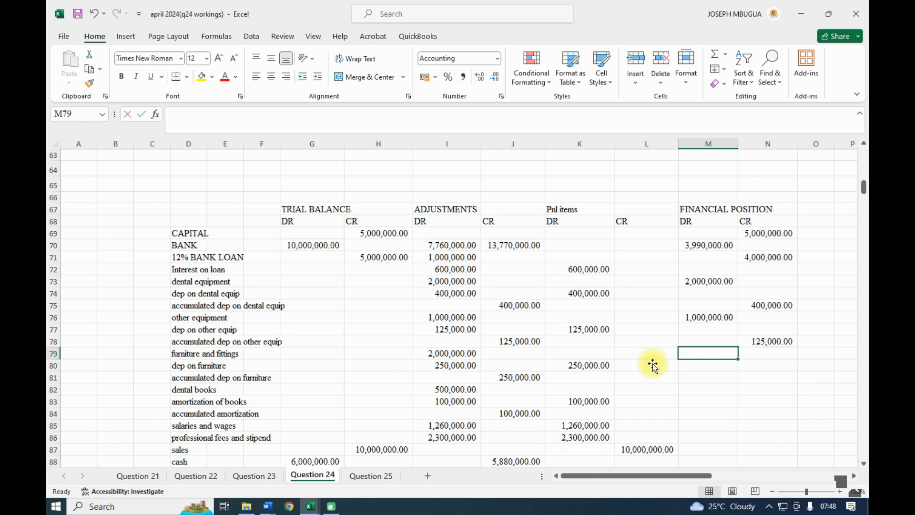
{"action": "type", "text": "="}
{"action": "left_click", "coordinate": [443, 353]}
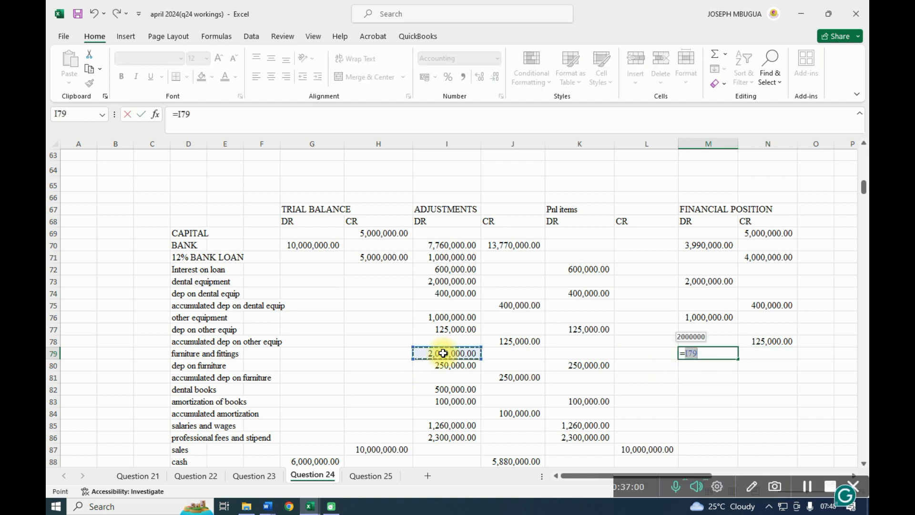
{"action": "key", "text": "Return"}
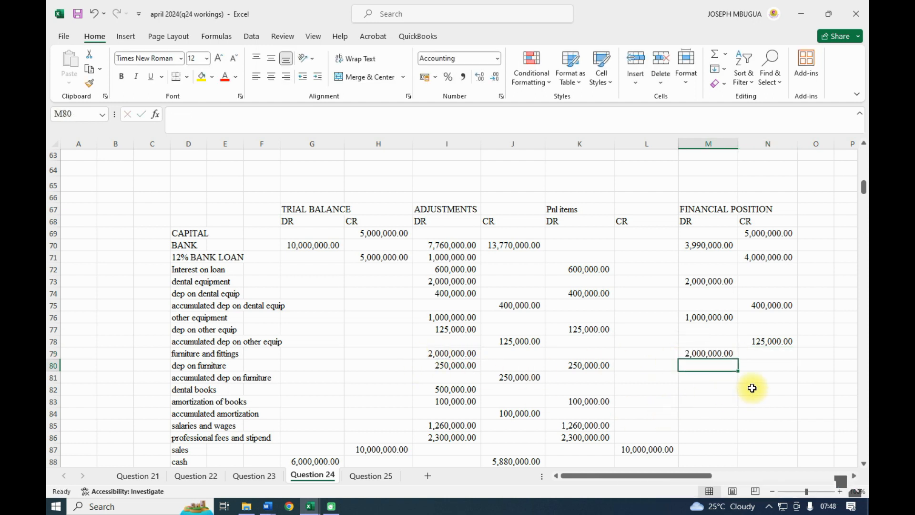
{"action": "left_click", "coordinate": [773, 376]}
{"action": "type", "text": "="}
{"action": "left_click", "coordinate": [515, 378]}
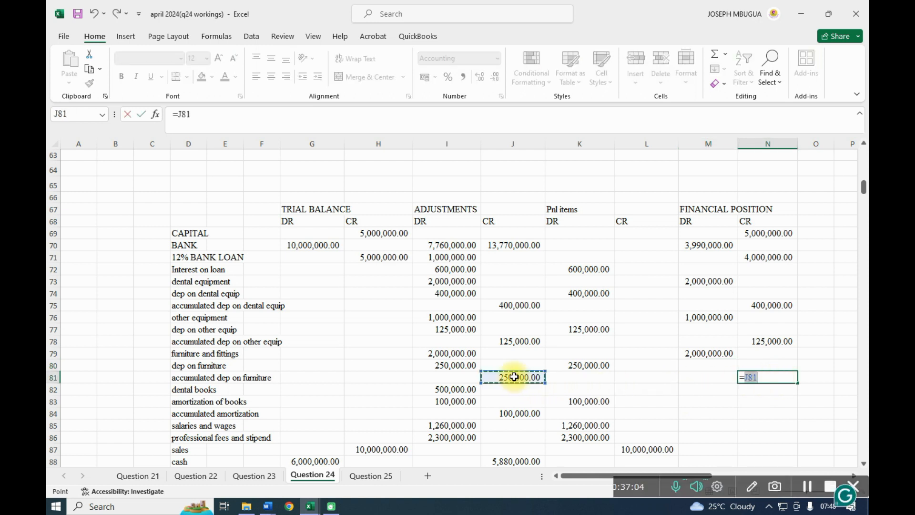
{"action": "key", "text": "Return"}
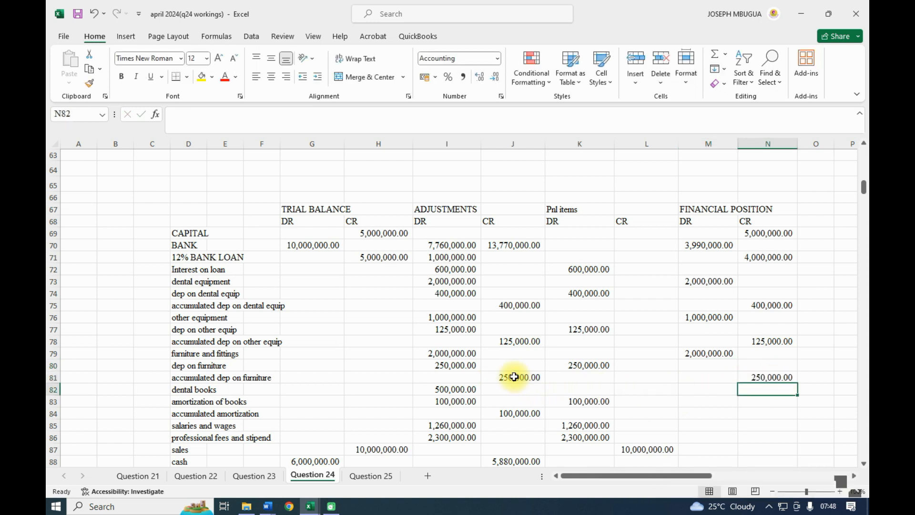
- Post dental books to the financial position debit by linking M82 to I82, and accumulated amortization to the credit by linking N84 to J84
{"action": "left_click", "coordinate": [704, 388]}
{"action": "type", "text": "="}
{"action": "left_click", "coordinate": [438, 389]}
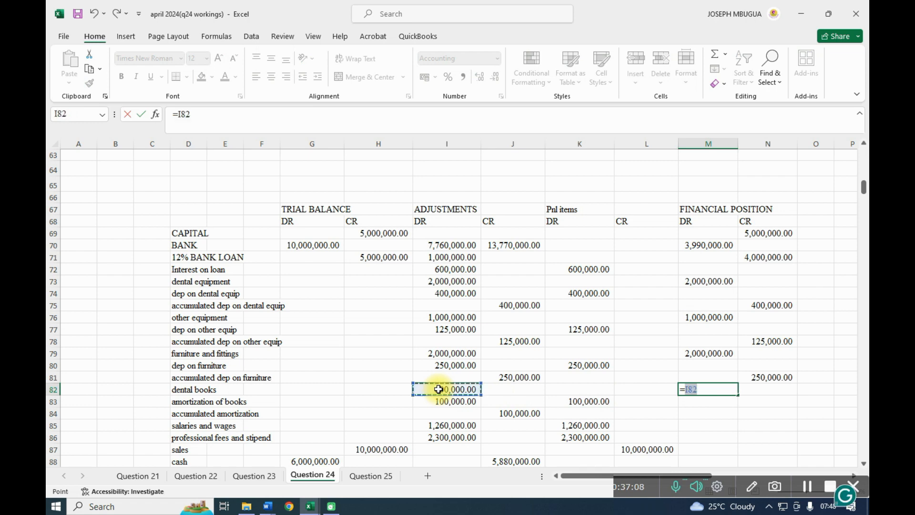
{"action": "key", "text": "Return"}
{"action": "left_click", "coordinate": [766, 421]}
{"action": "type", "text": "="}
{"action": "left_click", "coordinate": [510, 414]}
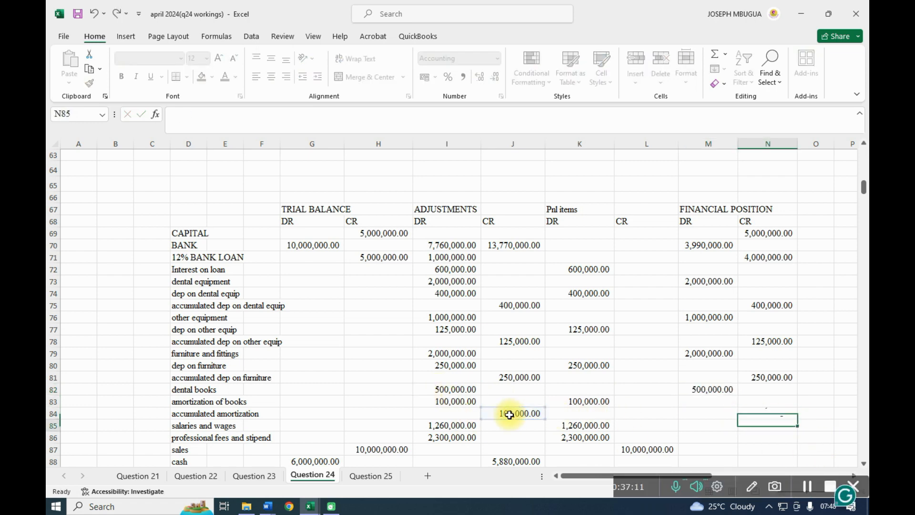
{"action": "key", "text": "Return"}
- Calculate the closing cash balance in the financial position debit column by entering =G88-J88 in M88
{"action": "scroll", "coordinate": [509, 414], "scroll_direction": "down", "scroll_amount": 2}
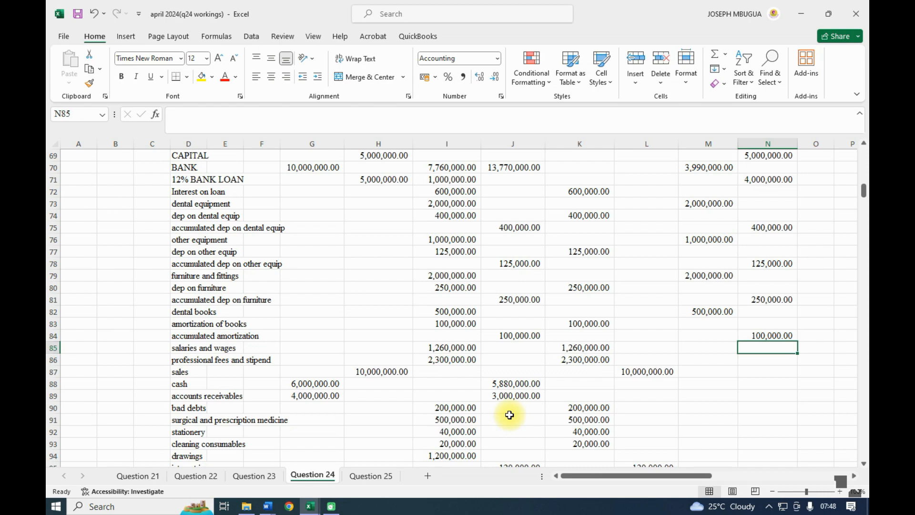
{"action": "left_click", "coordinate": [693, 384]}
{"action": "type", "text": "="}
{"action": "left_click", "coordinate": [316, 383]}
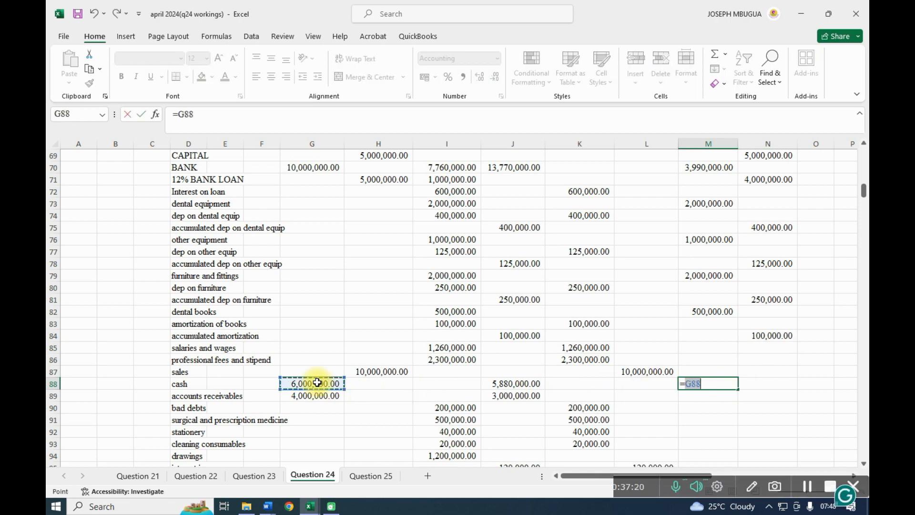
{"action": "type", "text": "-"}
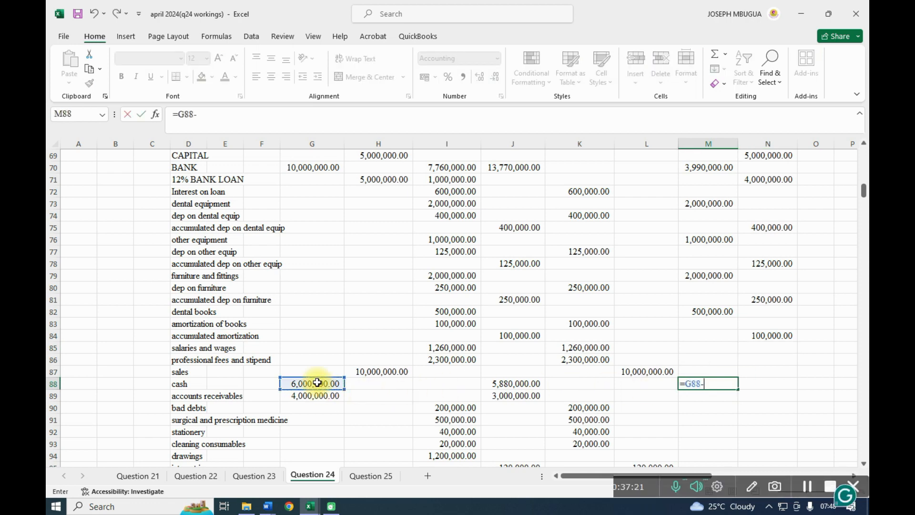
{"action": "left_click", "coordinate": [501, 387]}
{"action": "key", "text": "Return"}
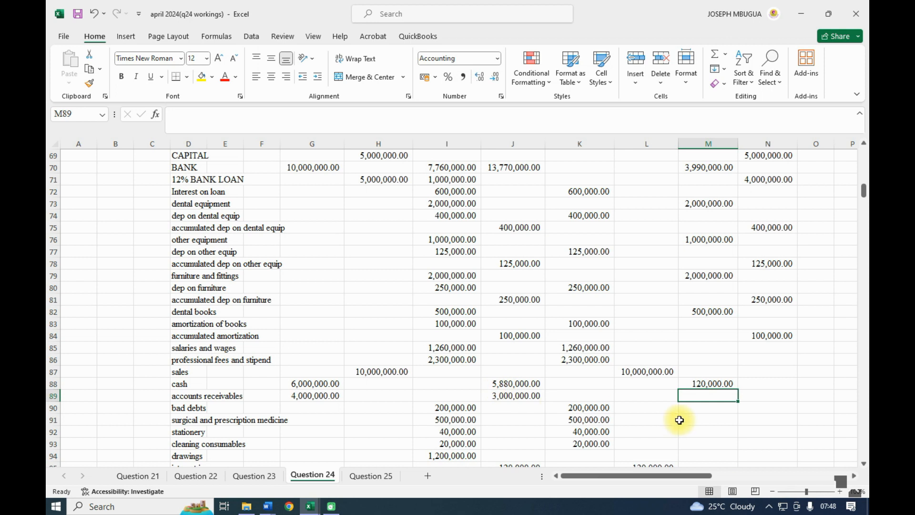
- Calculate the closing accounts receivables in the financial position debit column by entering =G89-J89 in M89
{"action": "type", "text": "="}
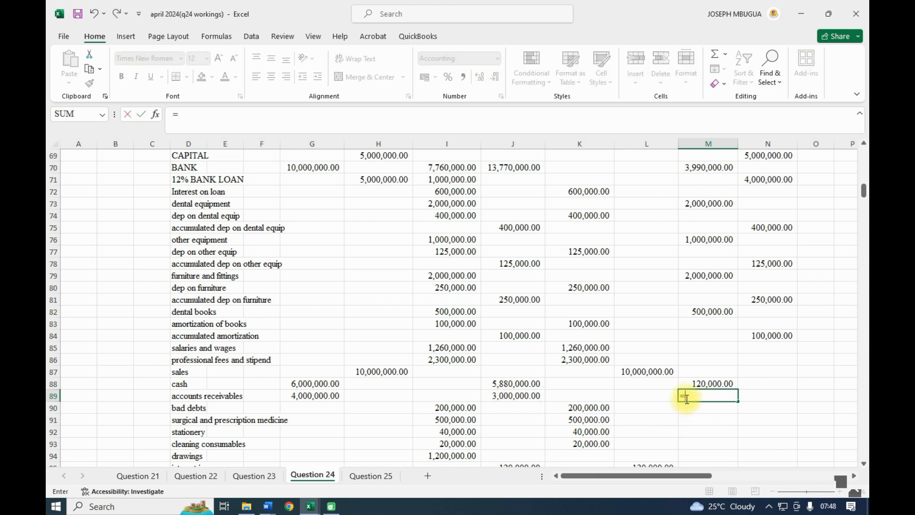
{"action": "left_click", "coordinate": [301, 398]}
{"action": "type", "text": "-"}
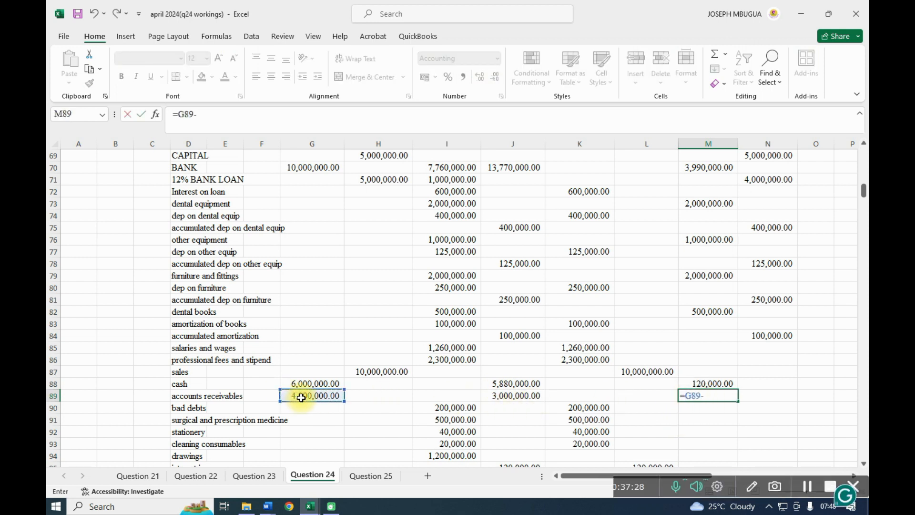
{"action": "left_click", "coordinate": [523, 395]}
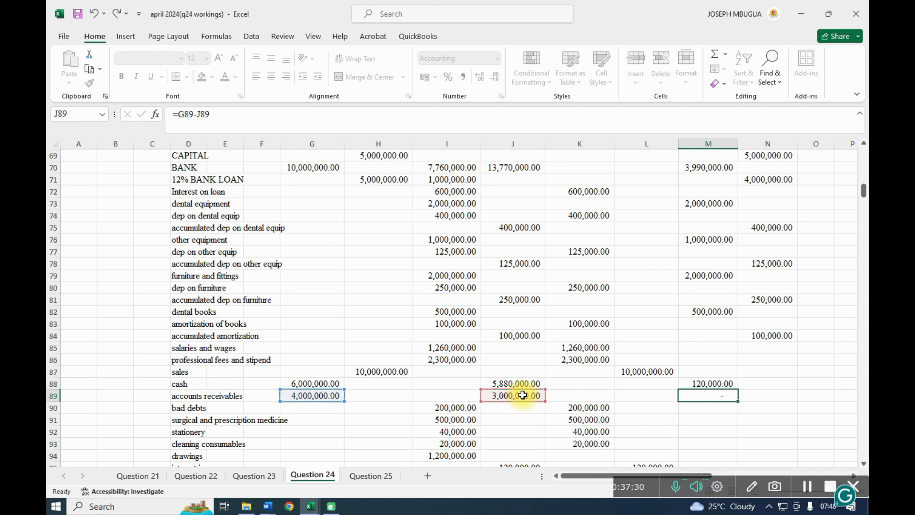
{"action": "key", "text": "Return"}
- Post drawings to the financial position debit column by linking M94 to the adjustment in I94
{"action": "scroll", "coordinate": [522, 396], "scroll_direction": "down", "scroll_amount": 2}
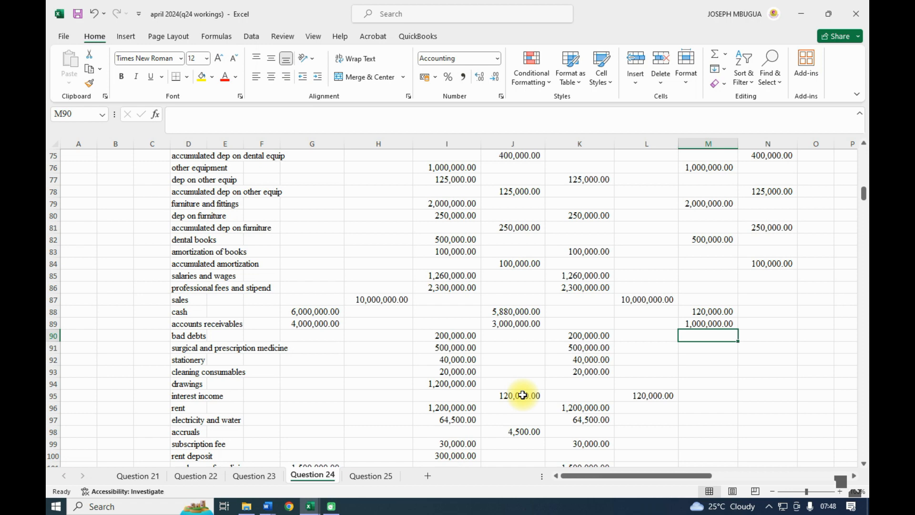
{"action": "left_click", "coordinate": [699, 384]}
{"action": "type", "text": "="}
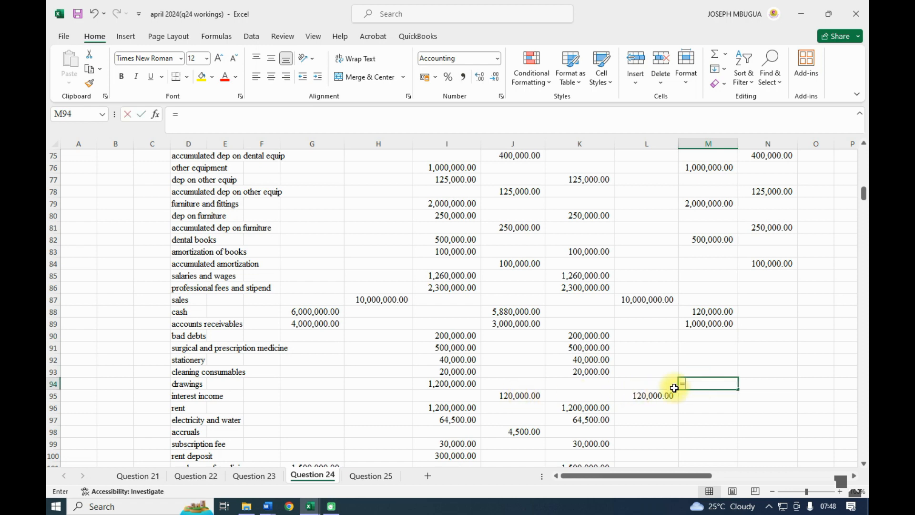
{"action": "left_click", "coordinate": [447, 384]}
{"action": "key", "text": "Return"}
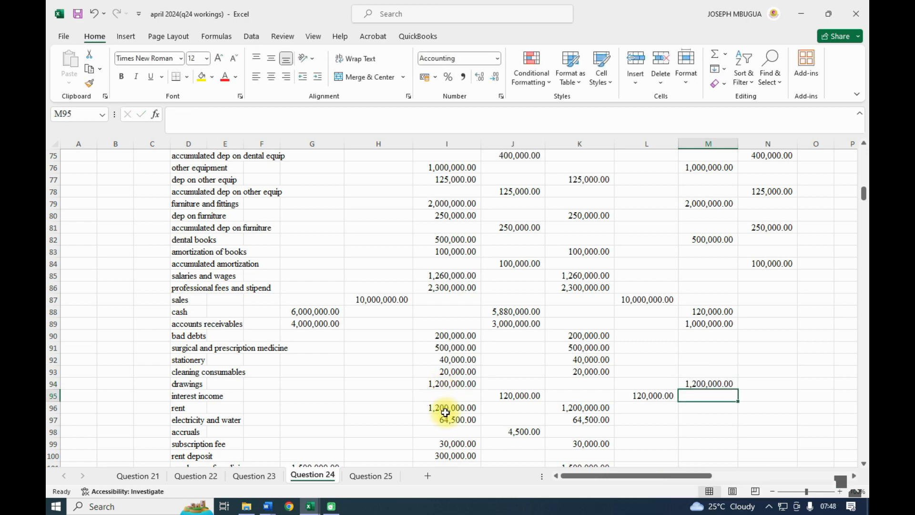
{"action": "left_click", "coordinate": [696, 407]}
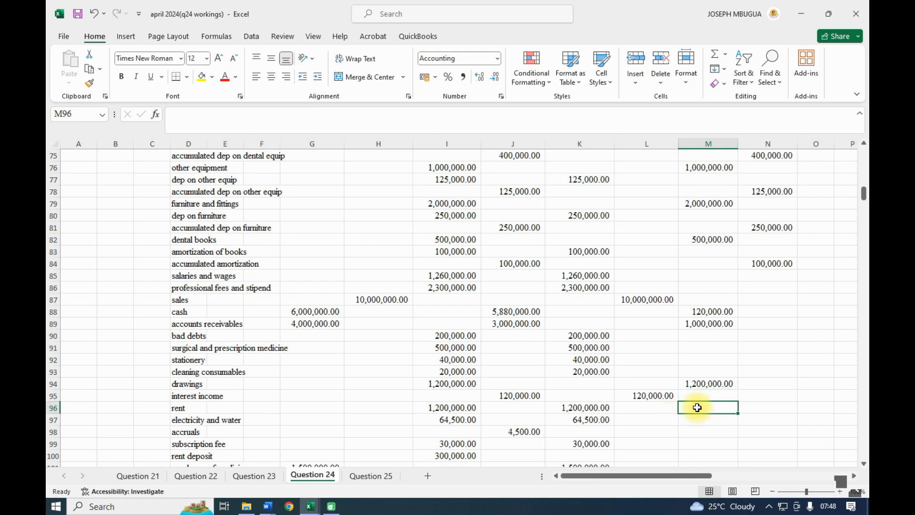
{"action": "type", "text": "="}
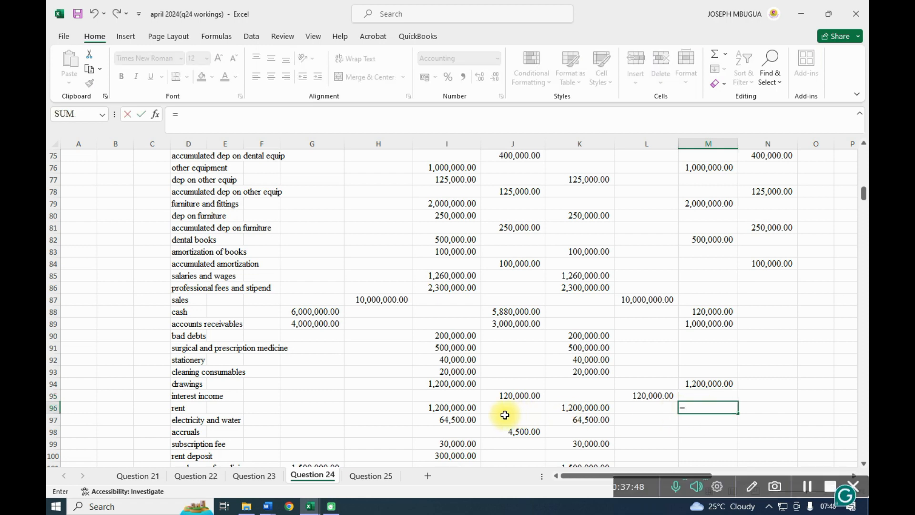
{"action": "key", "text": "Escape"}
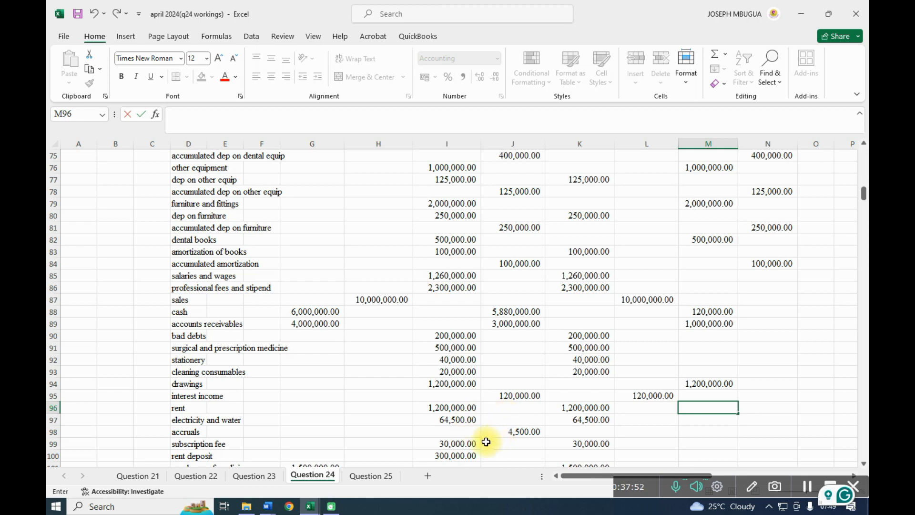
{"action": "key", "text": "Escape"}
- Post accruals to the financial position credit column by linking N98 to the adjustment in J98
{"action": "left_click", "coordinate": [753, 434]}
{"action": "type", "text": "="}
{"action": "left_click", "coordinate": [520, 431]}
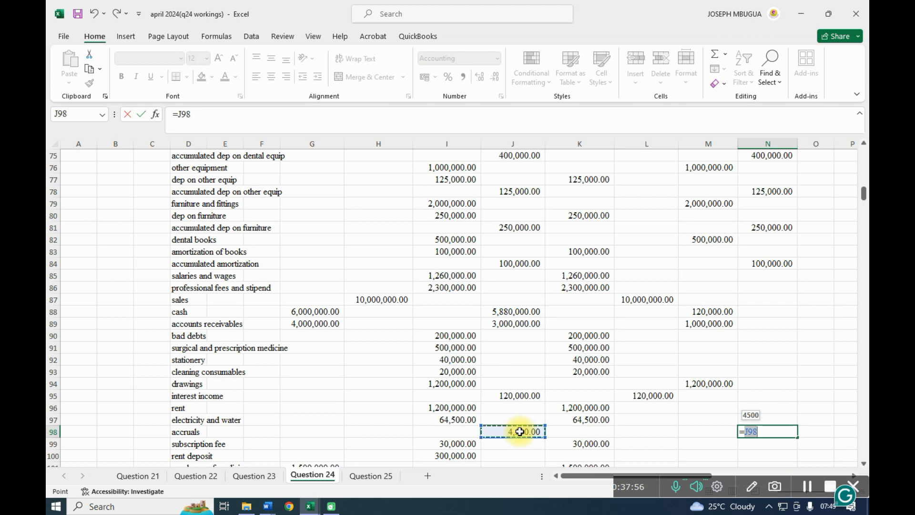
{"action": "key", "text": "Return"}
- Post the rent deposit to the financial position debit column by linking M100 to the adjustment in I100
{"action": "scroll", "coordinate": [520, 431], "scroll_direction": "down", "scroll_amount": 1}
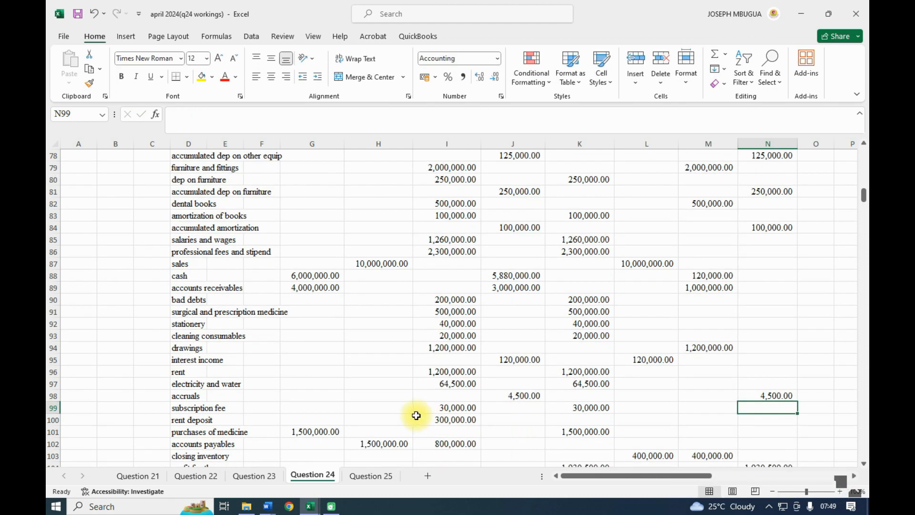
{"action": "left_click", "coordinate": [696, 419]}
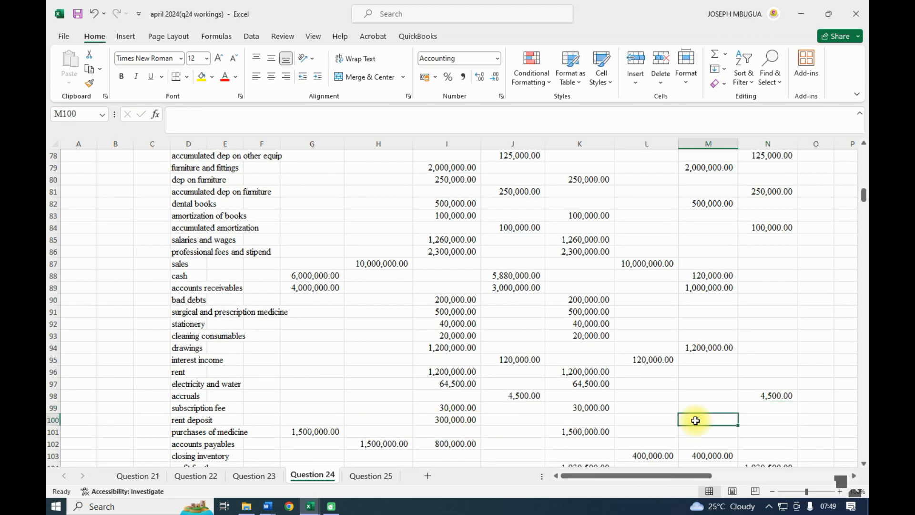
{"action": "type", "text": "="}
{"action": "left_click", "coordinate": [454, 420]}
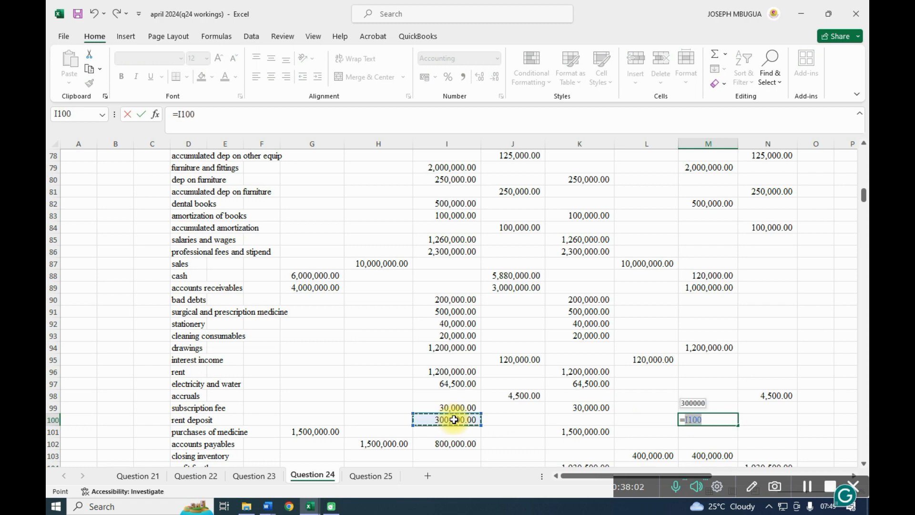
{"action": "key", "text": "Return"}
- Calculate the outstanding accounts payables in the financial position credit column by entering =H102-I102 in N102
{"action": "scroll", "coordinate": [453, 419], "scroll_direction": "down", "scroll_amount": 1}
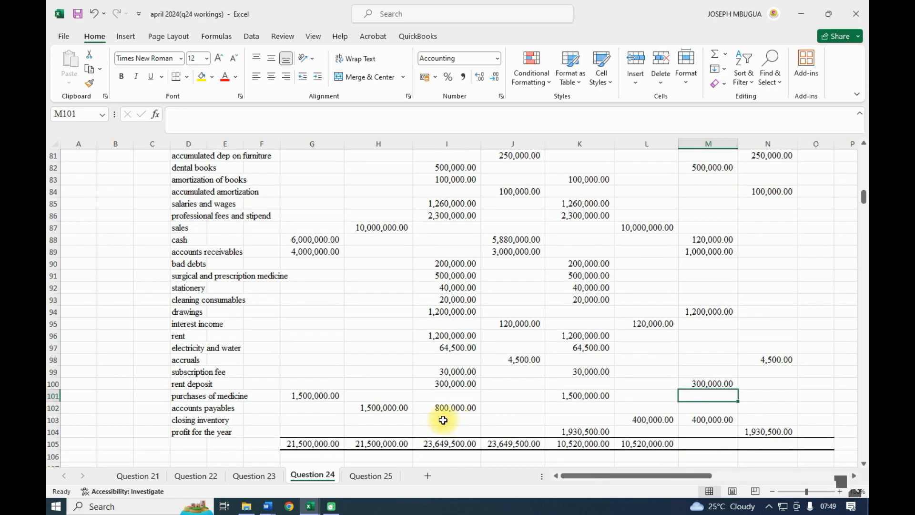
{"action": "left_click", "coordinate": [760, 410]}
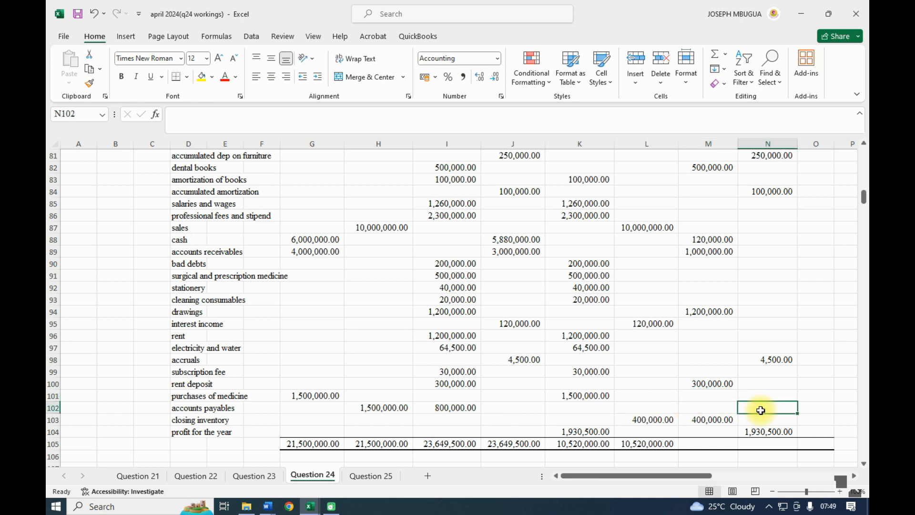
{"action": "type", "text": "="}
{"action": "left_click", "coordinate": [374, 409]}
{"action": "type", "text": "-"}
{"action": "left_click", "coordinate": [450, 409]}
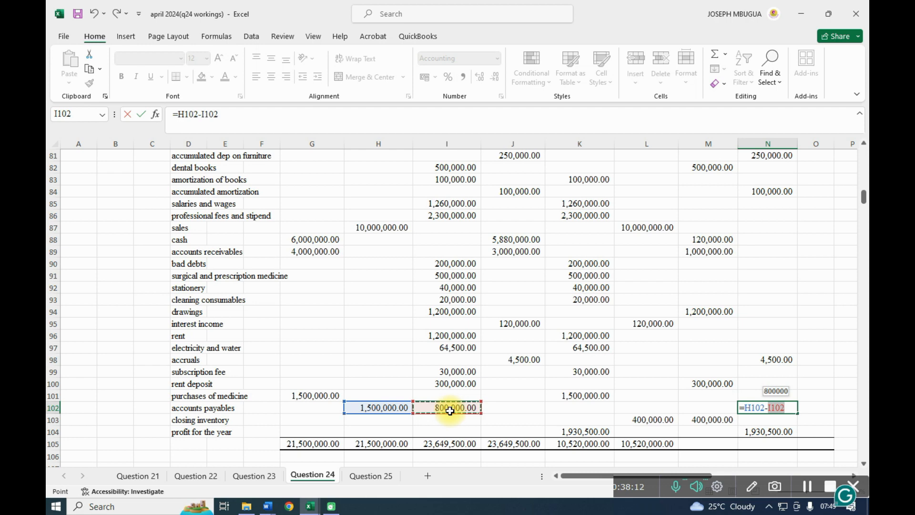
{"action": "key", "text": "Return"}
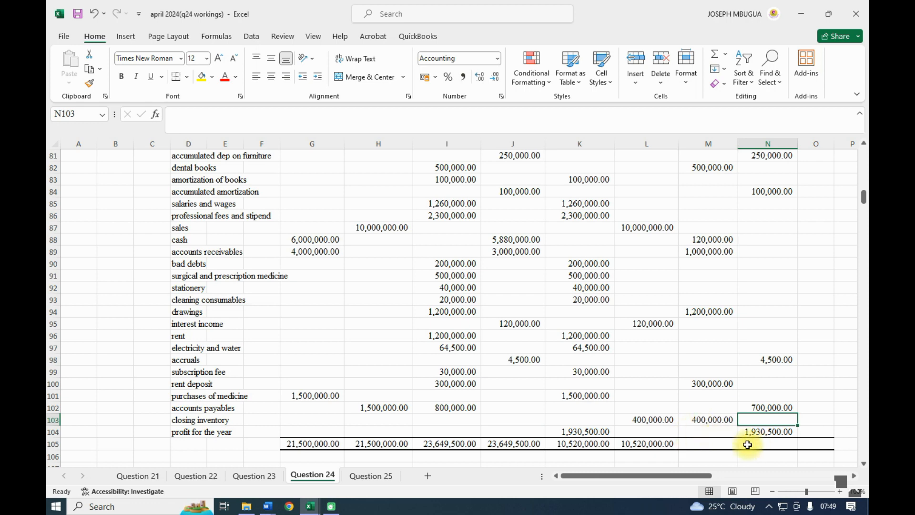
- Fill the column total formula from L105 across to M105:N105 to total both financial position columns
{"action": "left_click", "coordinate": [697, 443]}
{"action": "left_click", "coordinate": [639, 443]}
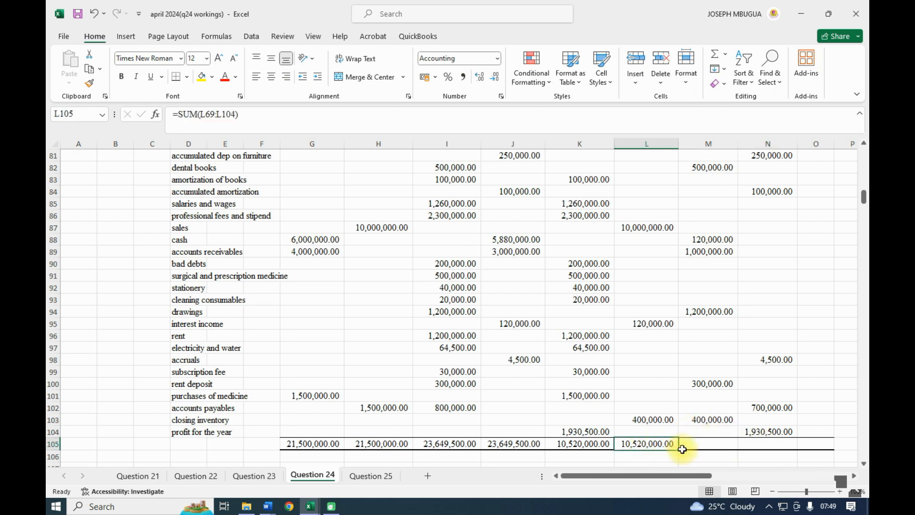
{"action": "left_click_drag", "start_coordinate": [678, 449], "coordinate": [763, 448]}
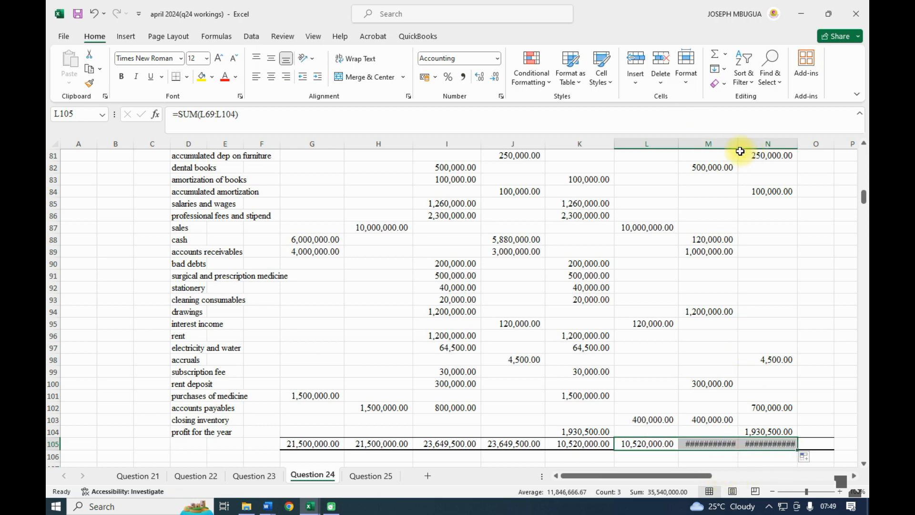
- Widen columns M and N so that the financial position totals in row 105 display in full
{"action": "left_click_drag", "start_coordinate": [736, 146], "coordinate": [747, 145]}
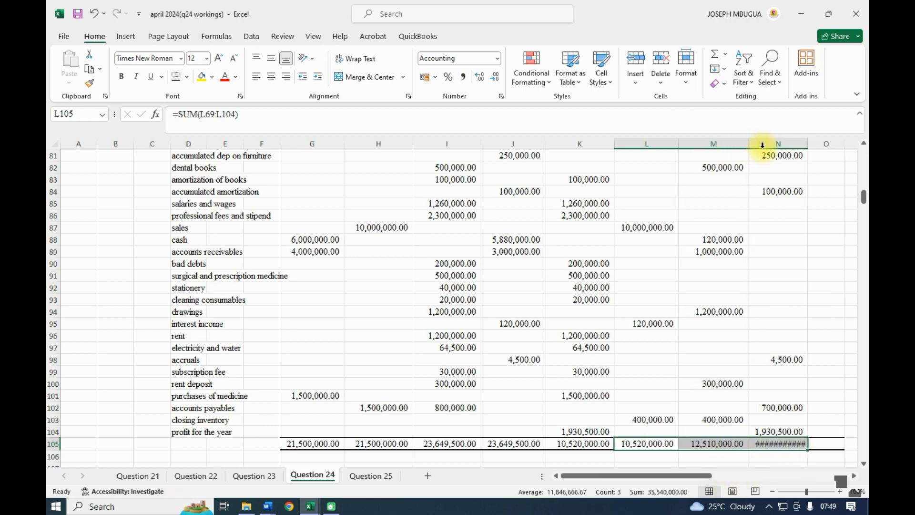
{"action": "left_click_drag", "start_coordinate": [808, 144], "coordinate": [813, 144]}
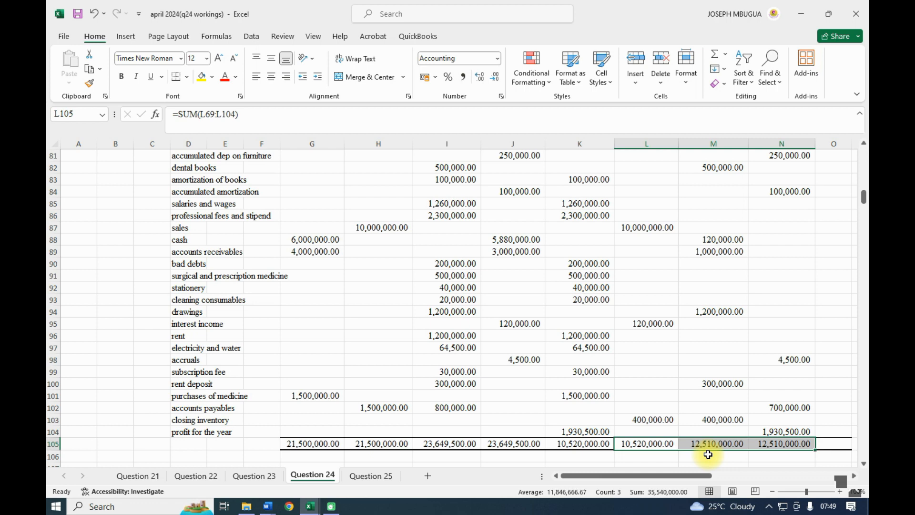
{"action": "scroll", "coordinate": [708, 454], "scroll_direction": "down", "scroll_amount": 1}
{"action": "left_click", "coordinate": [712, 437]}
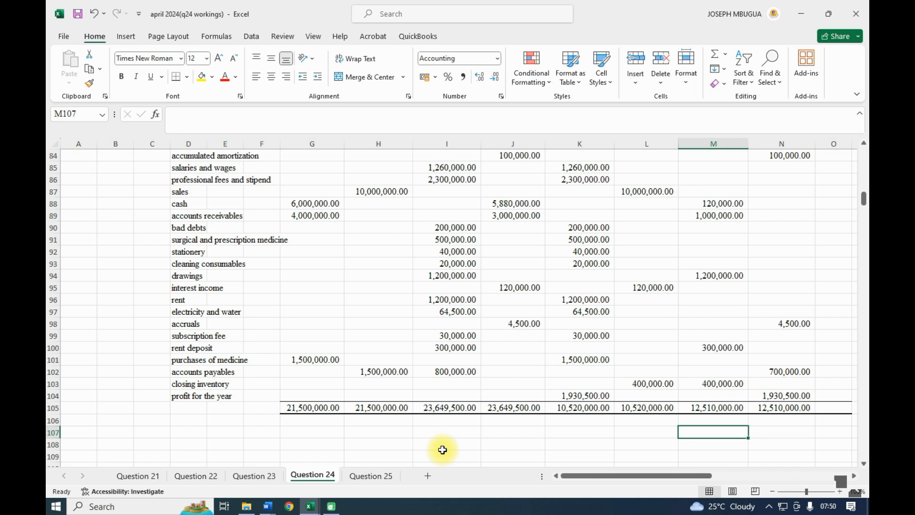
- Apply a thick bottom border to the DR and CR heading row, G68:N68, of the schedule
{"action": "scroll", "coordinate": [442, 449], "scroll_direction": "up", "scroll_amount": 9}
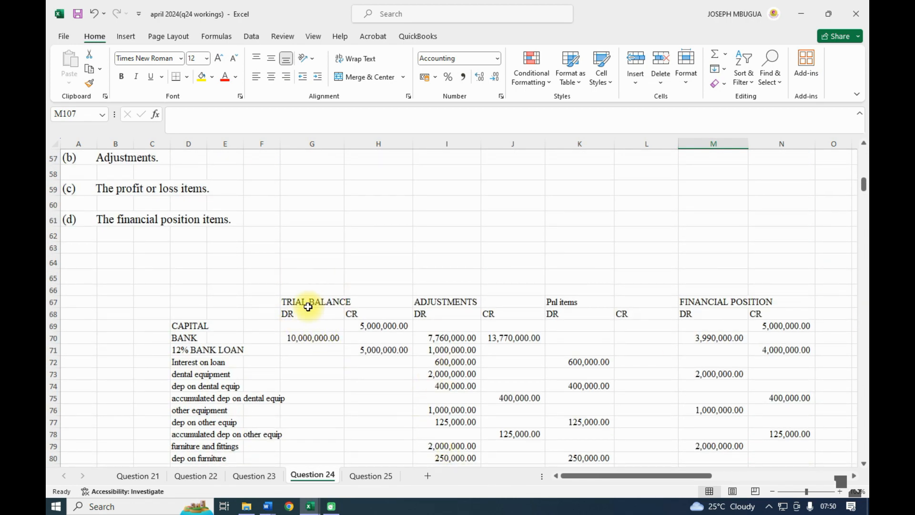
{"action": "left_click_drag", "start_coordinate": [287, 313], "coordinate": [772, 313]}
{"action": "left_click", "coordinate": [186, 78]}
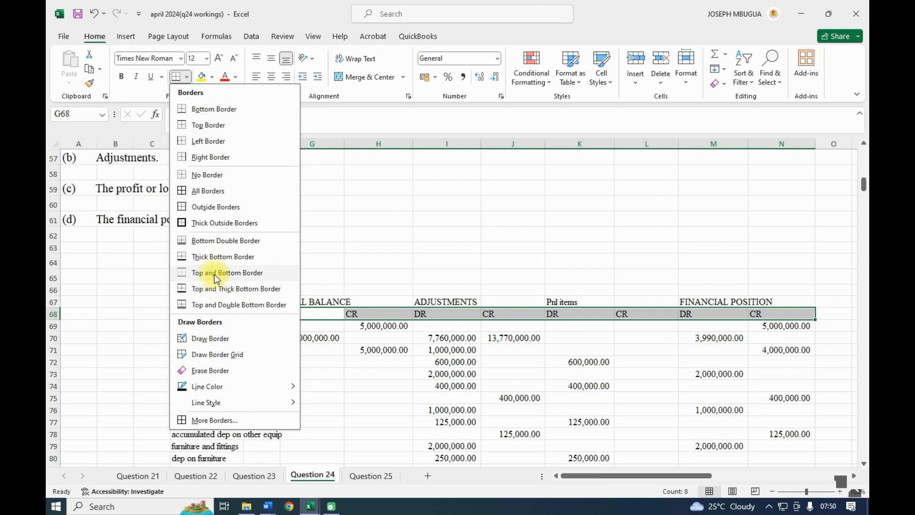
{"action": "left_click", "coordinate": [214, 256]}
{"action": "left_click", "coordinate": [513, 277]}
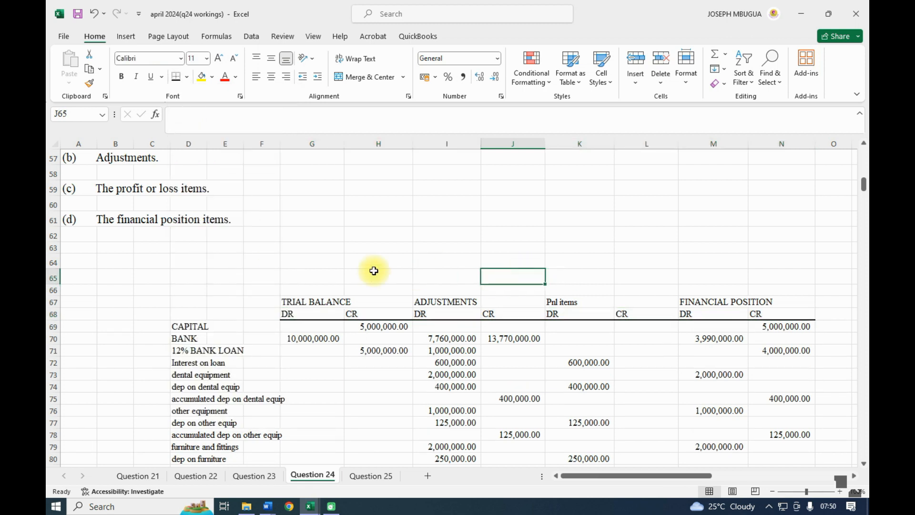
- Enter the title AUDIT SCHEDULE in I65 above the schedule's column headings
{"action": "left_click", "coordinate": [328, 277]}
{"action": "left_click", "coordinate": [446, 280]}
{"action": "type", "text": "au"}
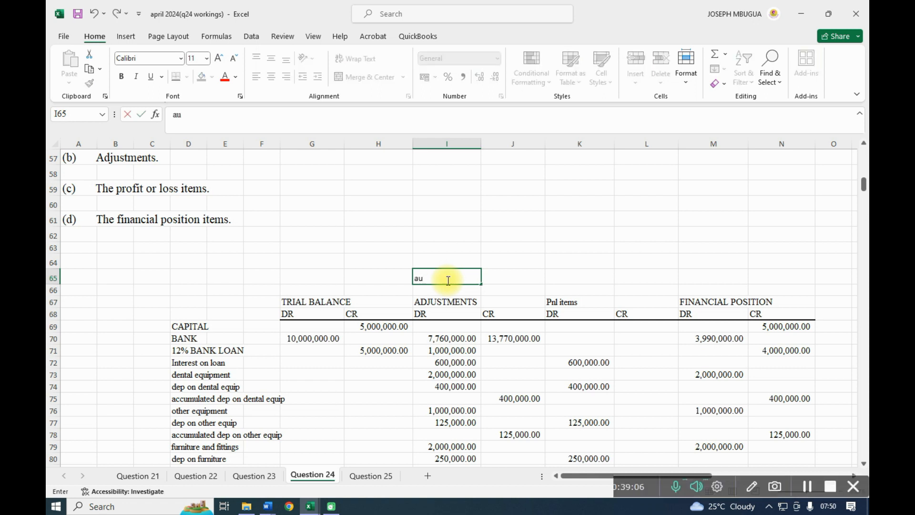
{"action": "key", "text": "BackSpace"}
{"action": "key", "text": "BackSpace"}
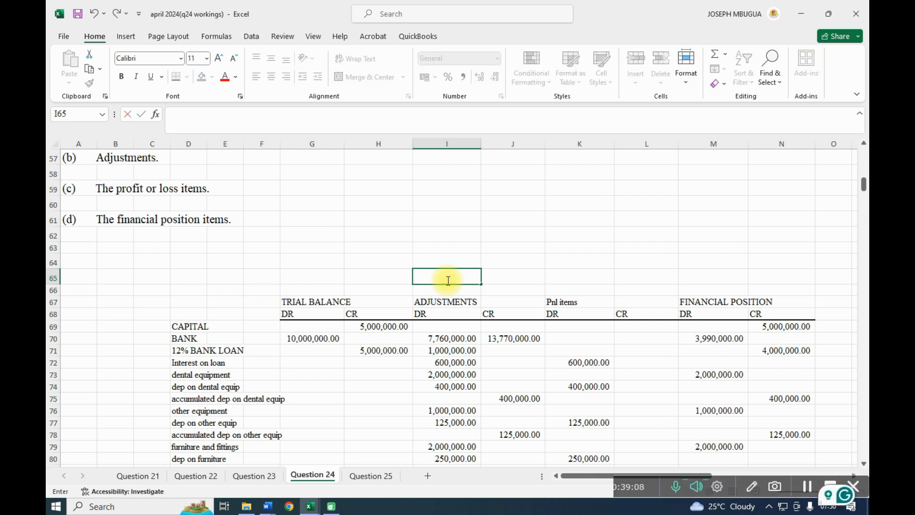
{"action": "type", "text": "AUDIT SCHEDULE"}
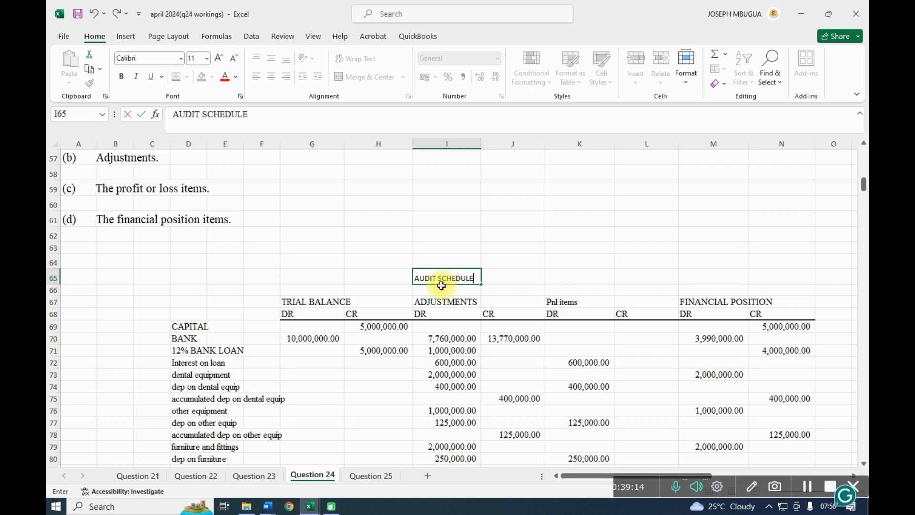
- Try to set the title to Times New Roman, size 16, while its cell I65 is still being edited
{"action": "left_click", "coordinate": [181, 59]}
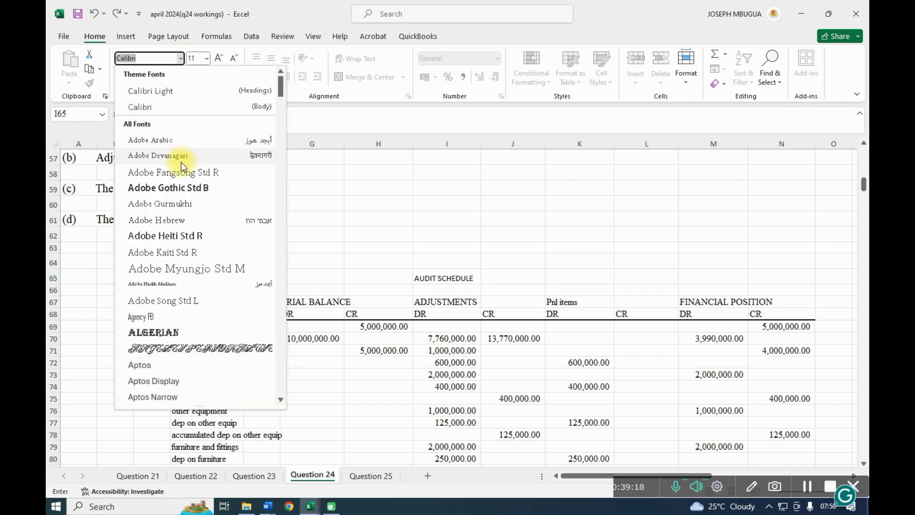
{"action": "type", "text": "Times New Roman"}
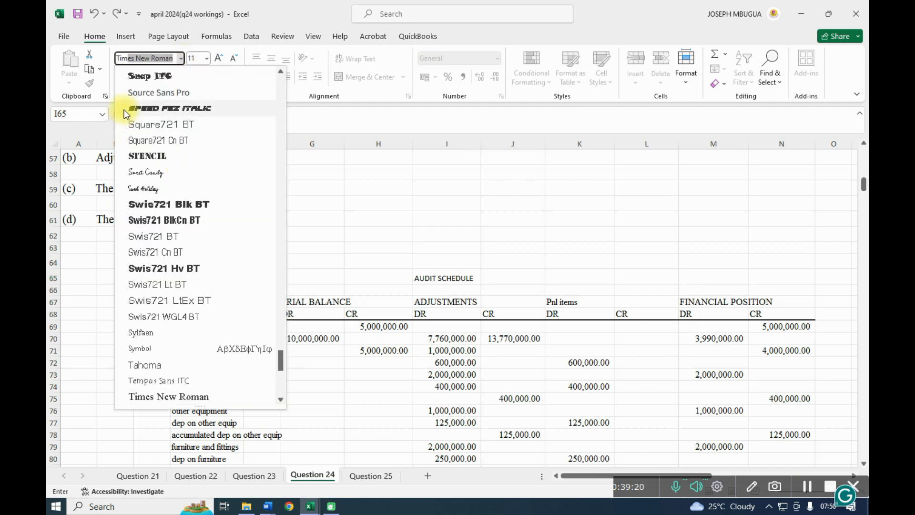
{"action": "key", "text": "Return"}
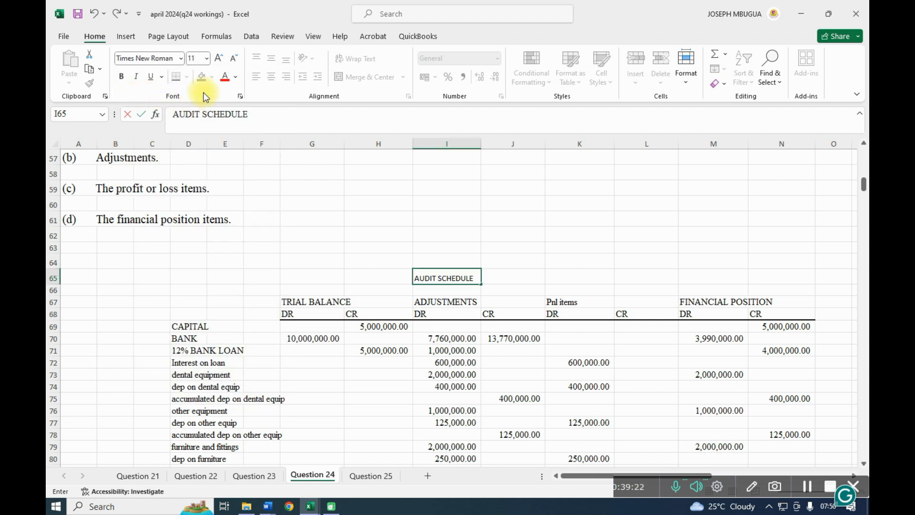
{"action": "left_click", "coordinate": [207, 58]}
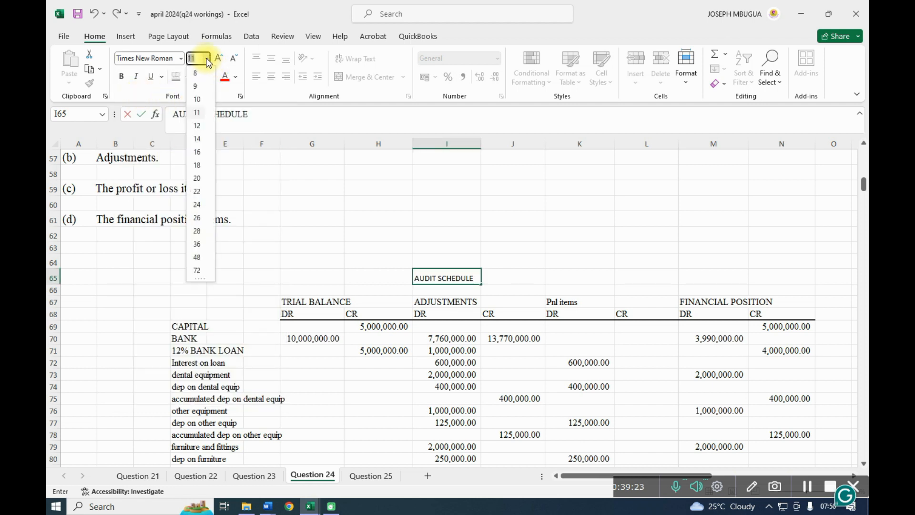
{"action": "left_click", "coordinate": [199, 154]}
{"action": "left_click", "coordinate": [531, 280]}
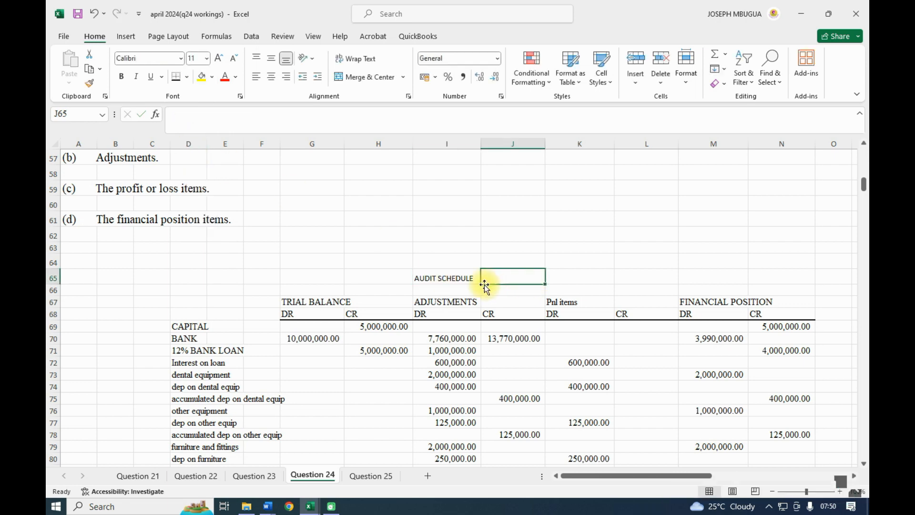
- Format the AUDIT SCHEDULE title in I65 as bold Times New Roman, size 16
{"action": "left_click", "coordinate": [434, 278]}
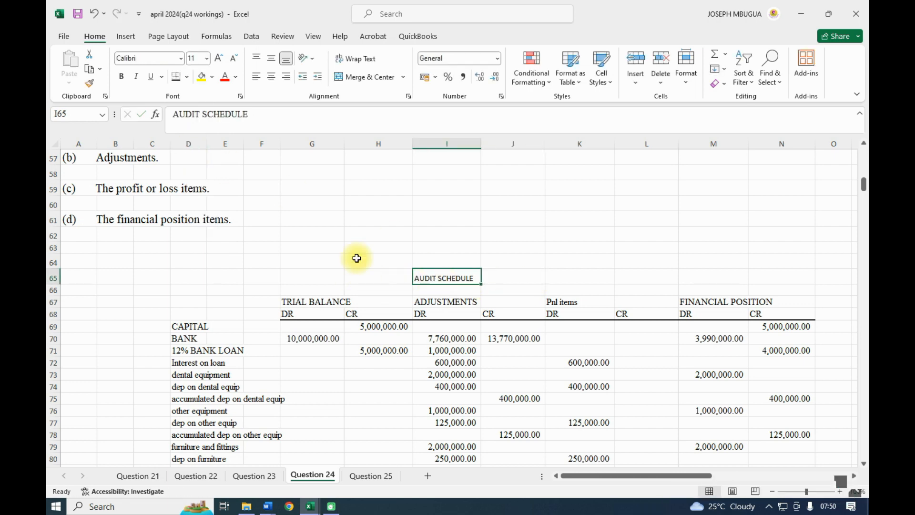
{"action": "left_click", "coordinate": [180, 58]}
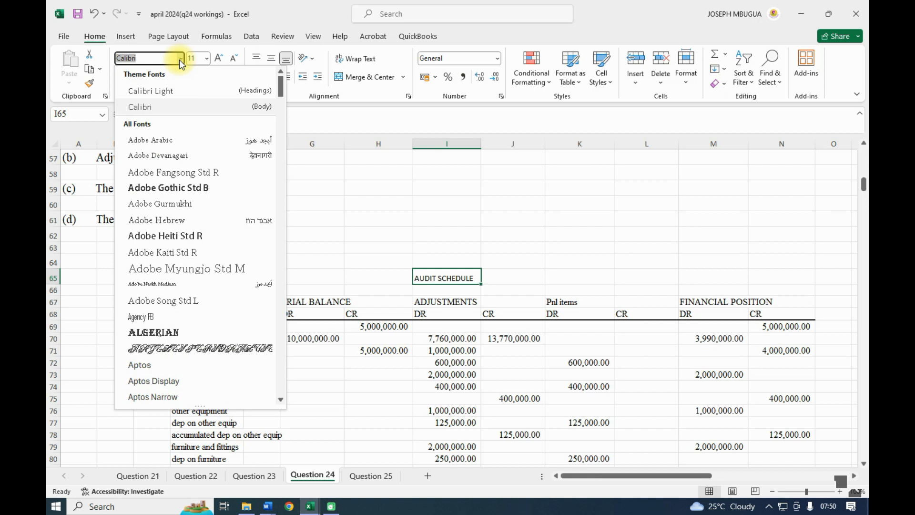
{"action": "type", "text": "Times New Roman"}
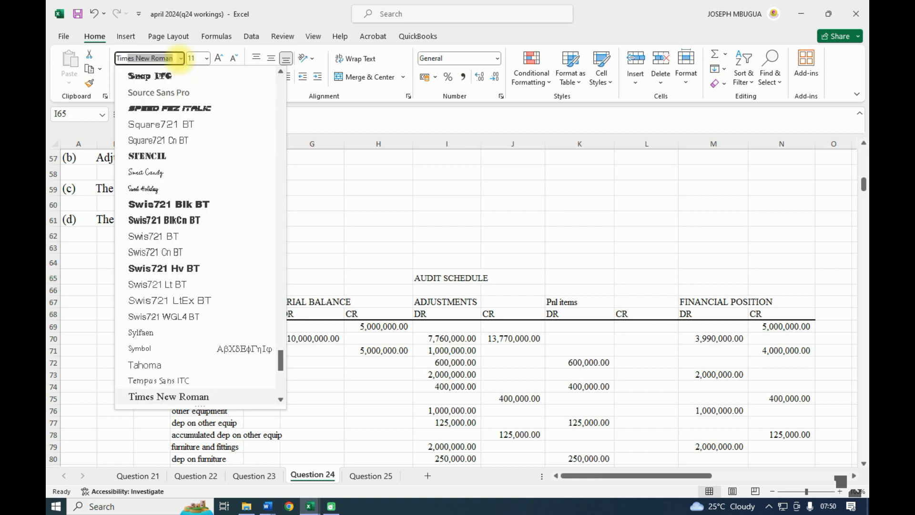
{"action": "key", "text": "Return"}
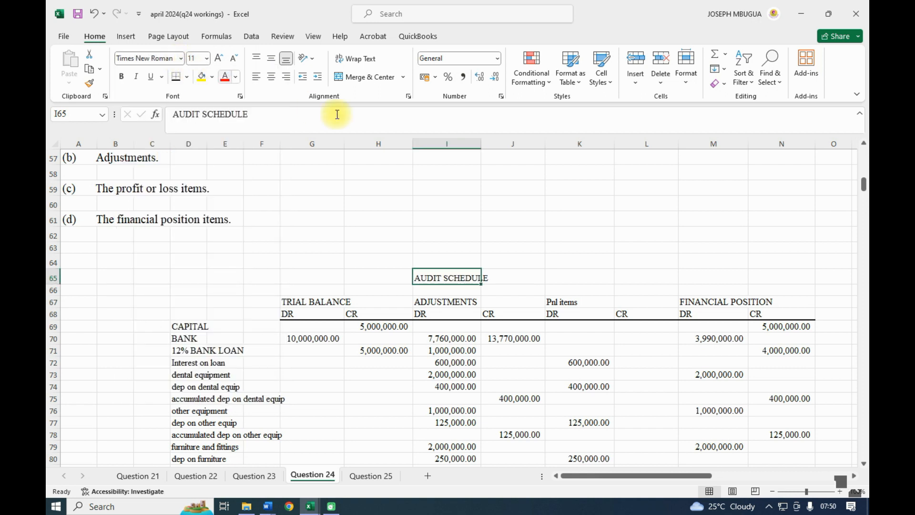
{"action": "left_click", "coordinate": [207, 59]}
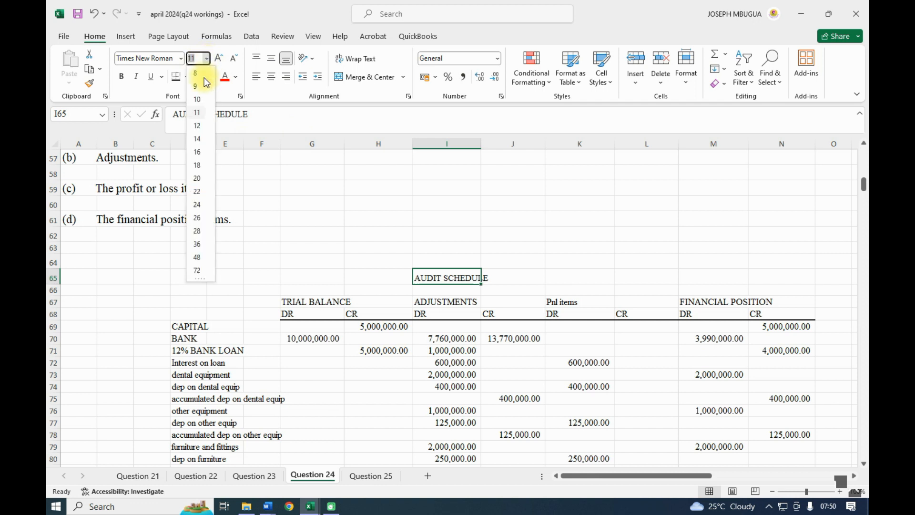
{"action": "left_click", "coordinate": [199, 147]}
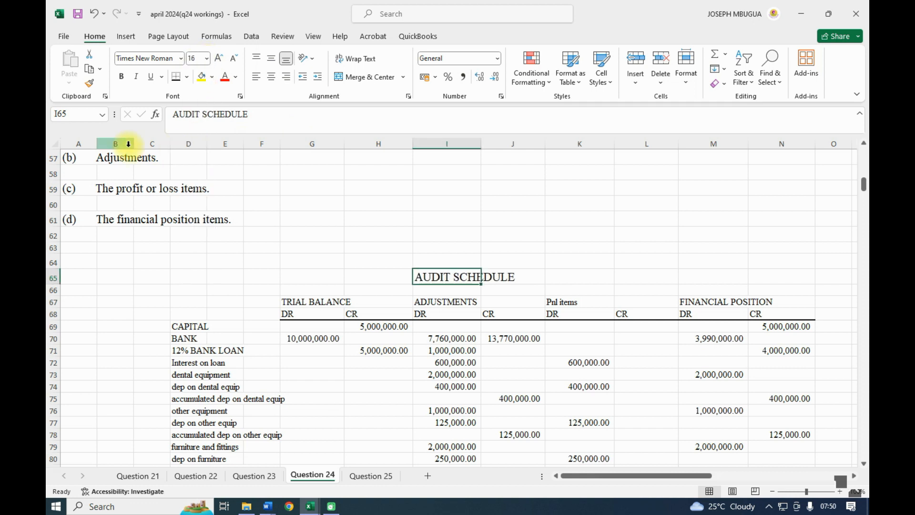
{"action": "left_click", "coordinate": [122, 77]}
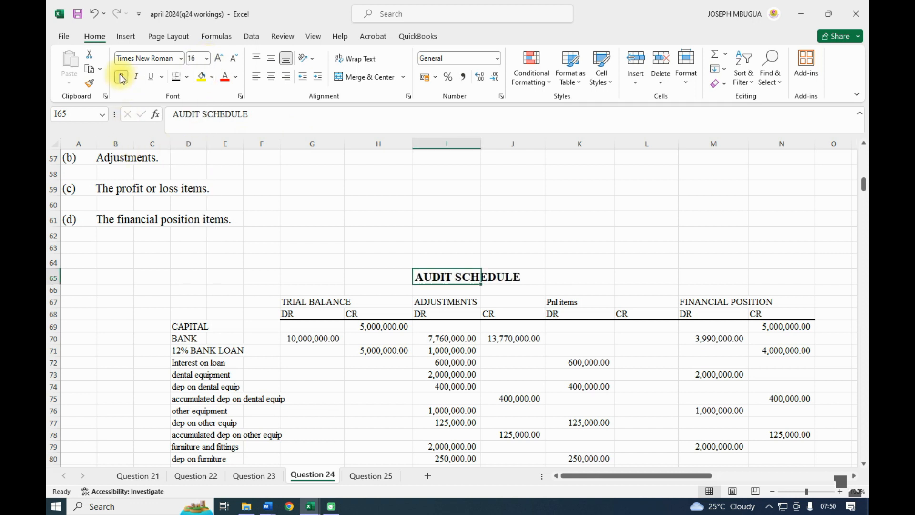
{"action": "left_click", "coordinate": [580, 279]}
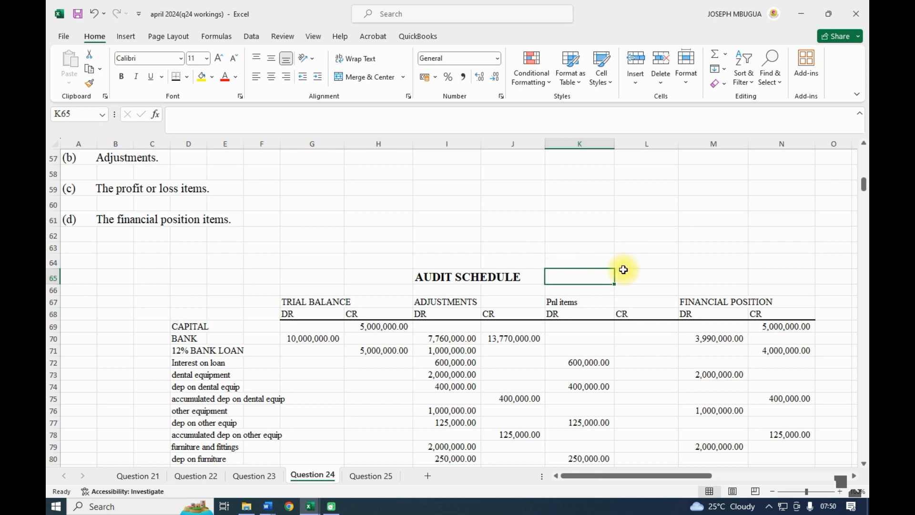
- Review the finished audit schedule from its title and column headings down to the totals in row 105
{"action": "scroll", "coordinate": [623, 269], "scroll_direction": "down", "scroll_amount": 5}
{"action": "scroll", "coordinate": [623, 270], "scroll_direction": "down", "scroll_amount": 1}
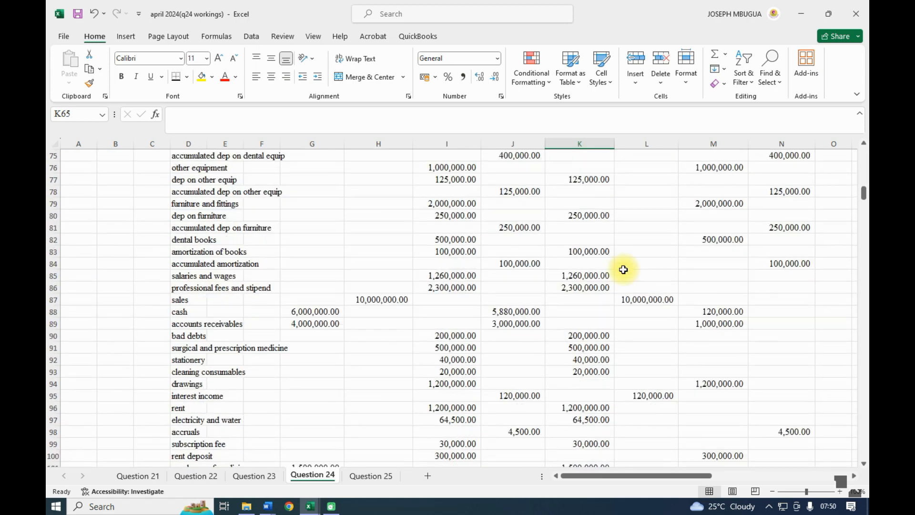
{"action": "scroll", "coordinate": [623, 270], "scroll_direction": "down", "scroll_amount": 3}
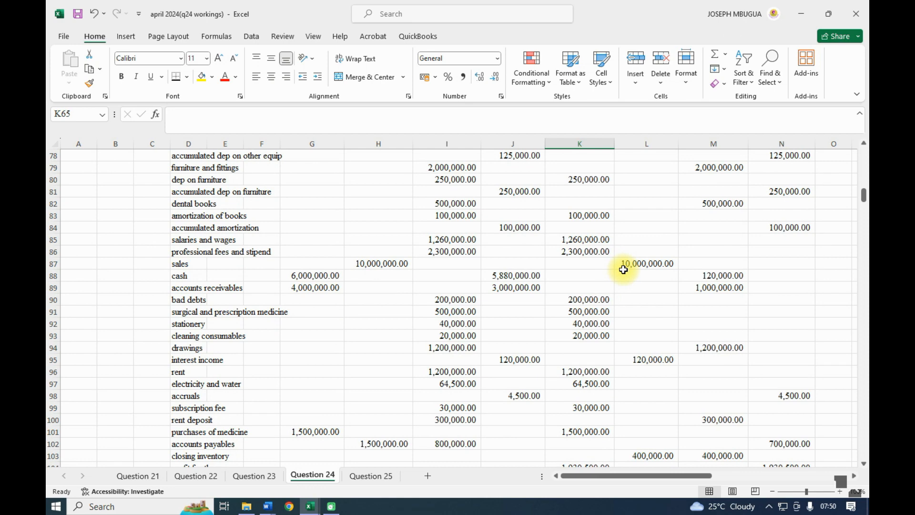
{"action": "scroll", "coordinate": [623, 270], "scroll_direction": "up", "scroll_amount": 2}
{"action": "scroll", "coordinate": [623, 270], "scroll_direction": "up", "scroll_amount": 5}
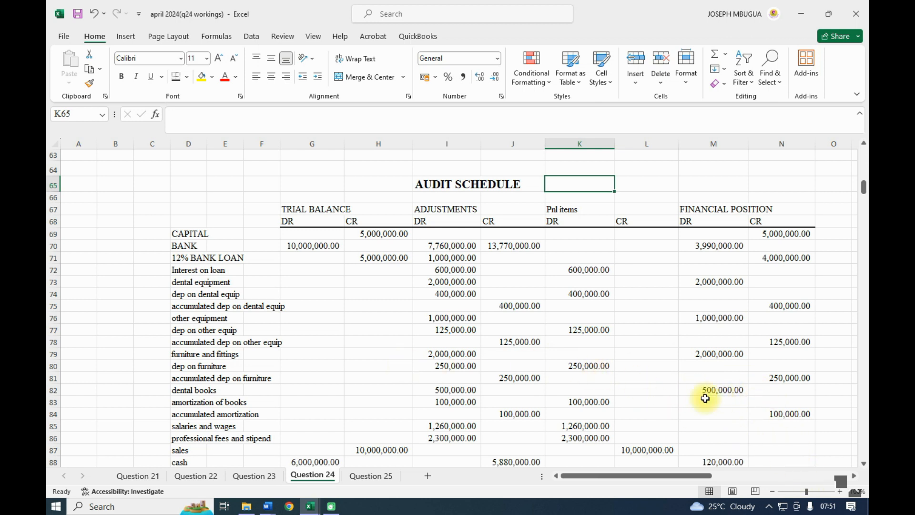
{"action": "left_click", "coordinate": [809, 485]}
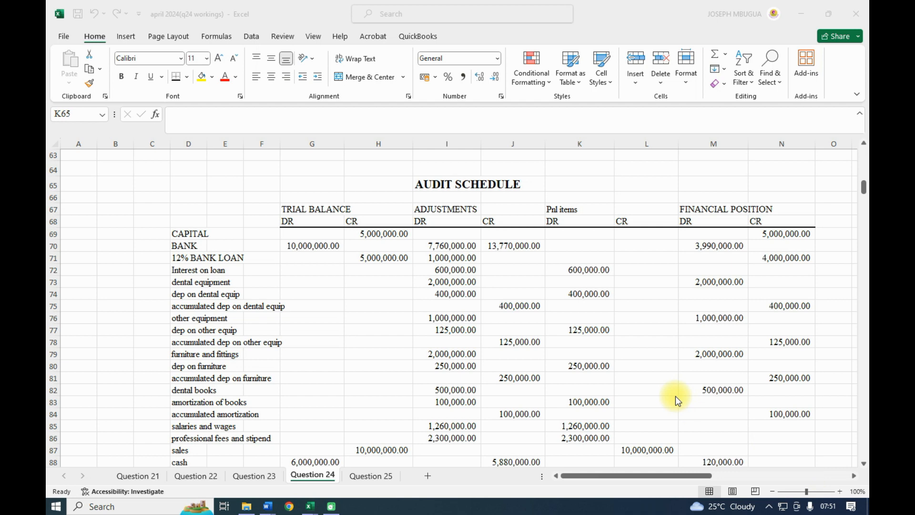
{"action": "scroll", "coordinate": [677, 399], "scroll_direction": "down", "scroll_amount": 6}
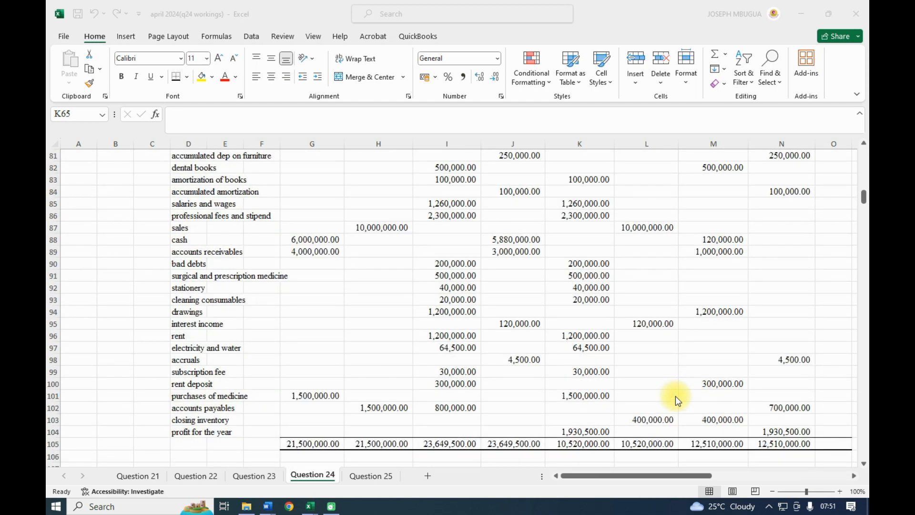
{"action": "scroll", "coordinate": [677, 399], "scroll_direction": "up", "scroll_amount": 5}
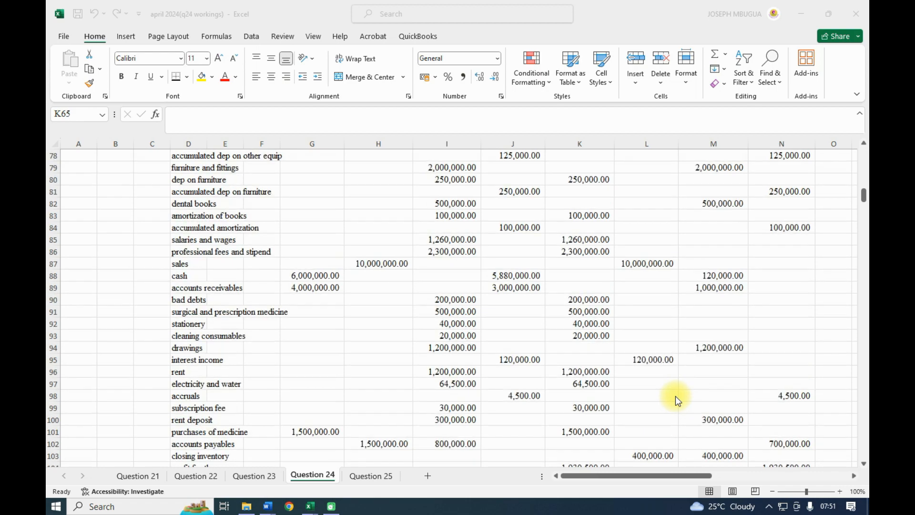
{"action": "scroll", "coordinate": [677, 398], "scroll_direction": "down", "scroll_amount": 5}
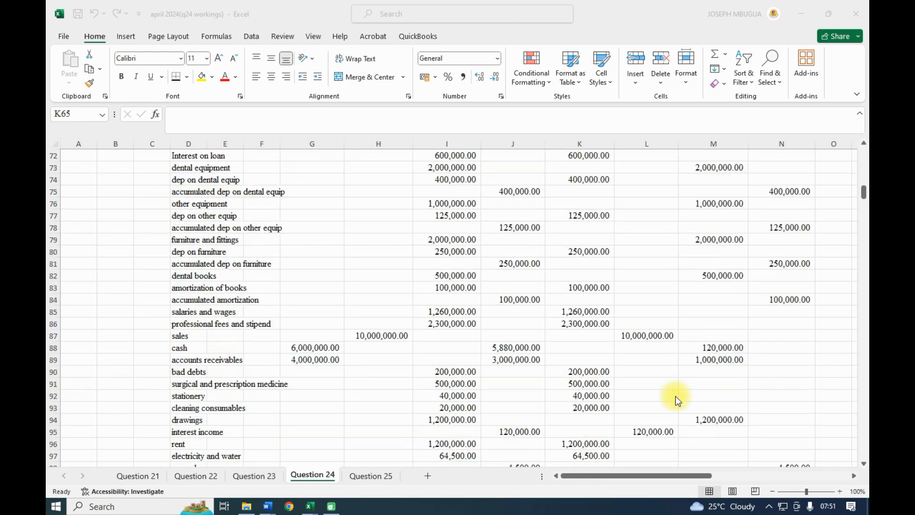
{"action": "scroll", "coordinate": [677, 399], "scroll_direction": "up", "scroll_amount": 5}
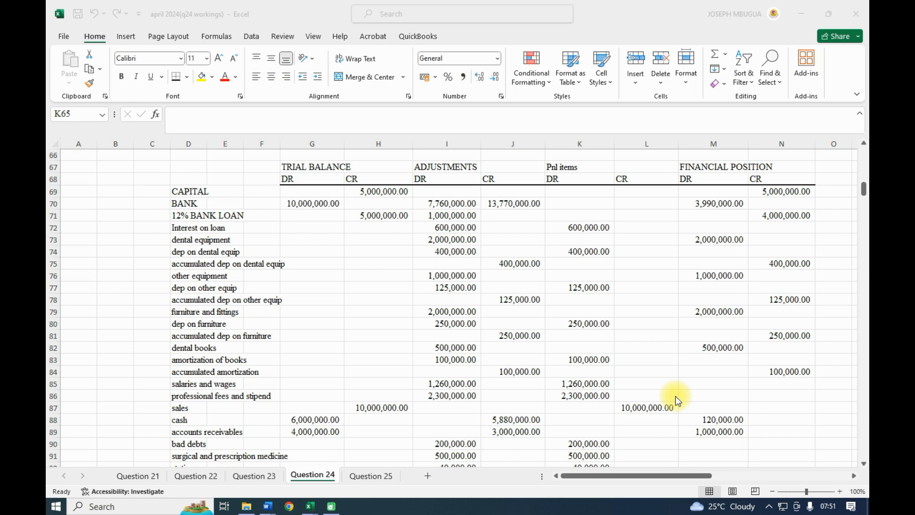
{"action": "scroll", "coordinate": [677, 400], "scroll_direction": "down", "scroll_amount": 2}
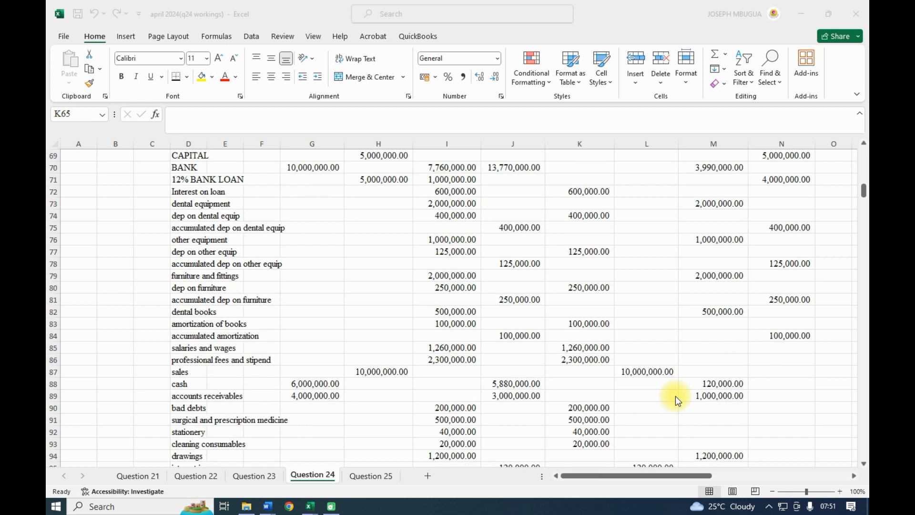
{"action": "scroll", "coordinate": [677, 400], "scroll_direction": "down", "scroll_amount": 3}
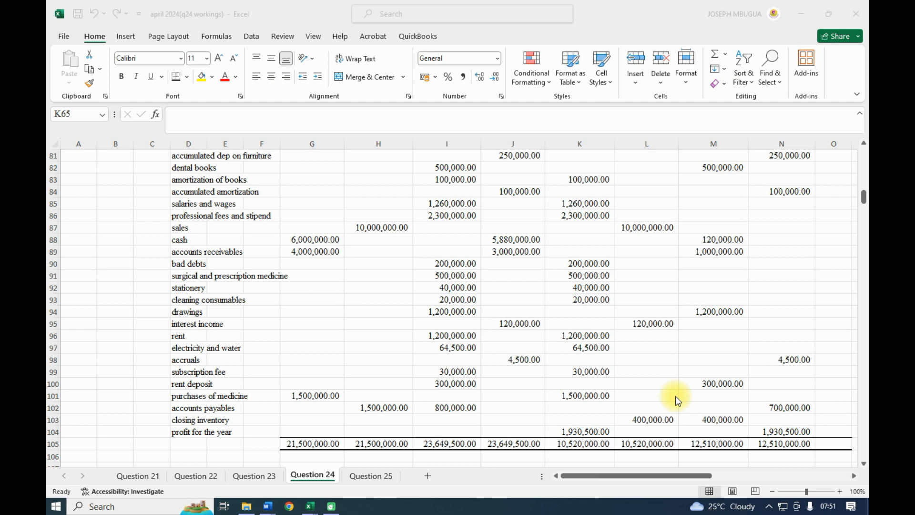
{"action": "scroll", "coordinate": [677, 400], "scroll_direction": "up", "scroll_amount": 6}
{"action": "scroll", "coordinate": [677, 400], "scroll_direction": "down", "scroll_amount": 3}
{"action": "scroll", "coordinate": [677, 400], "scroll_direction": "down", "scroll_amount": 4}
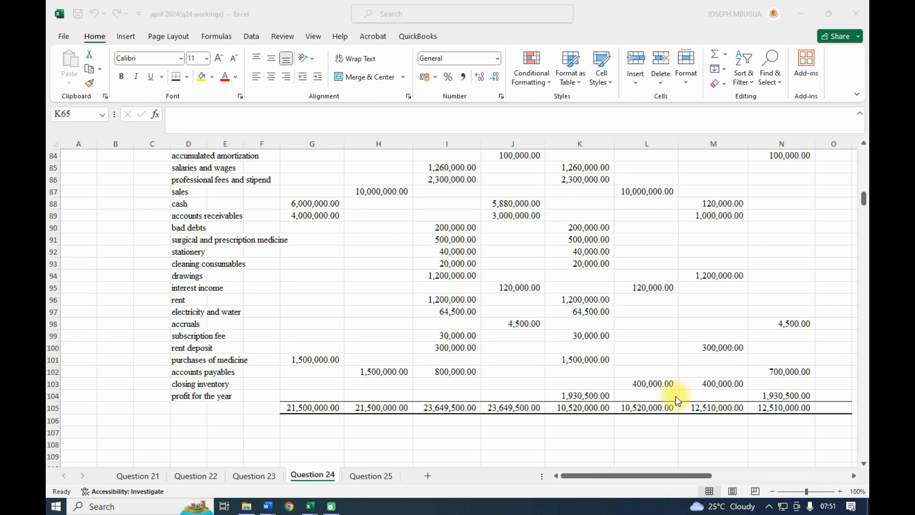